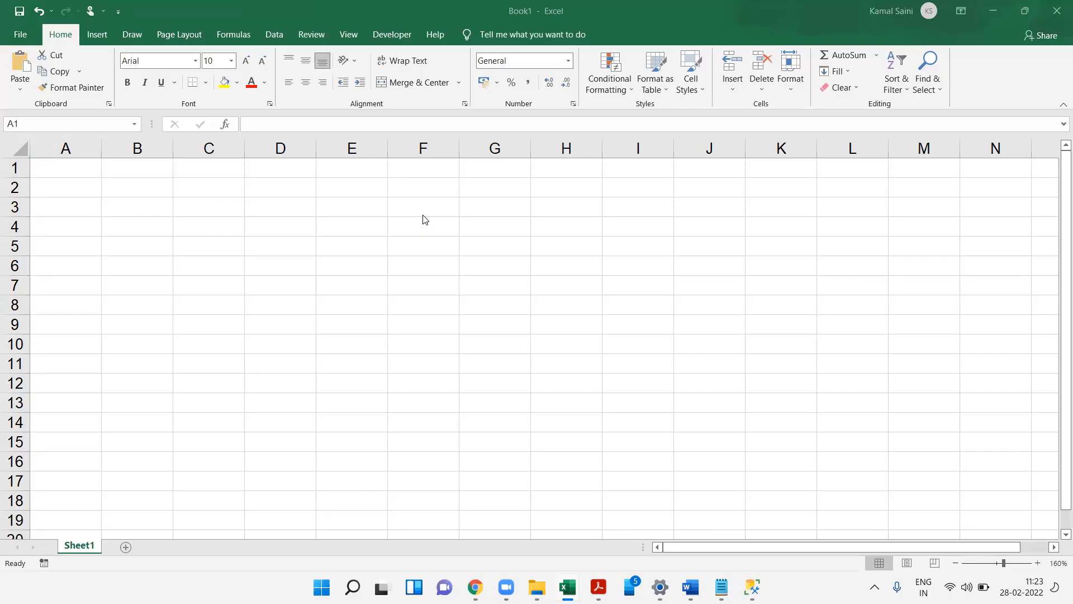
- Enter the heading What is Excel? in cell A1
left_click(87, 164)
scroll(96, 169, "down", 2)
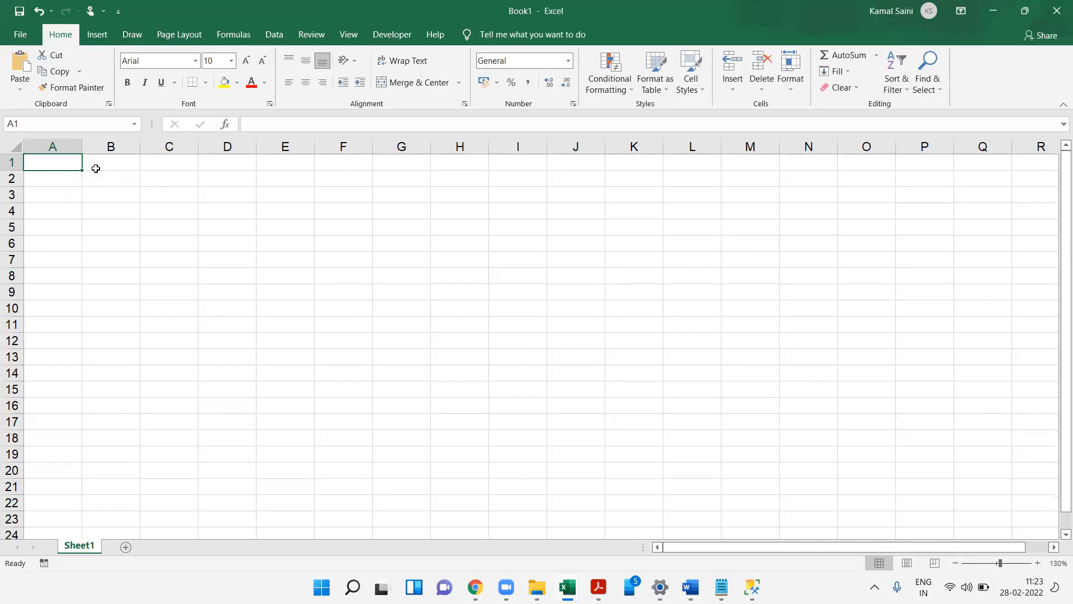
type("What Is")
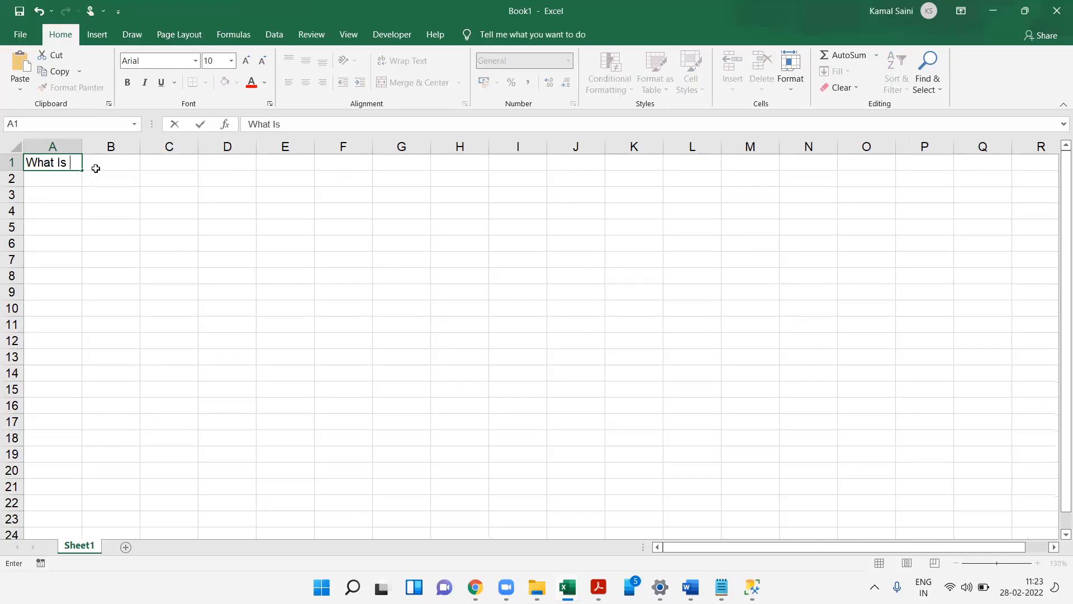
key("BackSpace")
key("BackSpace")
type("is Excel?")
- Enter Excel is a spreadsheet tool in cell E1
key("Right")
key("Right")
key("Right")
key("Right")
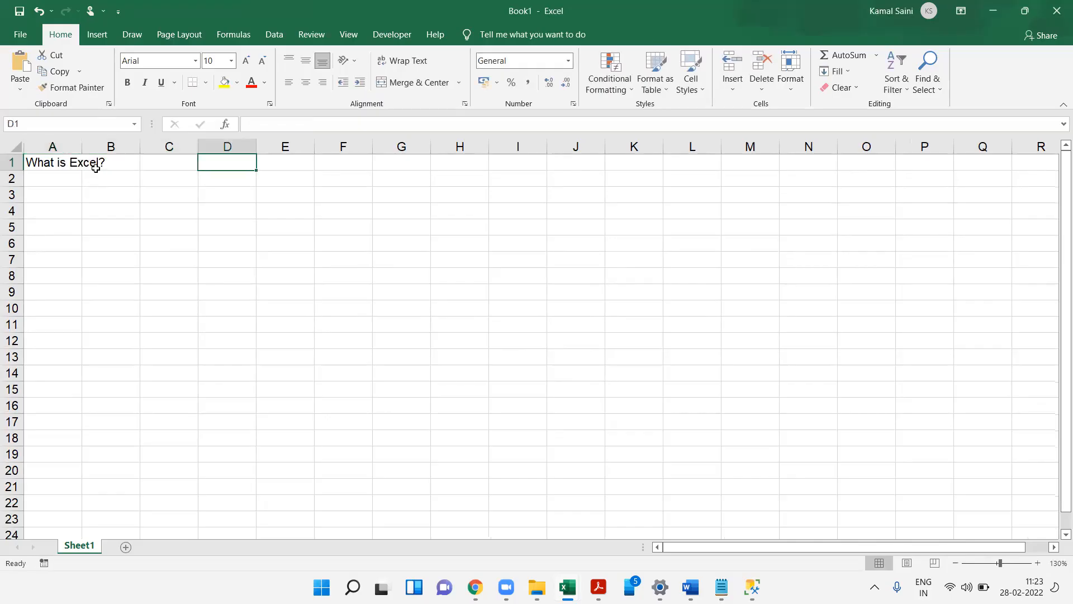
type("Excel is a spd")
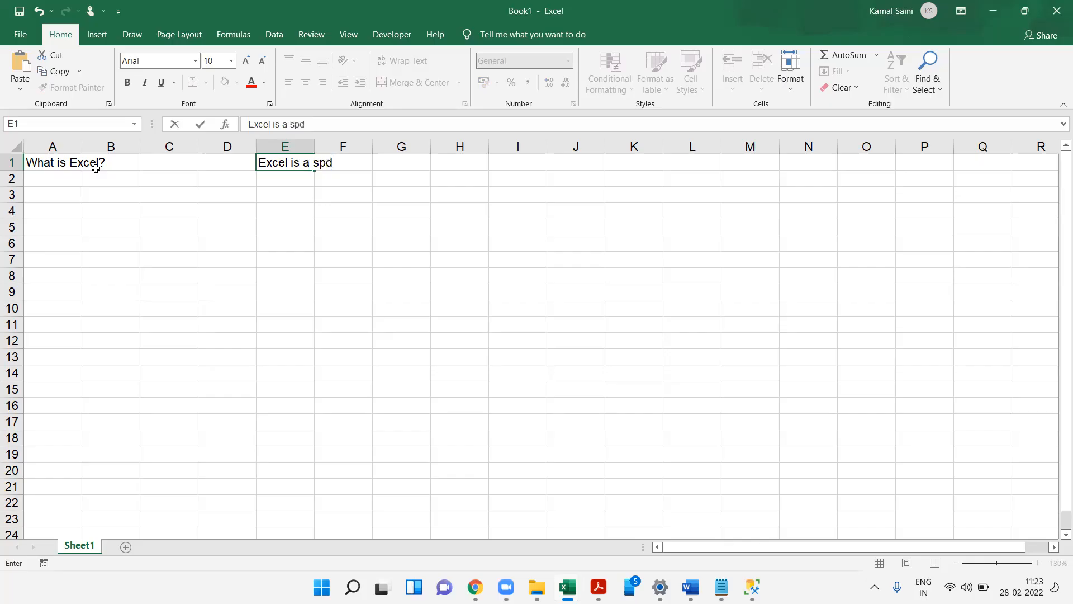
key("BackSpace")
type("readsheet tool")
key("Return")
- Select columns B through N and then rows 5 through 18 to illustrate columns and rows
key("Right")
key("Right")
key("Right")
key("Right")
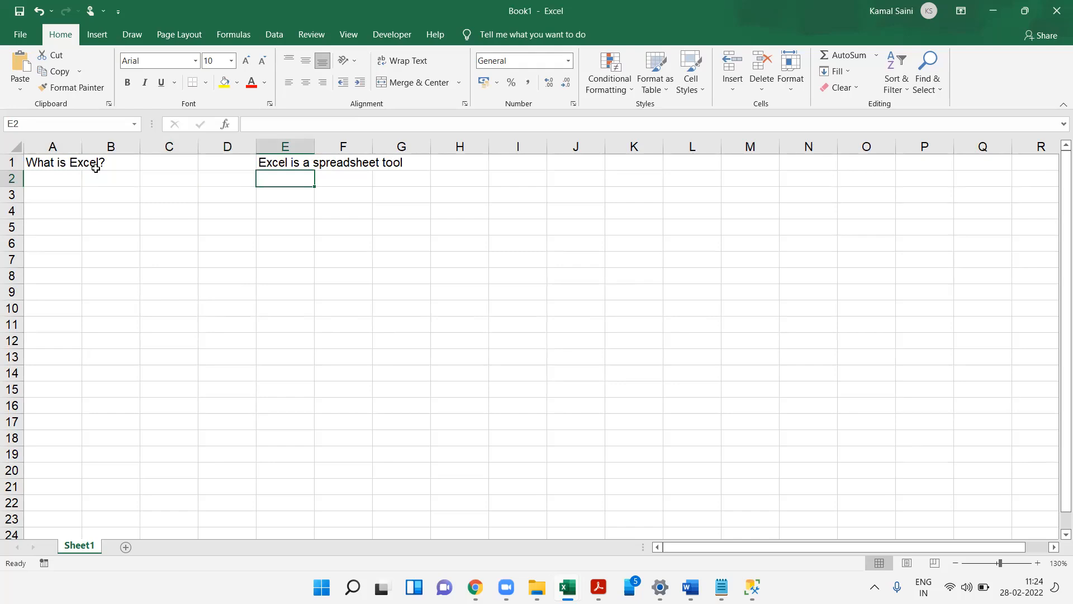
key("Right")
key("Right")
key("Right")
key("Down")
left_click_drag(111, 146, 821, 147)
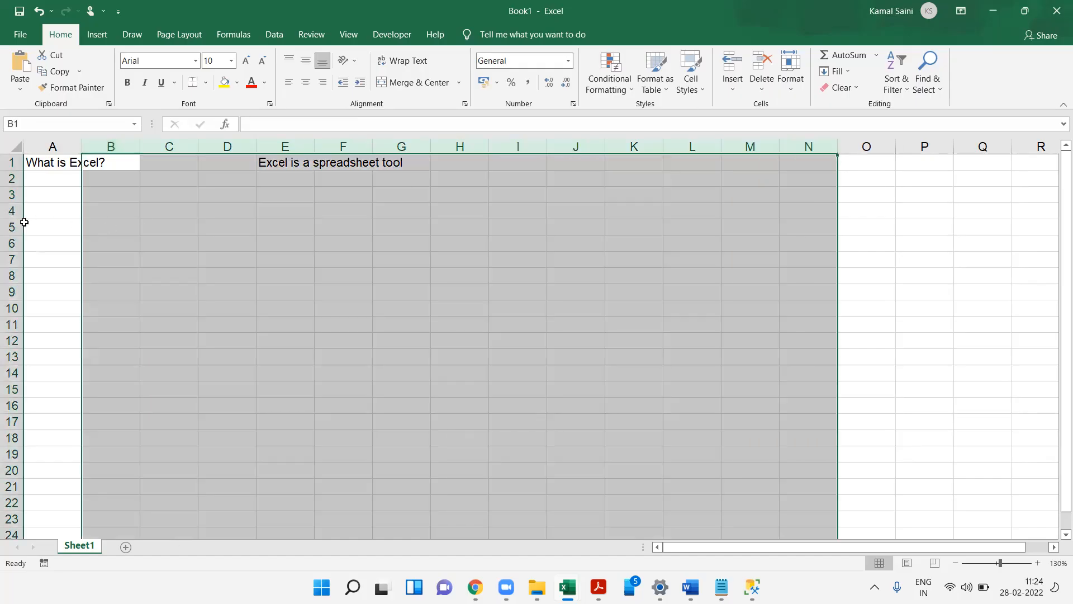
left_click_drag(12, 227, 14, 440)
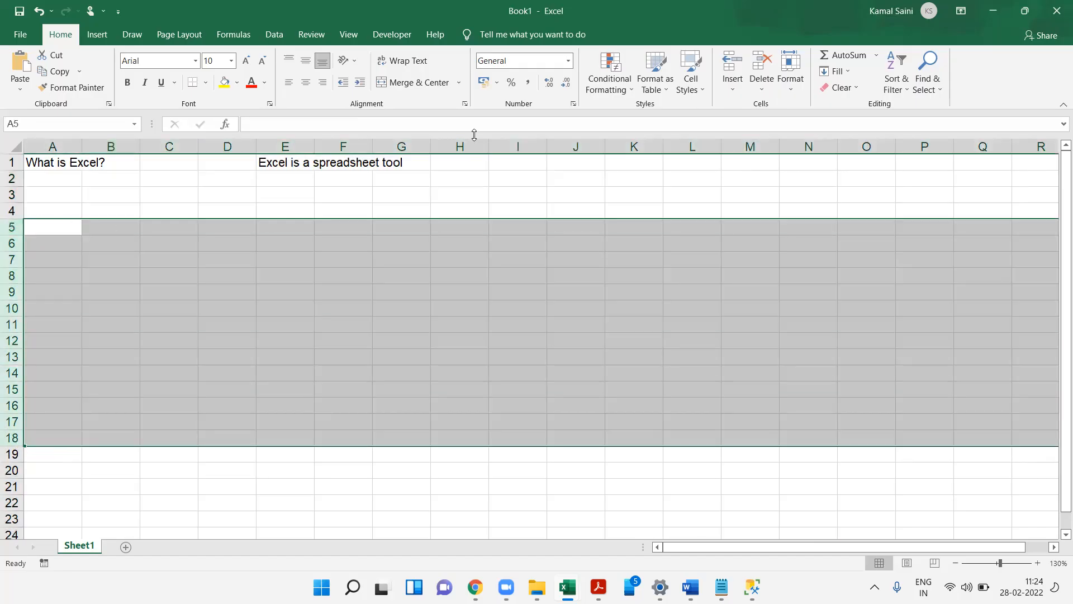
left_click(511, 192)
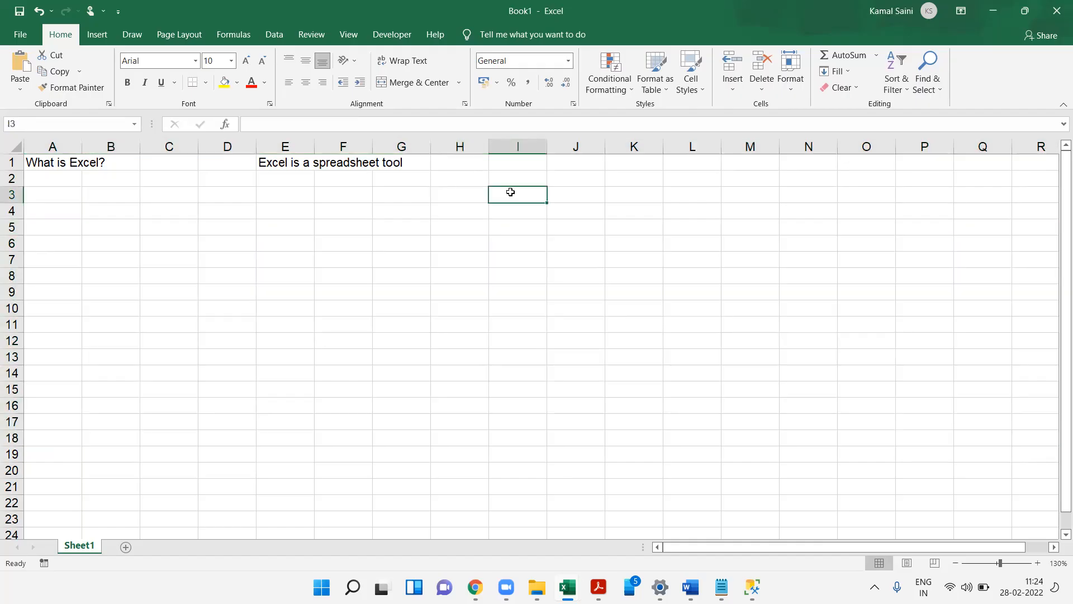
- Label cells I2 to I4 as Version, Rows and Cols
type("Rows")
key("Return")
type("Cols")
key("Tab")
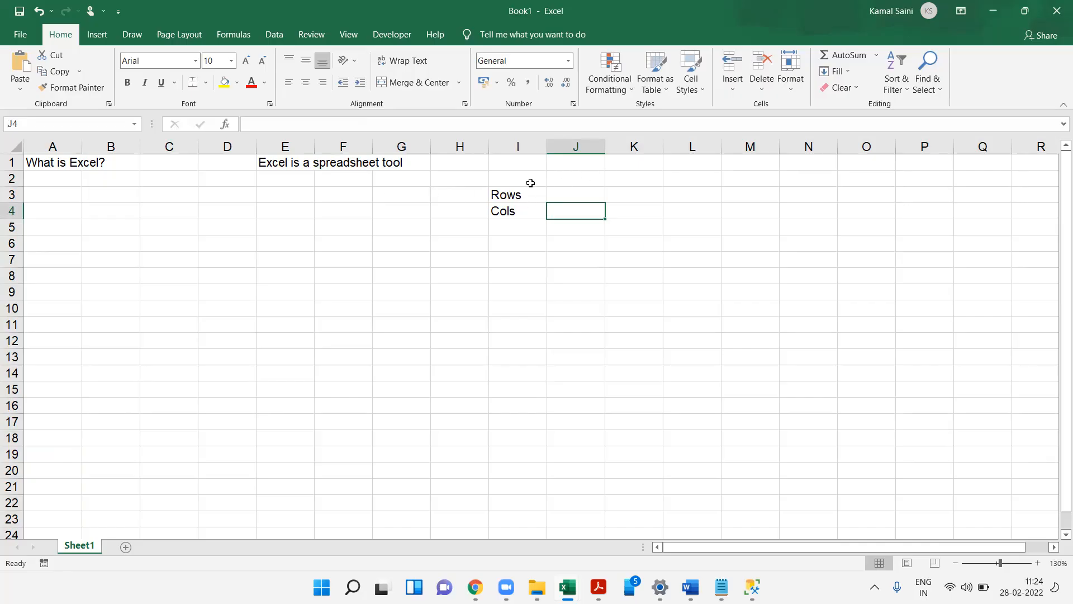
left_click(530, 183)
type("Version")
key("Tab")
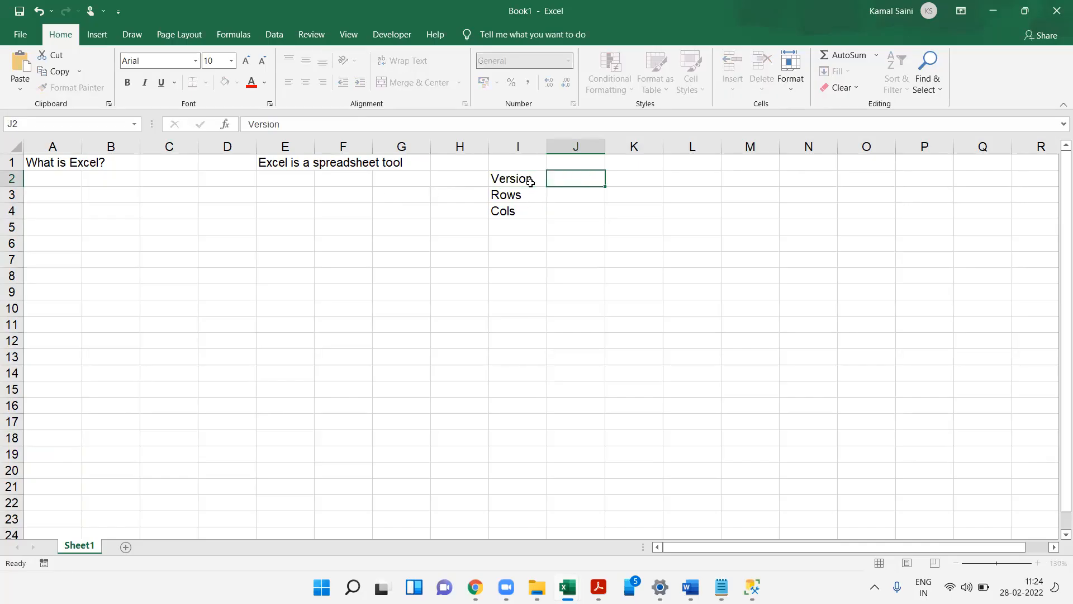
- Enter 2003 as the version in cell J2
type("2000")
key("BackSpace")
type("3")
key("Return")
- List the Version header in E3 followed by Pre 2003, 2003, 2007, 2010 and 2013 beneath it
key("Left")
key("Left")
key("Left")
key("Left")
type("Version")
key("Return")
type("Pre ")
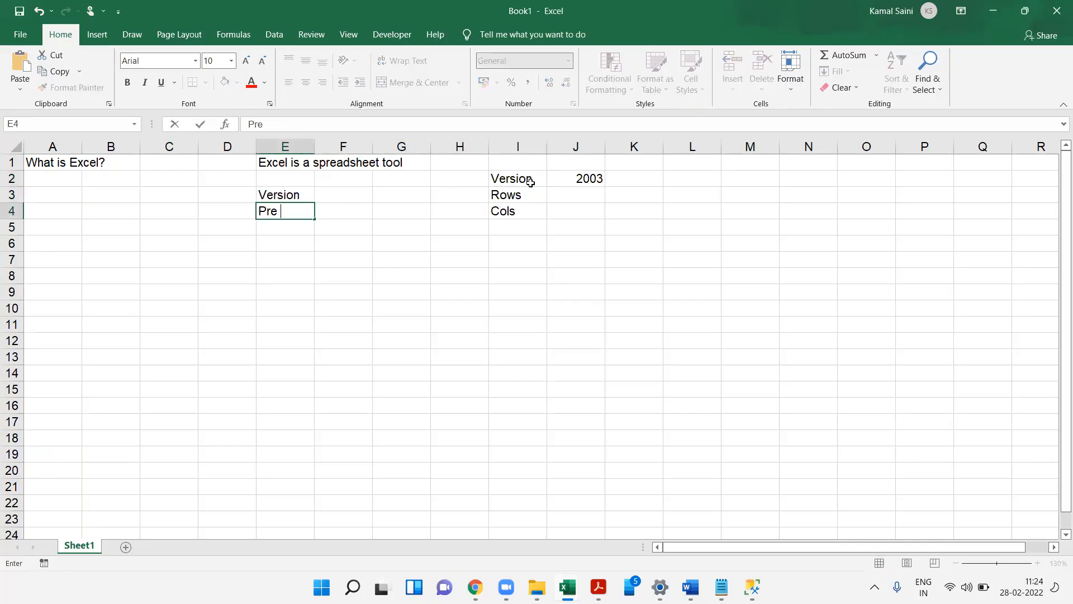
type("2003")
key("Return")
type("2")
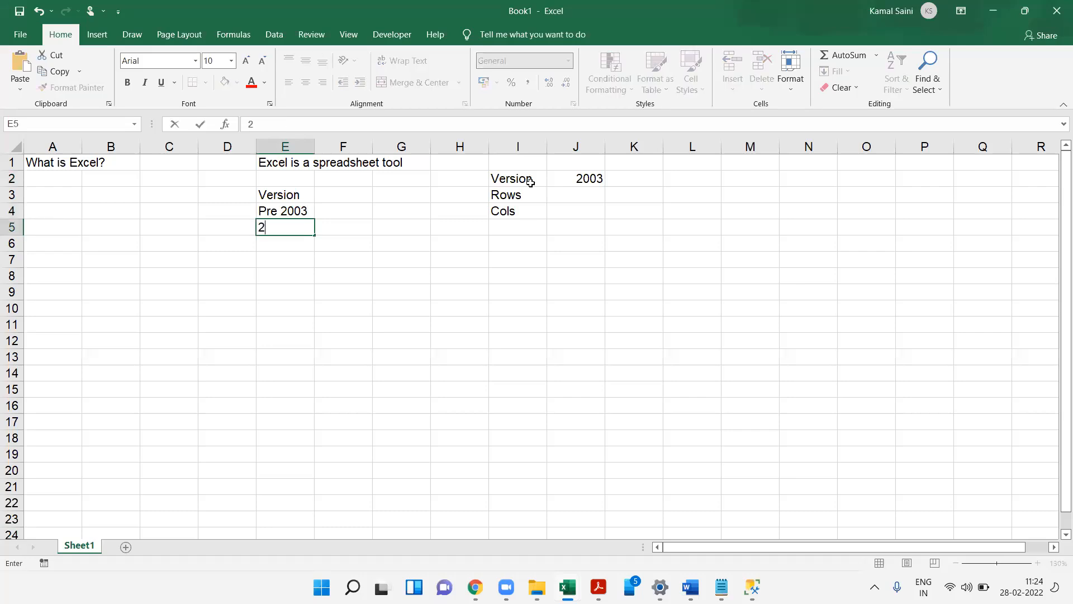
type("003")
key("Return")
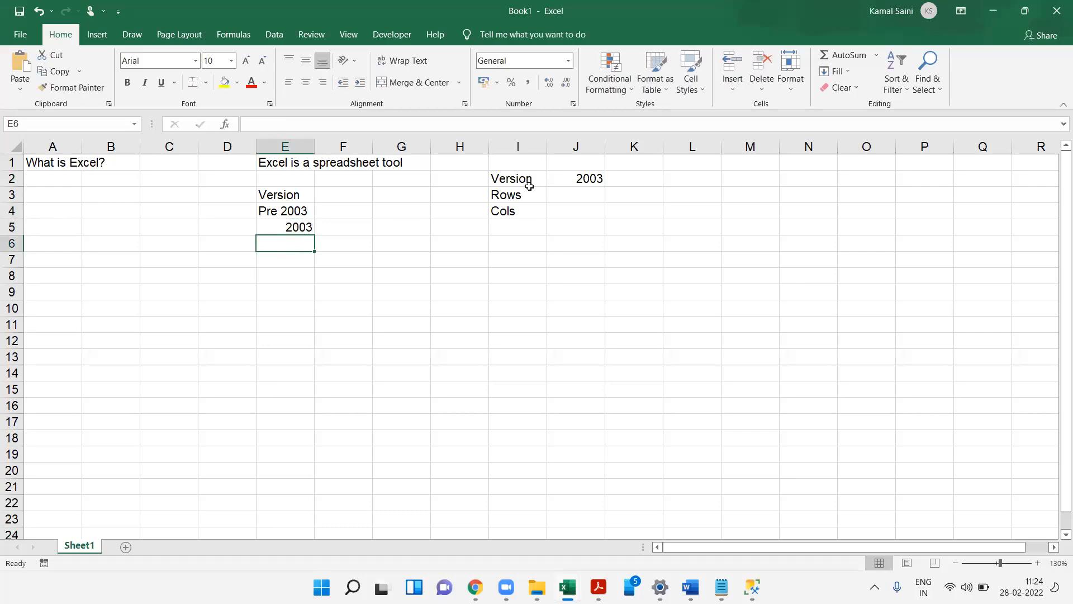
type("2007")
key("Return")
type("2010")
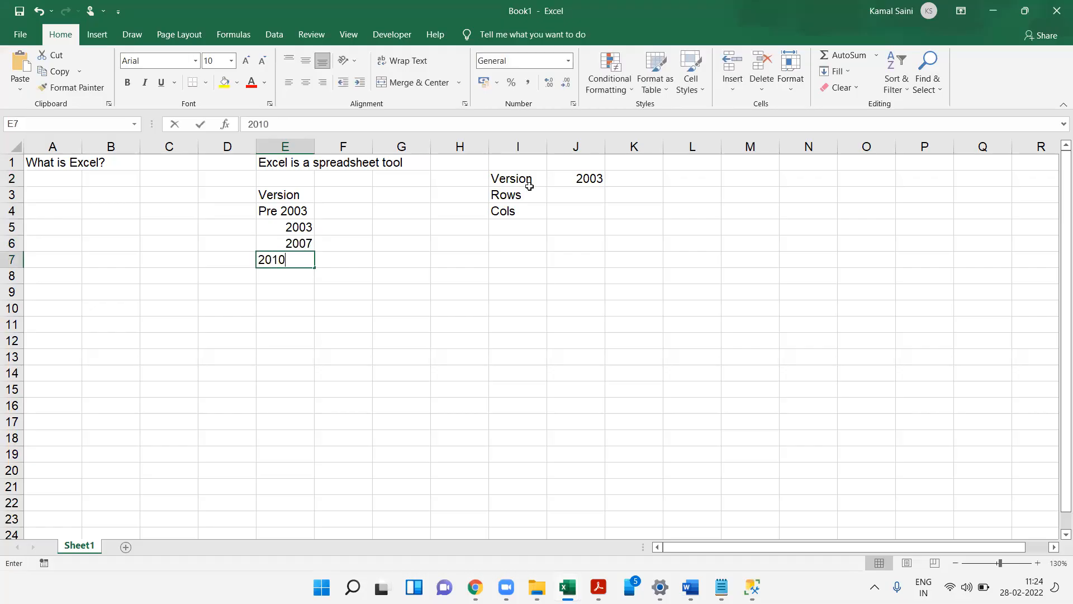
key("Return")
type("2013")
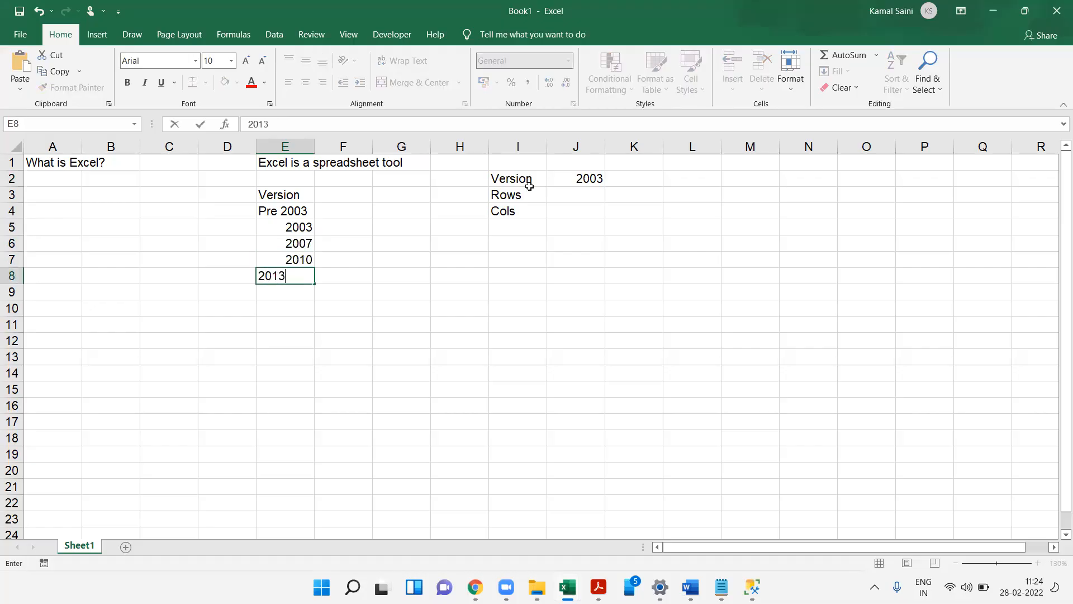
key("Return")
- Continue the version list with 2016, Office365, 2019 and 2021
type("2016")
key("Return")
type("2")
key("BackSpace")
type("Office365")
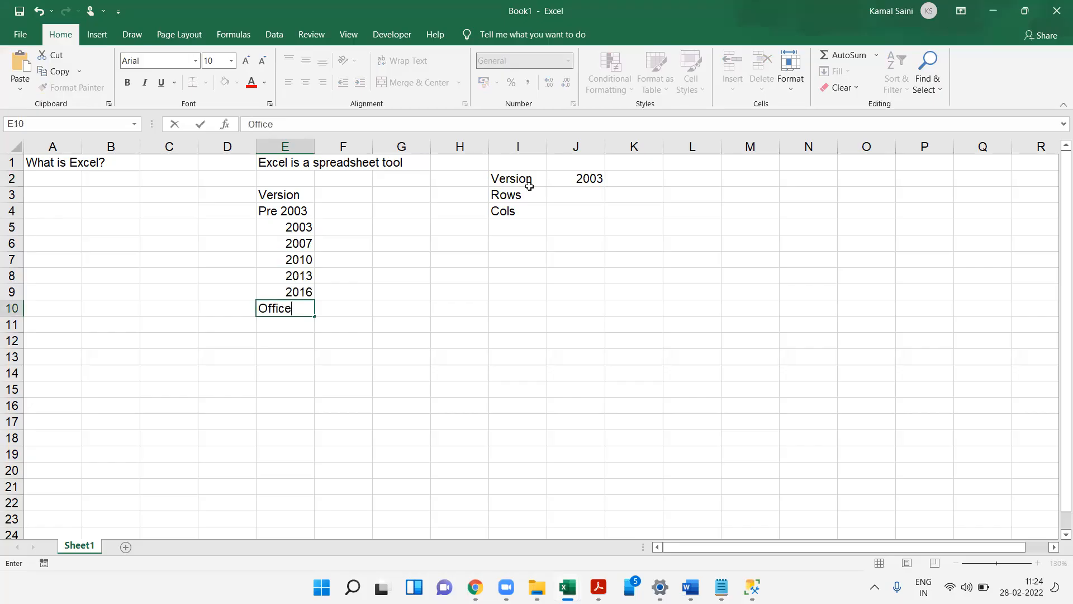
key("Return")
type("2019")
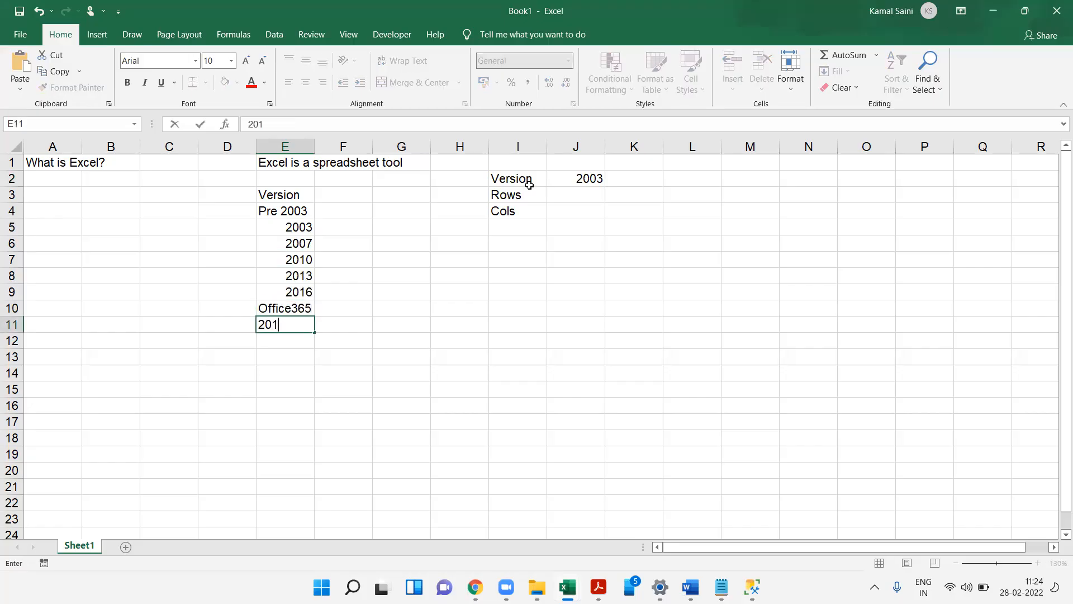
key("Return")
type("2021")
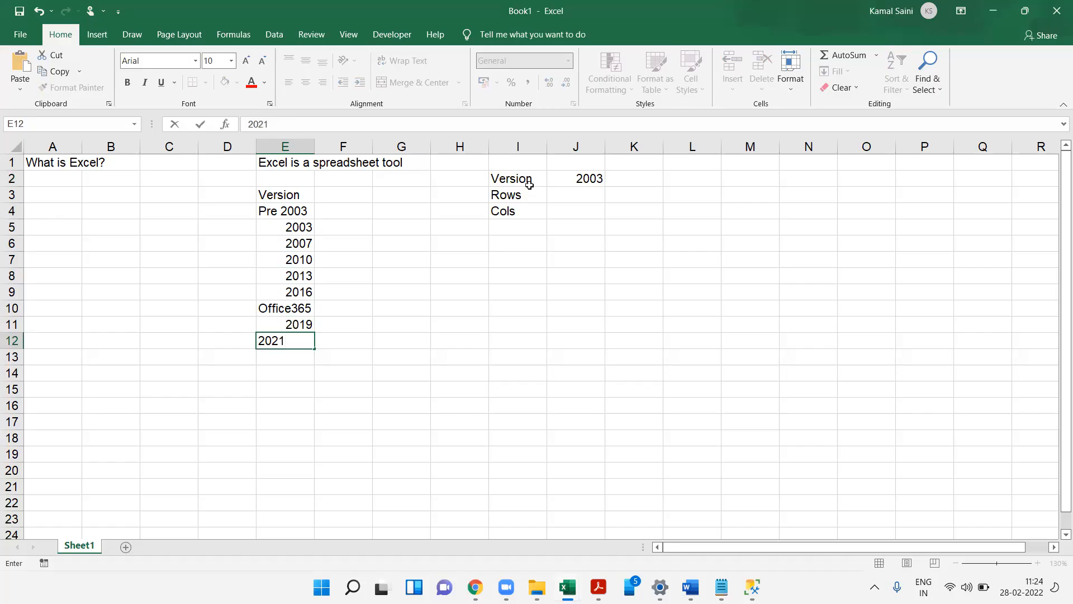
key("Return")
- Make the Version header in E3 bold
key("ctrl+Up")
key("ctrl+Up")
key("ctrl+b")
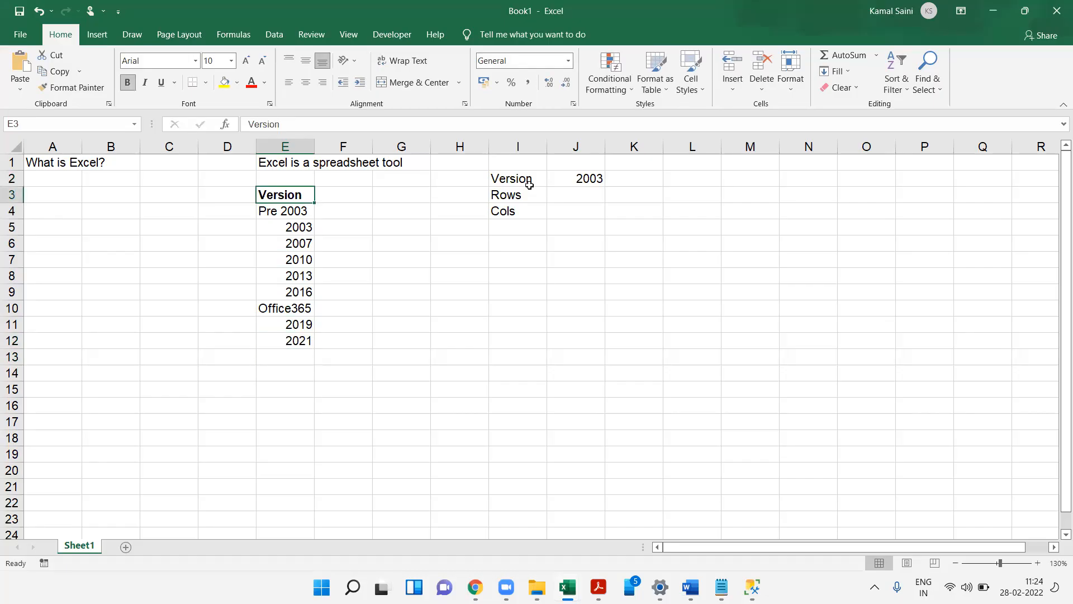
- Point out the first version entries in E4 to E6
left_click(305, 211)
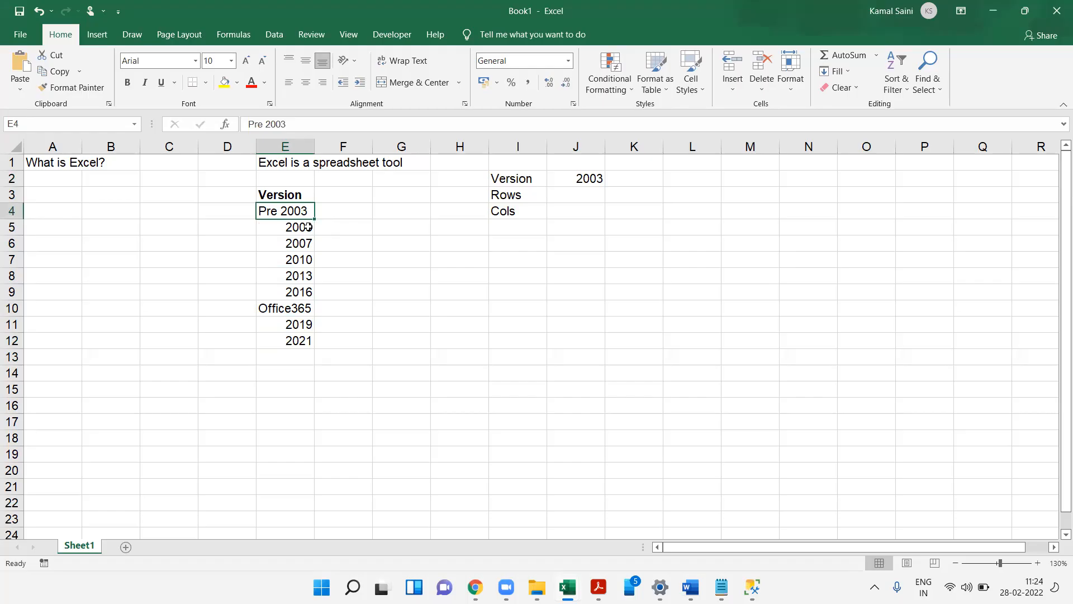
left_click(300, 224)
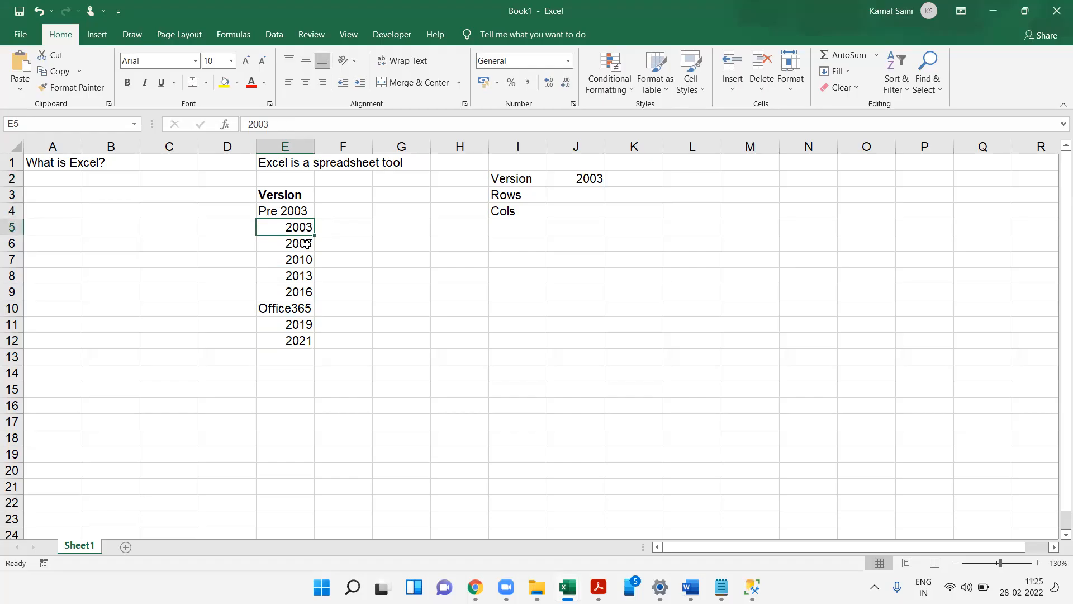
left_click(306, 244)
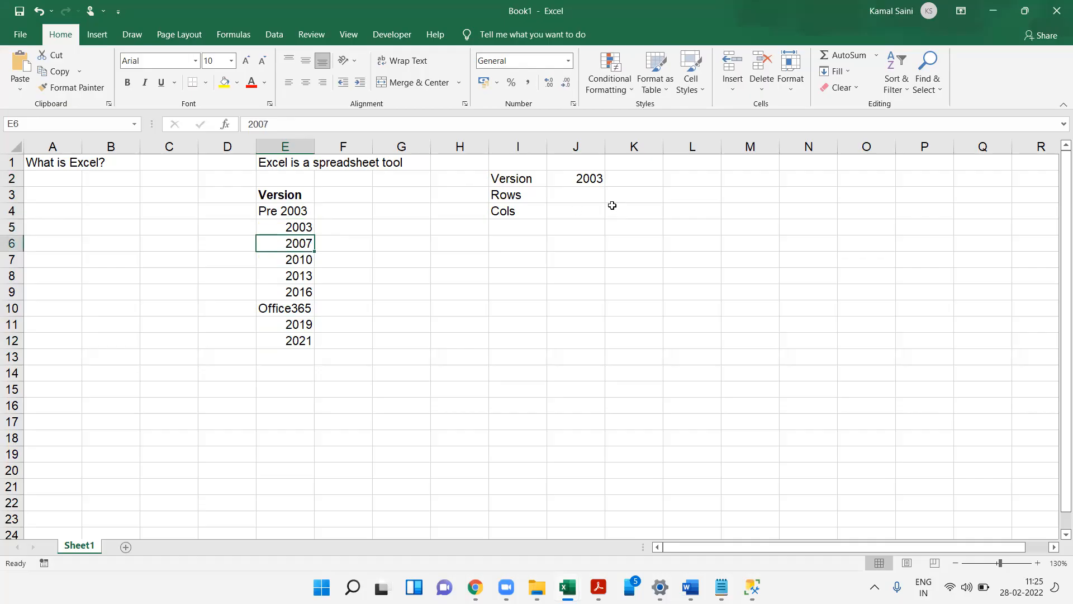
- Enter 65536 rows and 256 columns for the 2003 version in J3 and J4
left_click(565, 190)
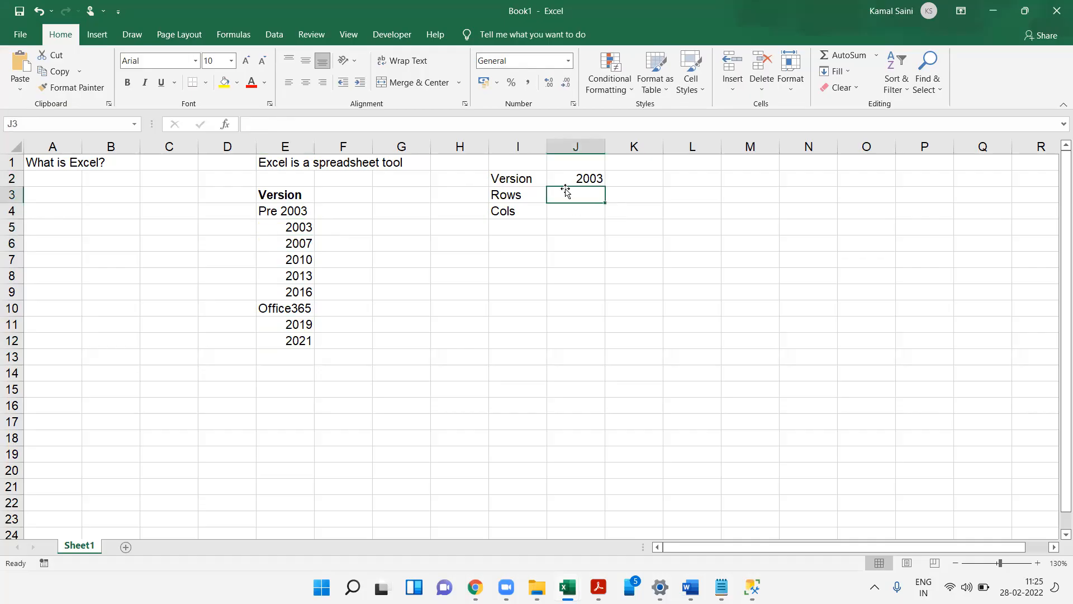
type("6536")
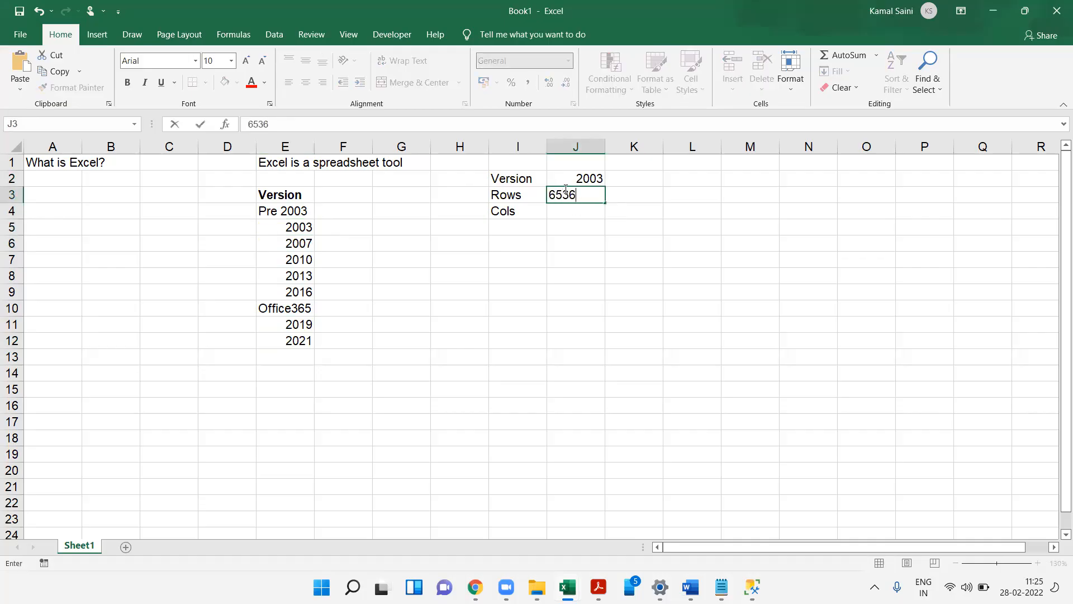
key("BackSpace")
key("BackSpace")
type("536")
key("Return")
type("256")
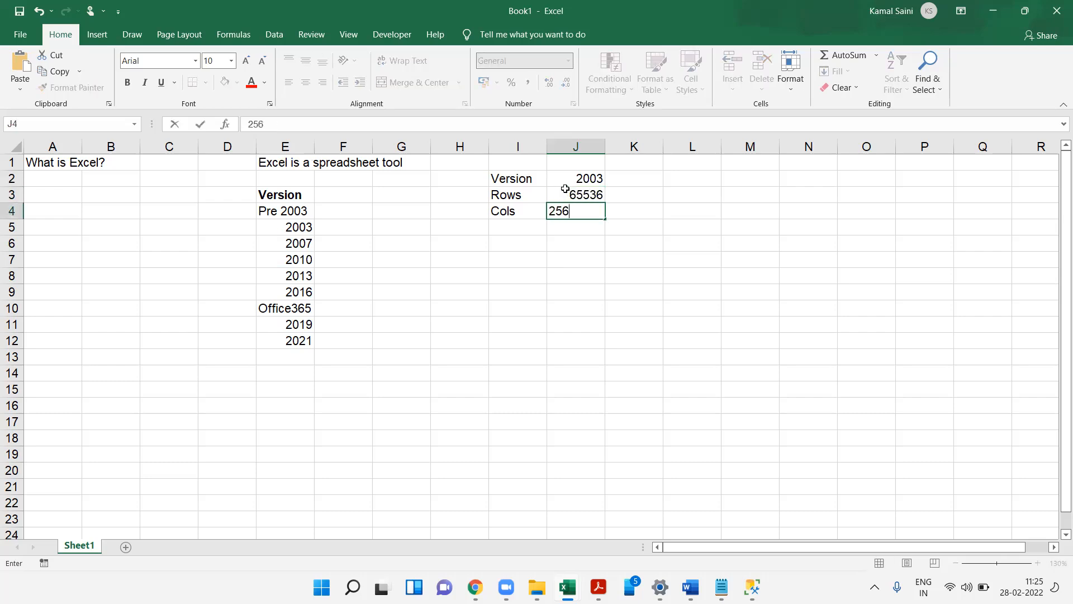
key("Tab")
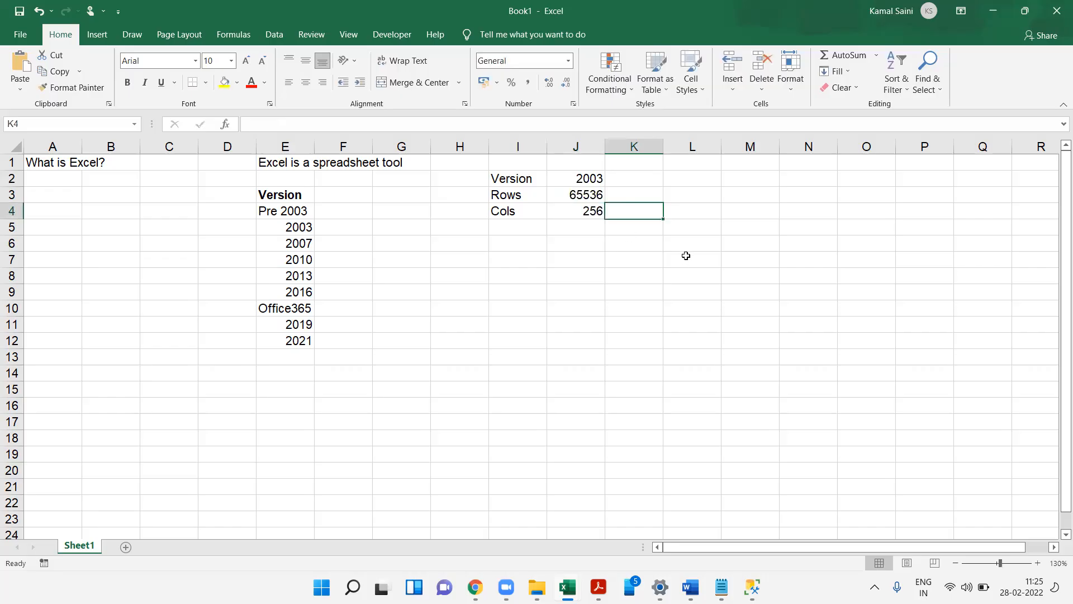
- Add a 2007+ column in K with 1048576 rows and 16384 columns
key("Up")
key("Up")
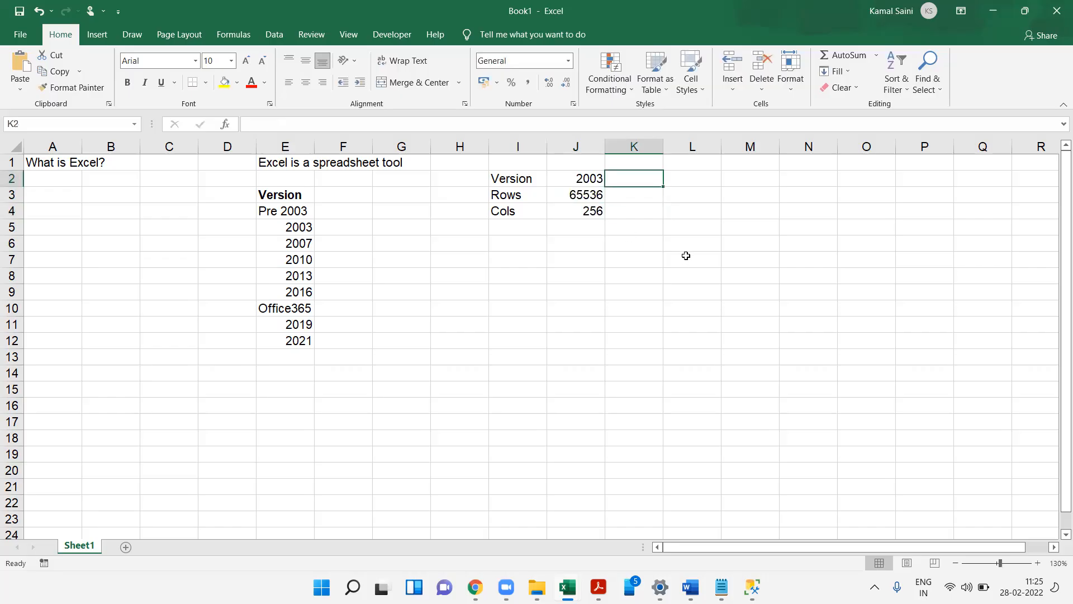
type("2007")
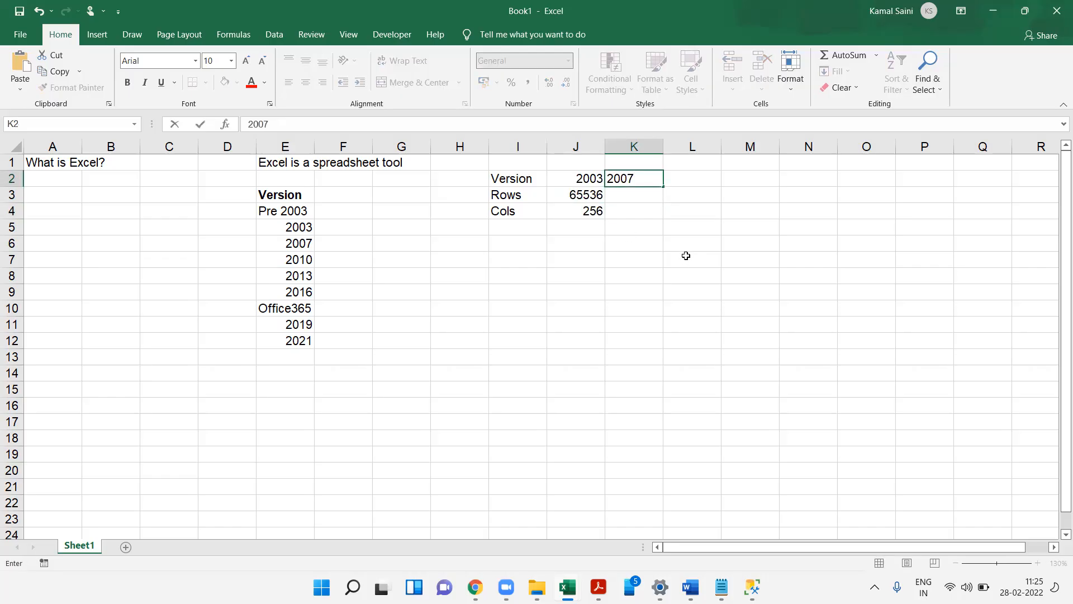
type("+")
key("Return")
type("10")
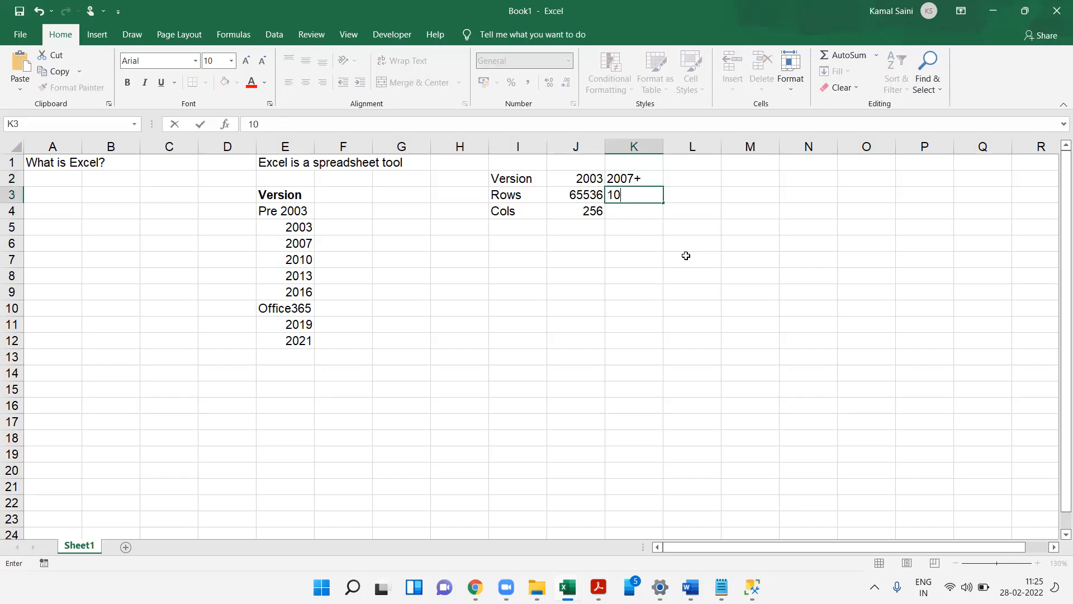
type("48576")
key("Return")
type("163")
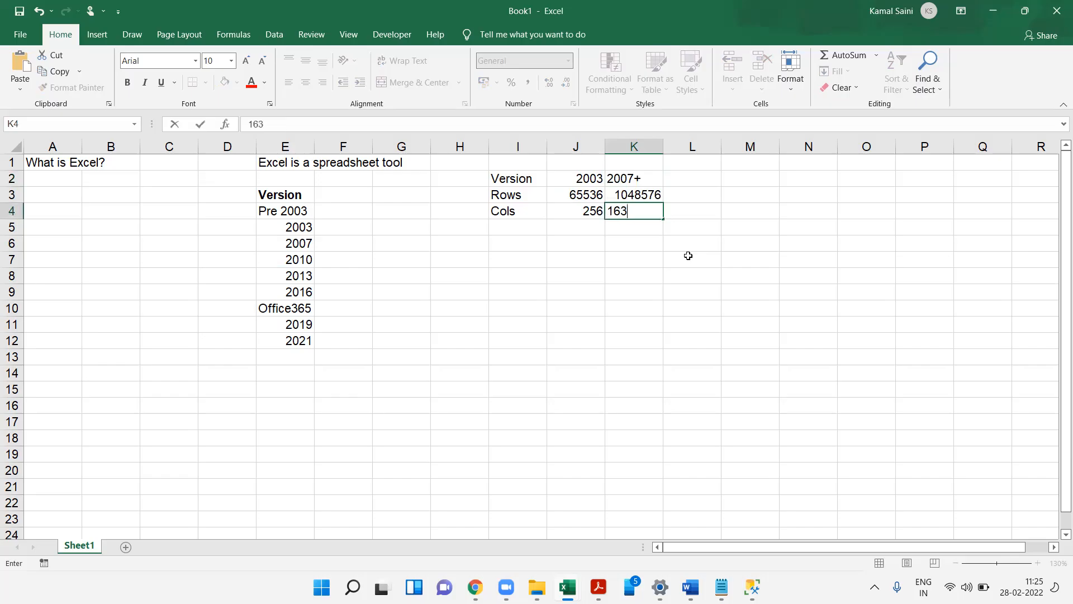
type("84")
key("Return")
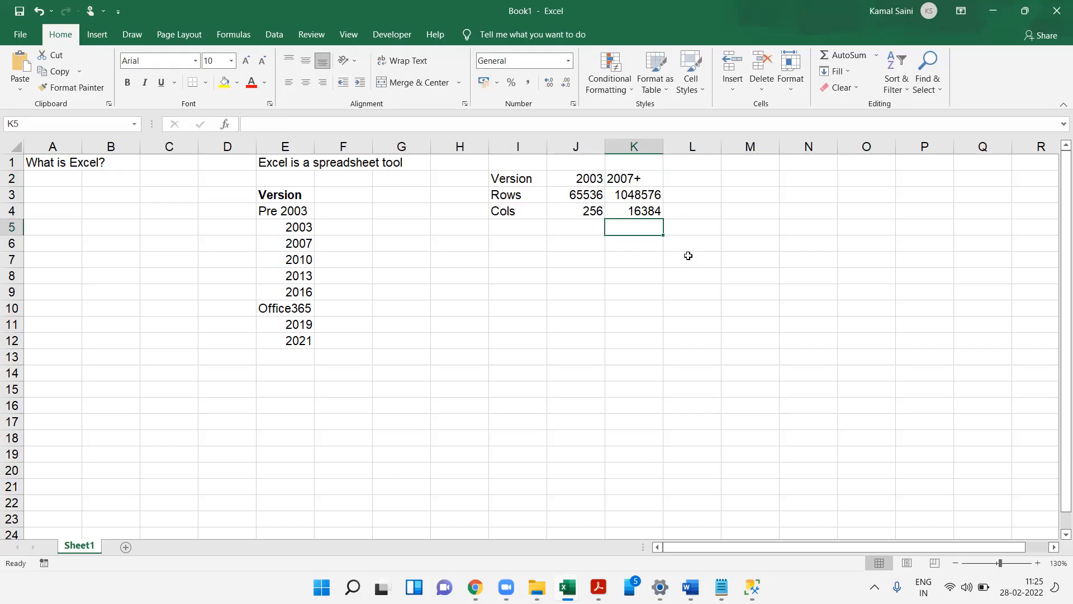
- Select columns C through N and browse across the sheet to column AF
left_click_drag(168, 146, 804, 137)
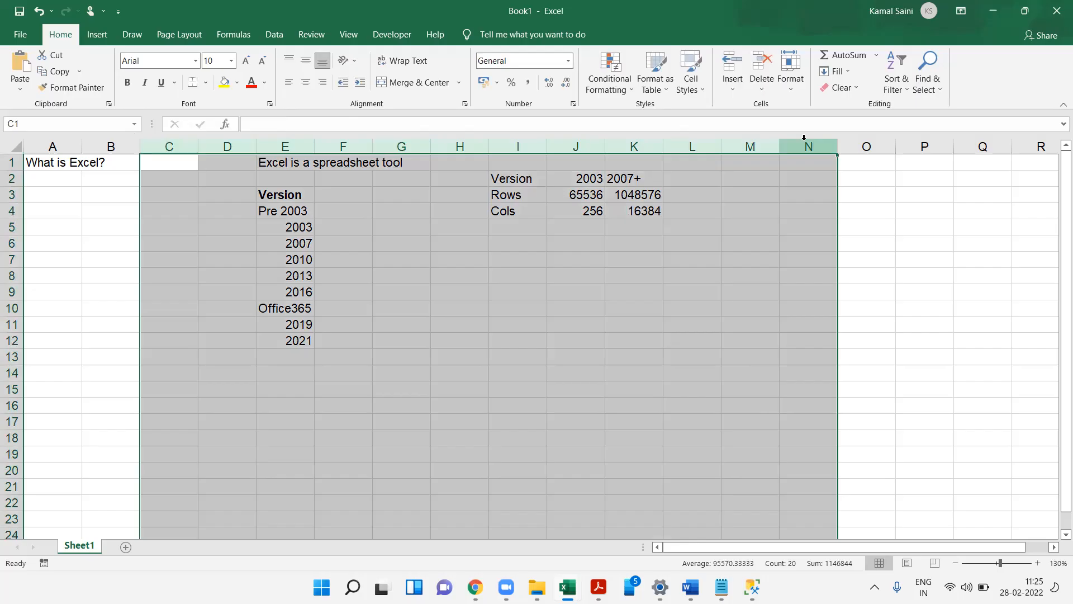
left_click(1021, 207)
key("Right")
key("Right")
key("Right")
key("Right")
key("Right")
key("Right")
key("Right")
key("Right")
double_click(1025, 159)
left_click(1026, 174)
left_click(1025, 174)
left_click(1025, 175)
left_click(1025, 174)
left_click(1026, 174)
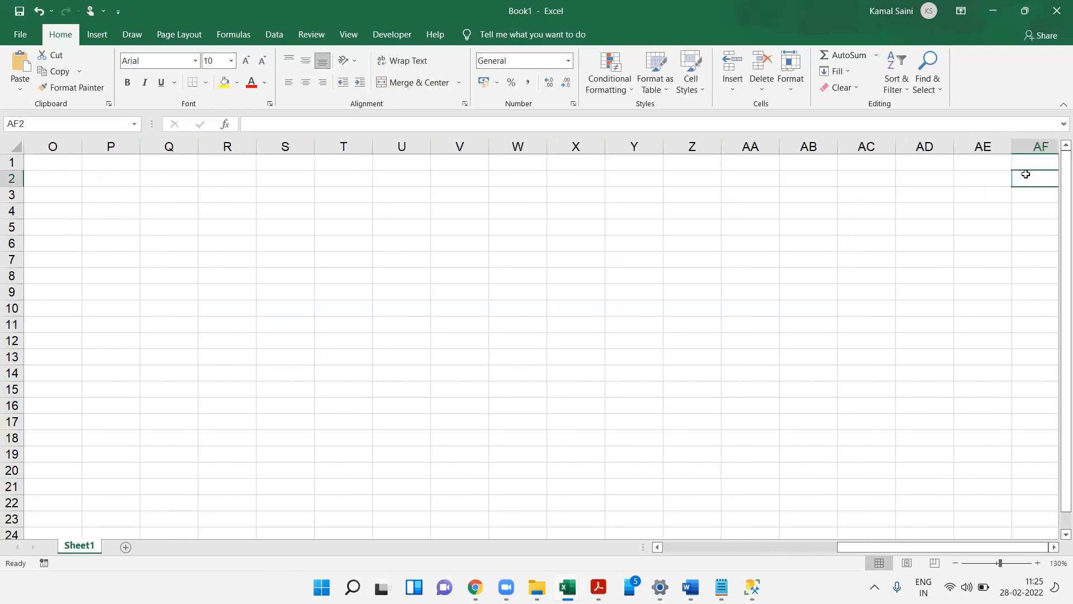
type("=")
left_click(1025, 175)
left_click(952, 231)
key("Escape")
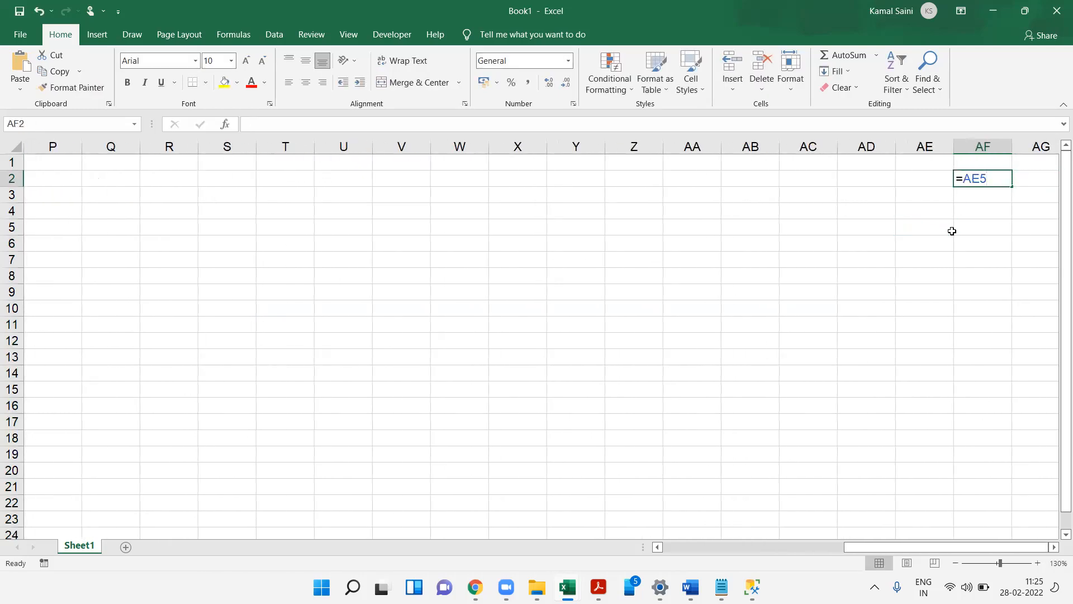
left_click(880, 246)
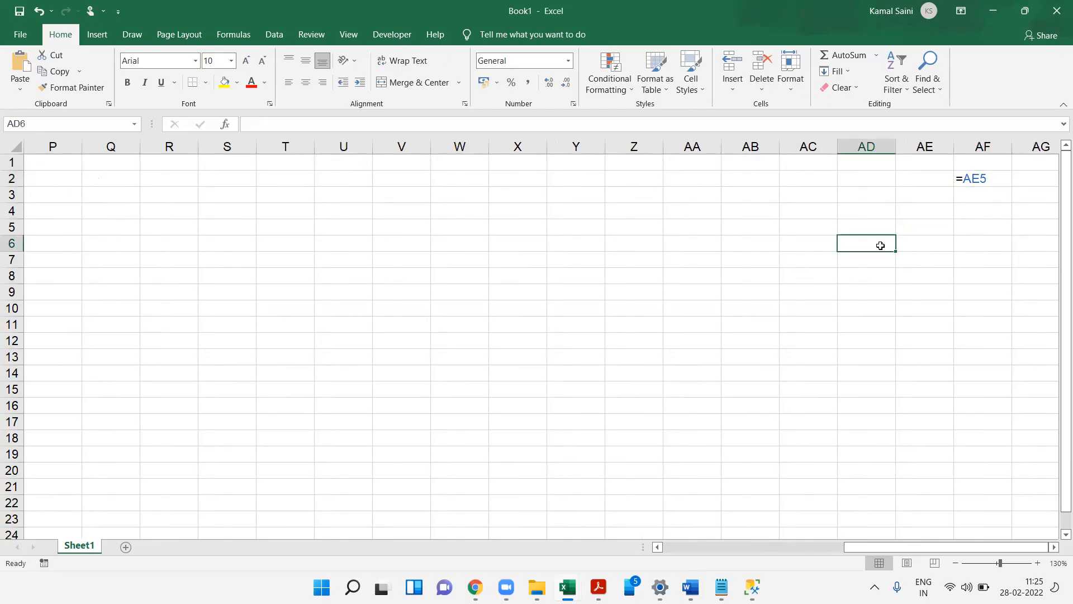
key("Down")
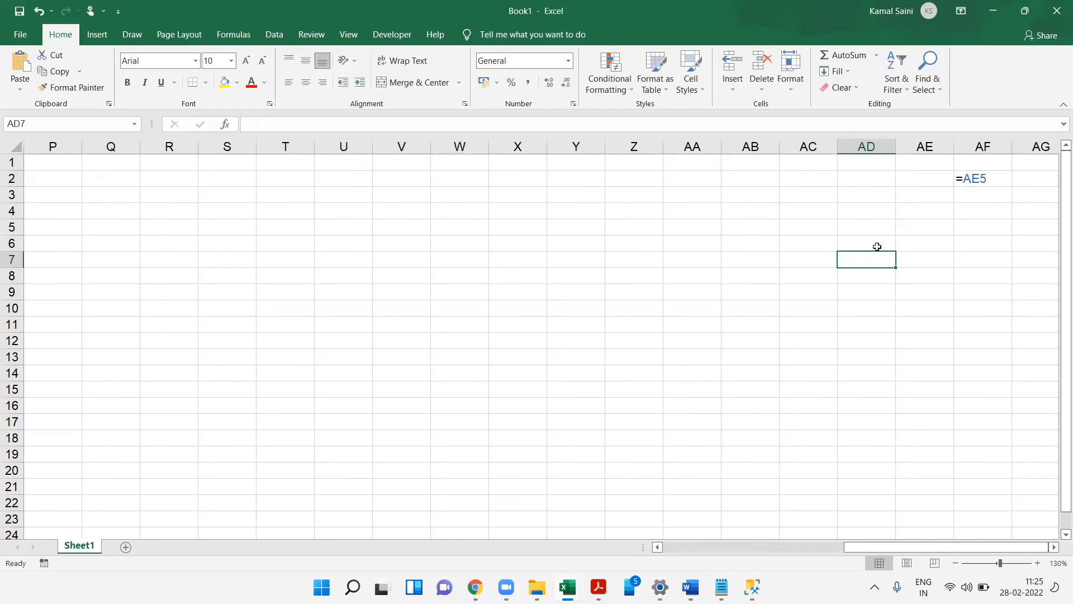
key("Left")
left_click(990, 182)
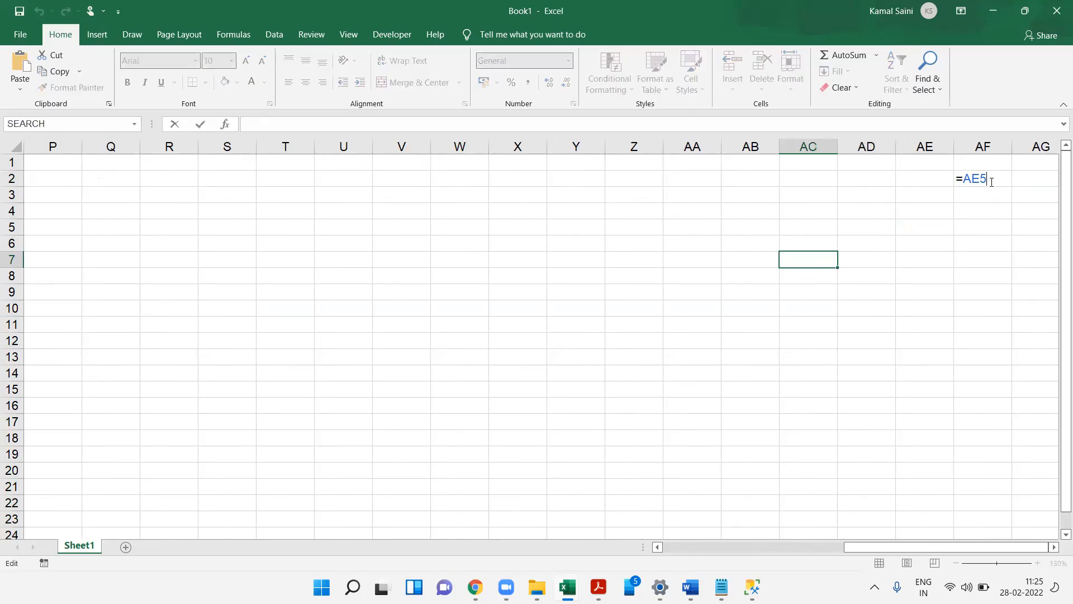
key("Escape")
key("Home")
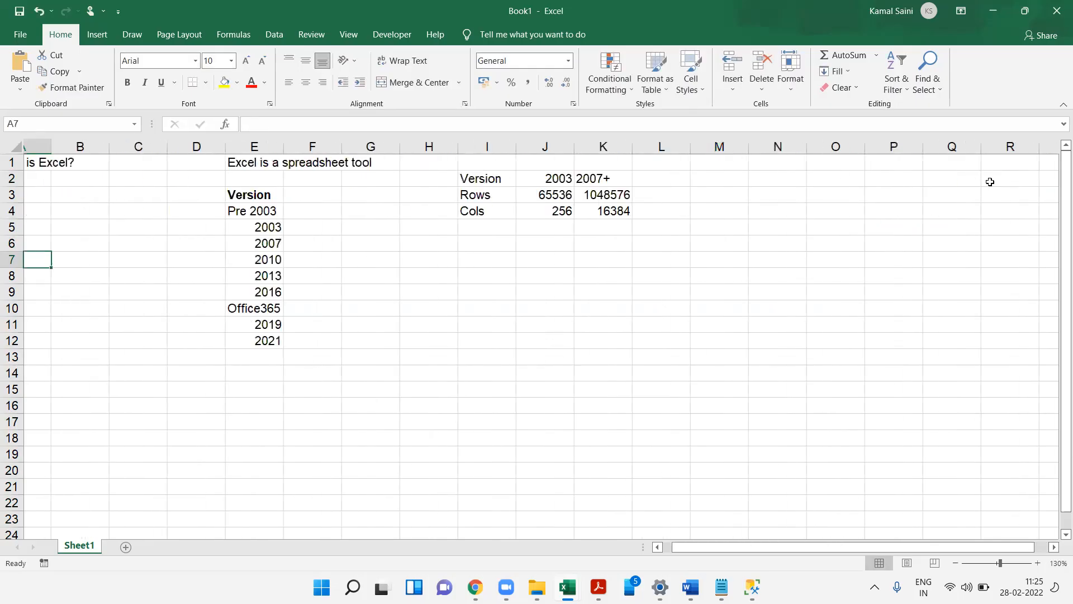
- Enter the shortcut labels Ctrl and Right Arrow in G15 and G16
left_click(423, 395)
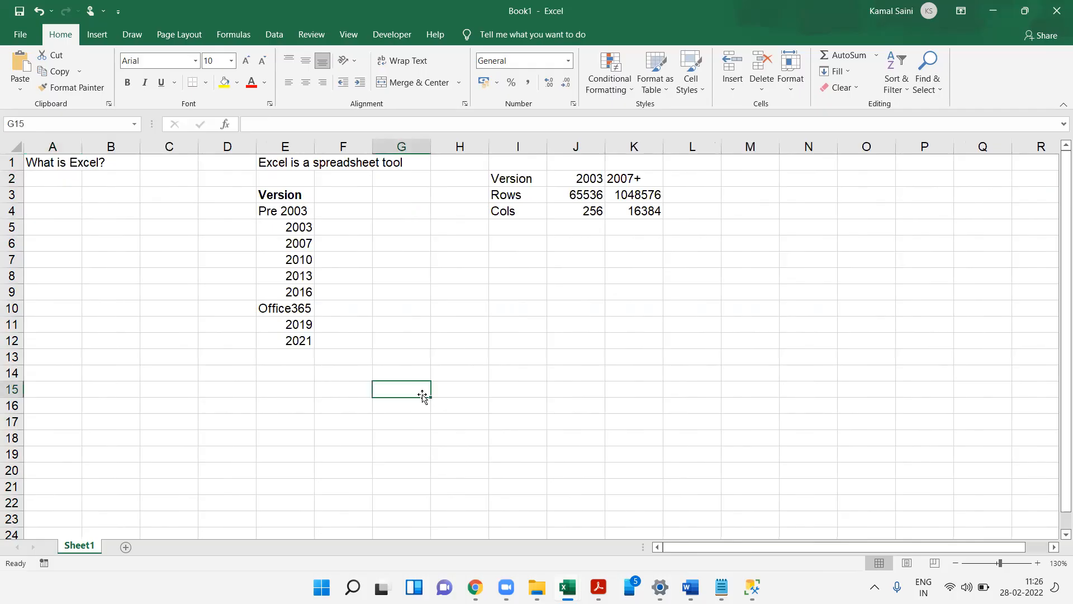
type("Ctrl")
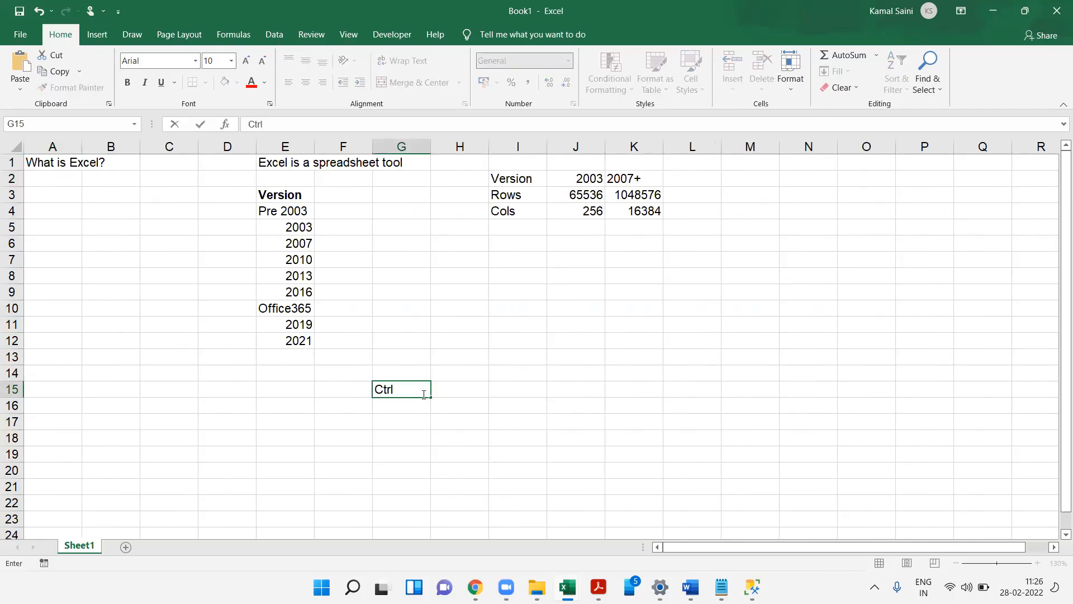
key("Return")
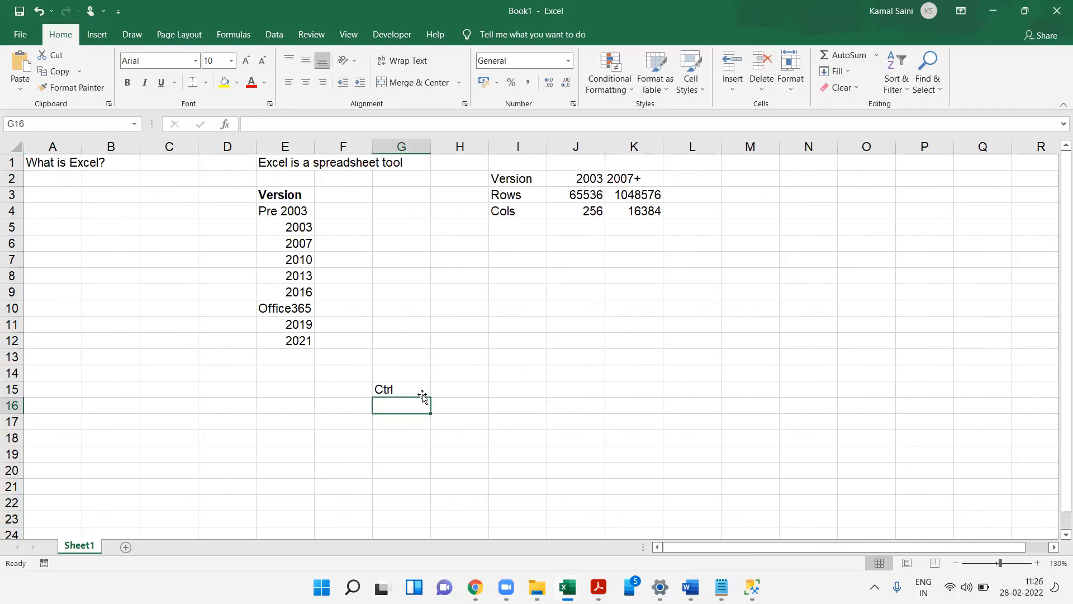
type("Ri")
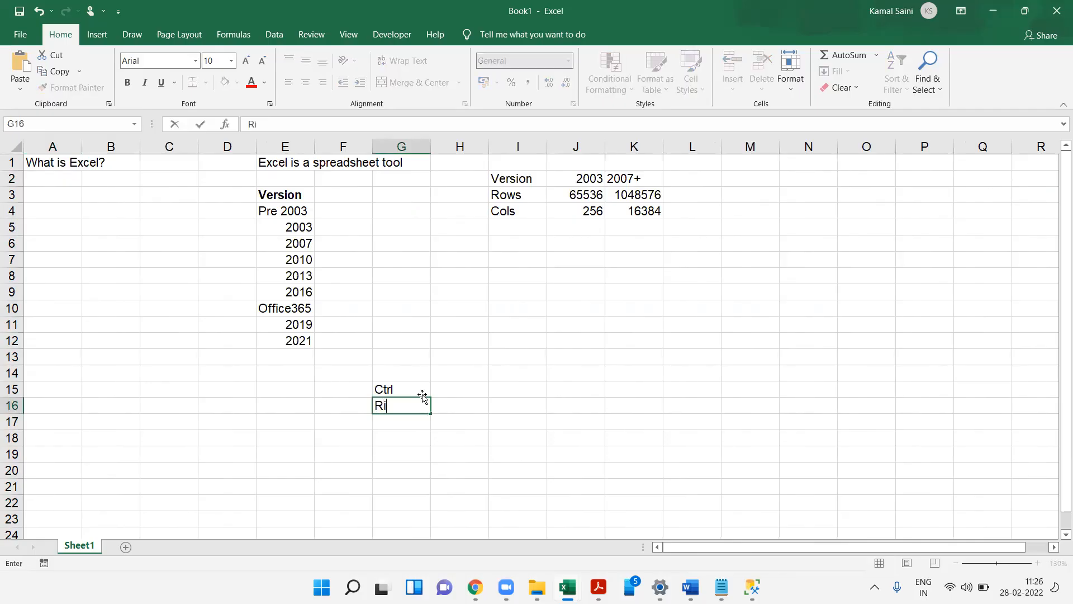
type("ght Arrow")
key("Right")
key("Down")
key("Down")
key("Down")
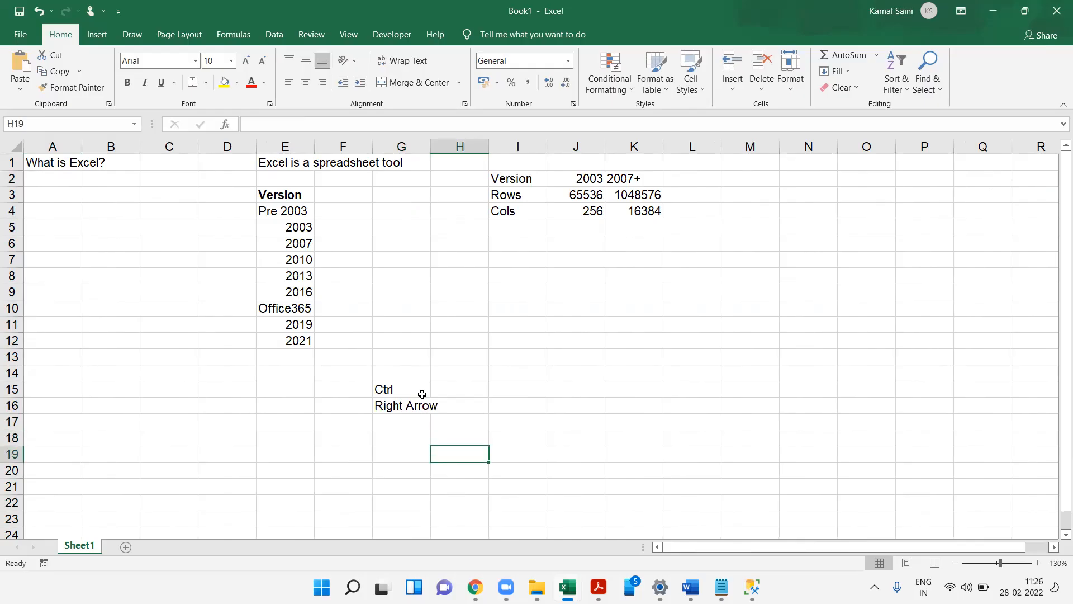
- Enter the last column letters IV under 2003 in J5 and XFD under 2007+ in K5
left_click(625, 235)
double_click(627, 235)
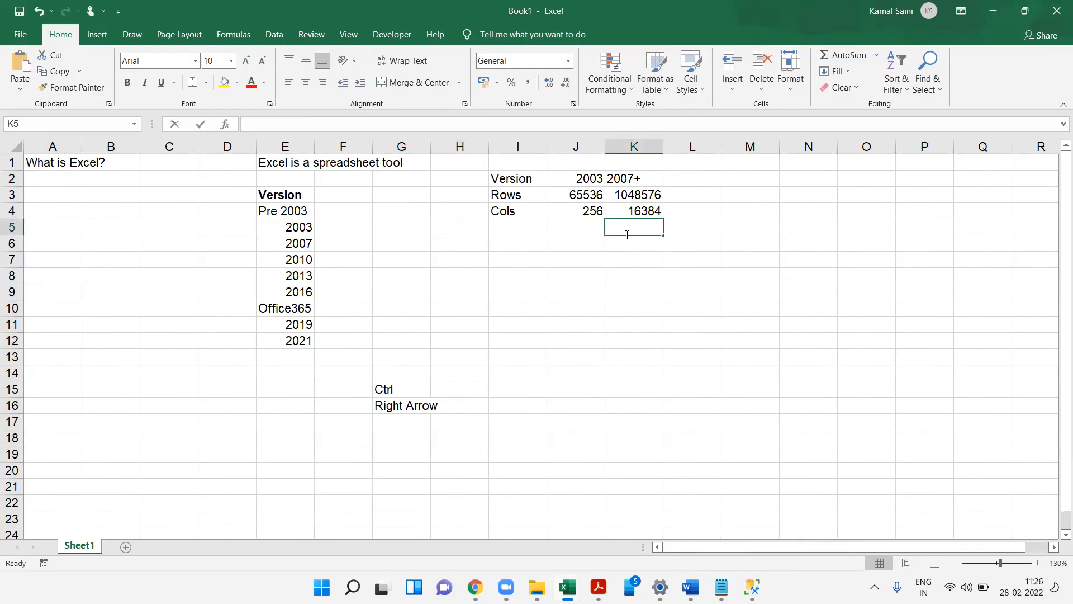
type("XFD")
key("shift+Tab")
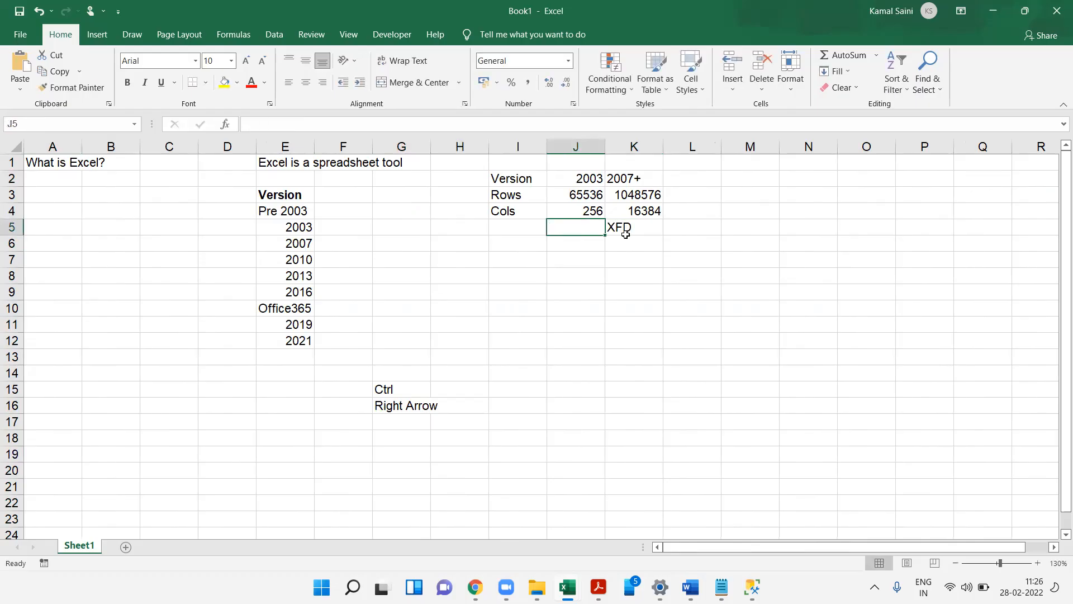
type("IV")
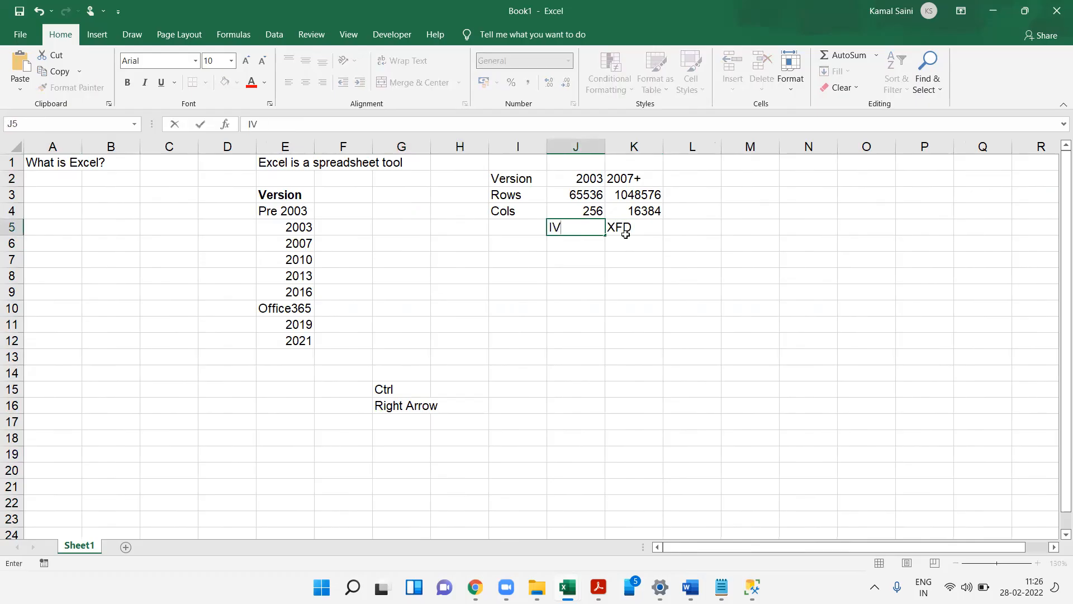
key("Return")
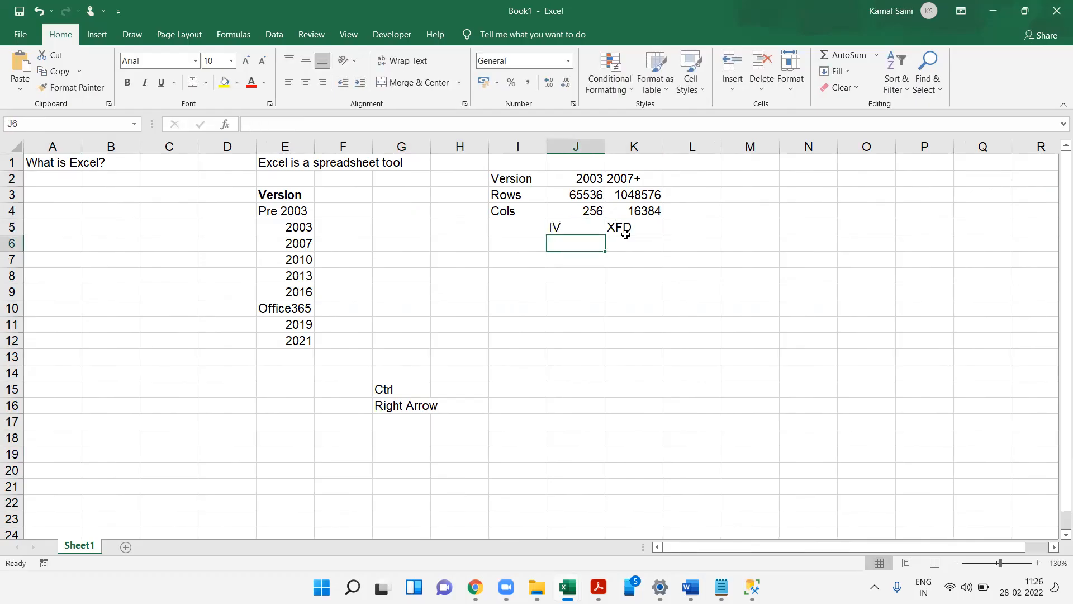
- Jump to the sheet's last column and last row and back to examine the grid limits
left_click(606, 407)
key("Down")
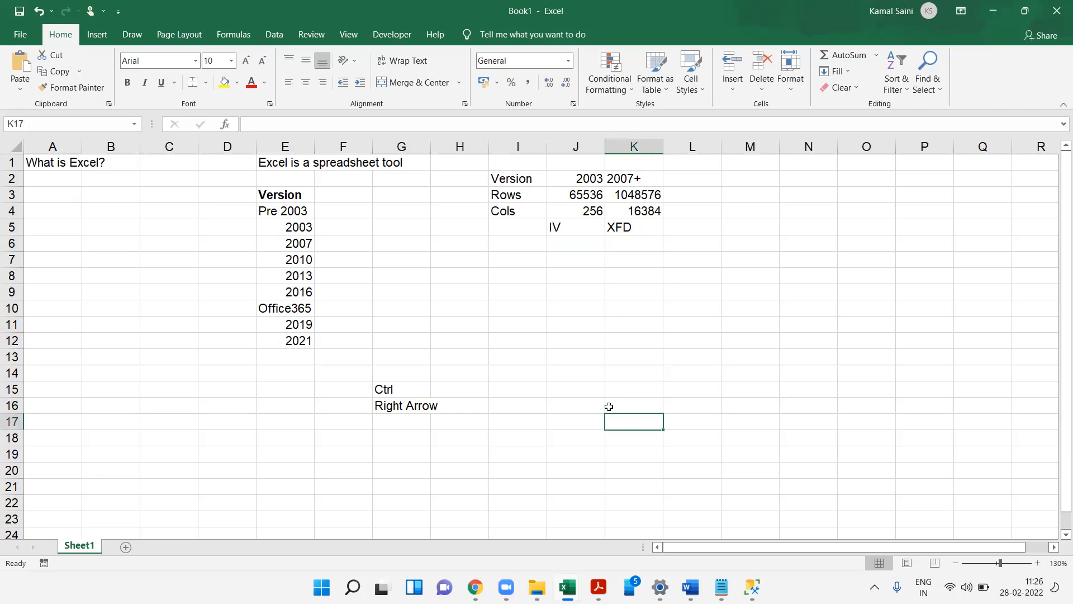
key("ctrl+Right")
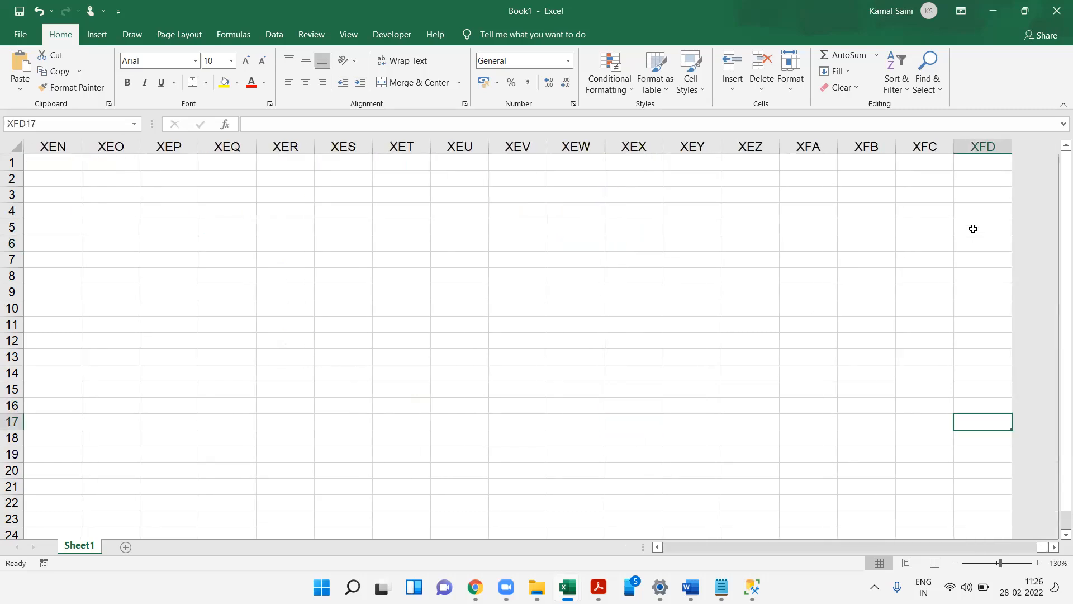
left_click(976, 150)
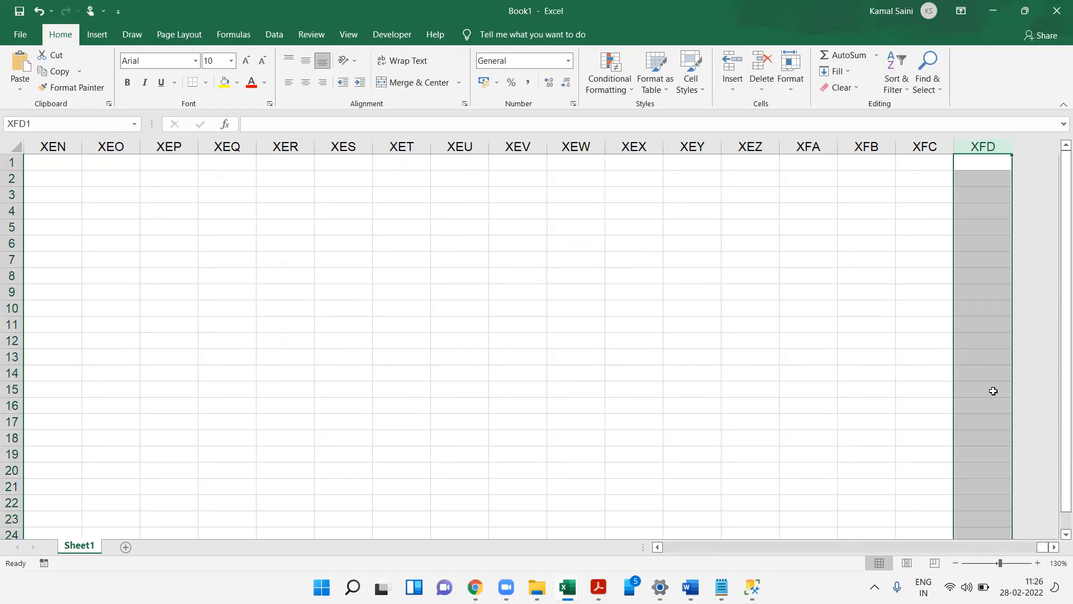
left_click(986, 451)
key("ctrl+Left")
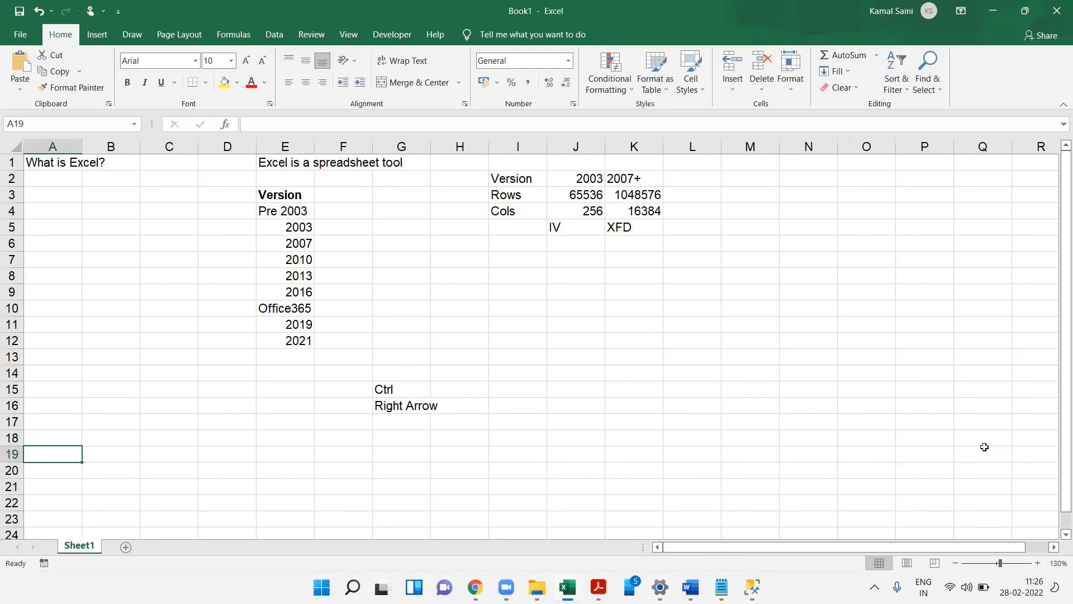
key("ctrl+Down")
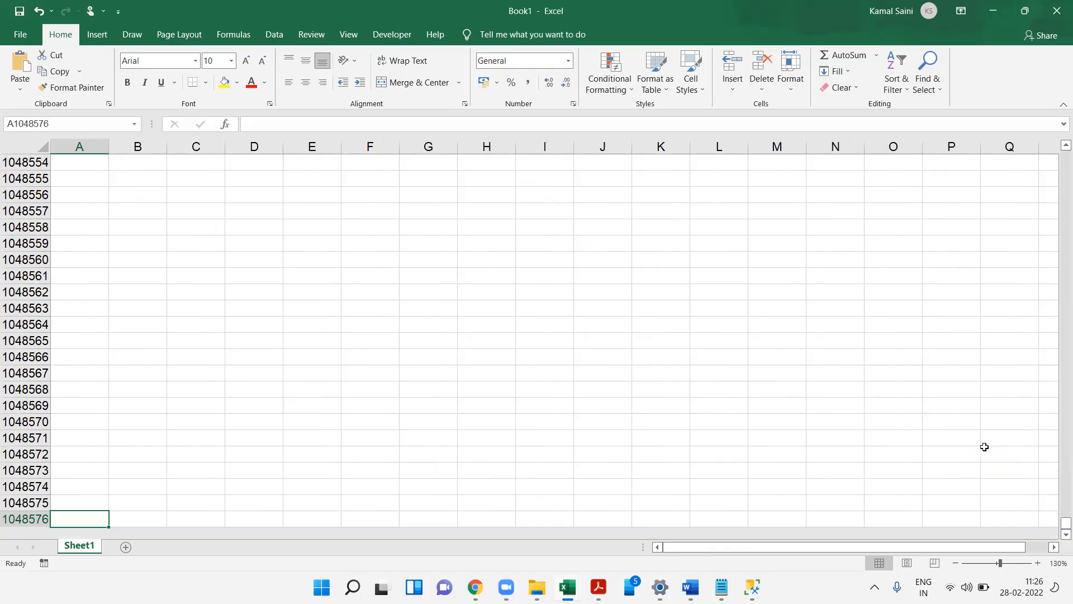
key("ctrl+Up")
- Bold the 'What is Excel?' title in A1
key("ctrl+b")
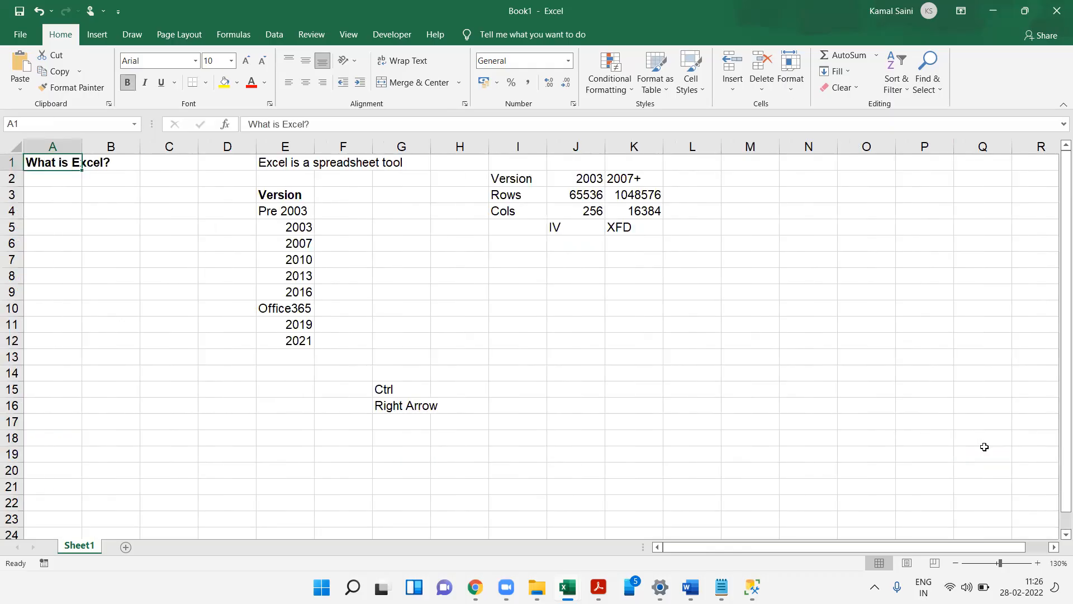
left_click(584, 442)
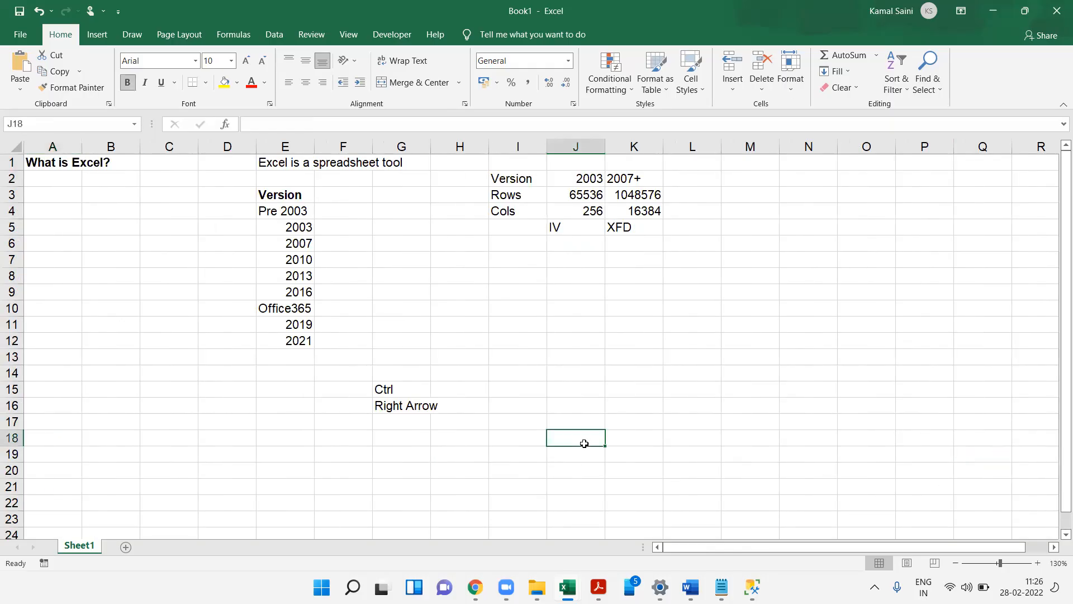
key("ctrl+Right")
key("ctrl+Left")
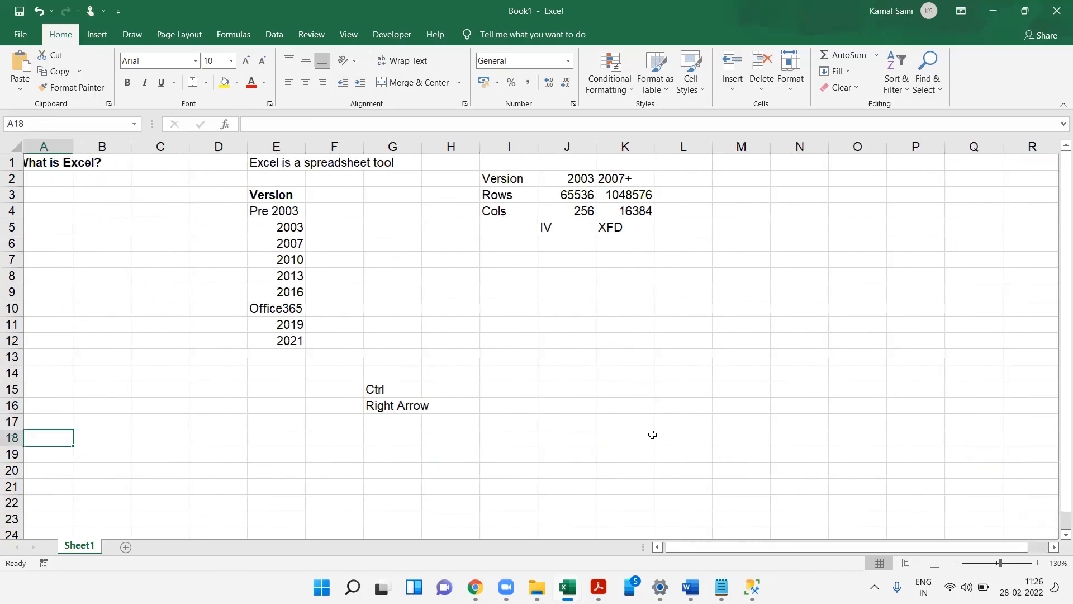
key("Down")
key("Right")
key("Right")
key("Right")
key("Right")
key("Right")
key("Right")
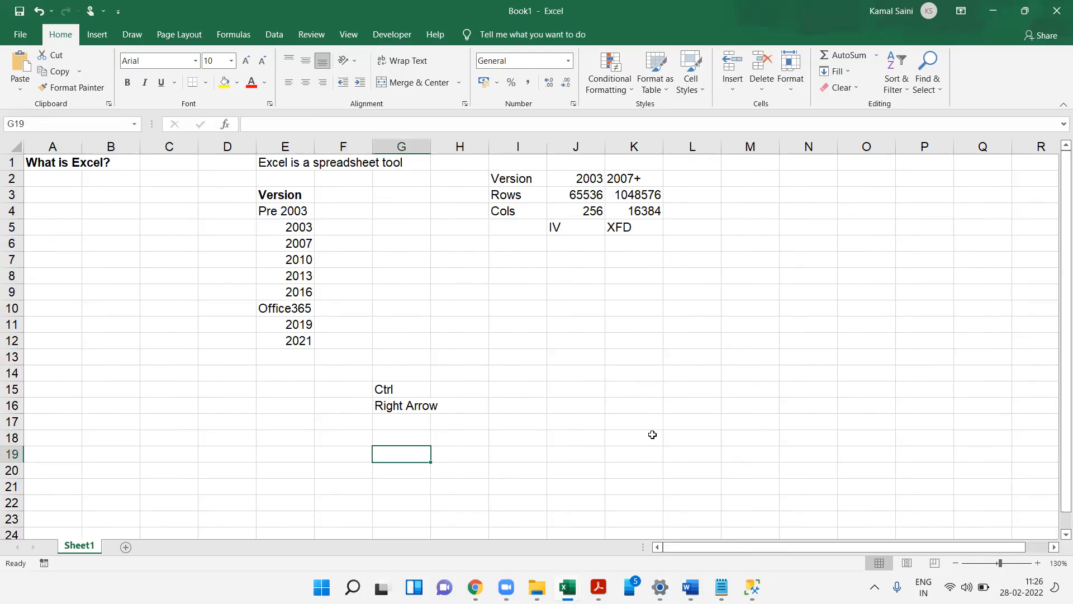
- Enter the label Extensions in I6 and autofit column I's width
left_click(512, 242)
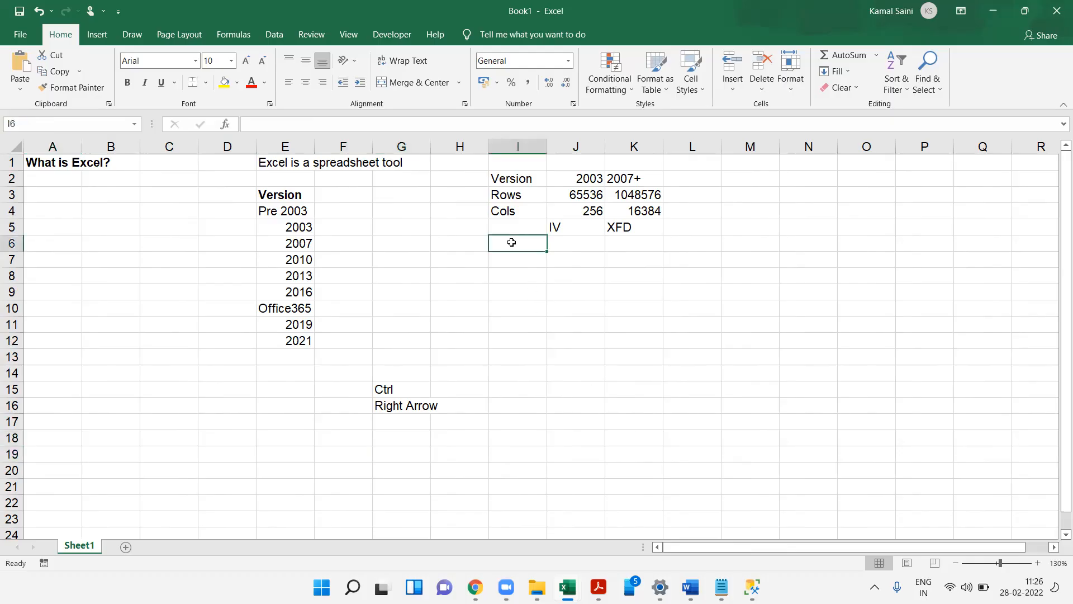
type("Ex")
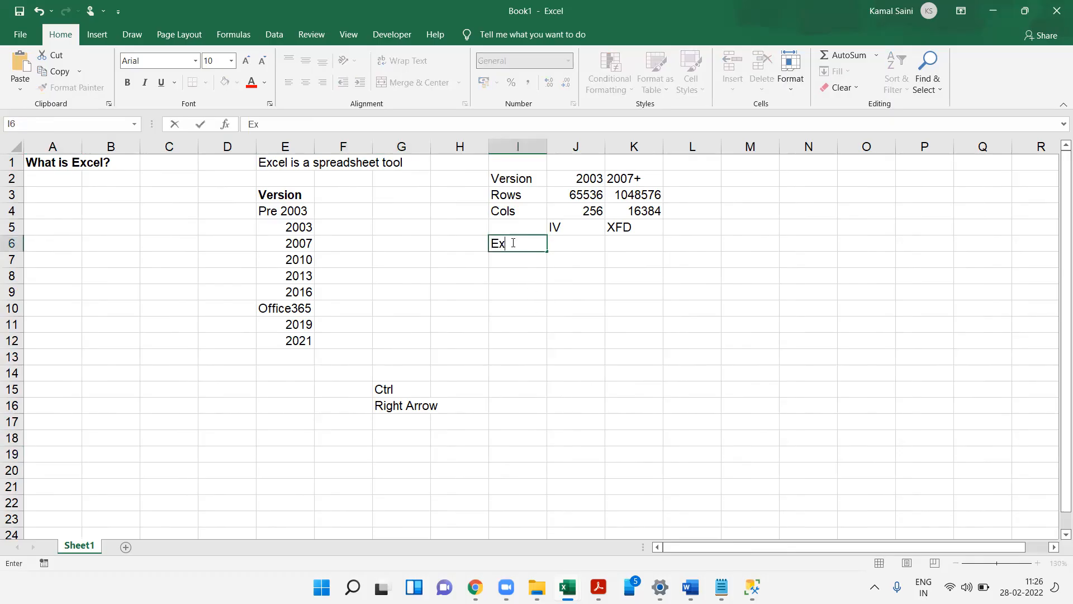
type("tensions")
key("Return")
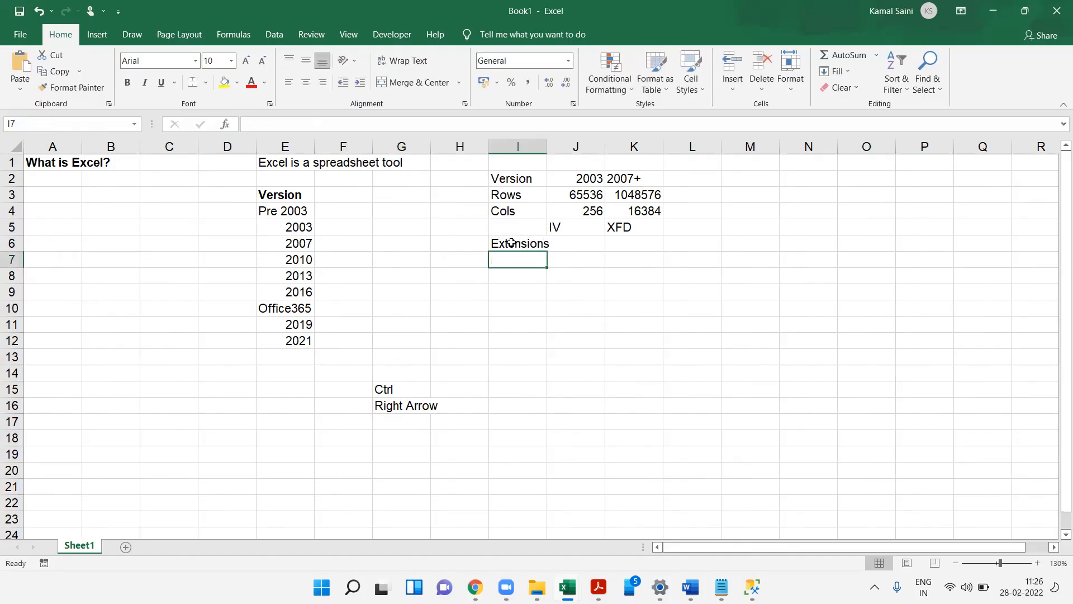
left_click(512, 242)
key("alt+h")
key("o")
key("i")
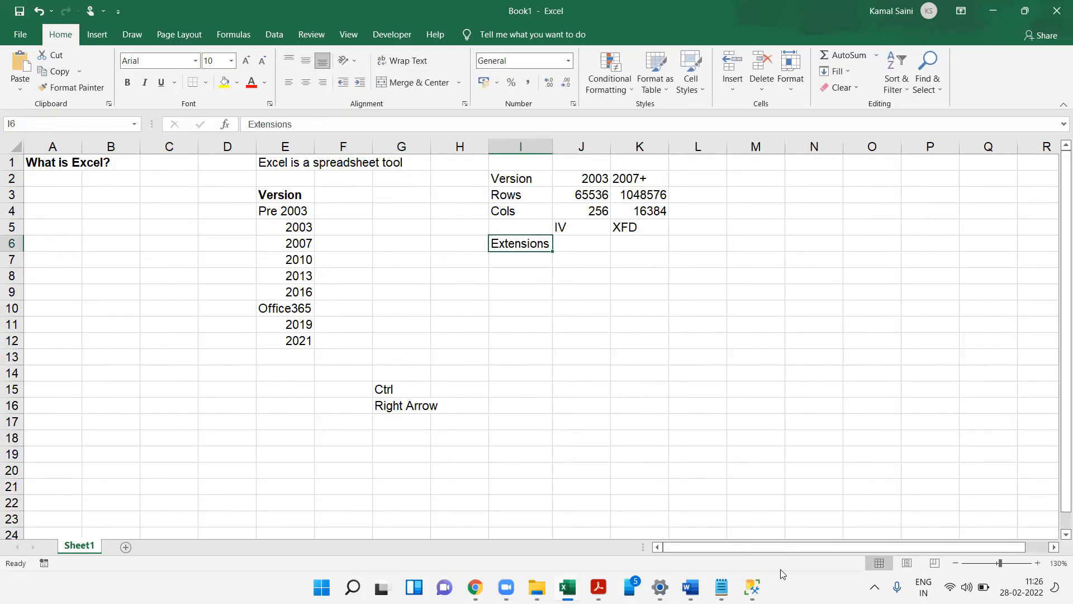
- Browse the Downloads folder in File Explorer to view Excel file types
left_click(536, 586)
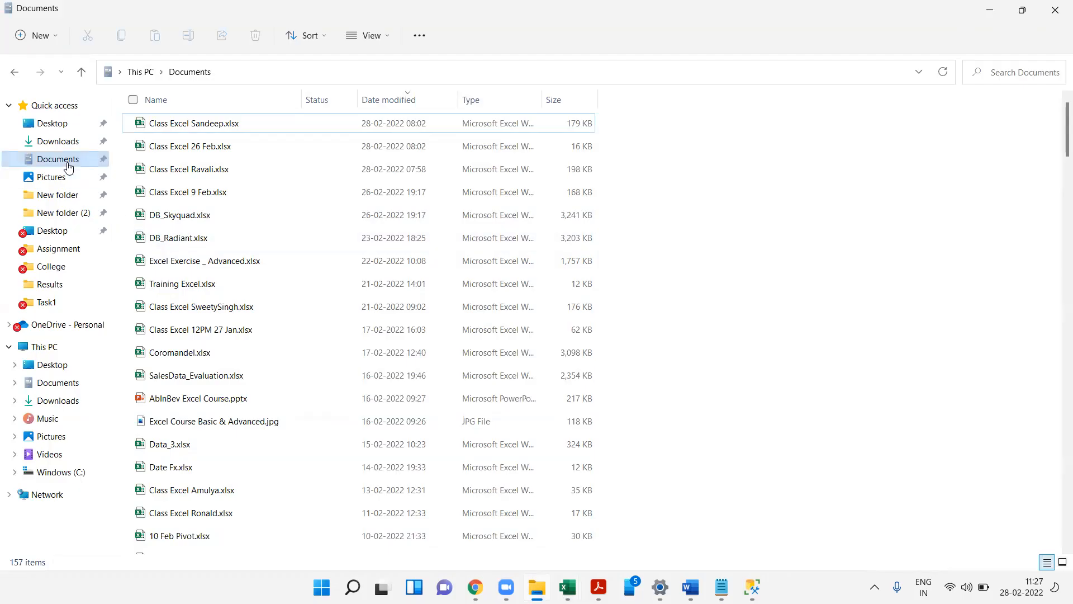
left_click(61, 143)
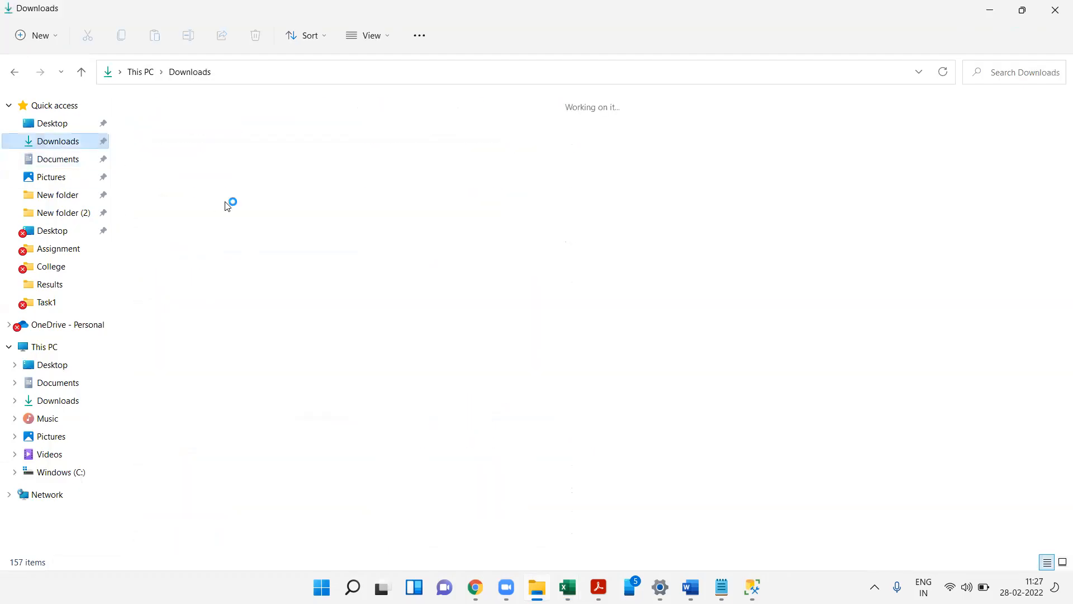
left_click(993, 5)
- Enter the file extensions .xls in J6 and .xlsx in K6
left_click(567, 232)
key("Down")
type(".xls")
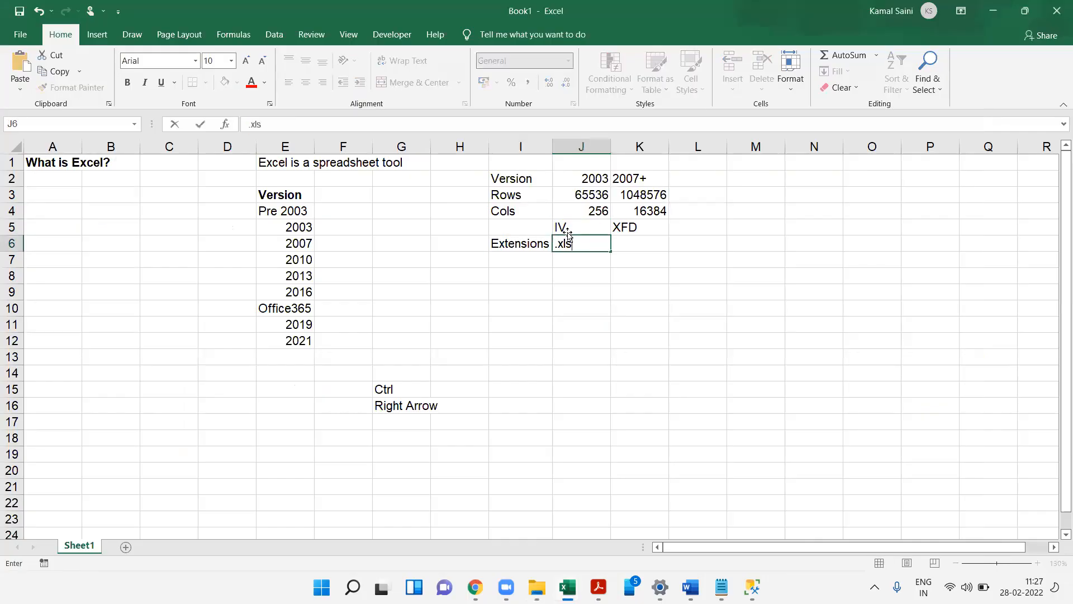
key("Tab")
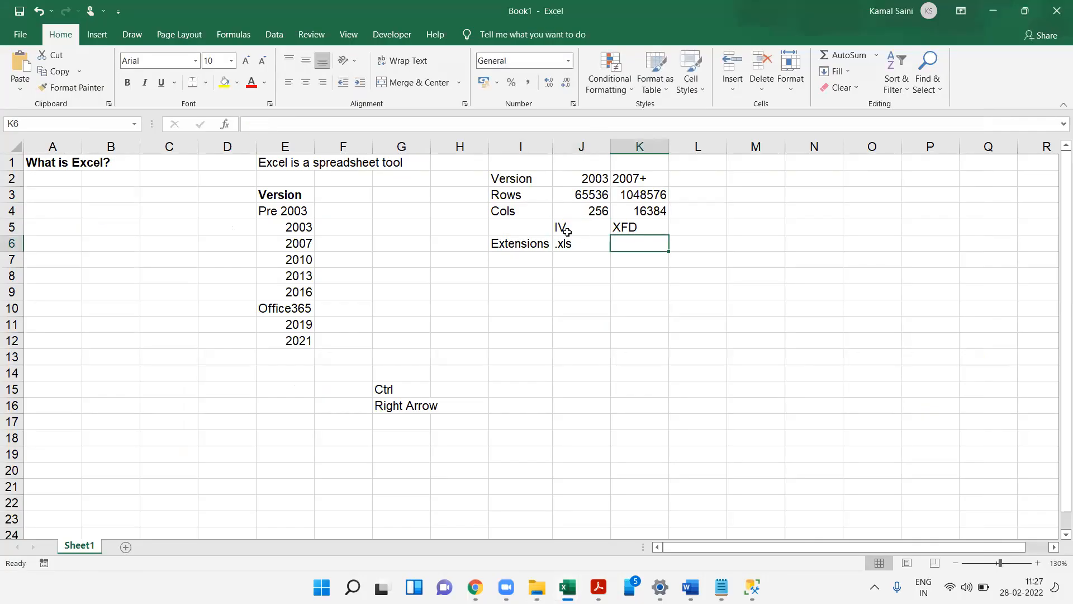
type(".xlsx")
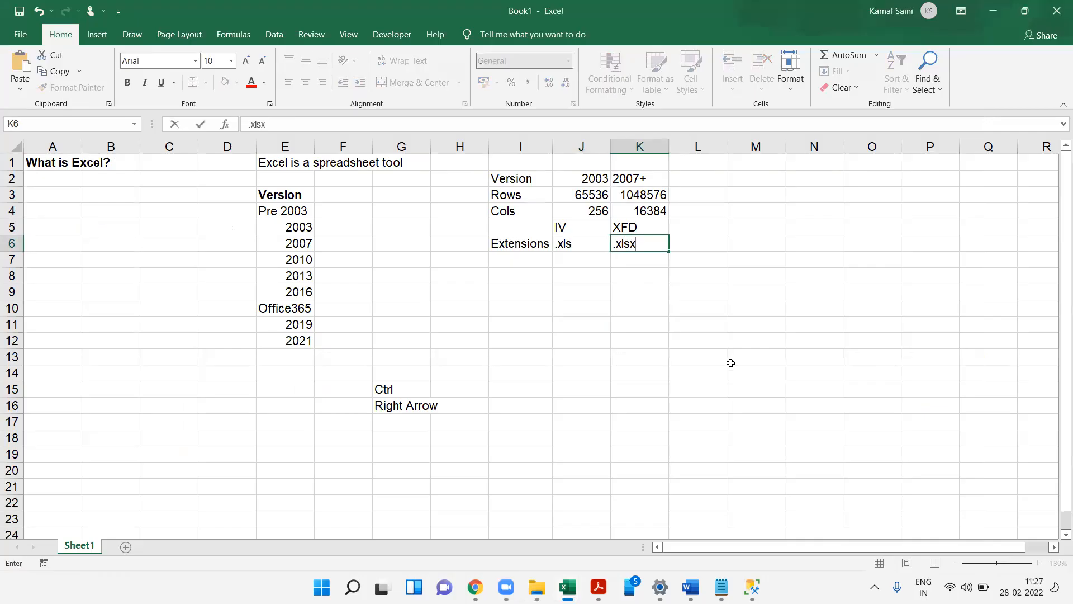
key("Return")
- Clear the Ctrl and Right Arrow labels from the F15:H18 area
key("alt+Tab")
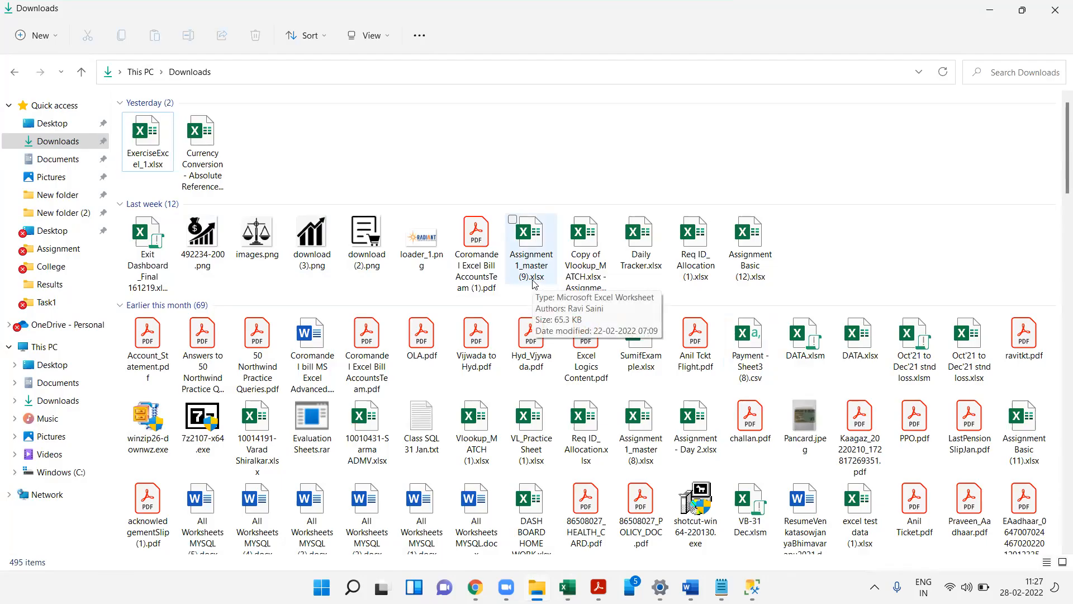
key("alt+Tab")
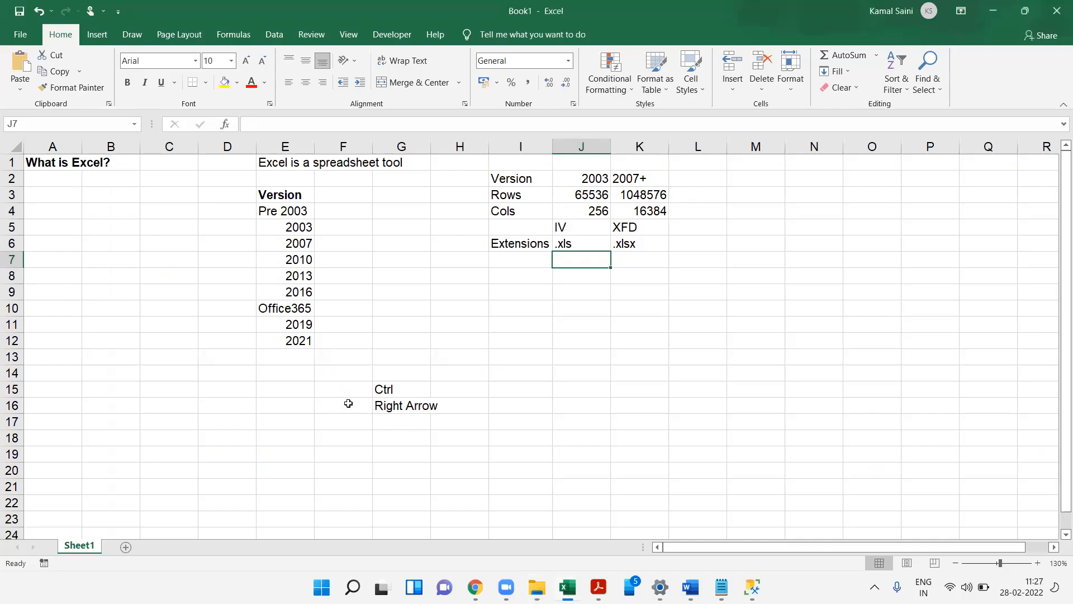
left_click_drag(333, 386, 473, 435)
key("Delete")
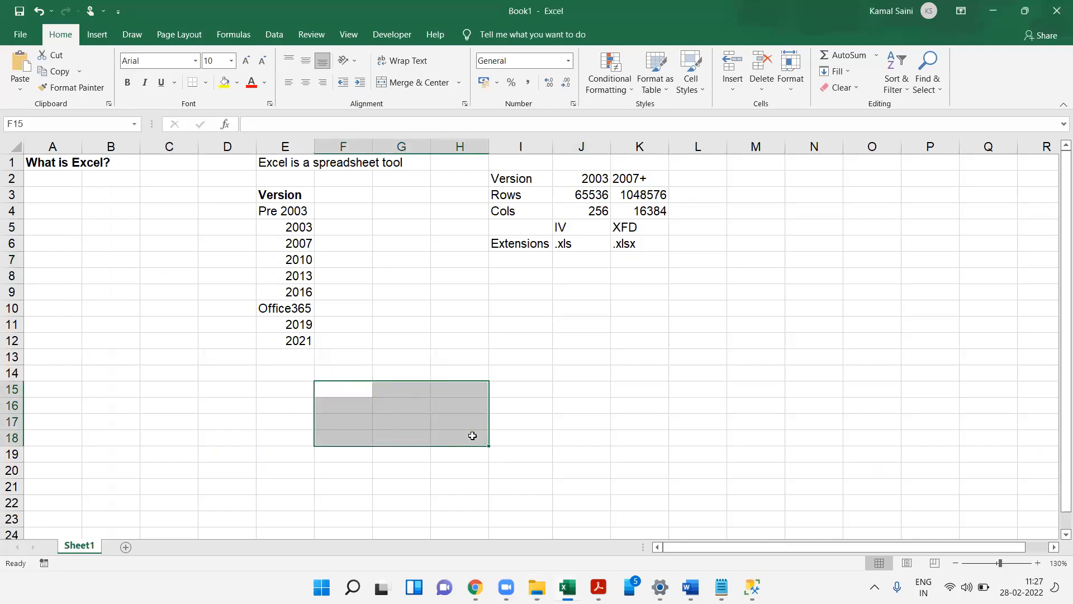
- Add all borders to the version comparison table I2:K4
left_click_drag(508, 178, 644, 214)
key("alt+h")
key("a")
key("c")
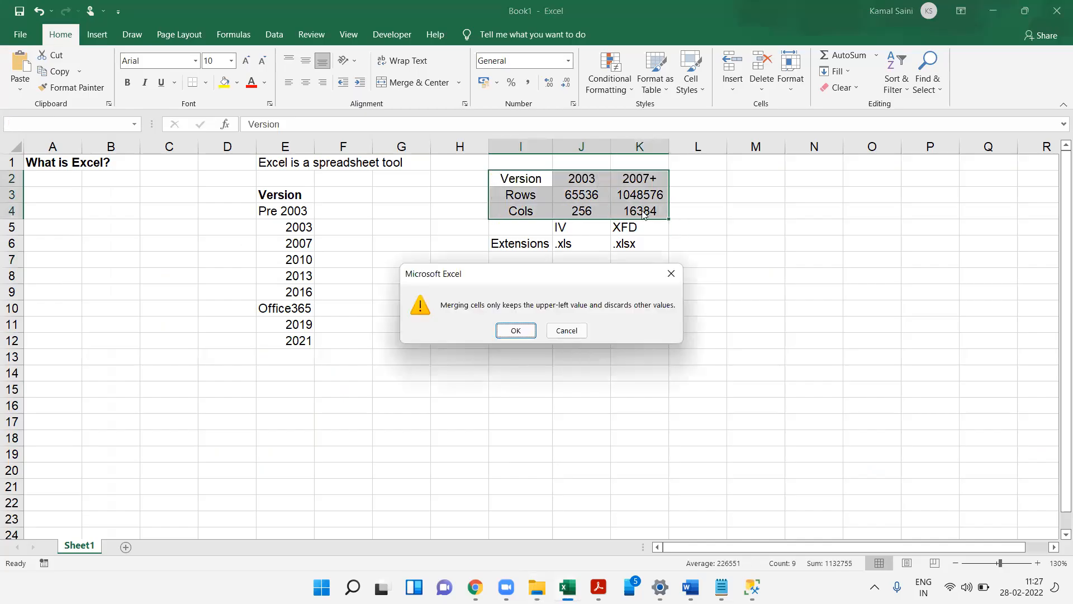
key("Escape")
key("alt+h")
key("b")
key("a")
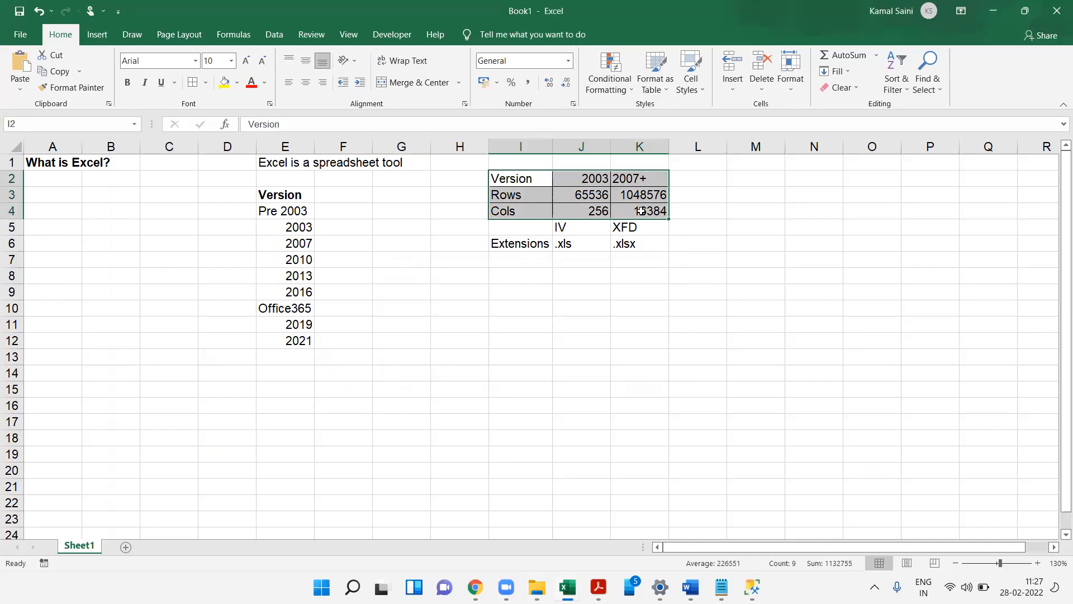
- Merge and center cells J1:K1
key("Right")
key("Up")
key("shift+Right")
key("alt+h")
key("m")
key("c")
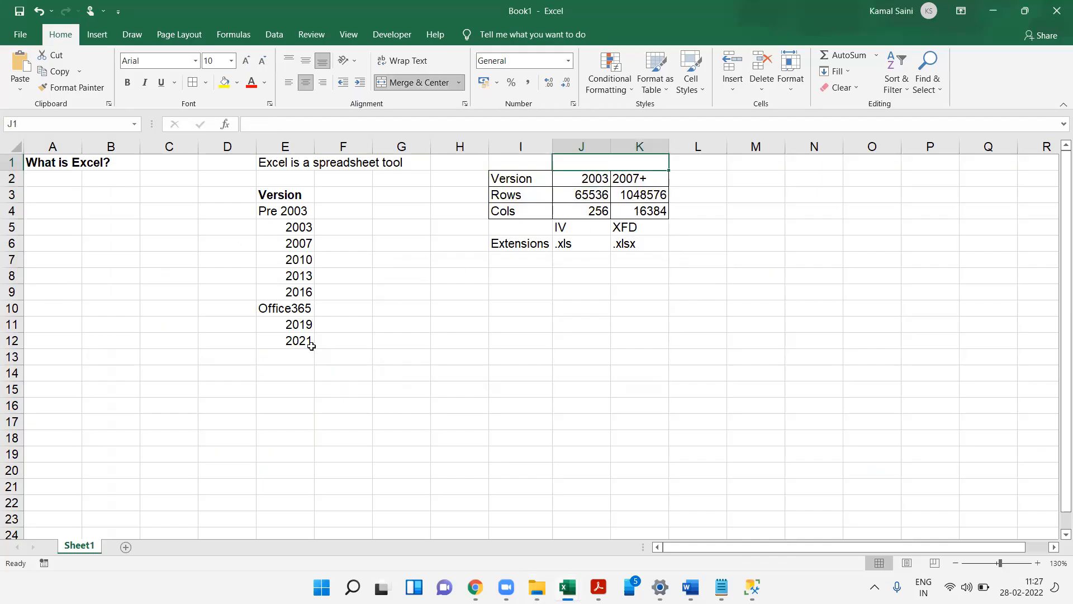
- Bold the header row I2:K2 and enter the title MS Office in merged J1:K1
left_click_drag(510, 180, 641, 179)
key("ctrl+b")
key("Right")
key("Up")
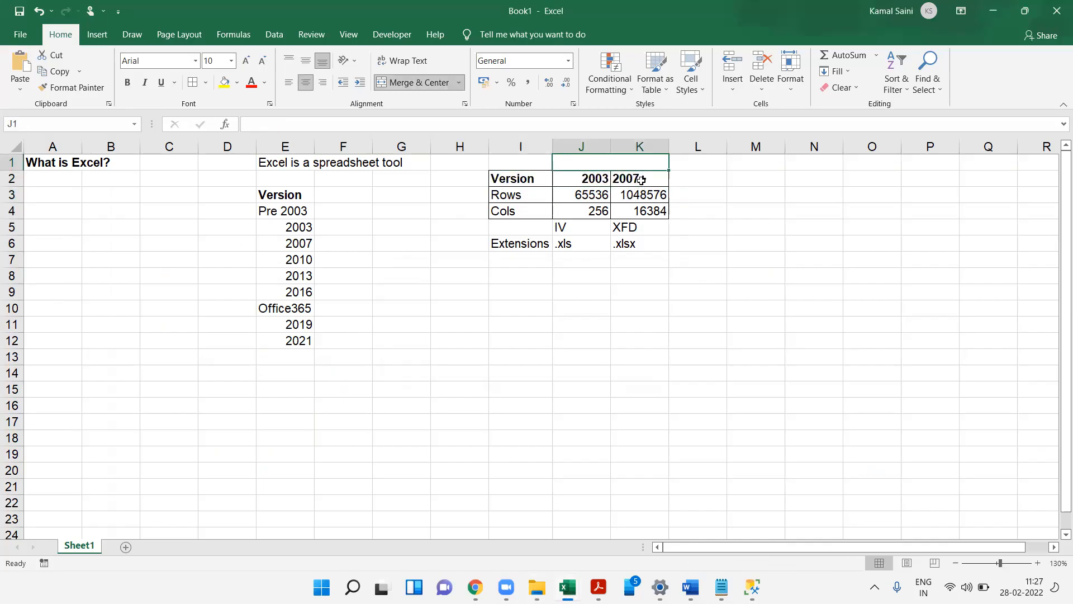
type("MS OFfice")
key("Return")
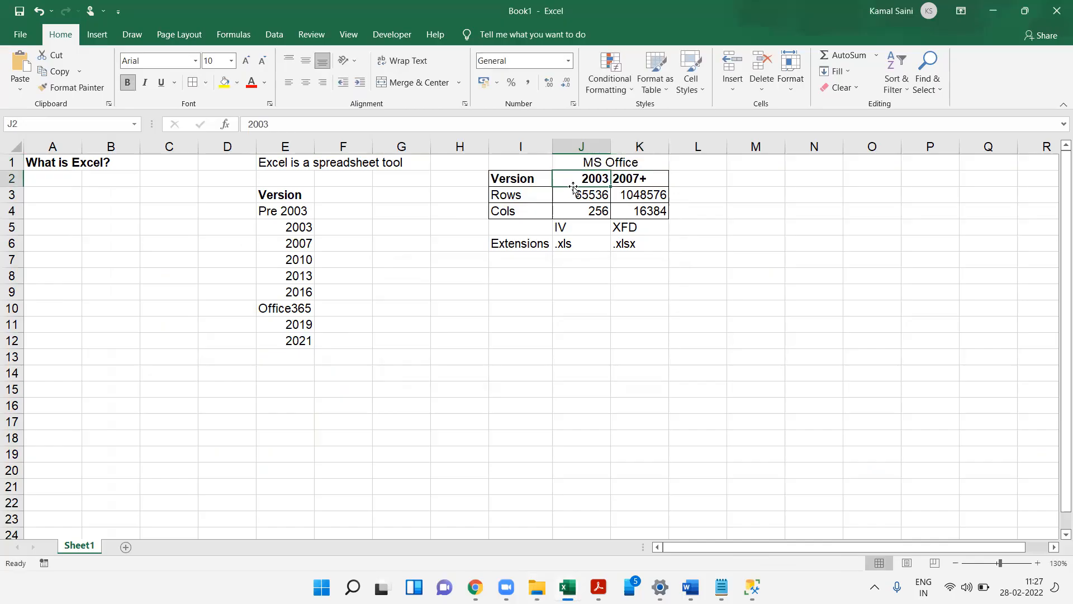
- Add borders around the Extensions row I6:K6
left_click_drag(576, 193, 587, 227)
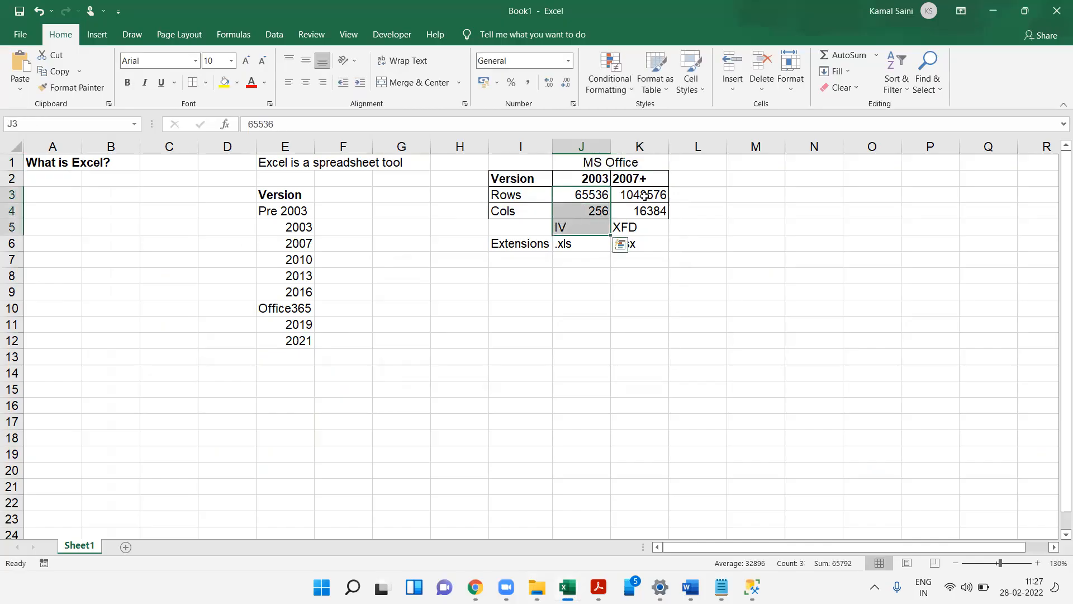
left_click_drag(653, 190, 636, 228)
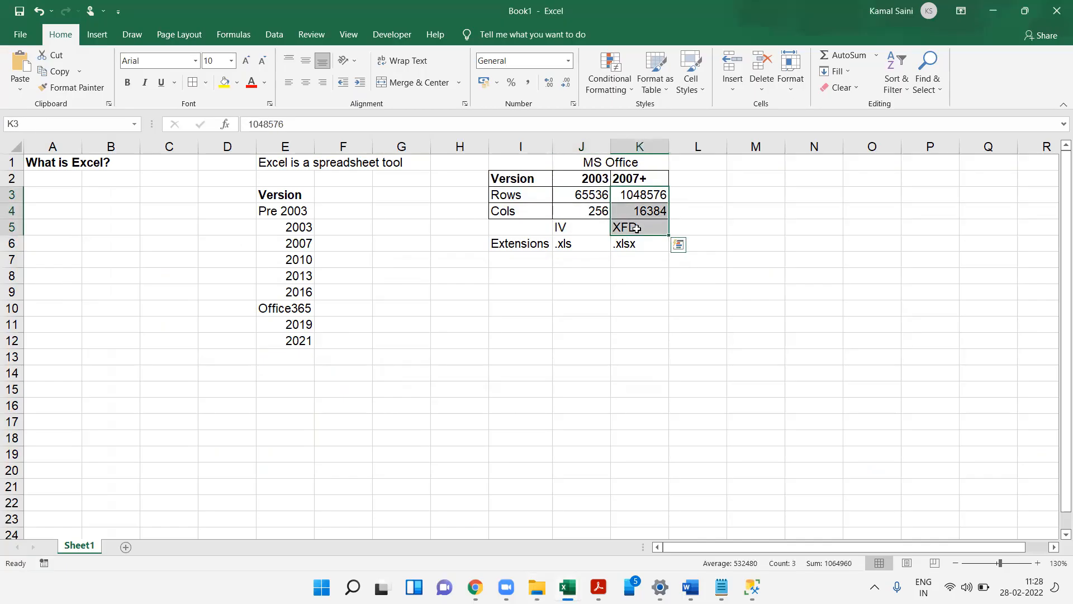
left_click_drag(510, 245, 639, 244)
key("alt")
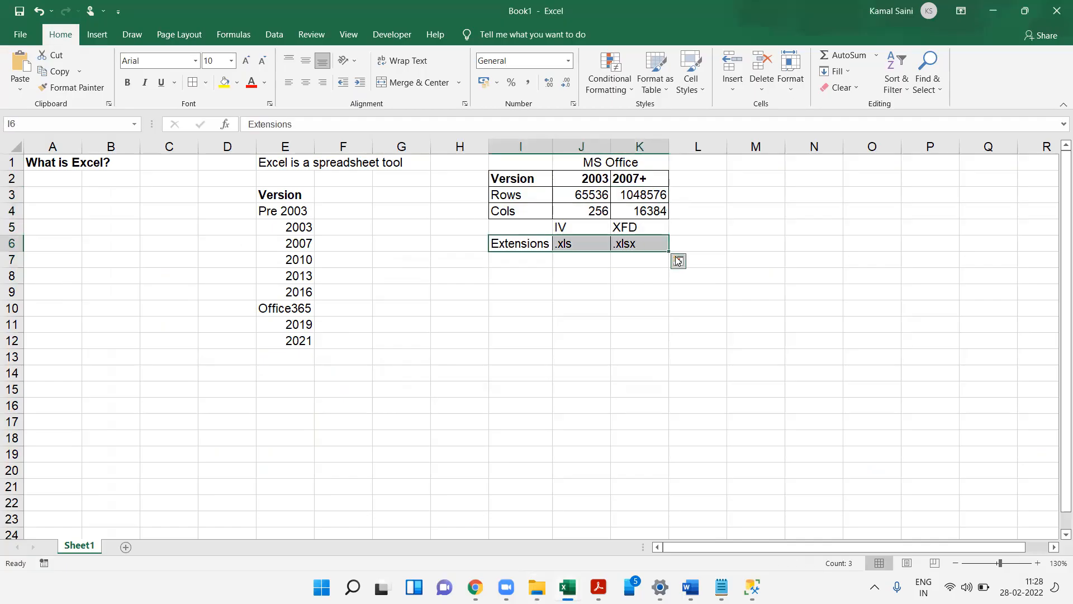
left_click(678, 261)
left_click(825, 187)
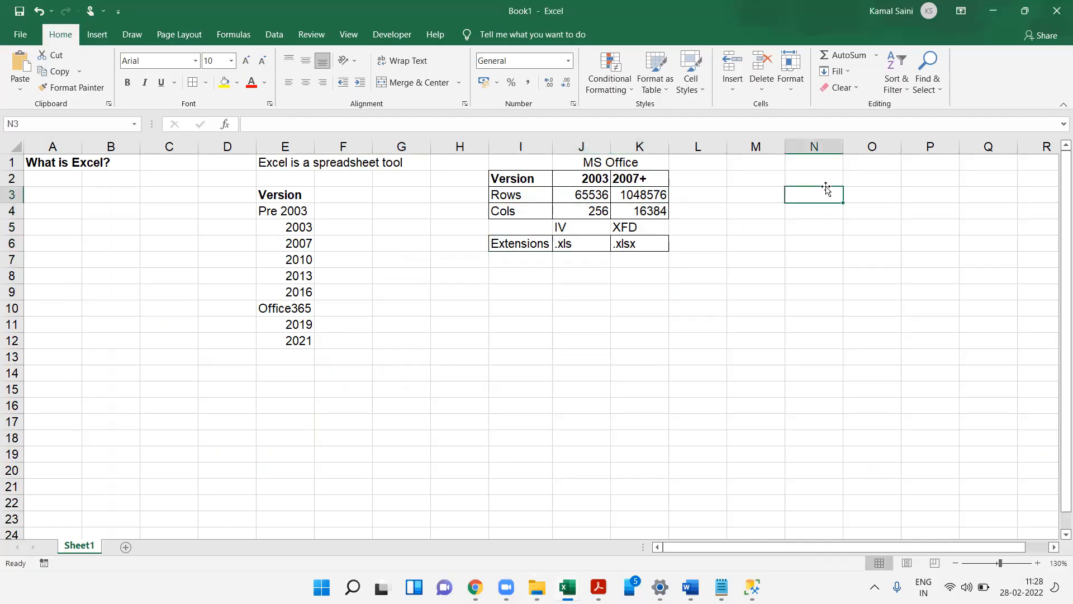
- Enter the label Cells in N3
type("Cells")
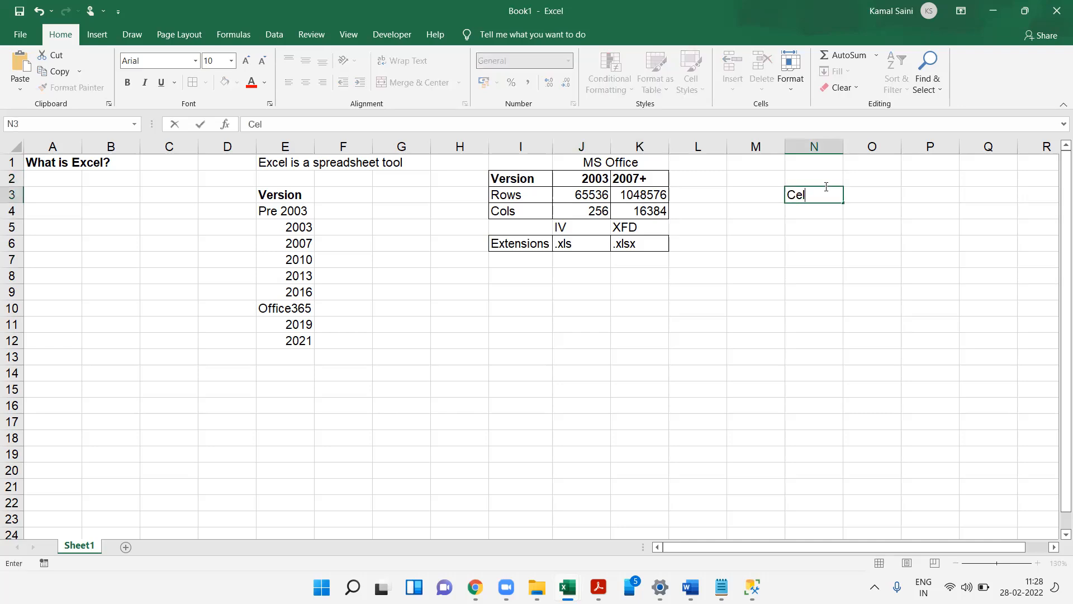
key("Tab")
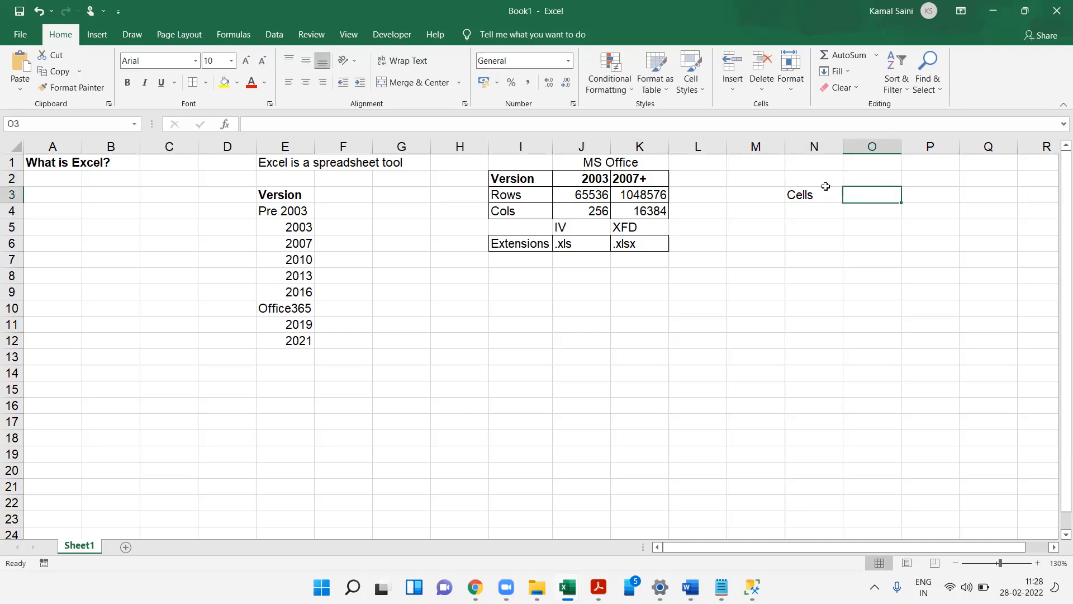
key("Right")
key("Right")
key("Right")
key("Right")
key("Right")
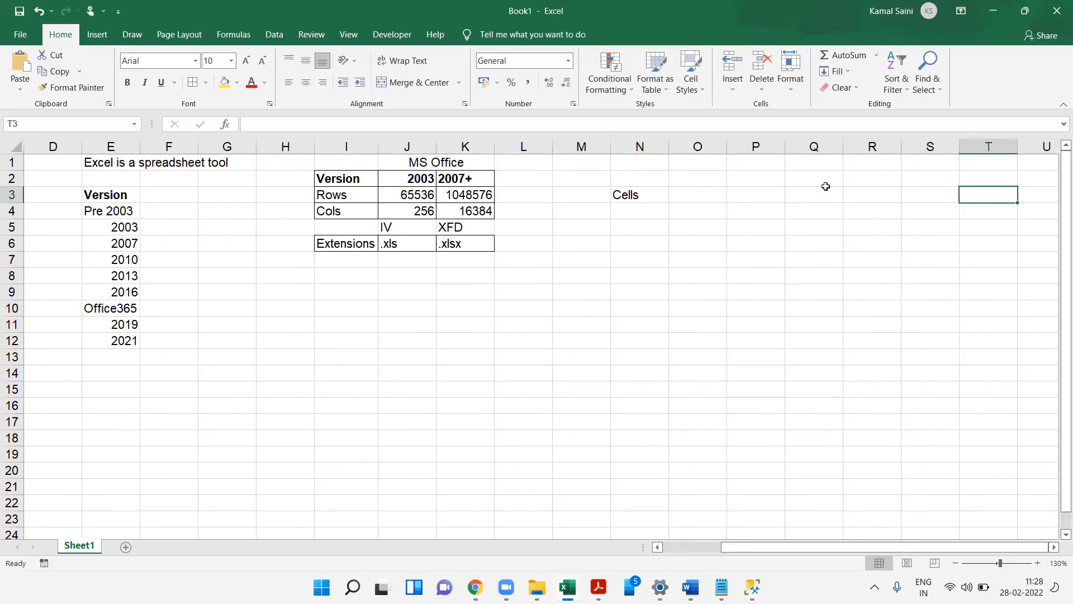
left_click(428, 320)
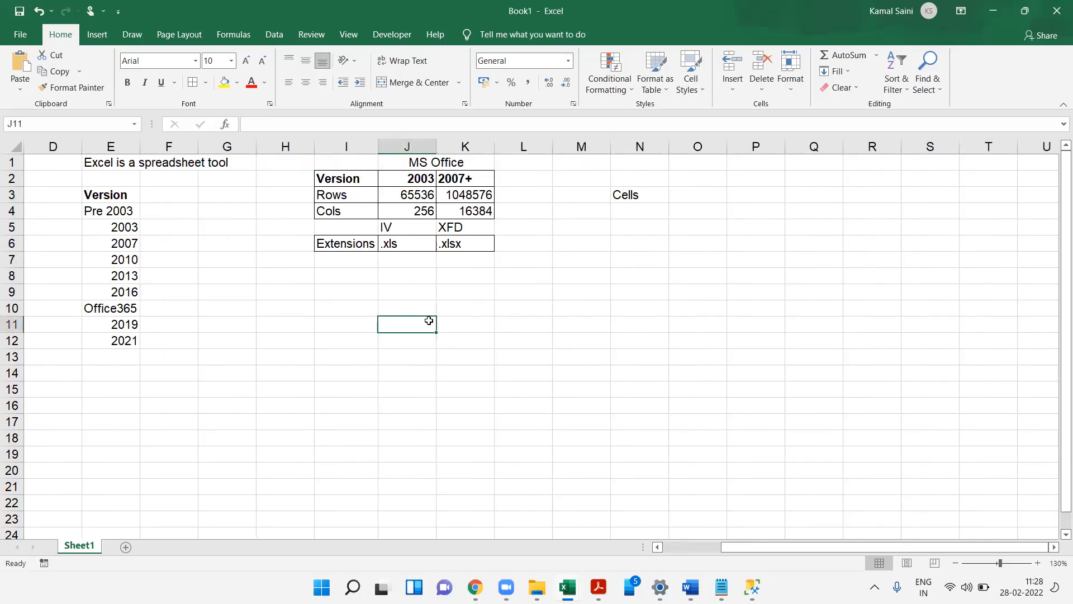
left_click(474, 289)
left_click(528, 322)
scroll(528, 322, "right", 2)
left_click(528, 322)
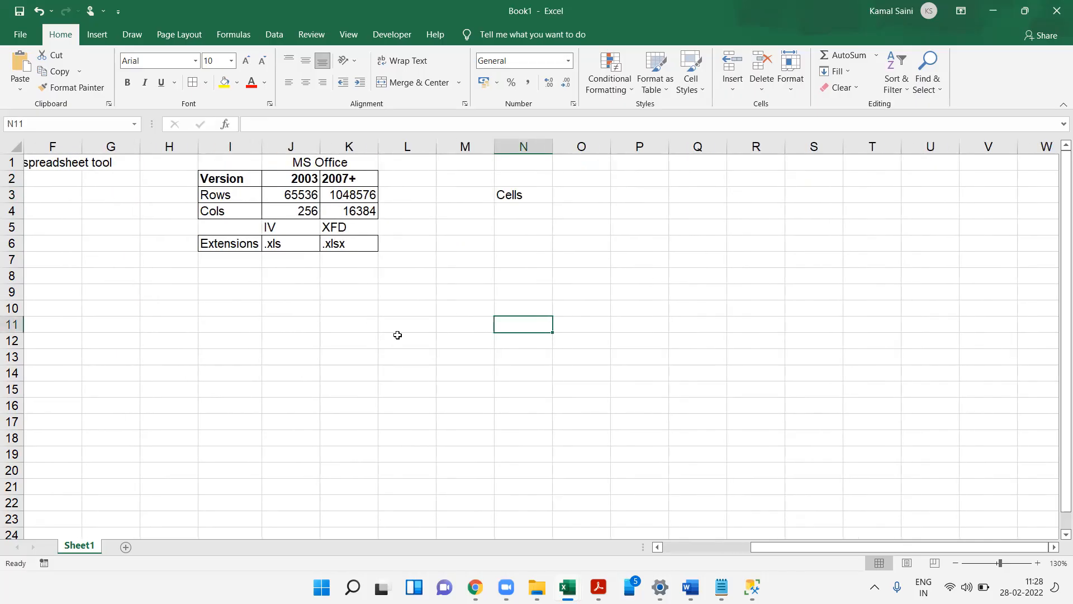
left_click(373, 336)
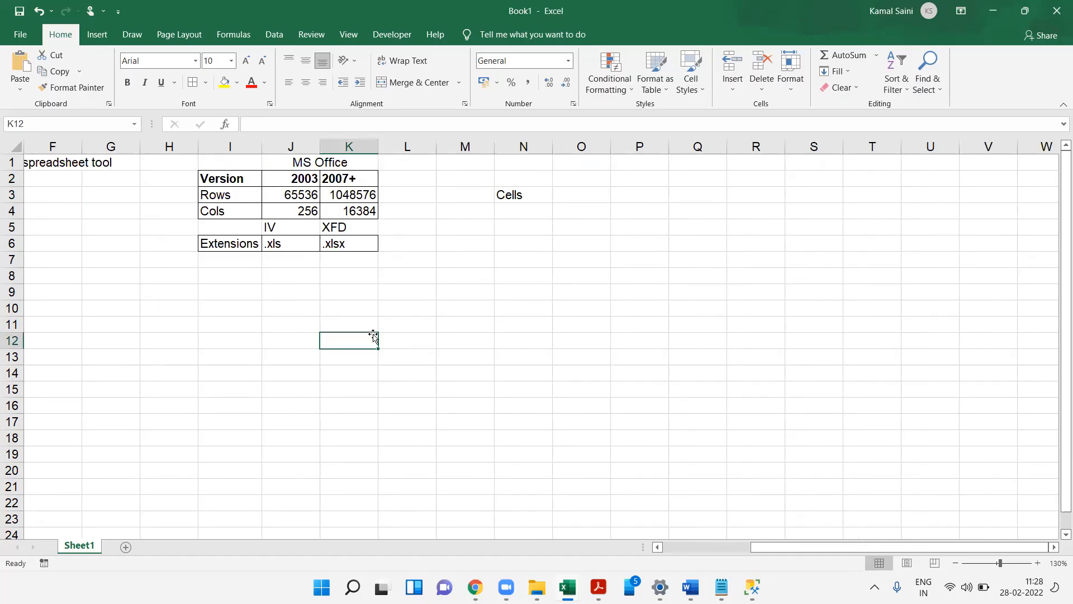
- Enter the description Intersection of Rows and Cols in O3
left_click(587, 194)
type("Int")
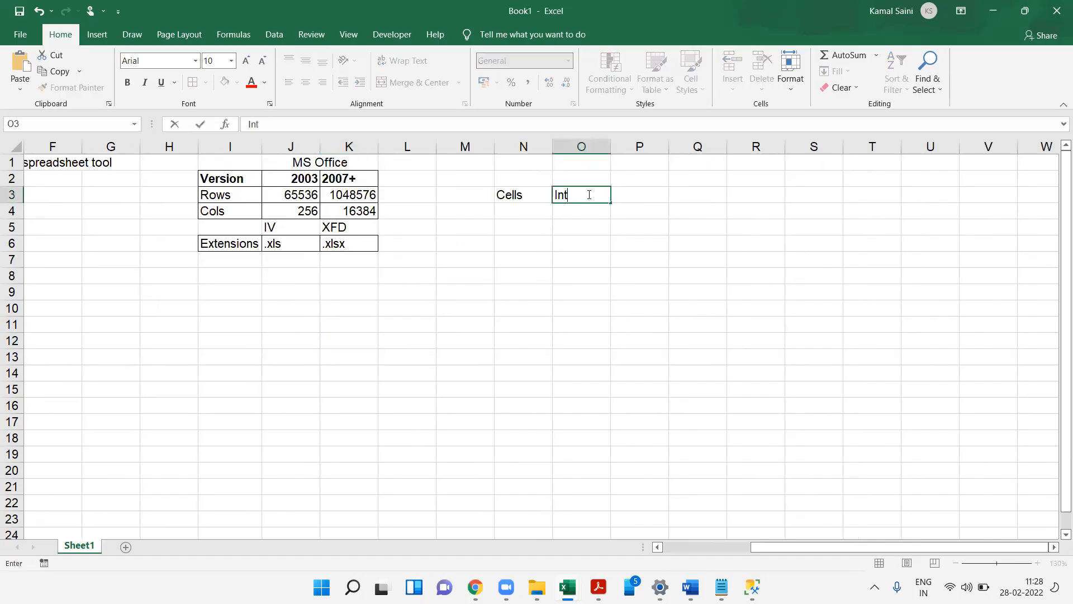
type("ersection of Rows a")
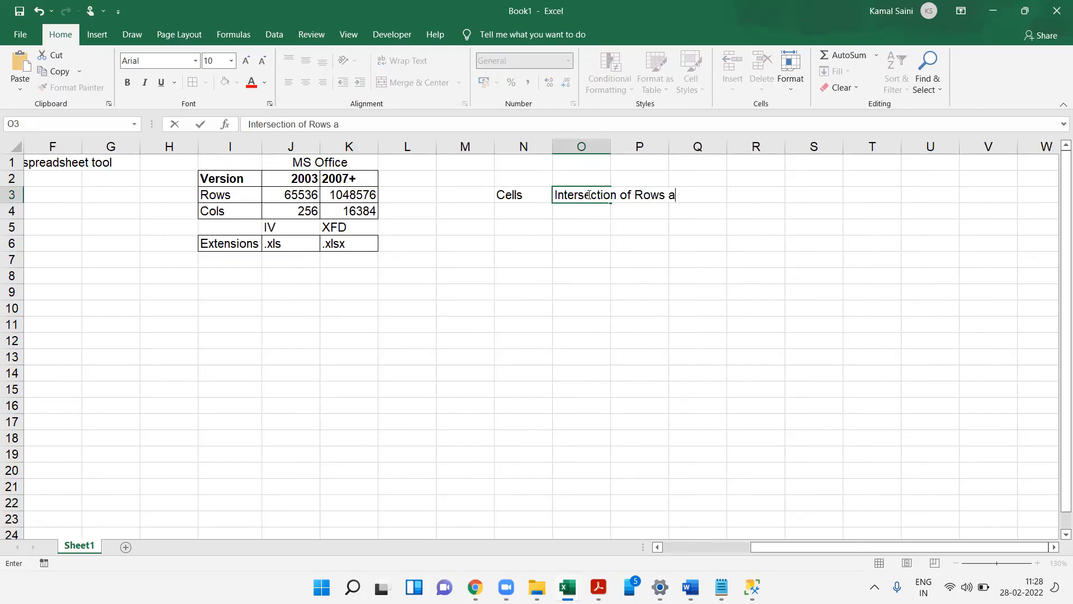
type("nd Cols")
key("Return")
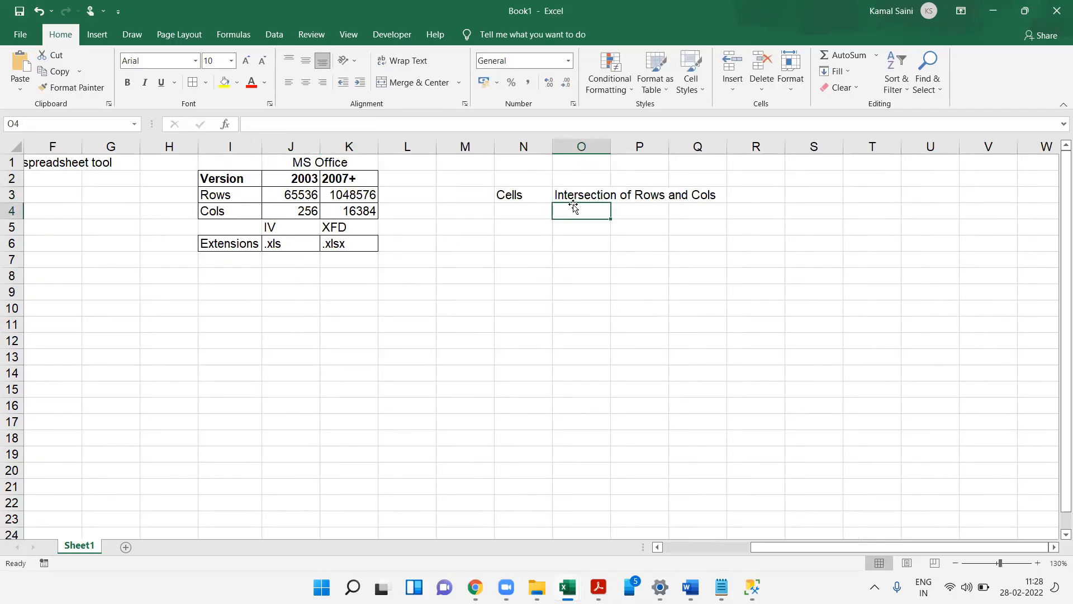
- Illustrate a cell as a column and row intersection, then enter the label No of Cell in O4
left_click(457, 146)
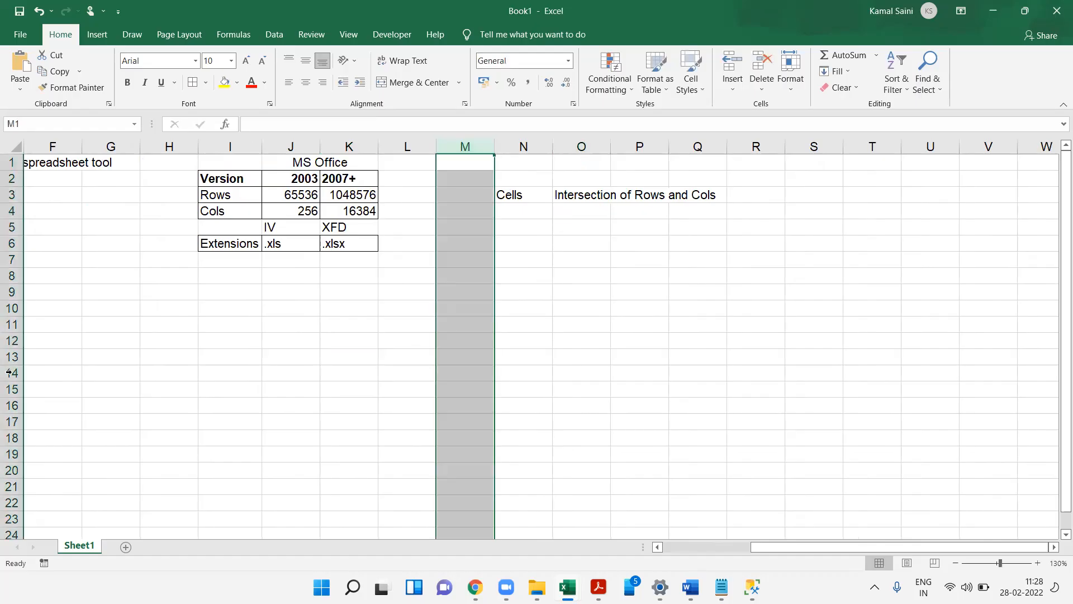
left_click(12, 324, "ctrl")
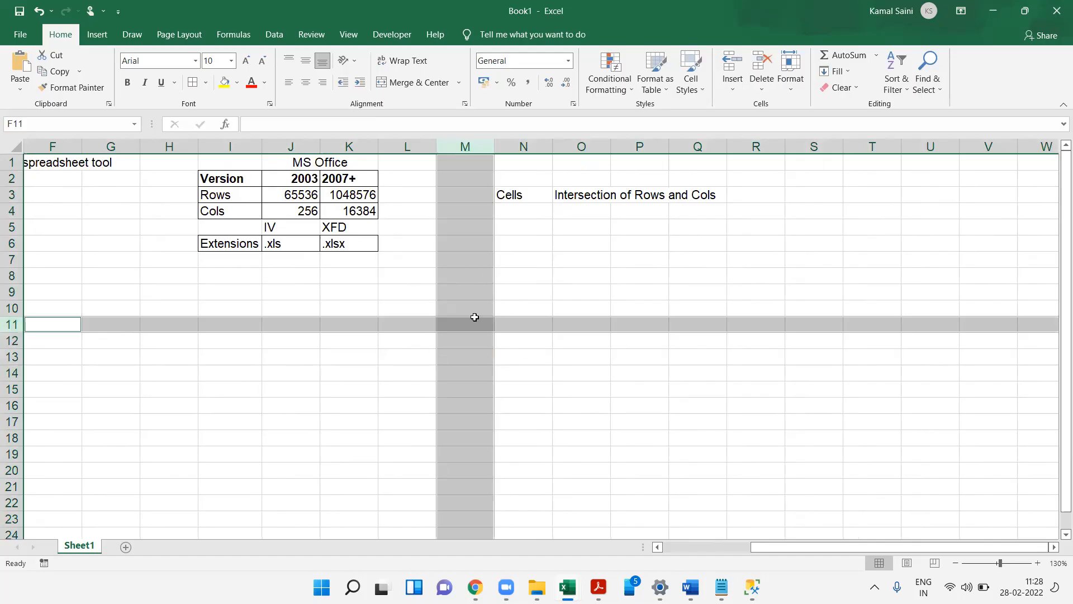
left_click(587, 211)
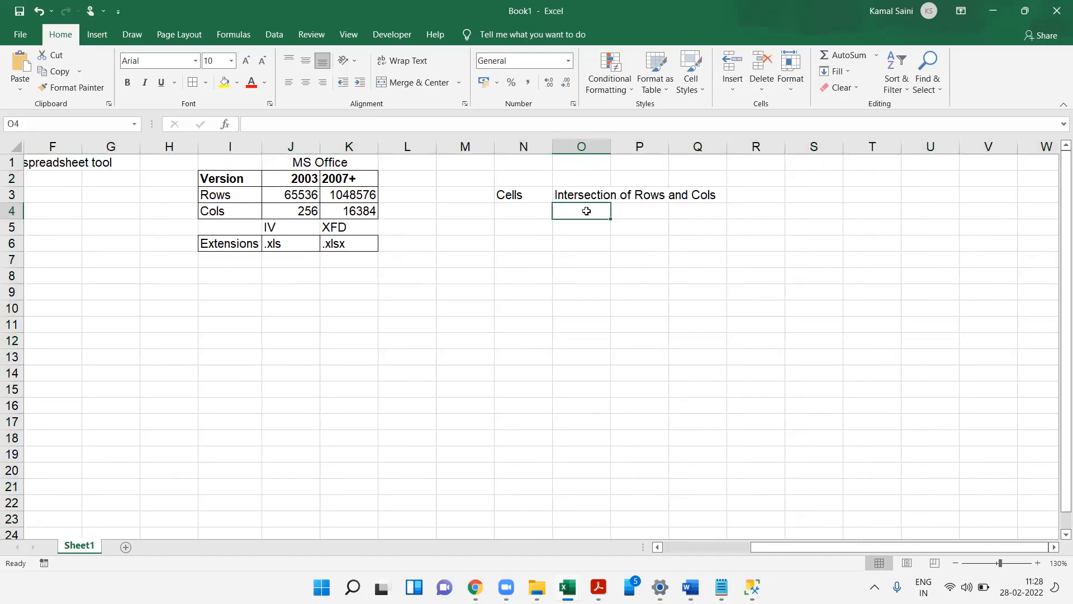
type("No of Cell")
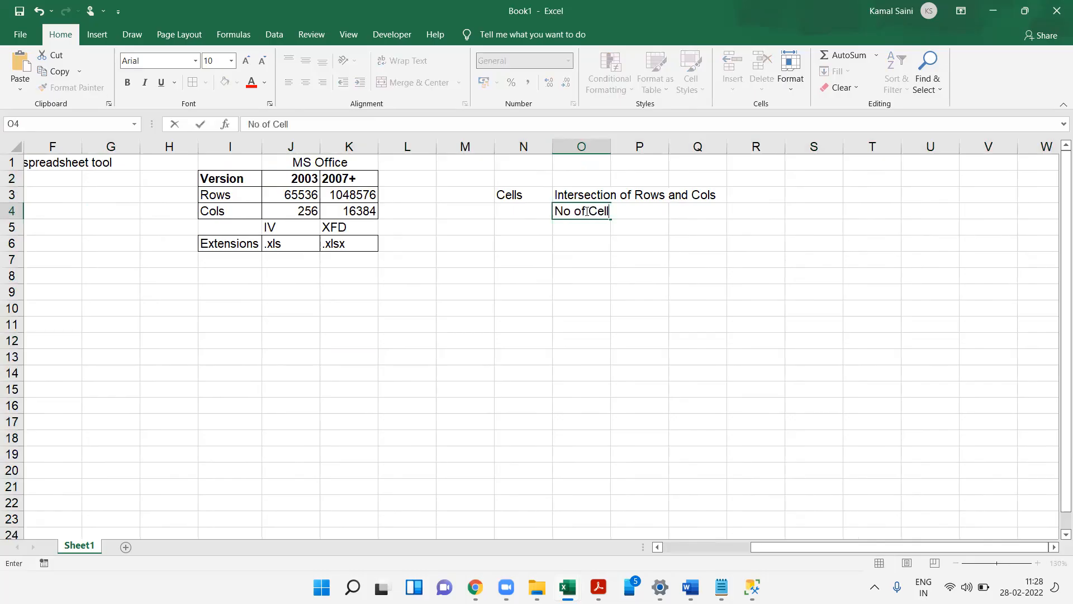
key("Tab")
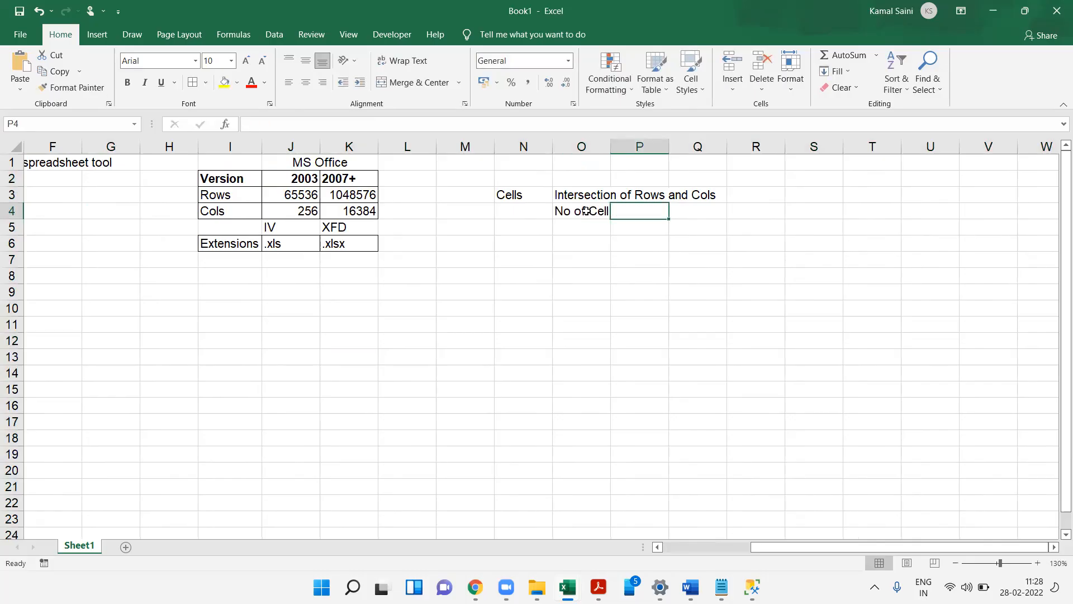
- Calculate the number of cells in P4 with the formula =K3*K4
type("=")
key("Left")
key("Left")
key("Left")
key("Left")
key("Left")
key("Up")
type("*")
key("Left")
key("Left")
key("Left")
key("Left")
key("Left")
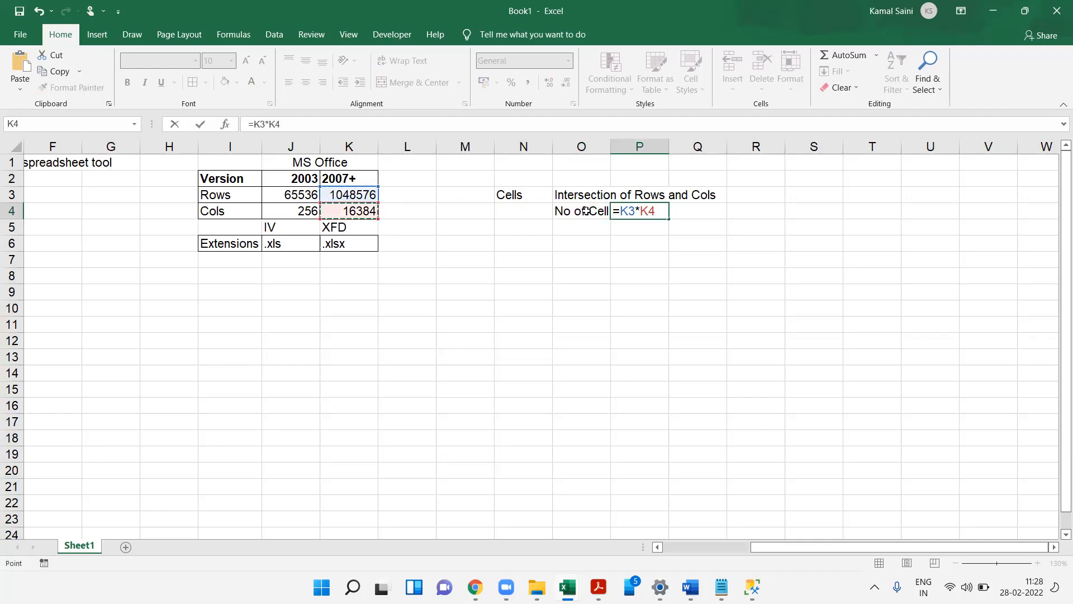
key("Tab")
- Enter the note RowsXCols in Q4
type("Row")
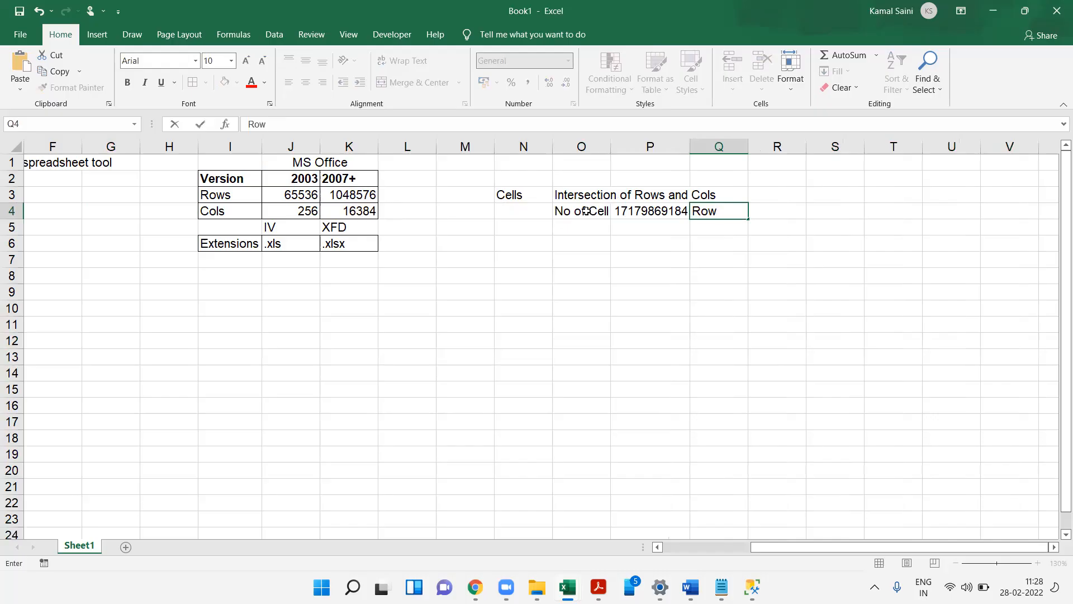
type("sXCols")
key("Return")
- Make the Cells label in N3 bold
key("Up")
key("Up")
key("Left")
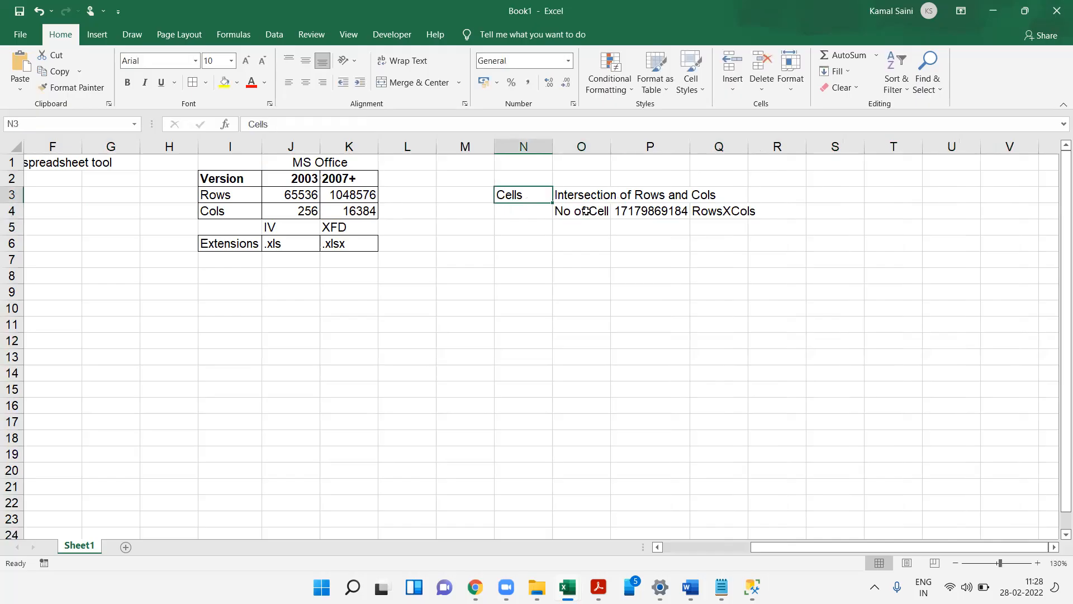
key("ctrl+b")
- Enter the bold heading Type of Data in N6
left_click(631, 212)
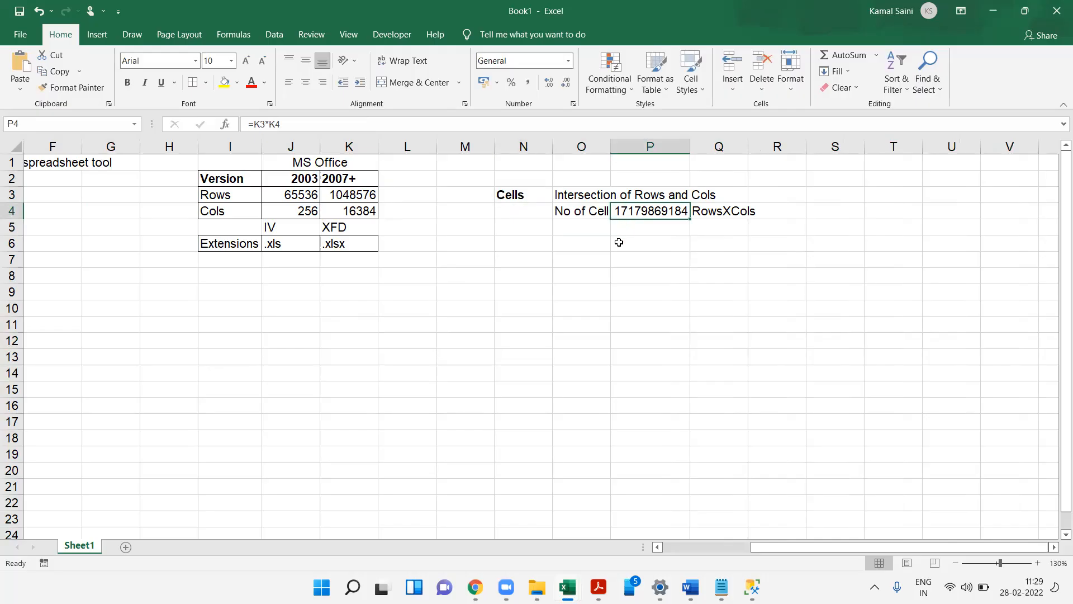
left_click(578, 247)
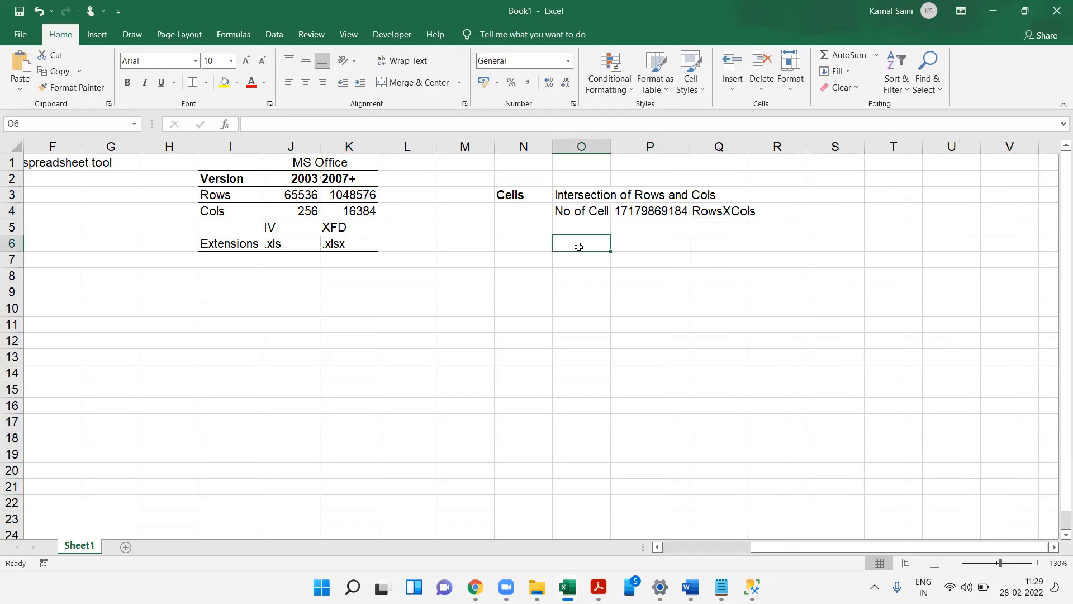
key("Home")
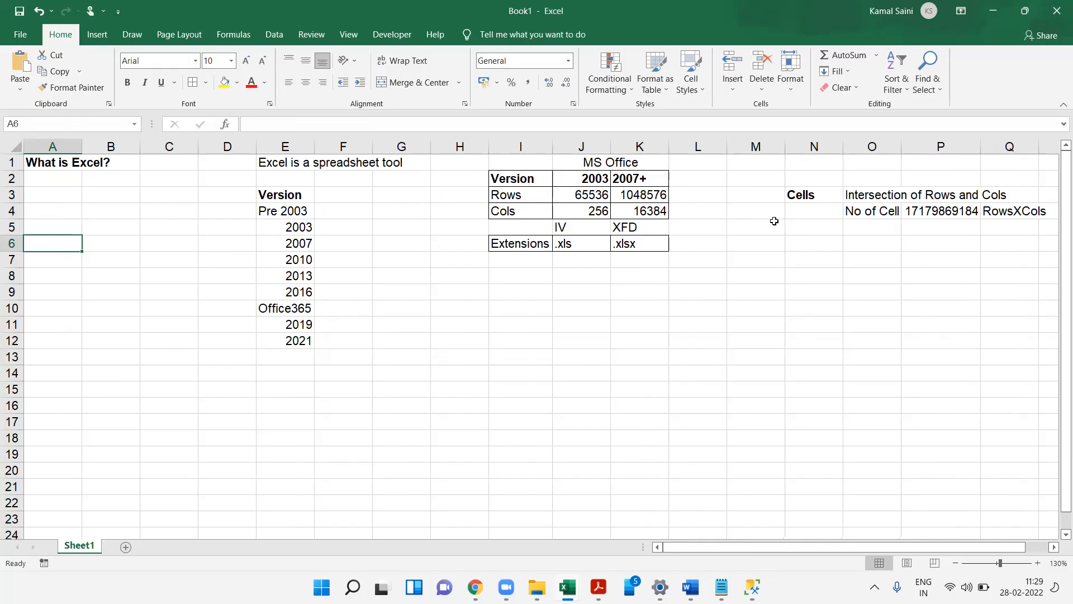
left_click(809, 242)
type("T")
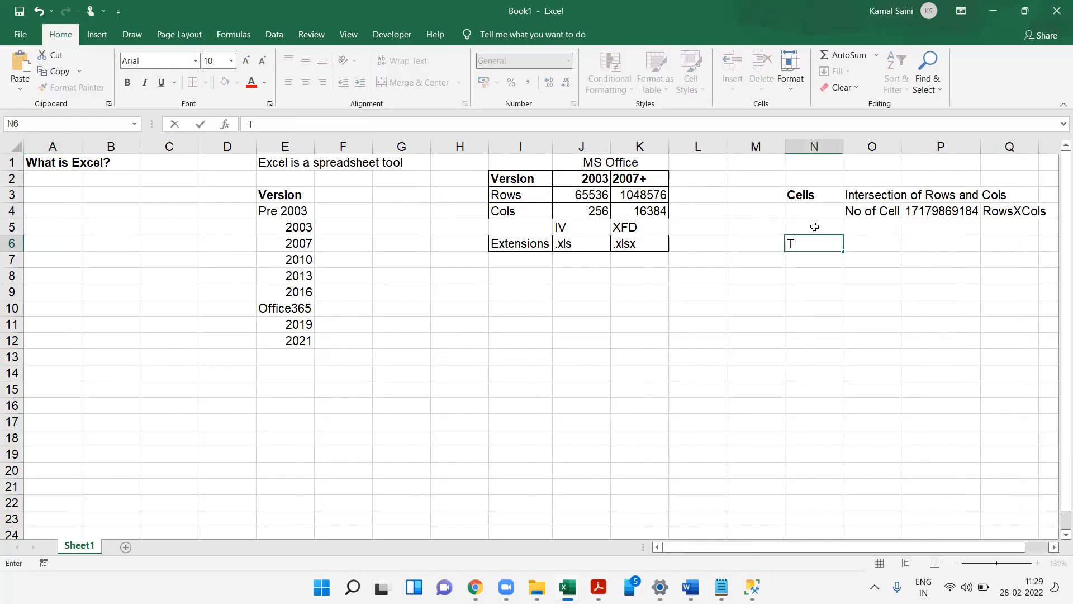
type("ype of Data")
key("Return")
key("Up")
key("ctrl+b")
- Number the data types 1, 2 and 3 in N7:N9
key("Down")
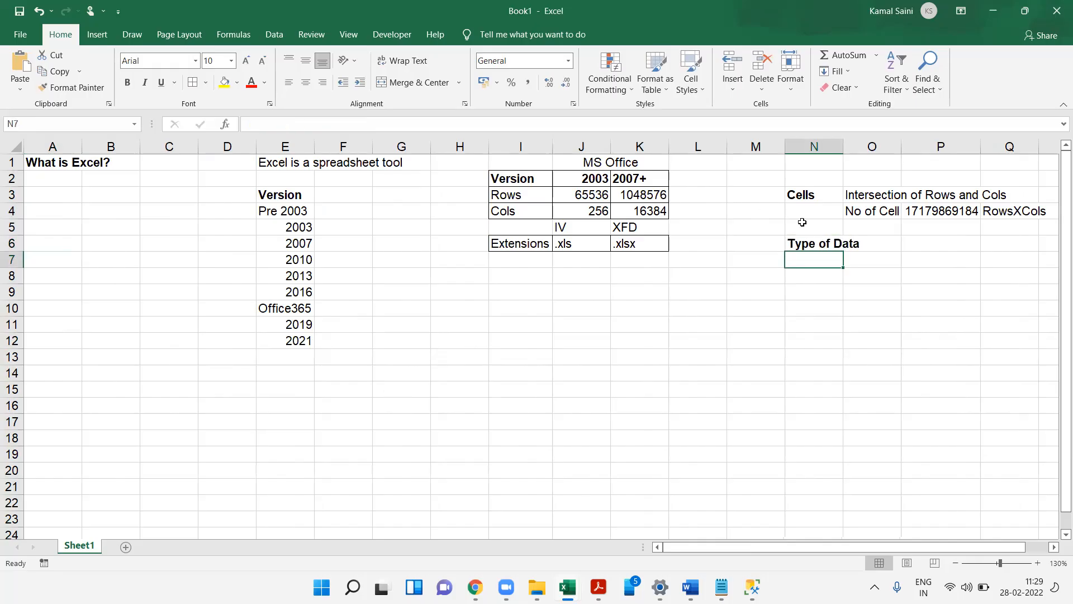
type("1")
key("Return")
type("2")
- Enter the data types Numeric, Text and Formula in O7:O9
key("Return")
type("3")
key("Right")
key("Up")
key("Up")
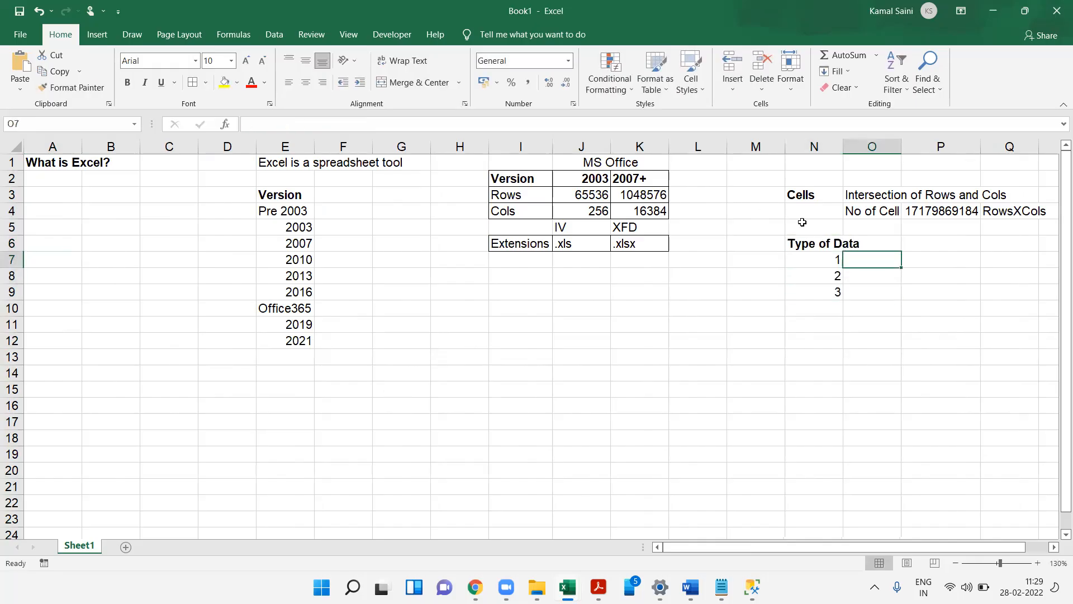
type("Numeric")
key("Return")
type("Text")
key("Return")
type("F")
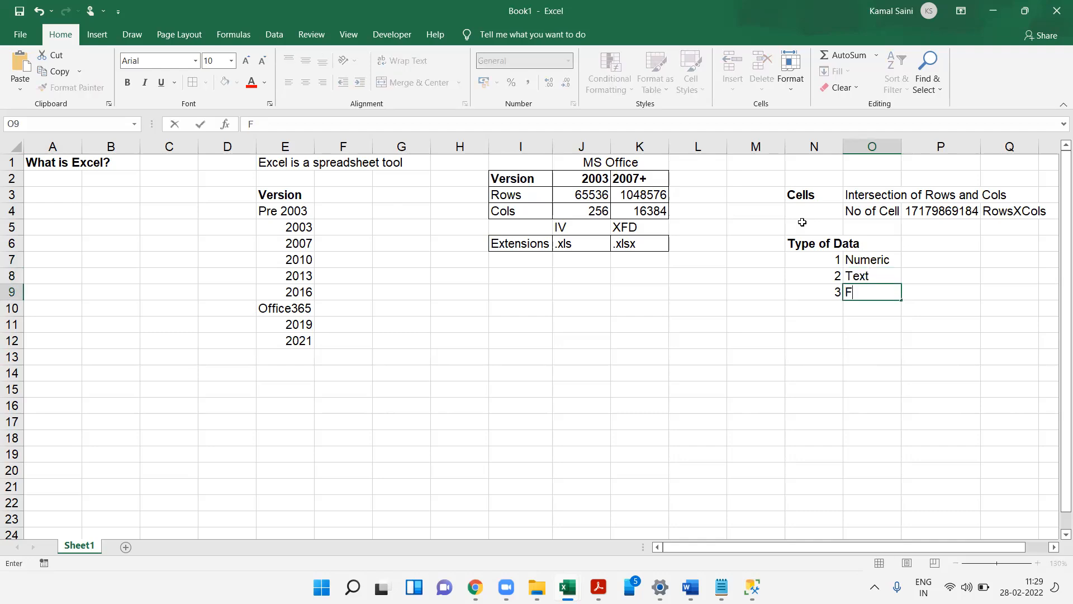
type("ormula")
key("Return")
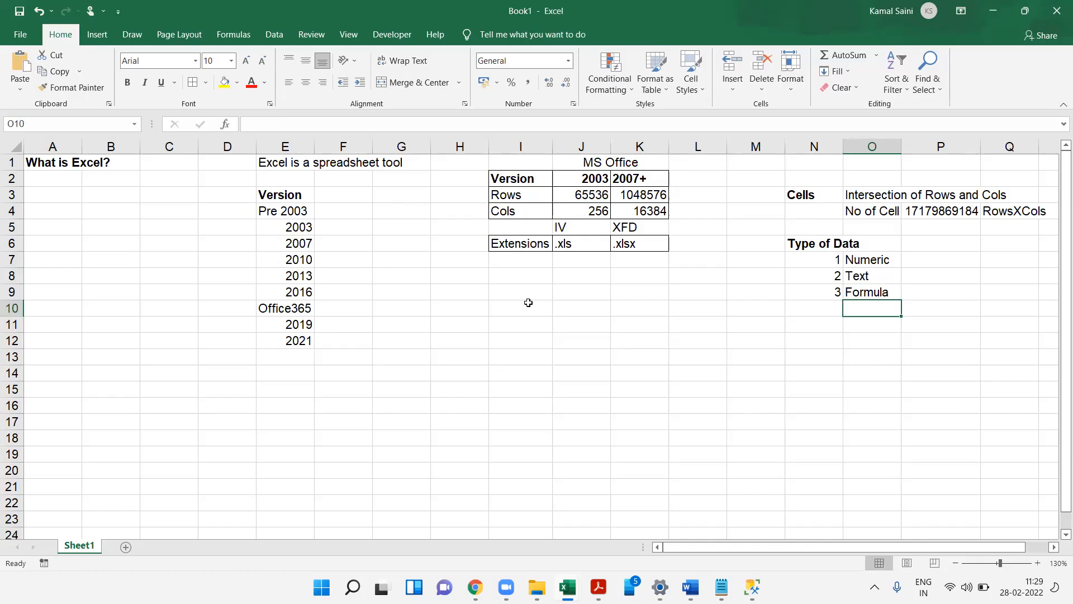
- Enter sample values 343 and asdfa in I11:I12, then clear both cells
left_click(491, 321)
type("343")
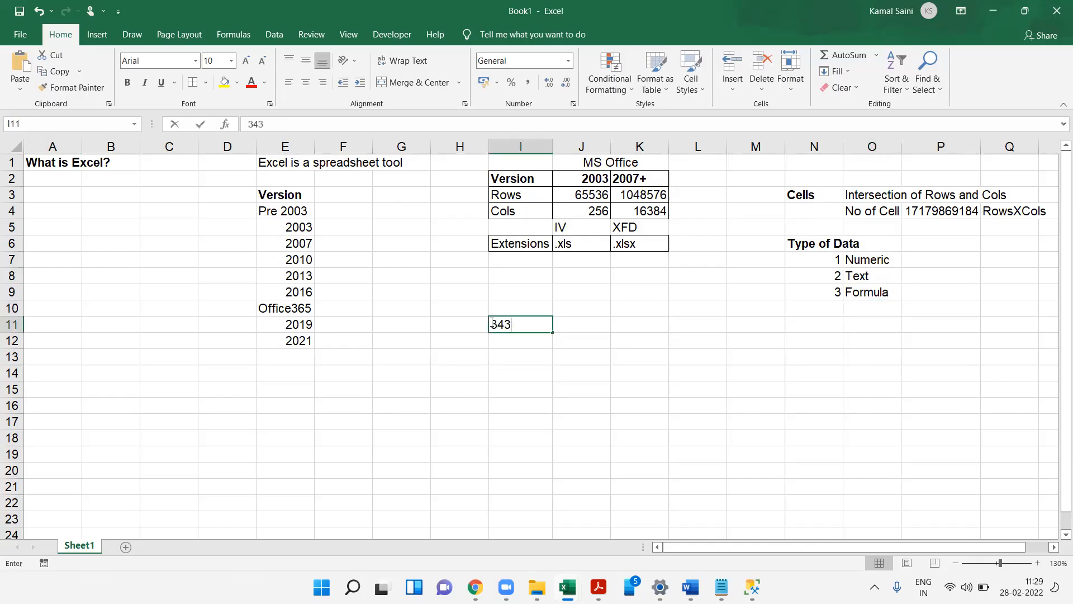
key("Return")
type("asdfa")
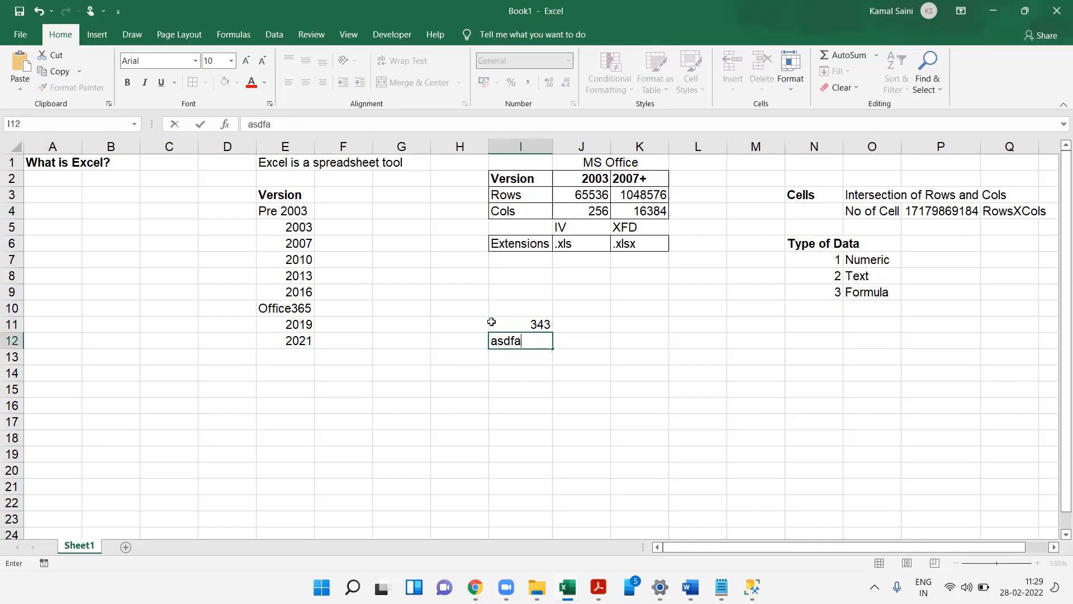
key("Return")
left_click(491, 322)
key("shift+Down")
key("Delete")
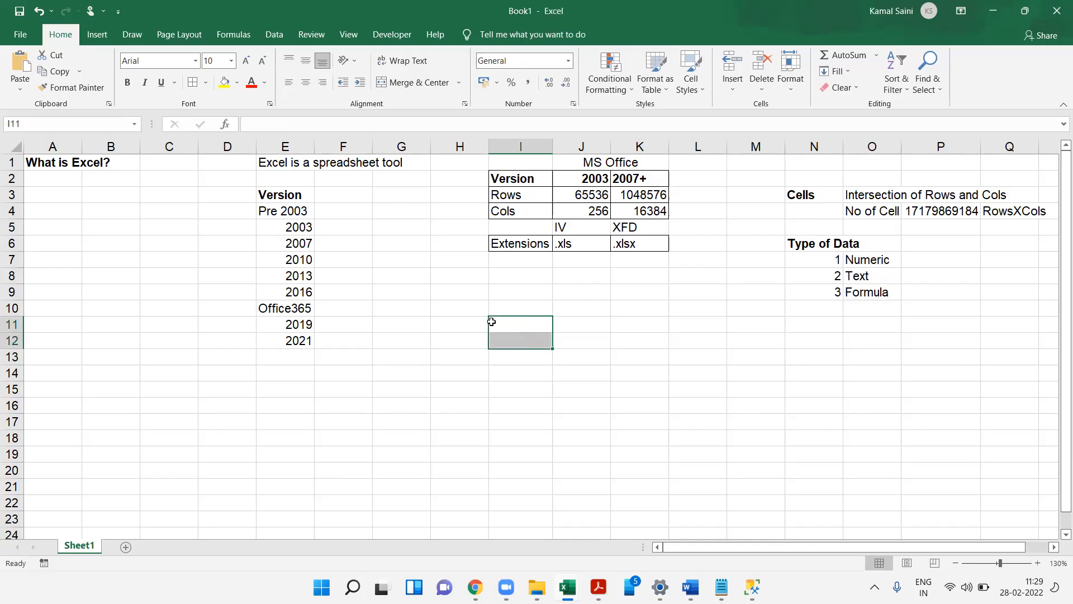
left_click(381, 100)
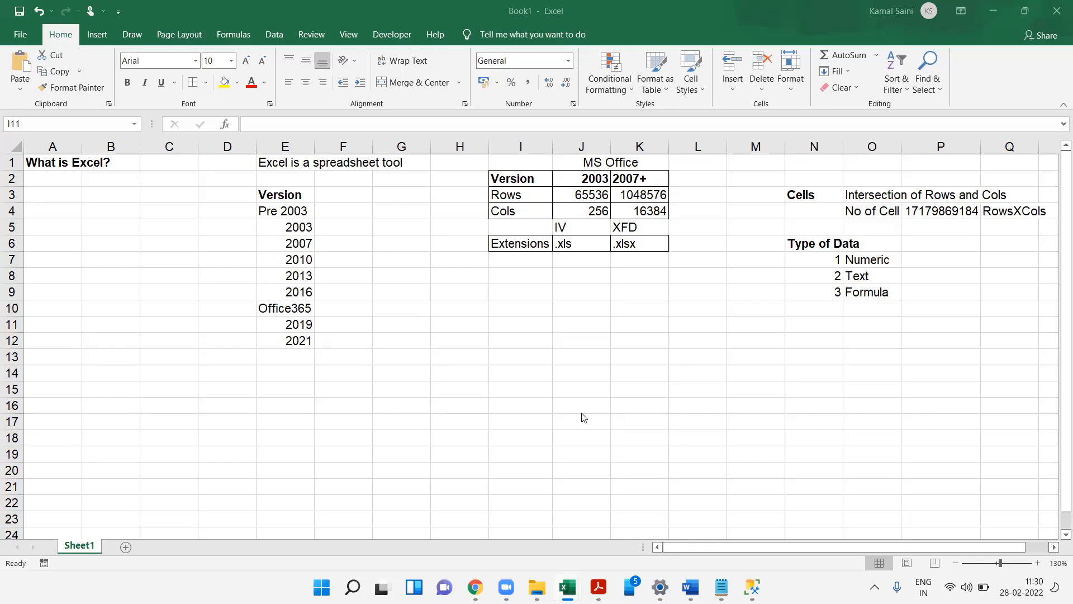
left_click(679, 295)
left_click_drag(638, 292, 721, 353)
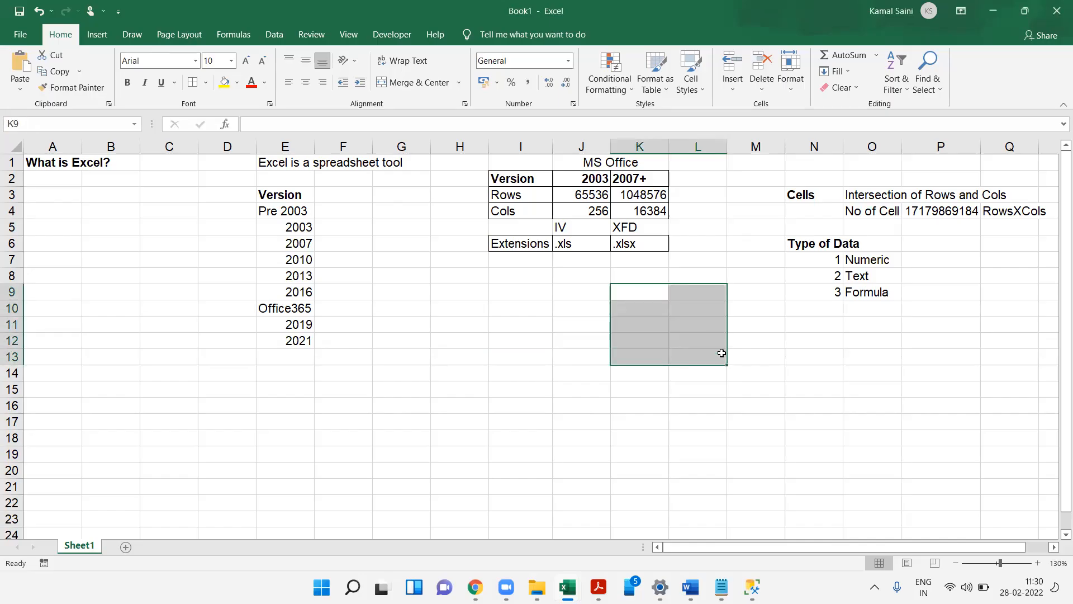
key("ctrl+n")
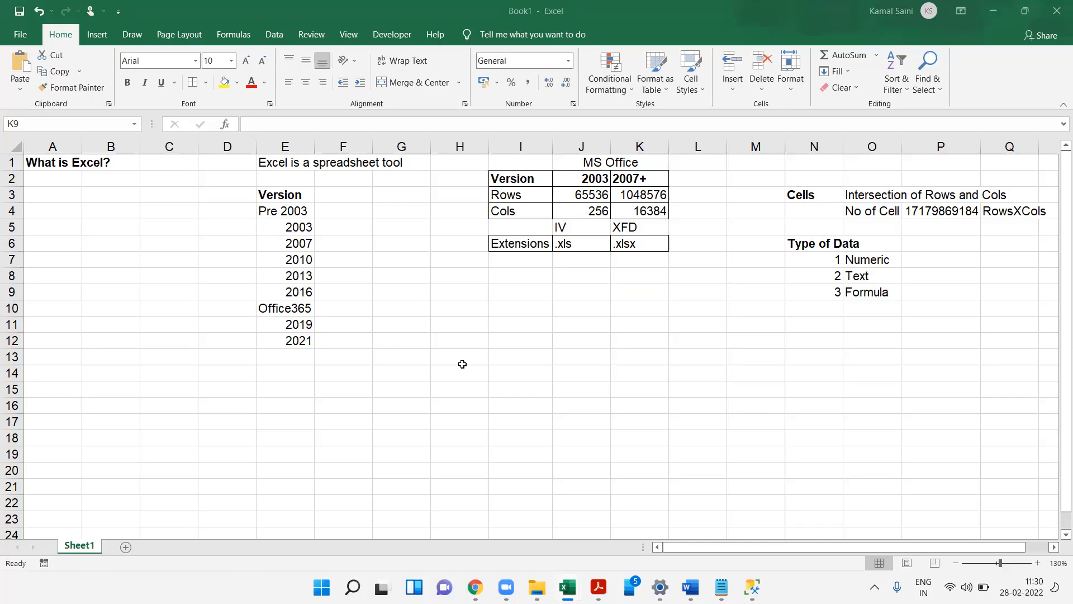
left_click(702, 304)
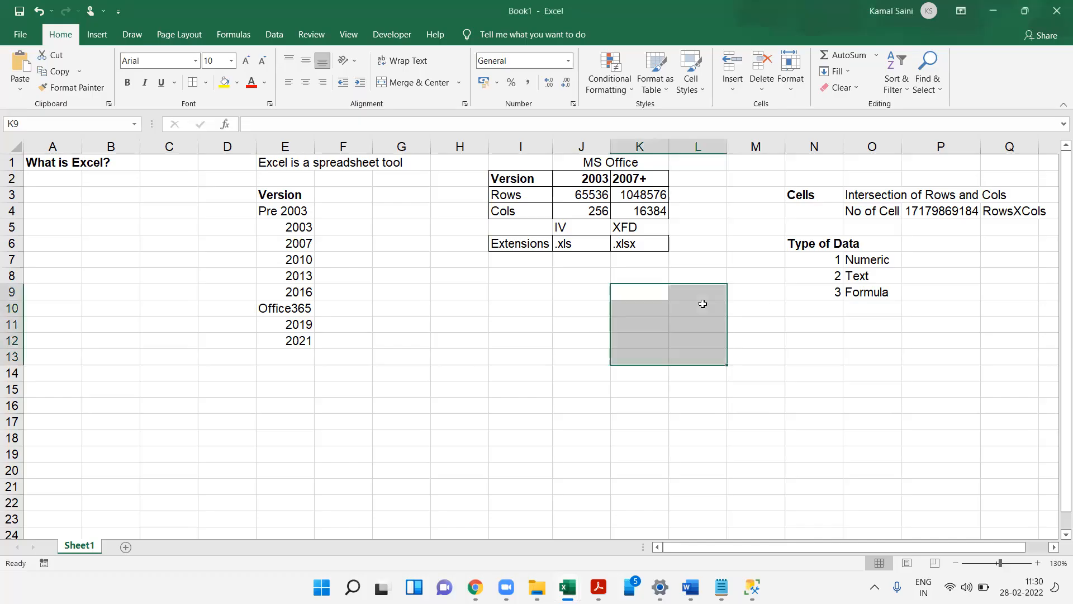
left_click(703, 303)
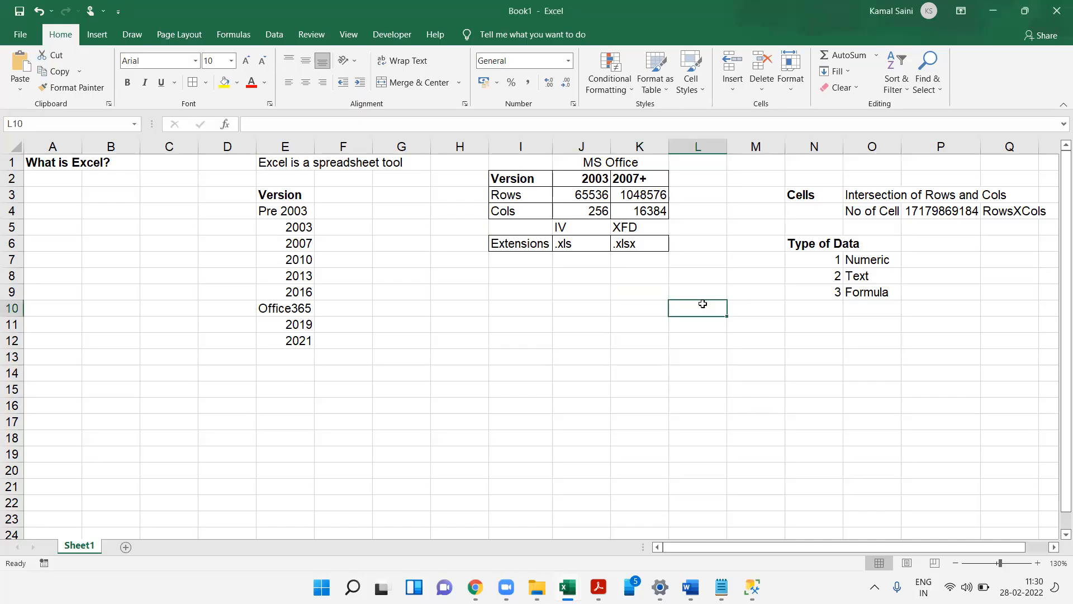
- Enter the sample number 34 in L10 and the sample text A in L11
type("34")
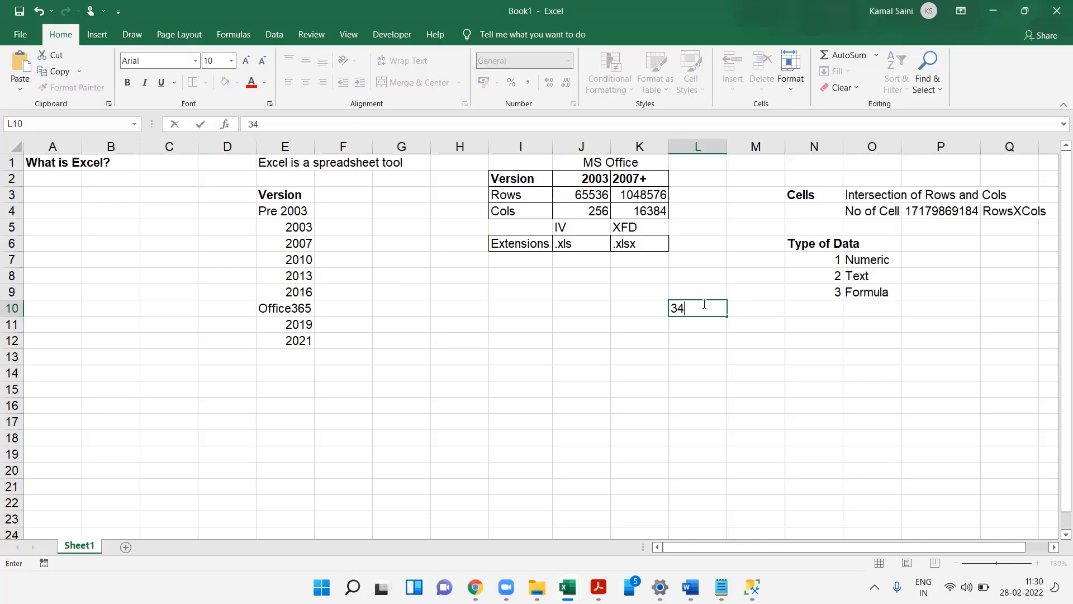
key("Return")
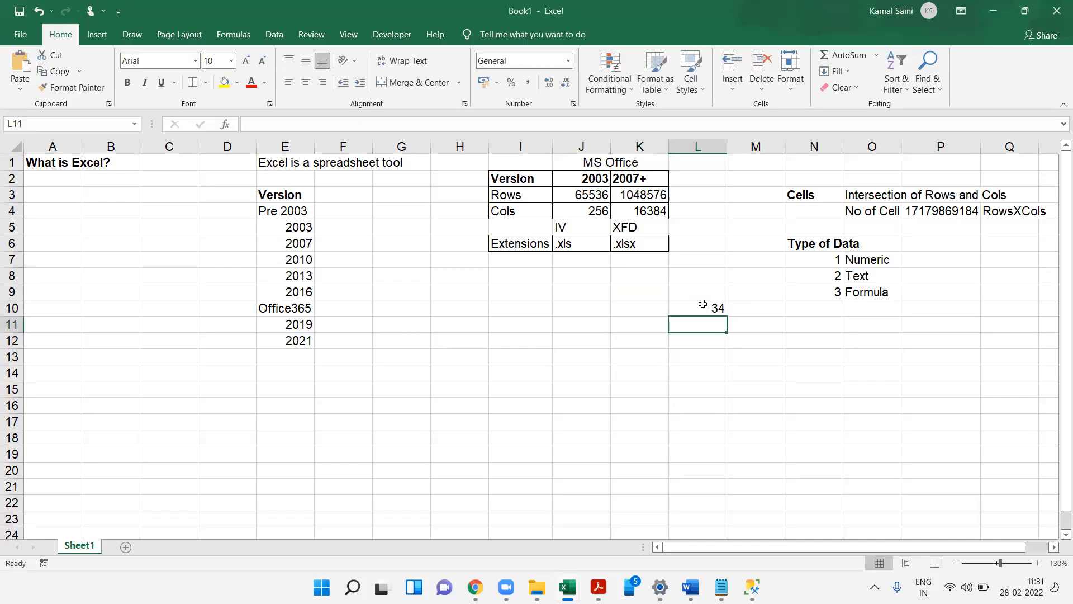
type("adsfds")
key("Return")
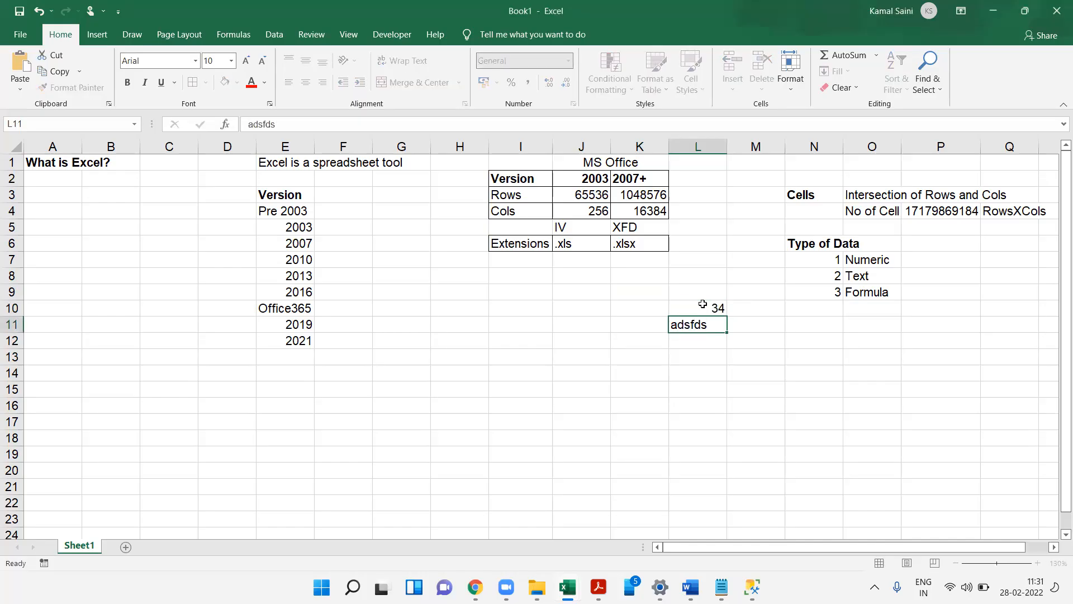
key("Up")
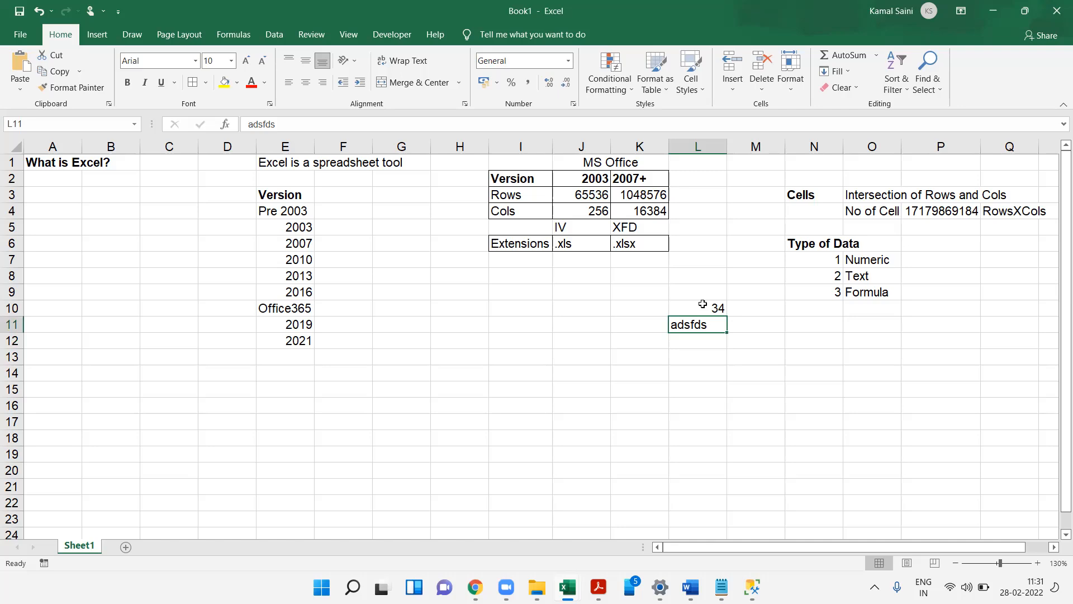
type("A")
key("Return")
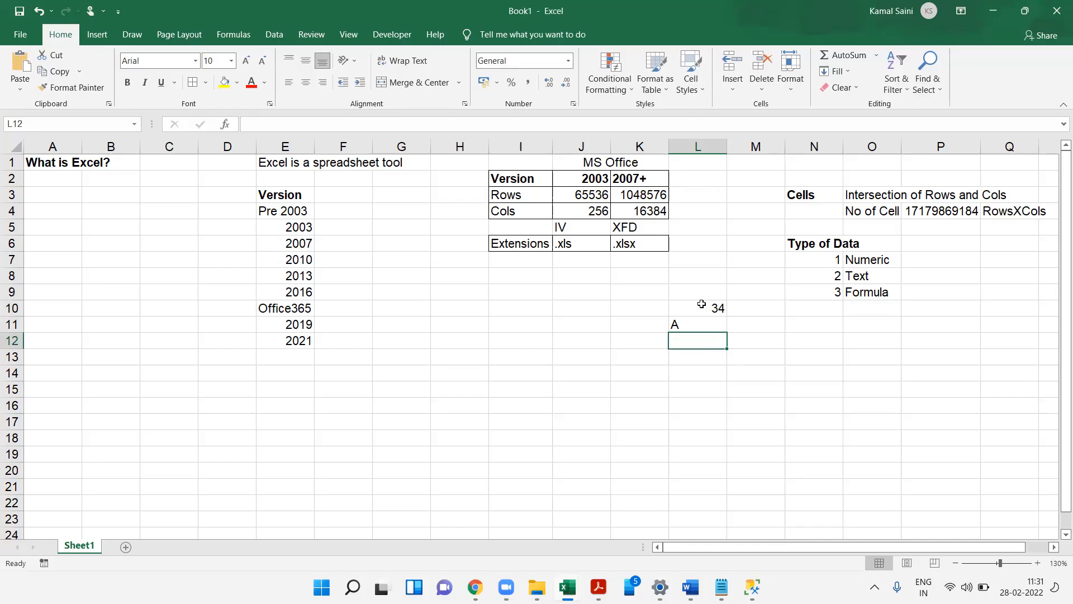
left_click_drag(690, 307, 700, 328)
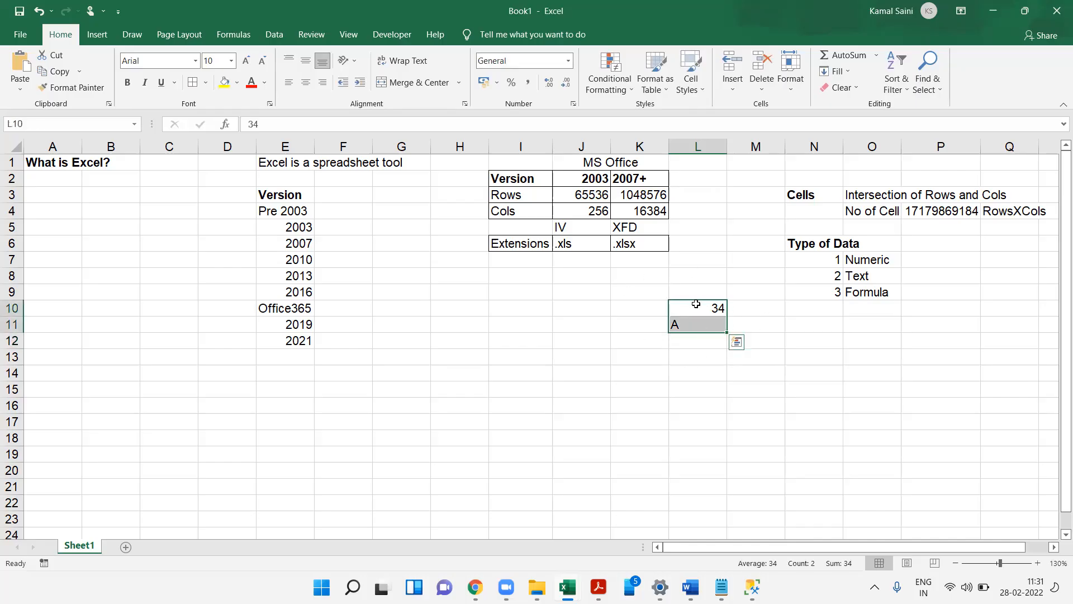
left_click(696, 304)
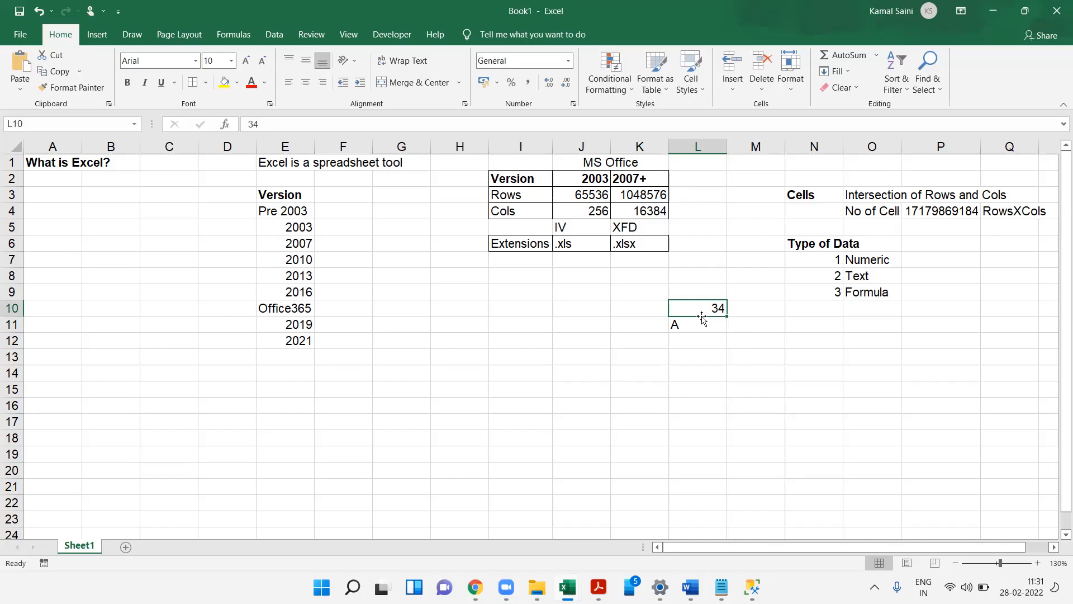
left_click(707, 316)
left_click(708, 317)
left_click_drag(687, 287, 709, 373)
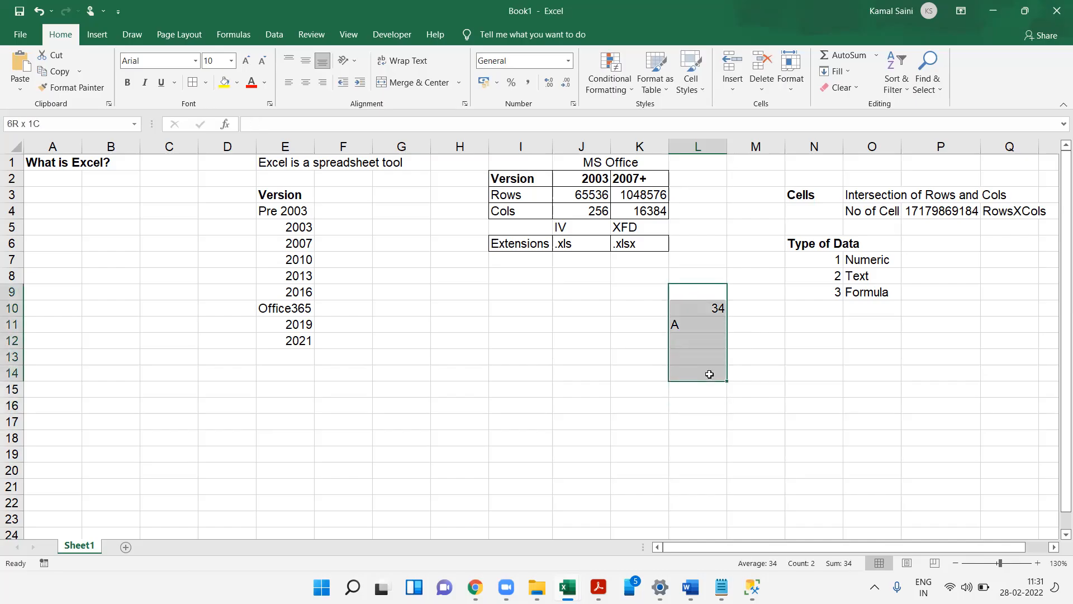
- Enter Right Aligned in P7 beside the Numeric data type
left_click(925, 256)
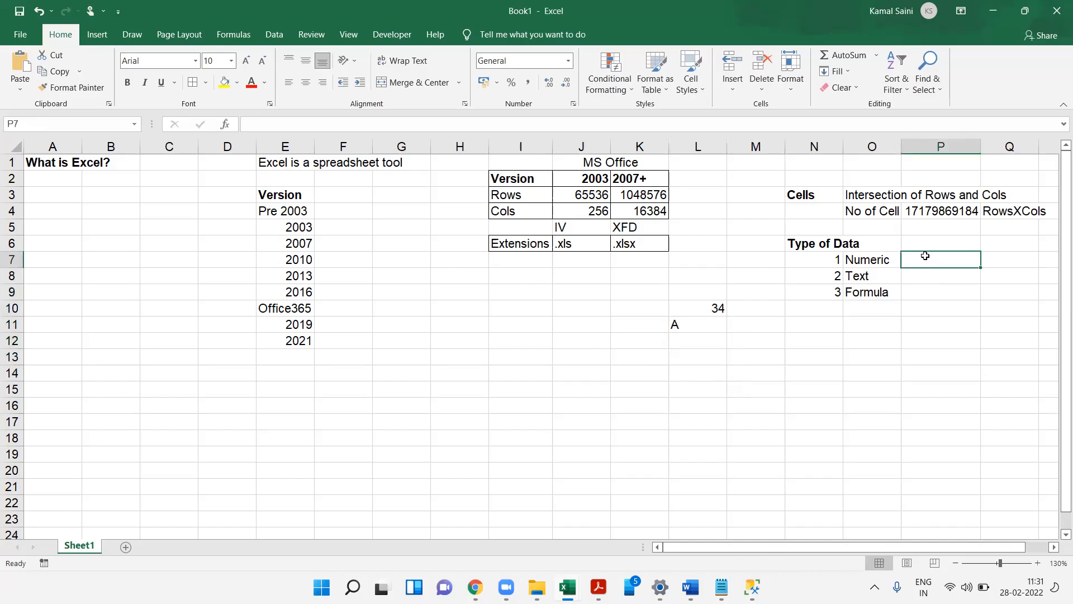
type("Right Algi")
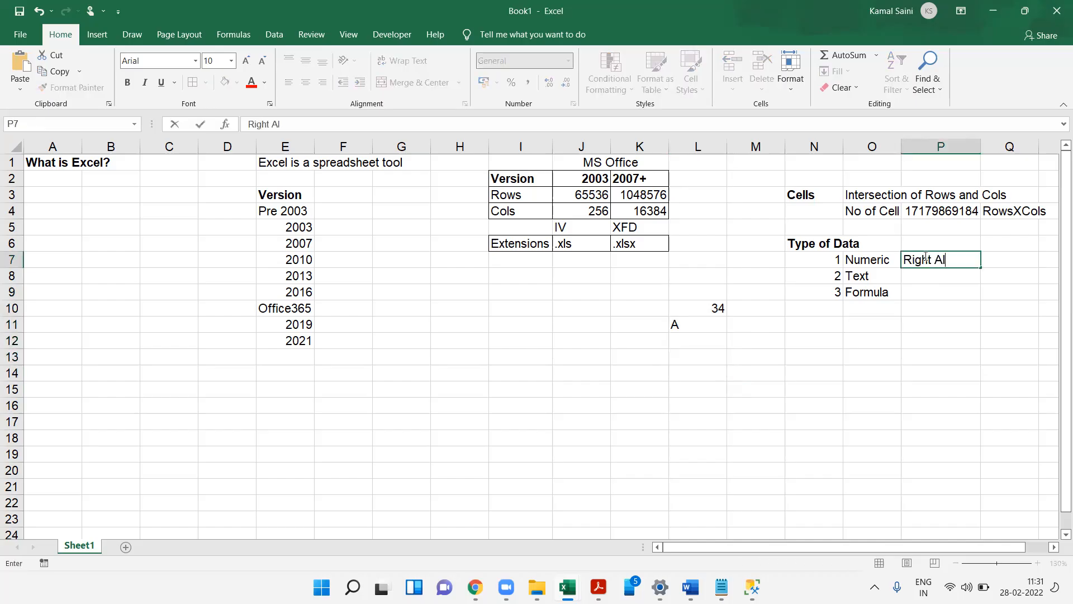
key("BackSpace")
key("BackSpace")
type("og")
key("BackSpace")
key("BackSpace")
type("igned")
key("Return")
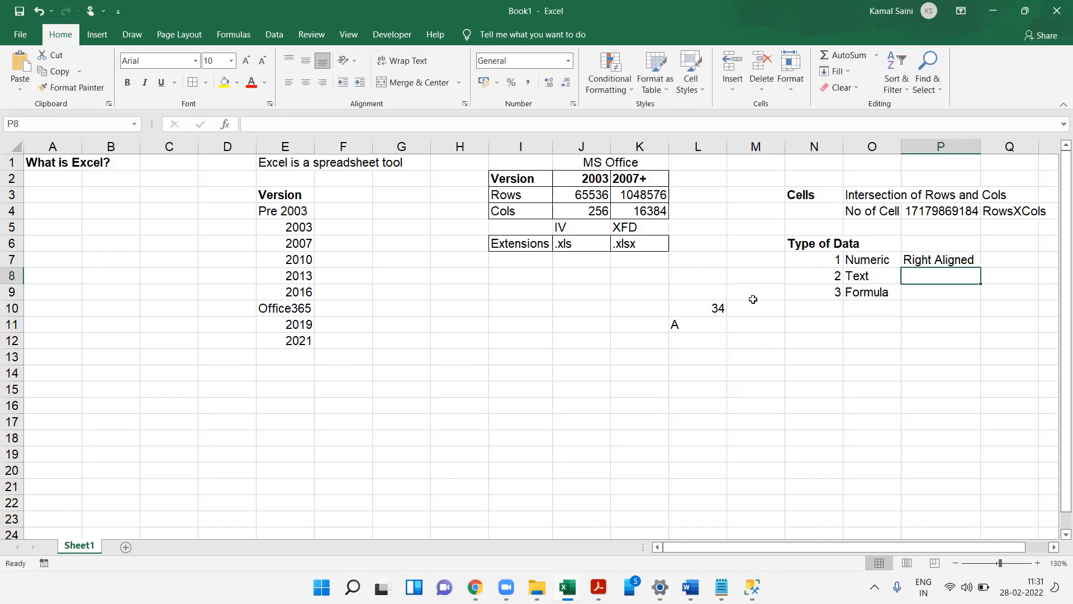
- Enter Left Aligned in P8 beside the Text data type
left_click(712, 311)
left_click(685, 323)
left_click(936, 276)
type("Left A")
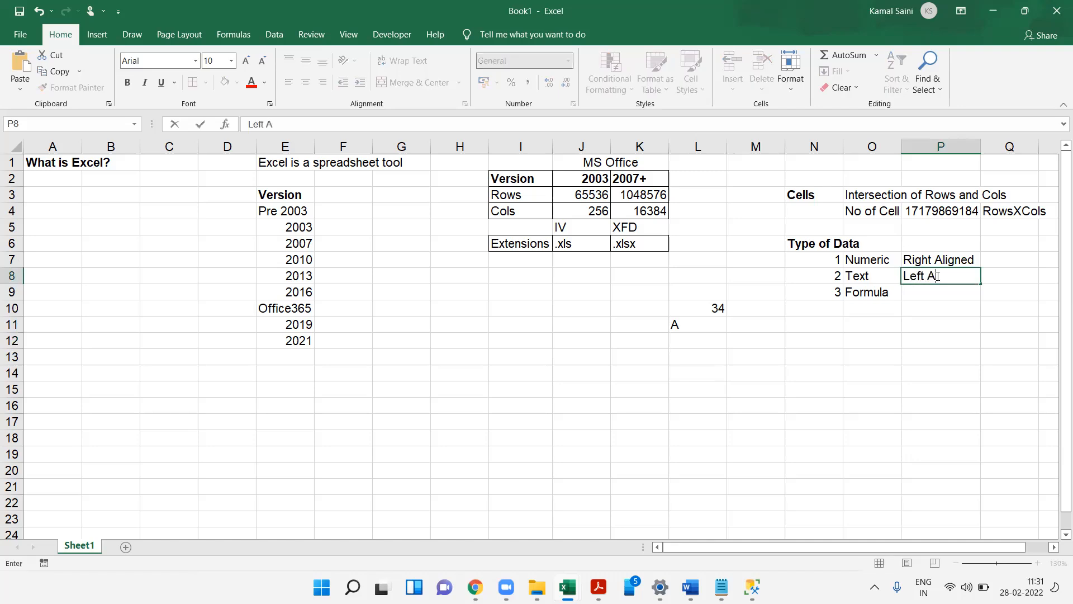
type("Ligned")
key("Return")
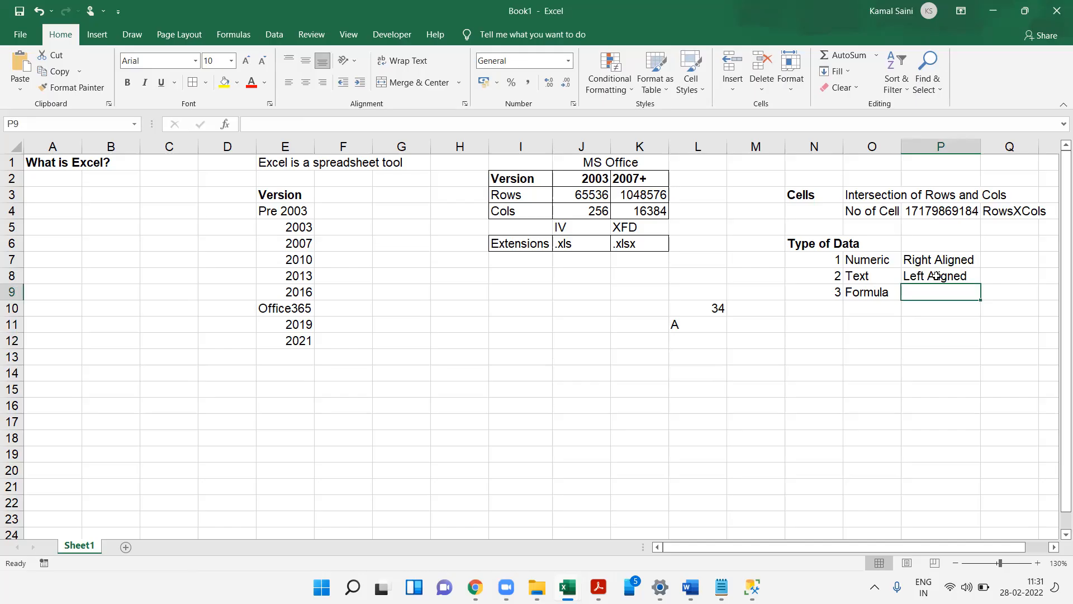
- Enter an equals sign in P9 beside the Formula data type
type("=")
key("Return")
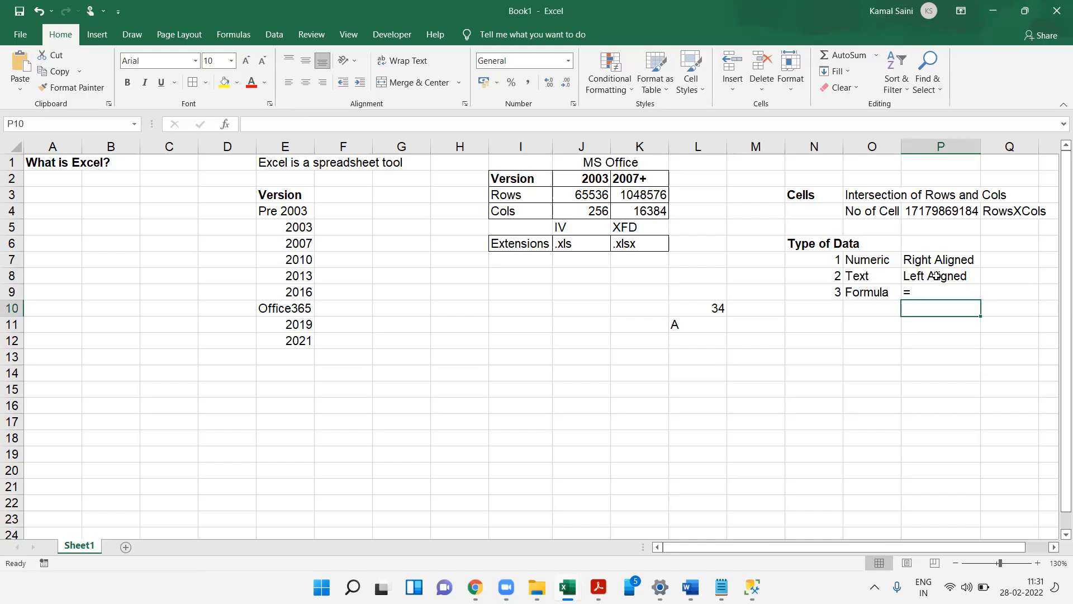
left_click(825, 350)
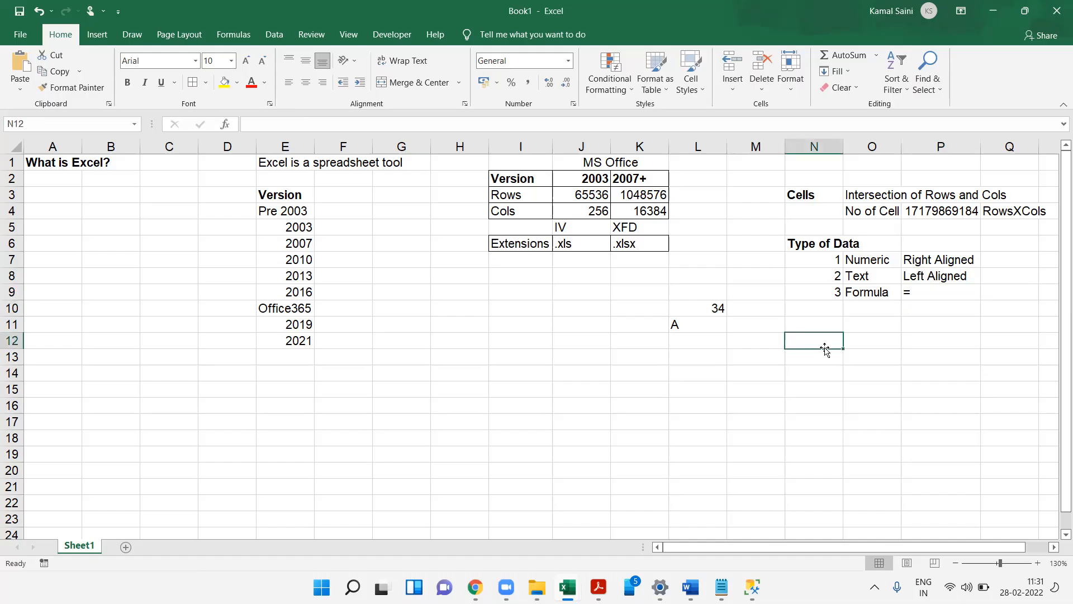
- Enter '12 as a text number in K14, inspect its error indicator options, and clear the cell
left_click_drag(672, 306, 706, 346)
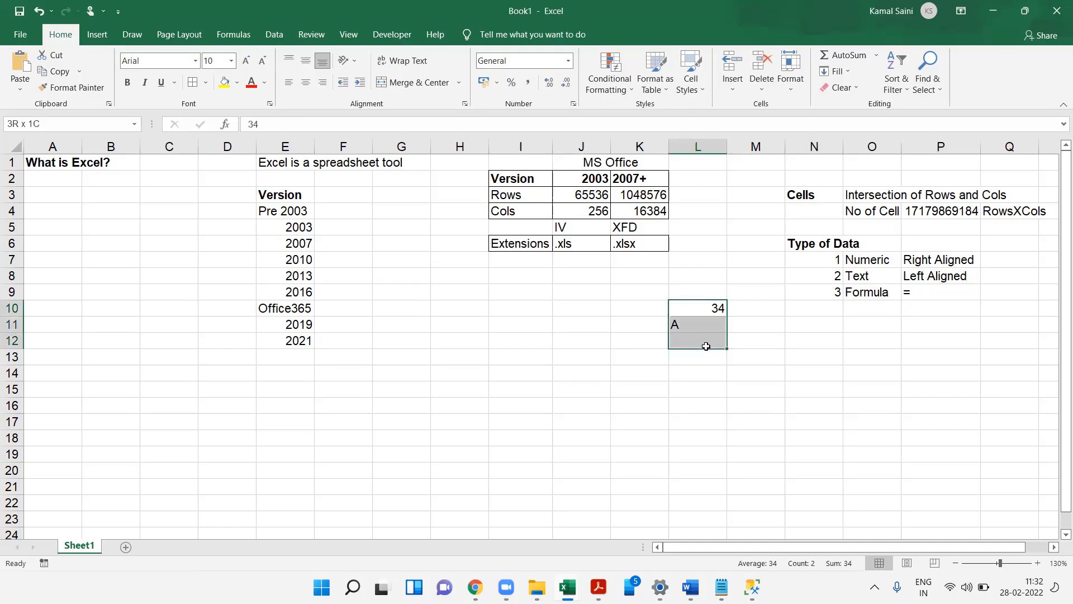
left_click(598, 344)
left_click(632, 372)
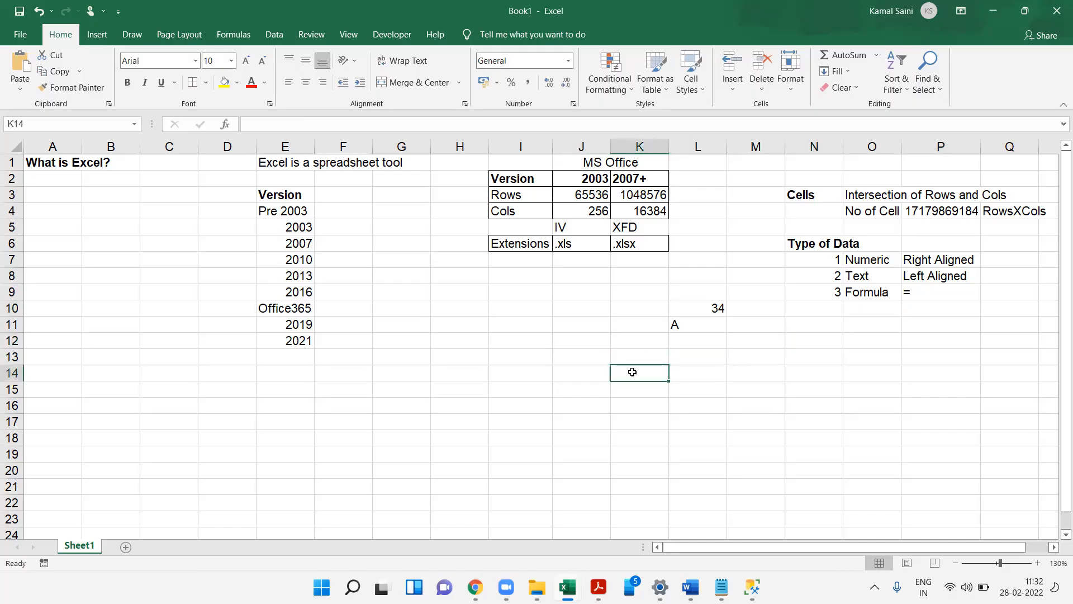
type("'12")
key("Return")
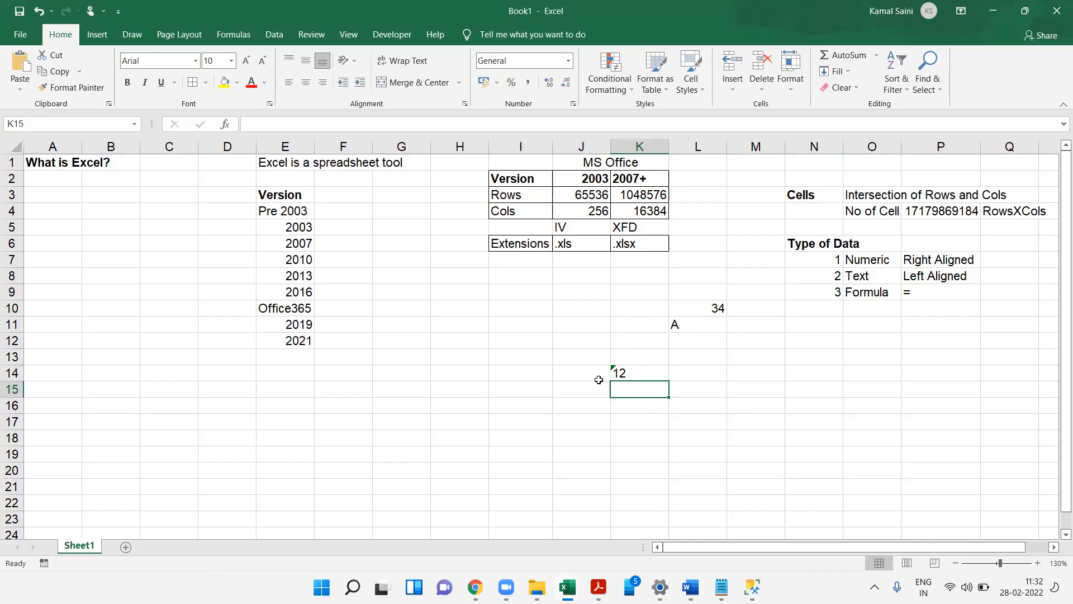
left_click_drag(582, 360, 716, 436)
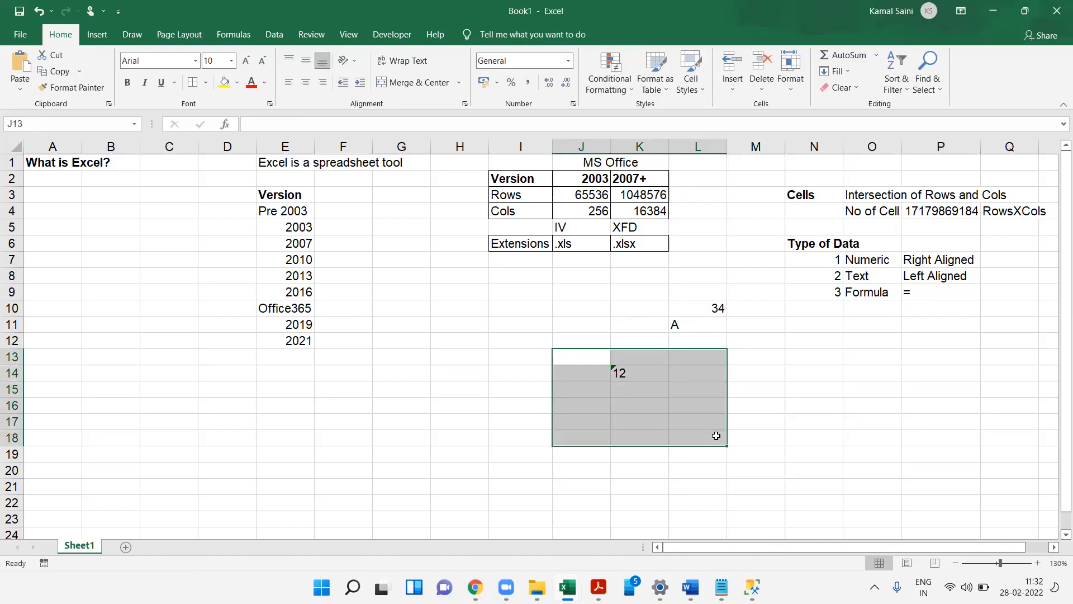
left_click(719, 410)
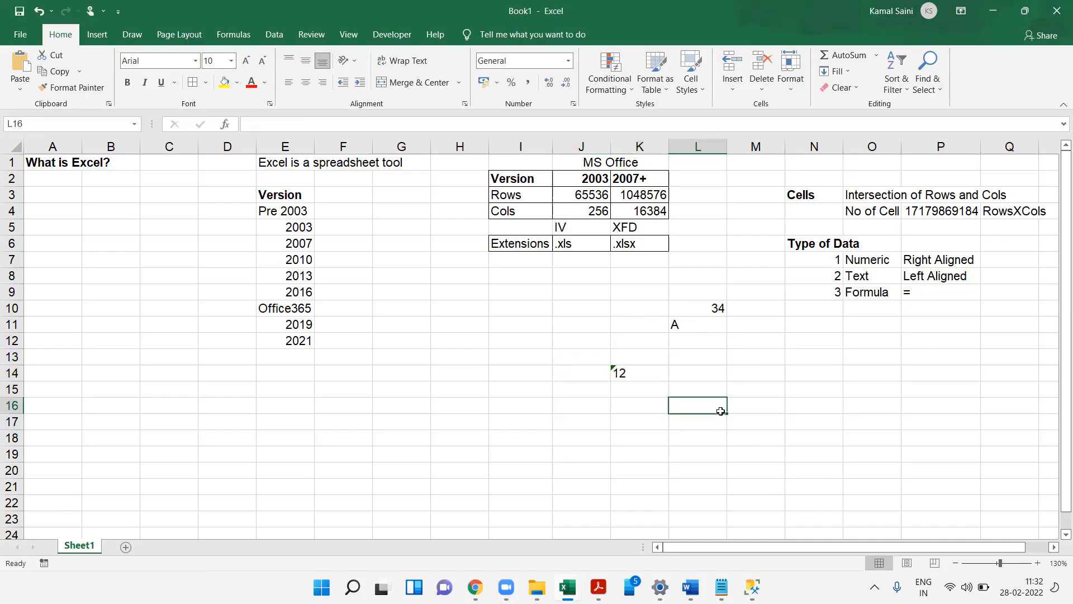
left_click(620, 373)
left_click(596, 373)
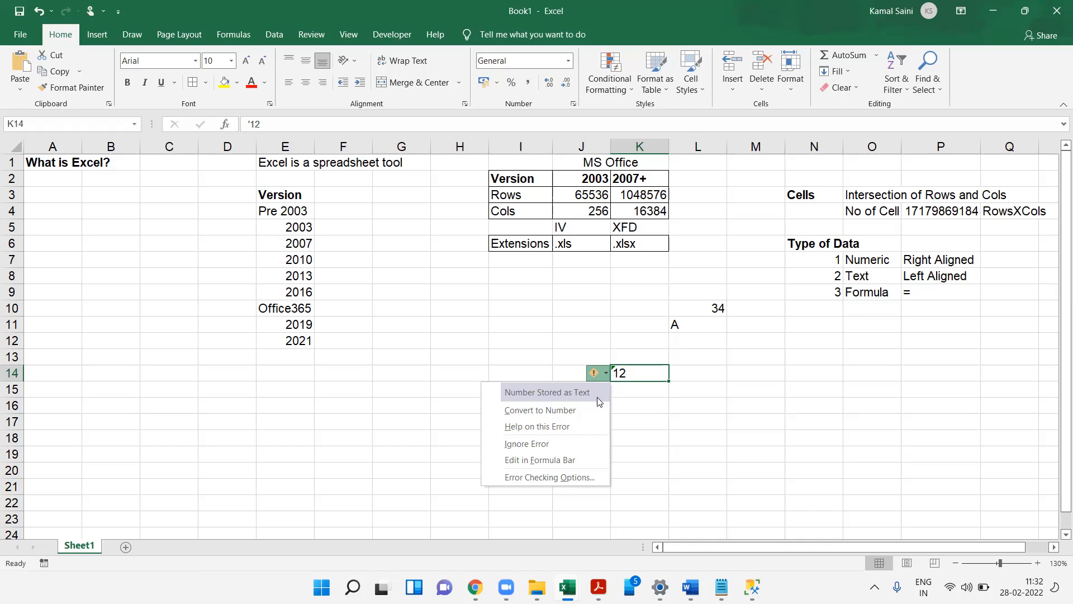
key("Escape")
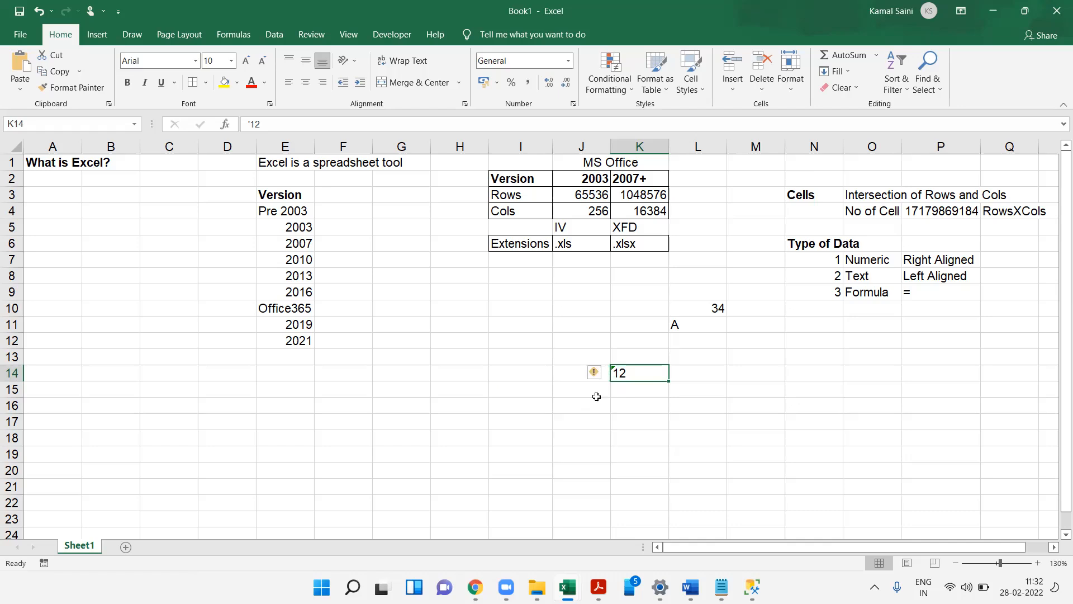
key("Delete")
- Enter the label Range in N12
left_click(914, 261)
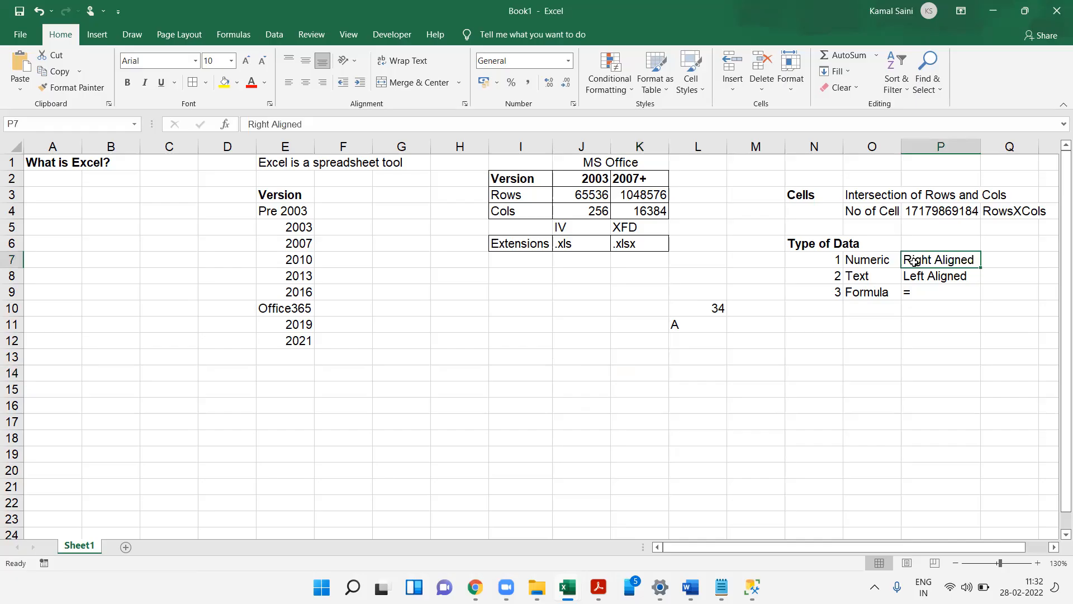
left_click(820, 327)
key("Down")
type("Range")
key("Tab")
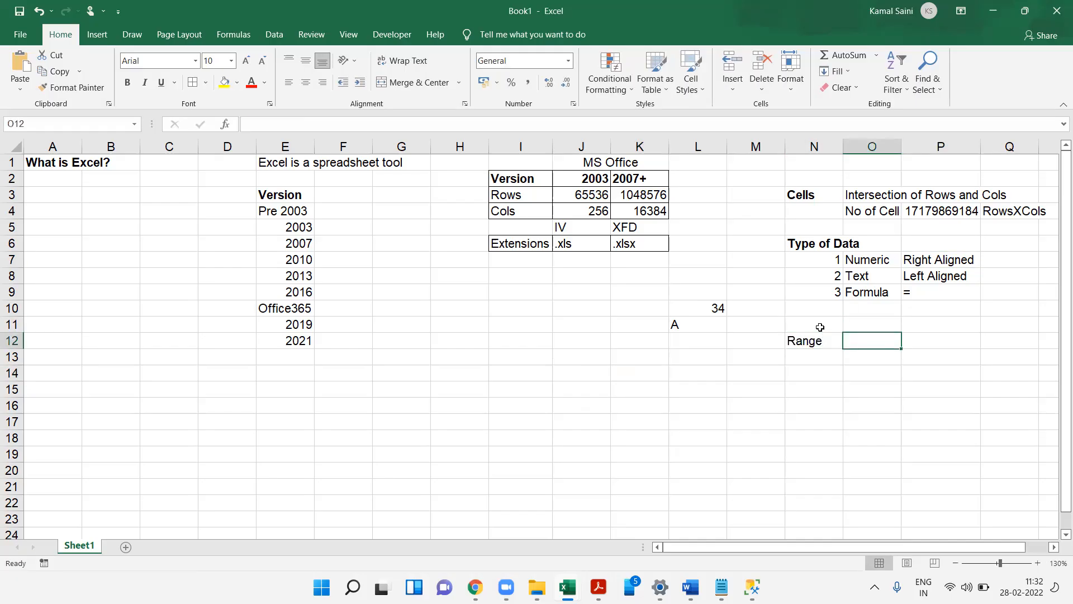
- Select the block I12:L18 as an example of a cell range
key("Left")
key("Left")
key("Left")
key("Left")
key("Left")
key("Left")
key("Left")
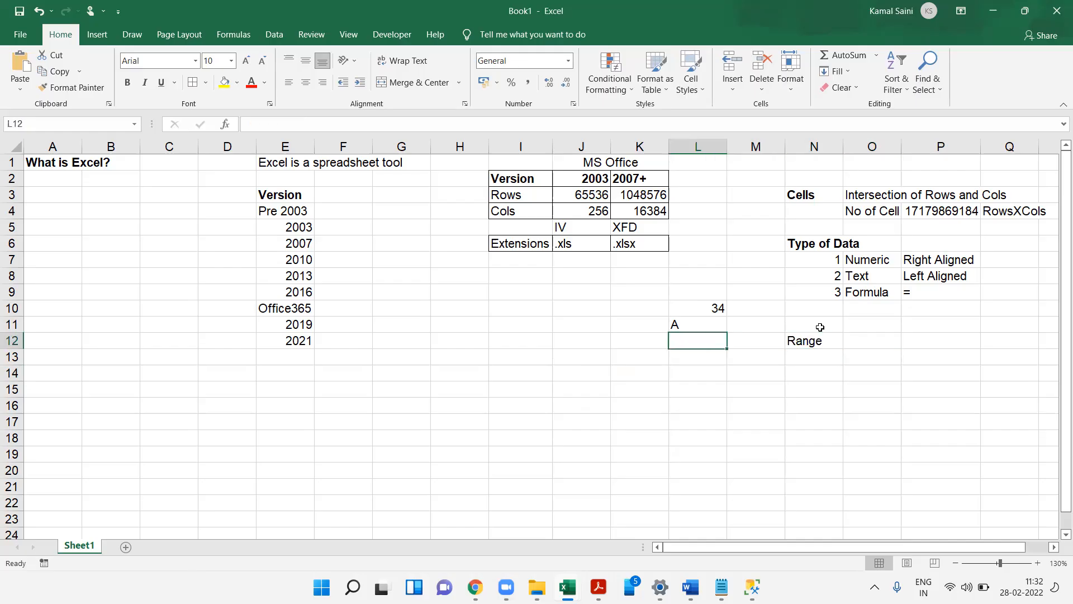
key("Right")
key("Right")
key("Right")
key("Right")
key("Right")
key("Left")
key("Left")
key("Left")
key("Left")
key("Right")
key("Right")
key("Right")
key("Right")
key("Right")
key("Right")
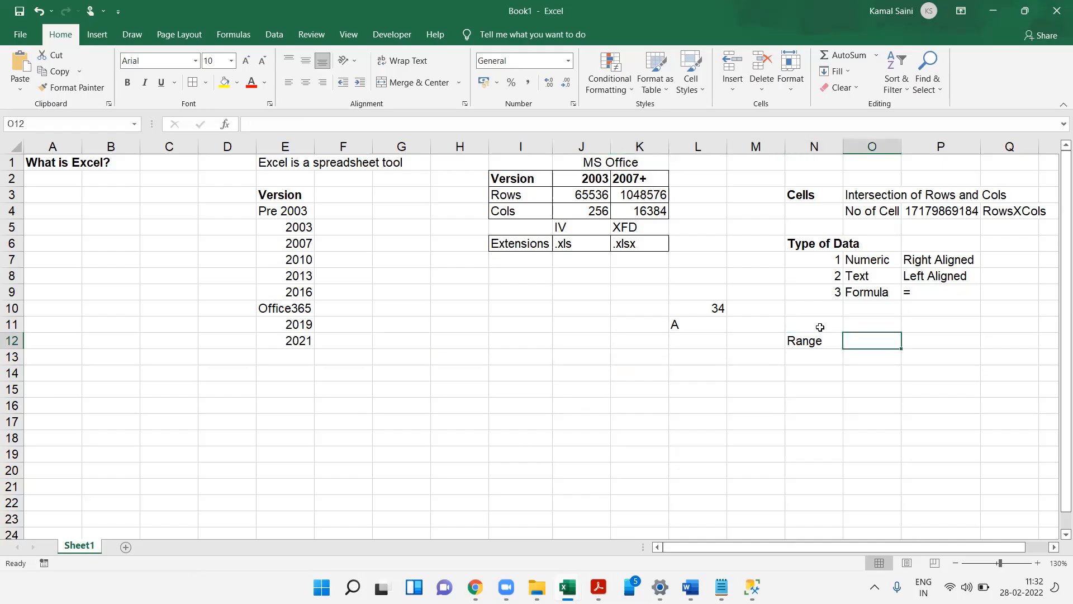
left_click_drag(521, 342, 703, 437)
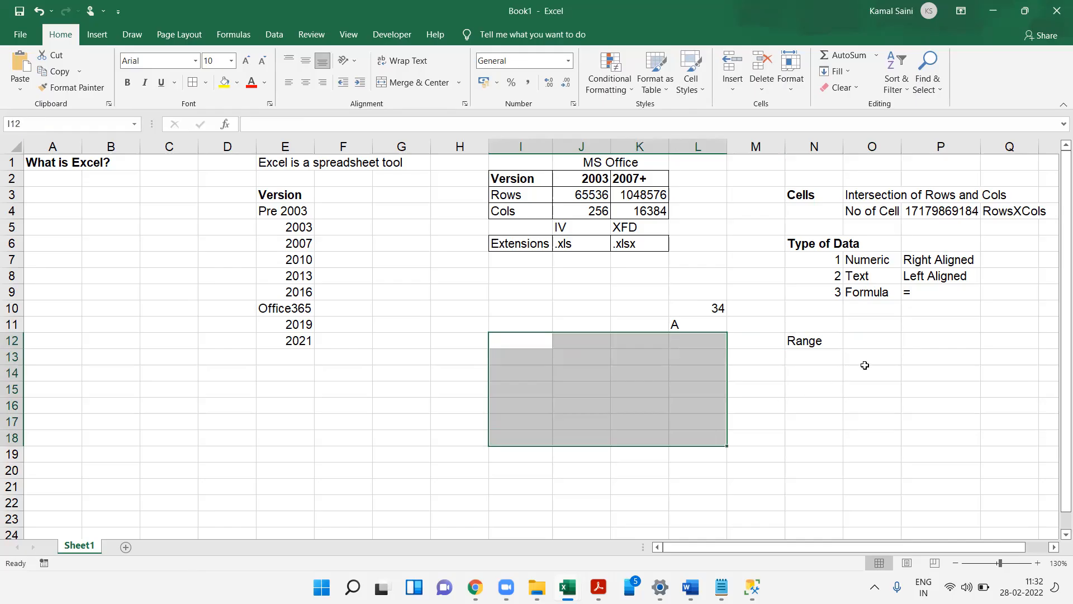
- Enter the definition Collection of Consecutive Cells in O12 beside the Range label
left_click(870, 336)
type("Coll")
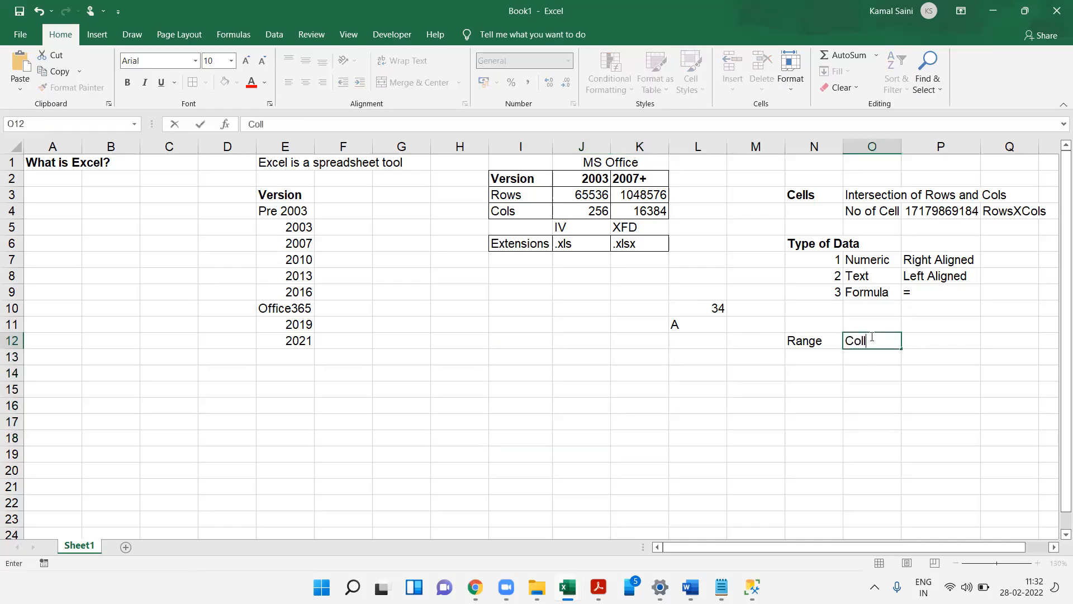
type("ection of Consecut")
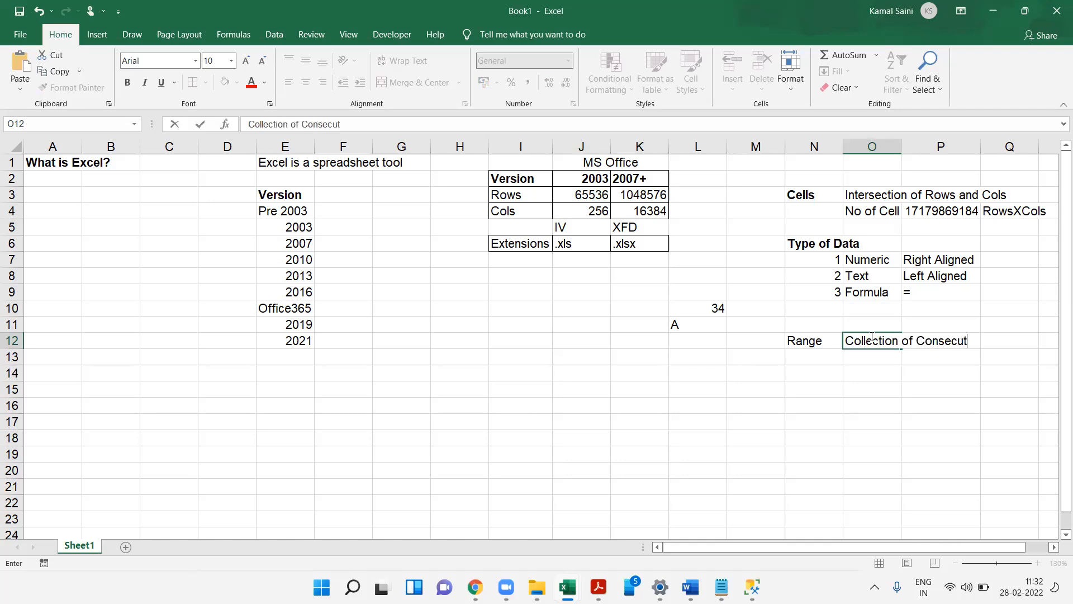
type("ive Cells")
key("Return")
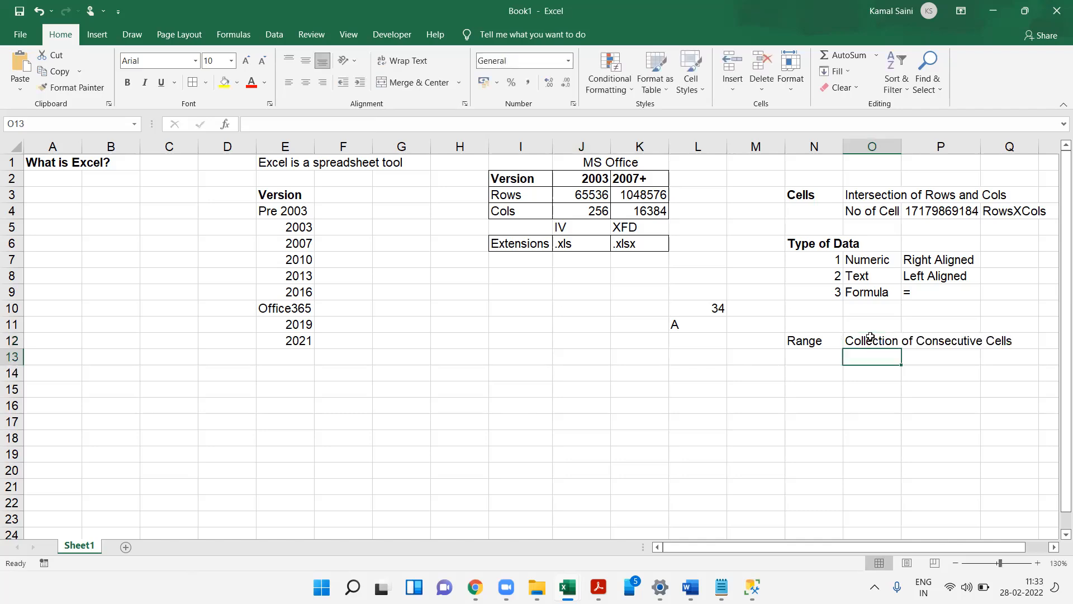
- Select N14:R18 and apply an outline border around it
key("Down")
key("Left")
key("shift+Down")
key("shift+Down")
key("shift+Down")
key("shift+Down")
key("shift+Right")
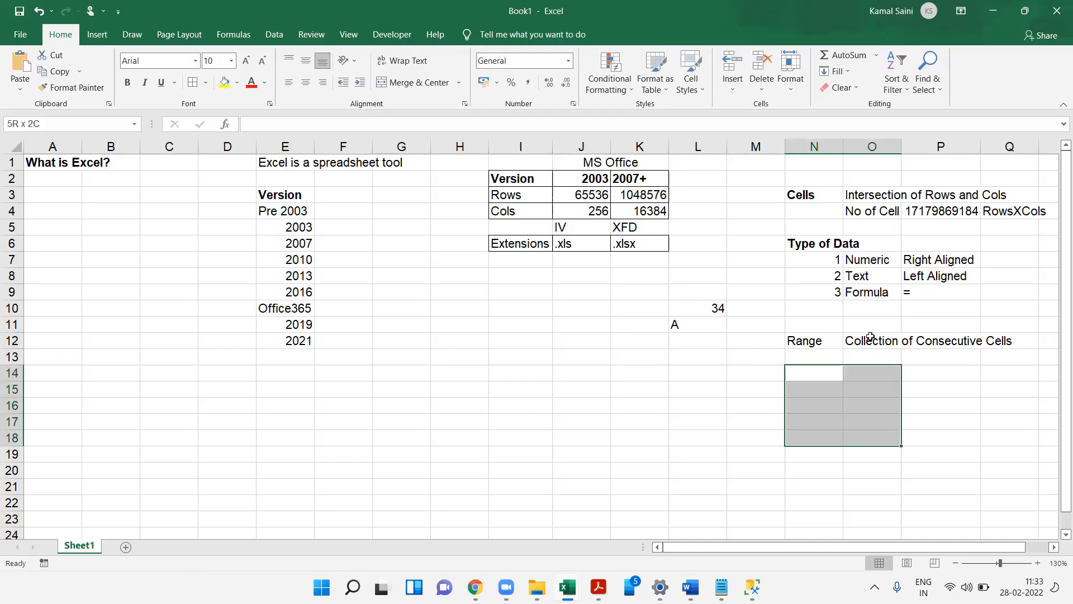
key("shift+Right")
key("shift+Right")
key("shift+Right")
key("ctrl+shift+7")
- Examine the bordered range by selecting its corner cells N14 and R18 and column N
key("Left")
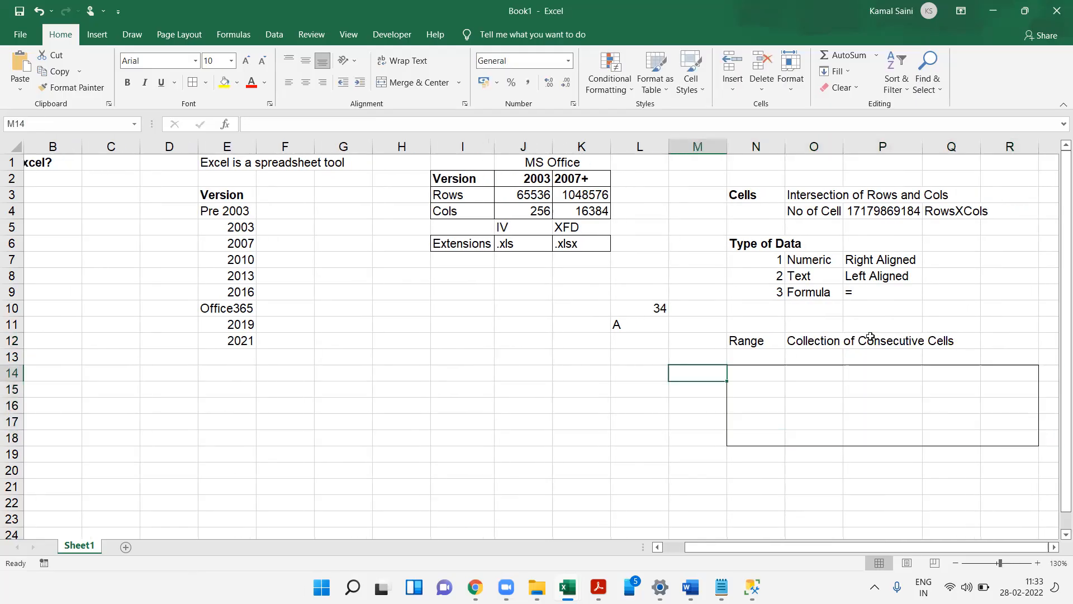
key("Left")
key("Left")
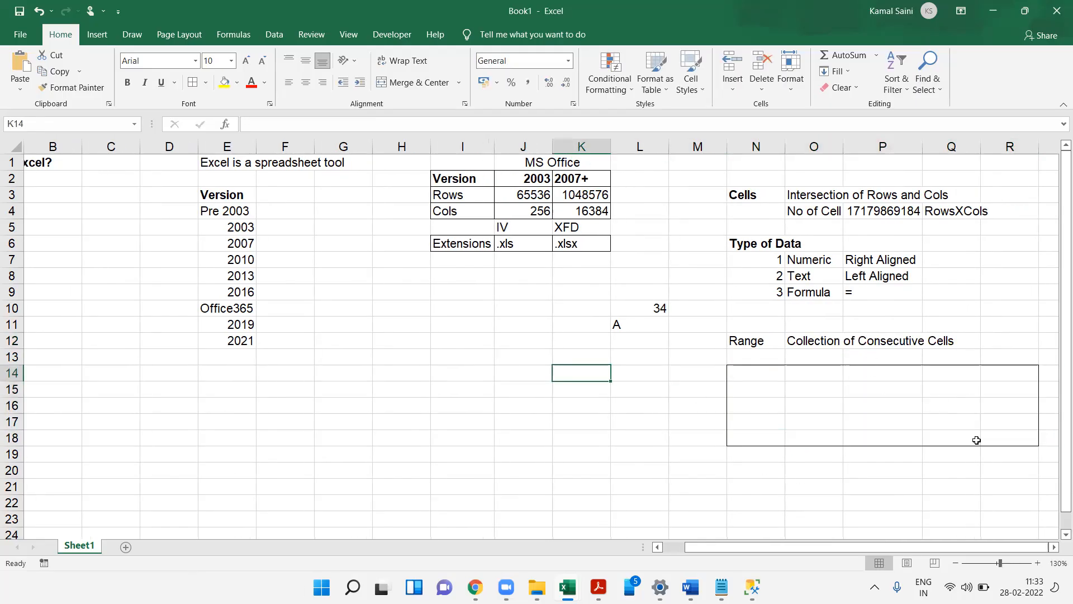
left_click(757, 372)
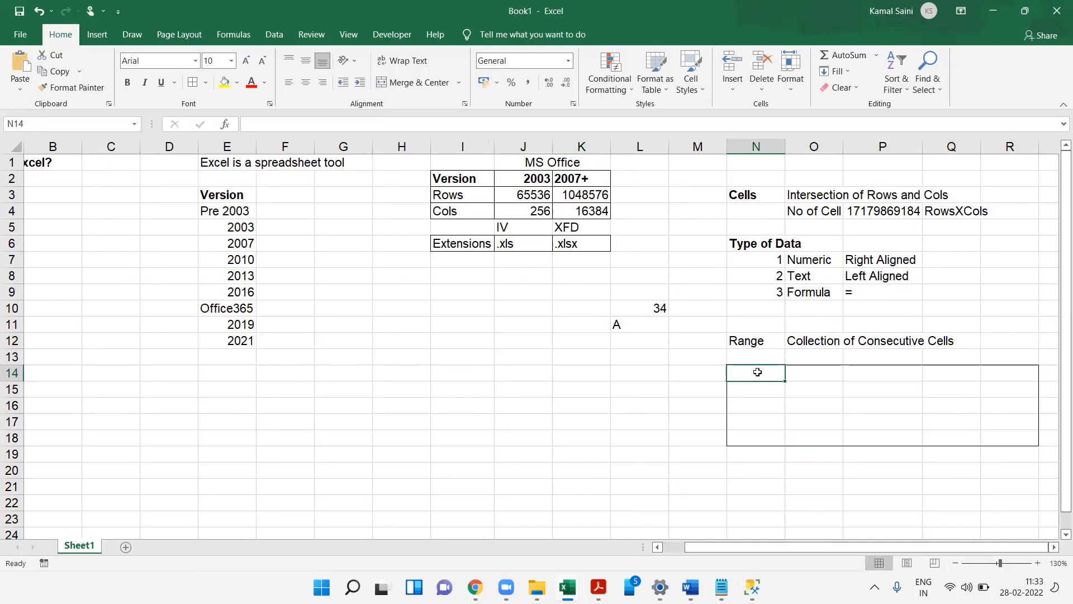
left_click_drag(757, 371, 733, 432)
left_click(730, 438)
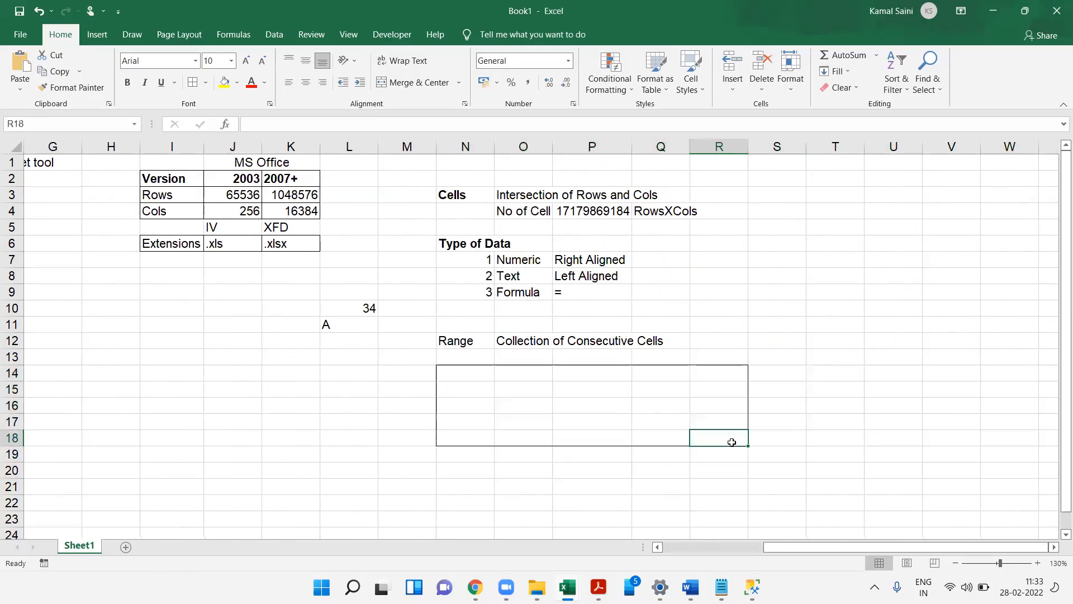
left_click(439, 369)
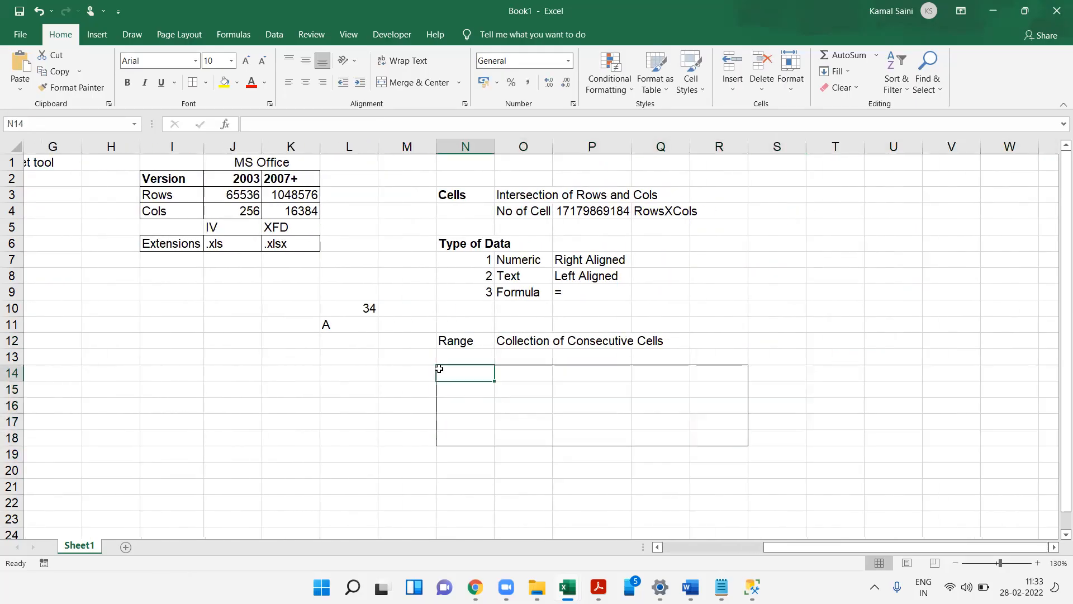
left_click(707, 437)
left_click(450, 368)
left_click(724, 441)
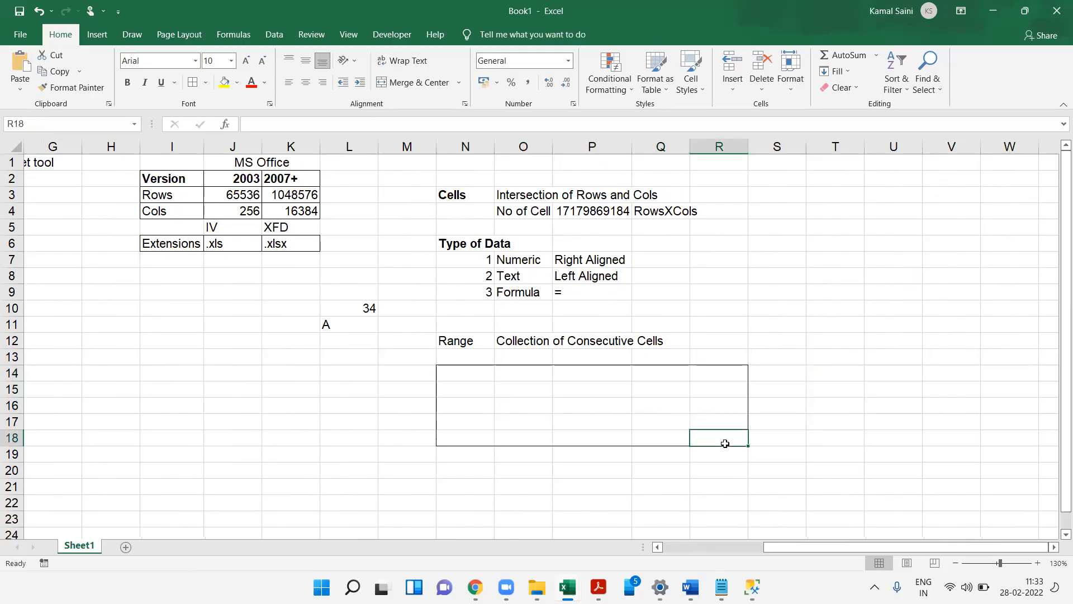
left_click(451, 371)
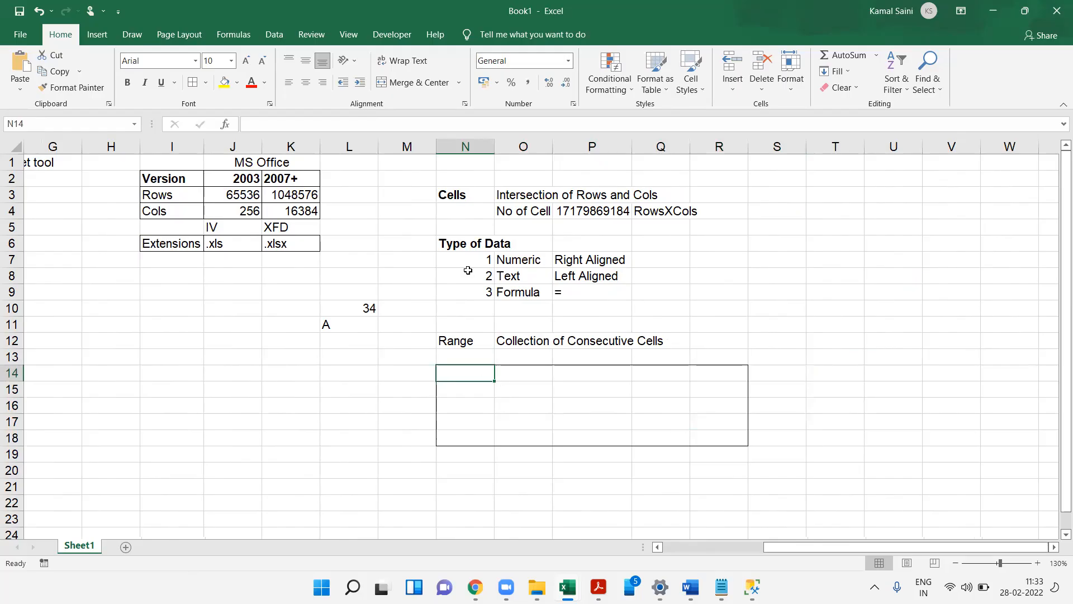
left_click(465, 146)
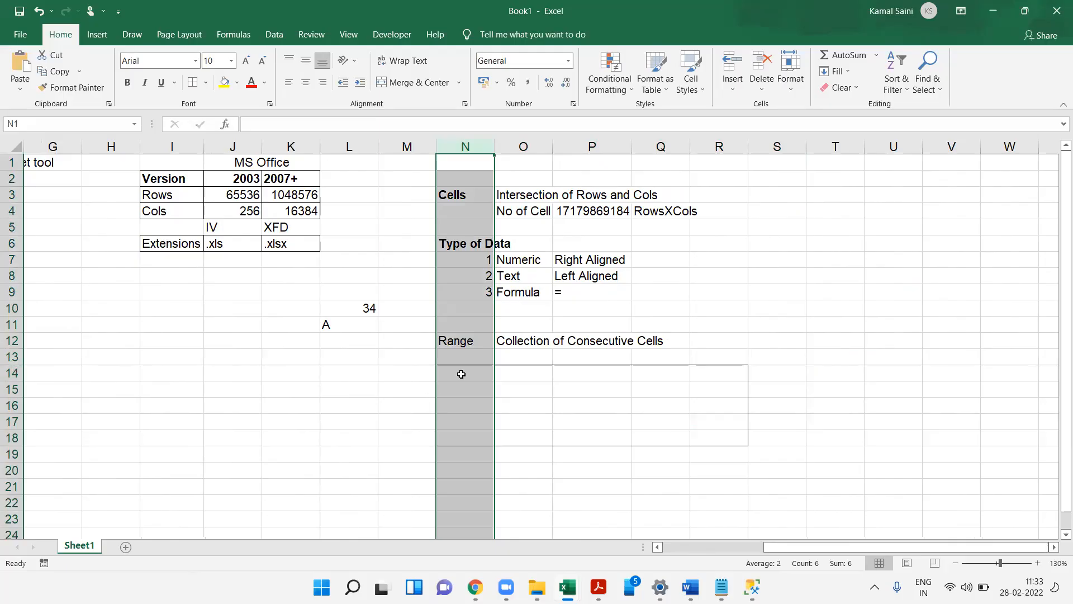
left_click(458, 375)
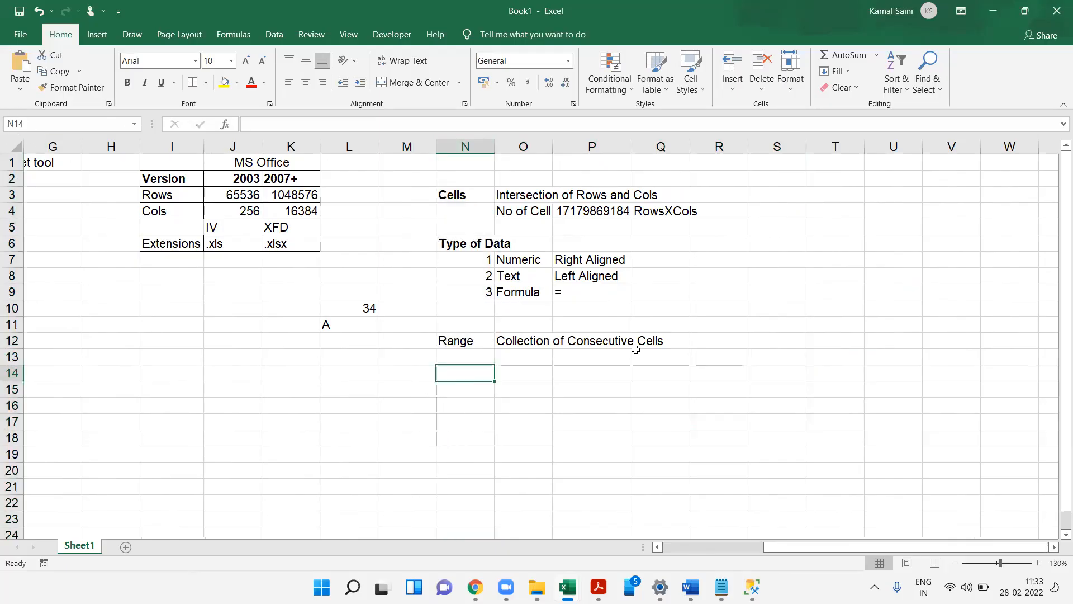
left_click(725, 438)
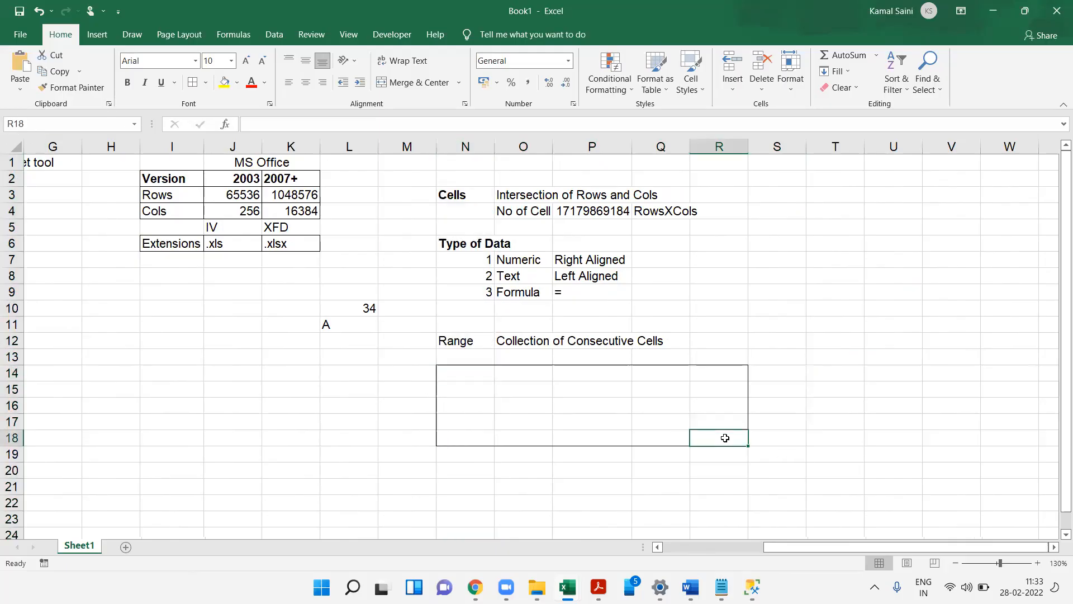
- Enter the range reference N14:R18 in P16 and make it bold
left_click(584, 405)
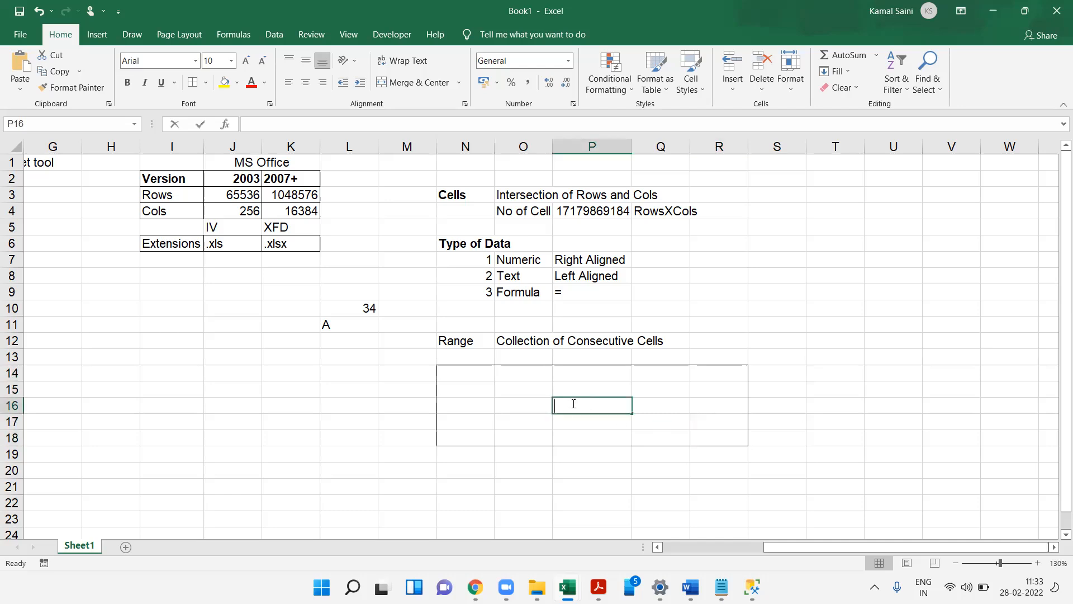
type("N14:")
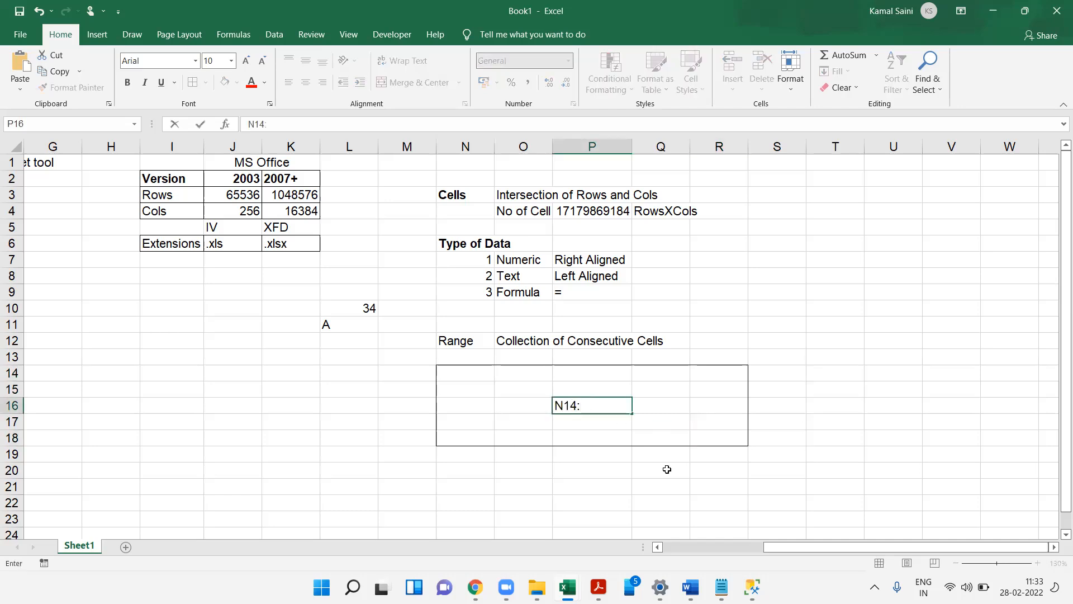
type("R18")
key("Return")
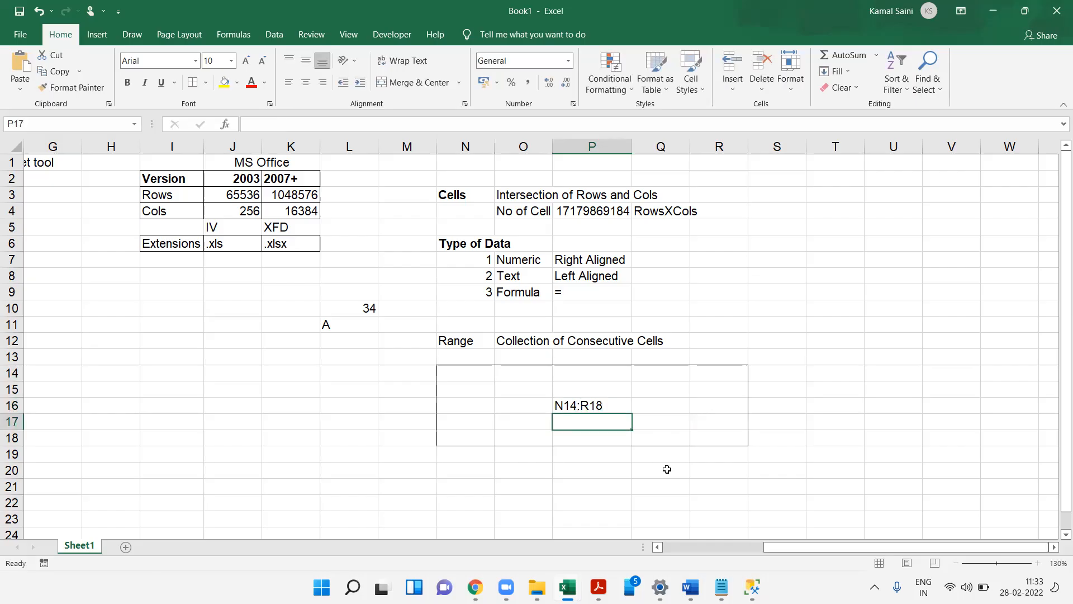
key("Up")
key("ctrl+b")
key("Down")
key("Down")
key("Down")
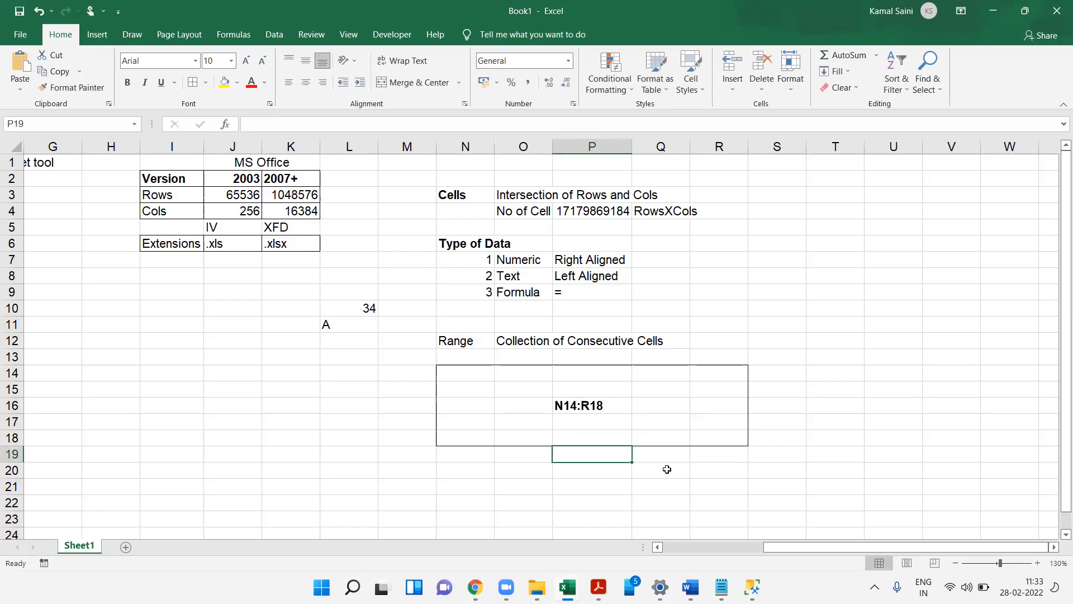
- Make the Range label and its definition in N12:O12 bold
key("Left")
key("Left")
key("Left")
key("Up")
key("Up")
key("Up")
key("Up")
key("Up")
key("Up")
key("Up")
key("Up")
key("Right")
key("shift+Right")
key("ctrl+b")
key("Down")
key("Down")
key("Down")
key("Down")
key("Down")
key("Down")
key("Down")
key("Down")
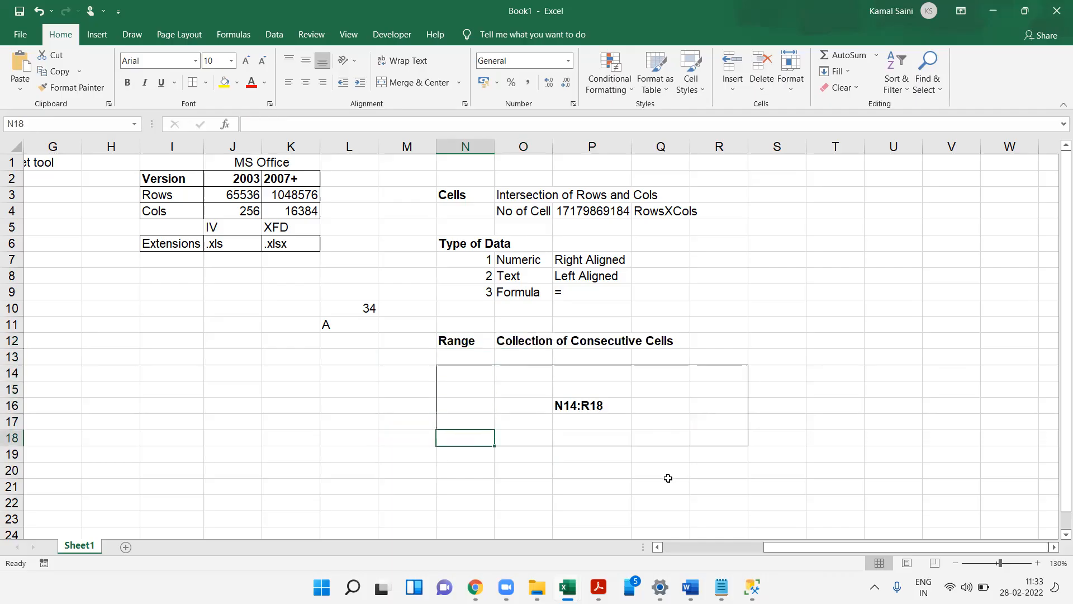
- Enter the bold heading Worksheets & Workbook in N20
key("F2")
type("Workshe")
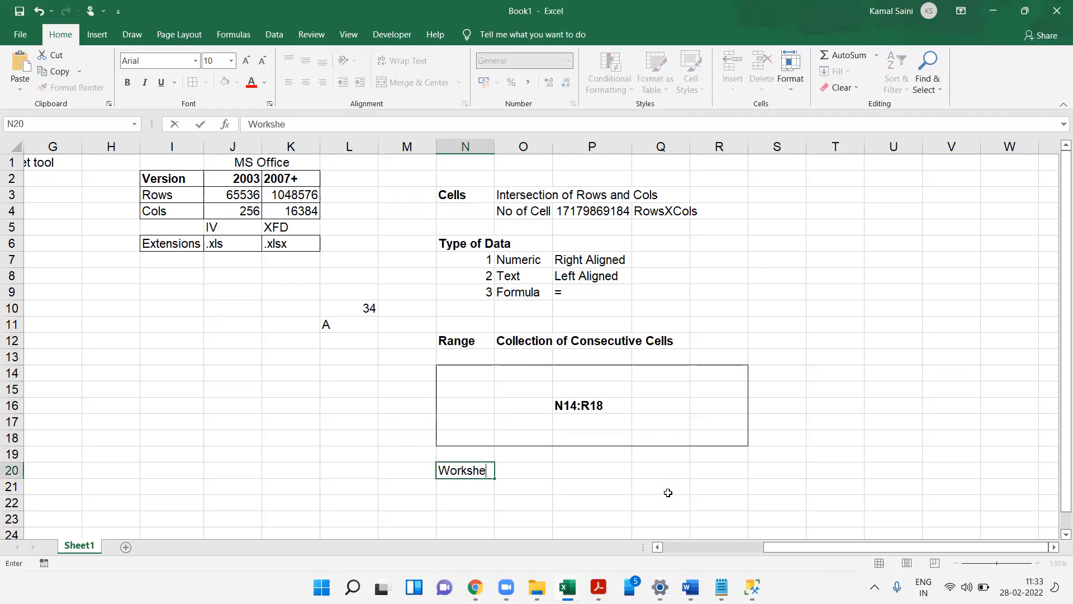
type("ets & Workbook")
key("Return")
key("Up")
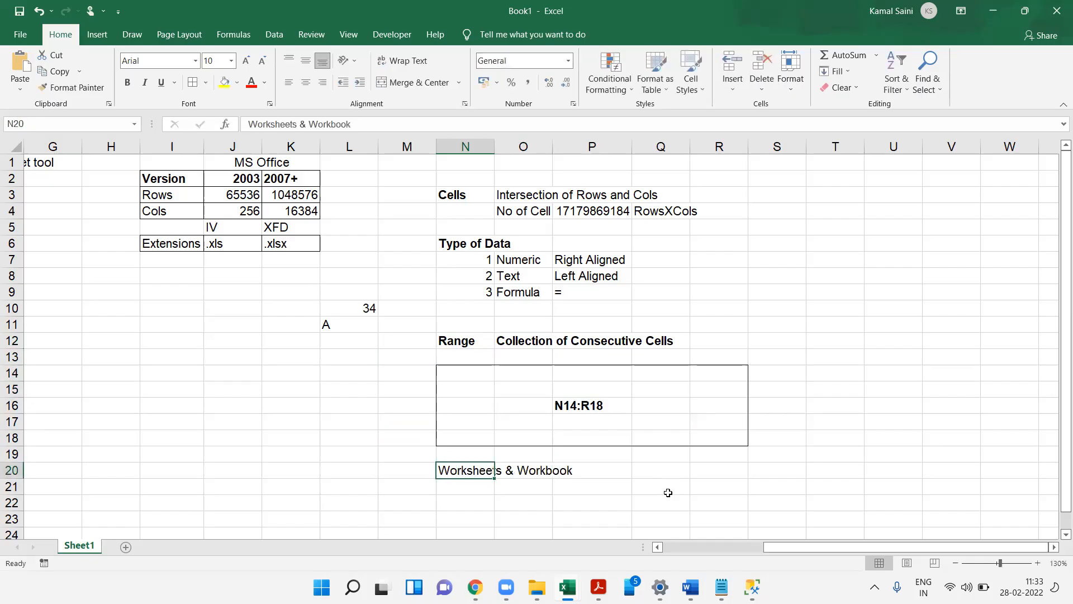
key("ctrl+b")
- Zoom out to 120% and insert three new worksheets into the workbook
key("Left")
key("Home")
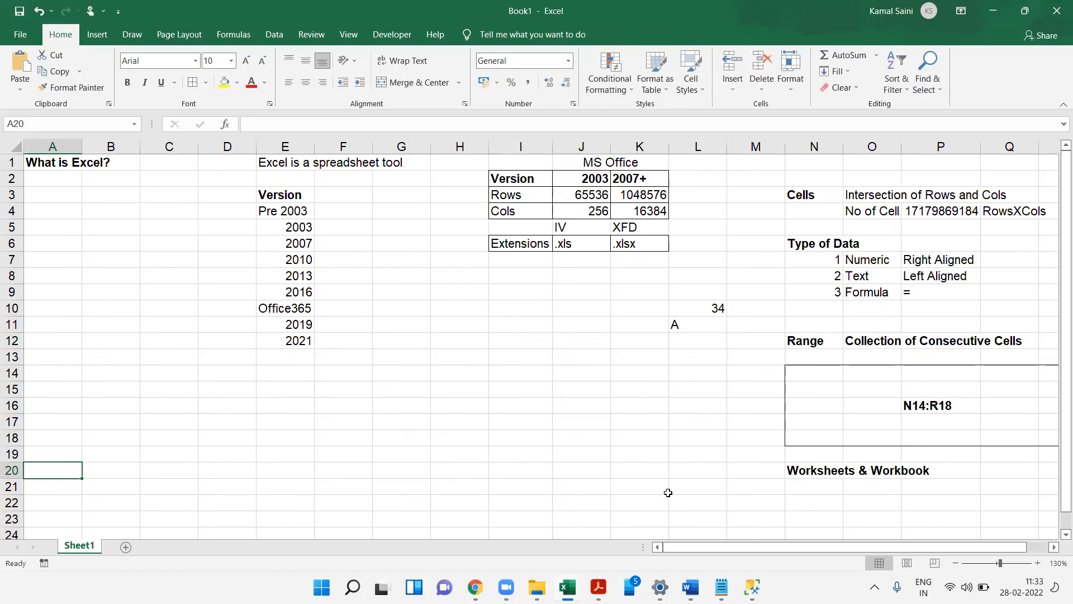
left_click(956, 564)
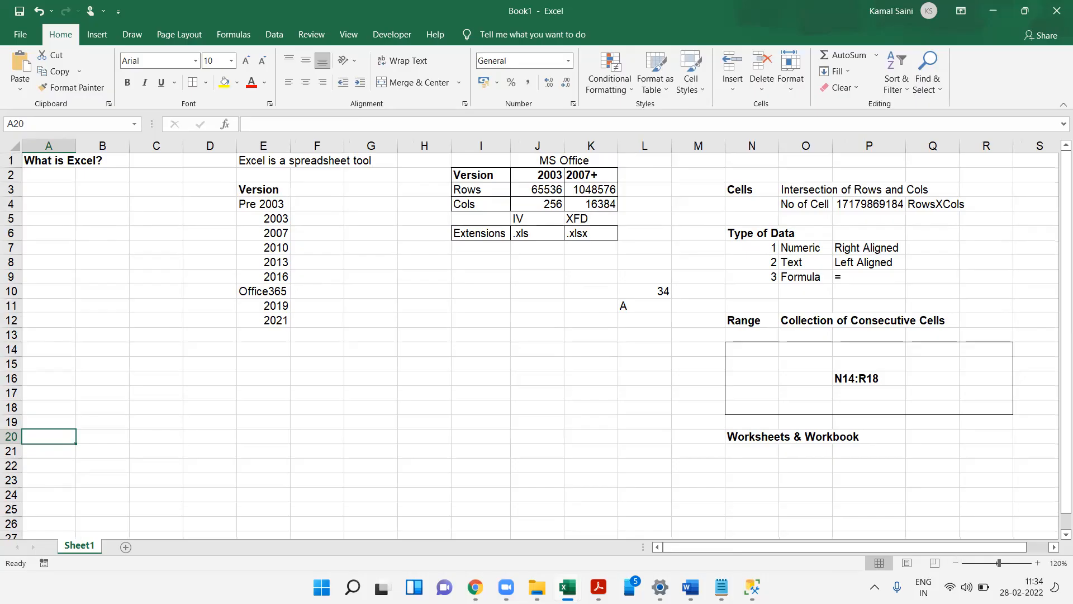
left_click(126, 547)
left_click(170, 547)
left_click(212, 547)
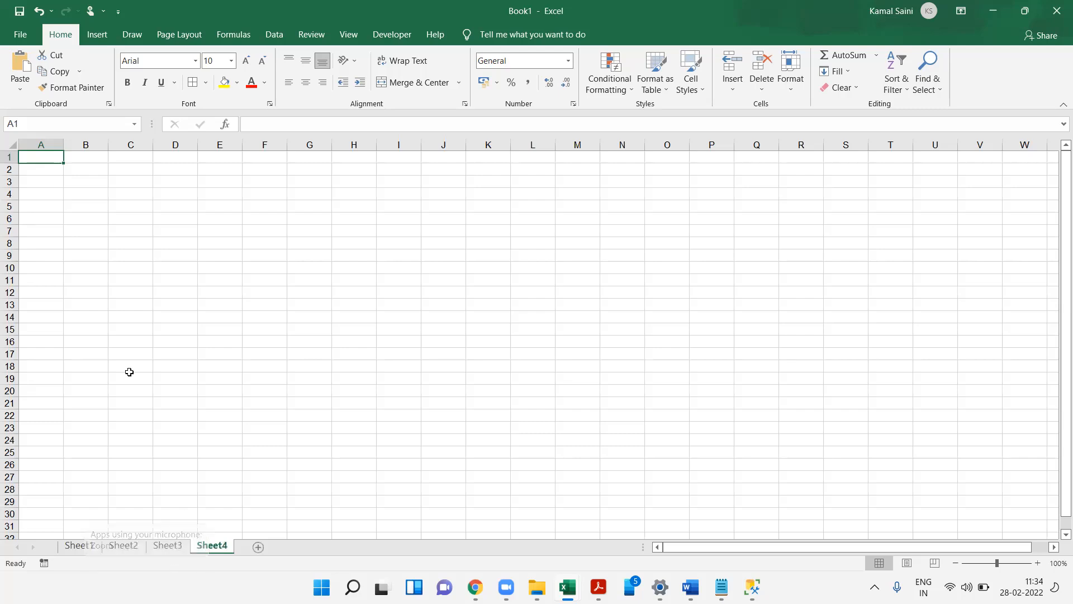
- Select a block on Sheet4, then switch through the sheets back to Sheet1
left_click_drag(97, 255, 177, 292)
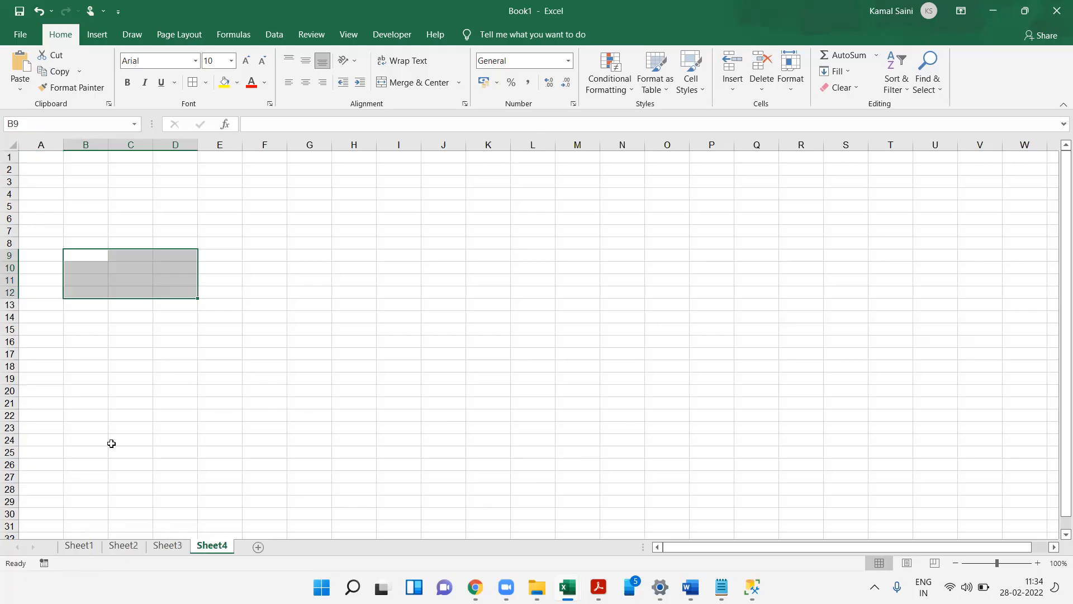
left_click(83, 546)
left_click(125, 551)
left_click(158, 549)
left_click(209, 547)
left_click(79, 546)
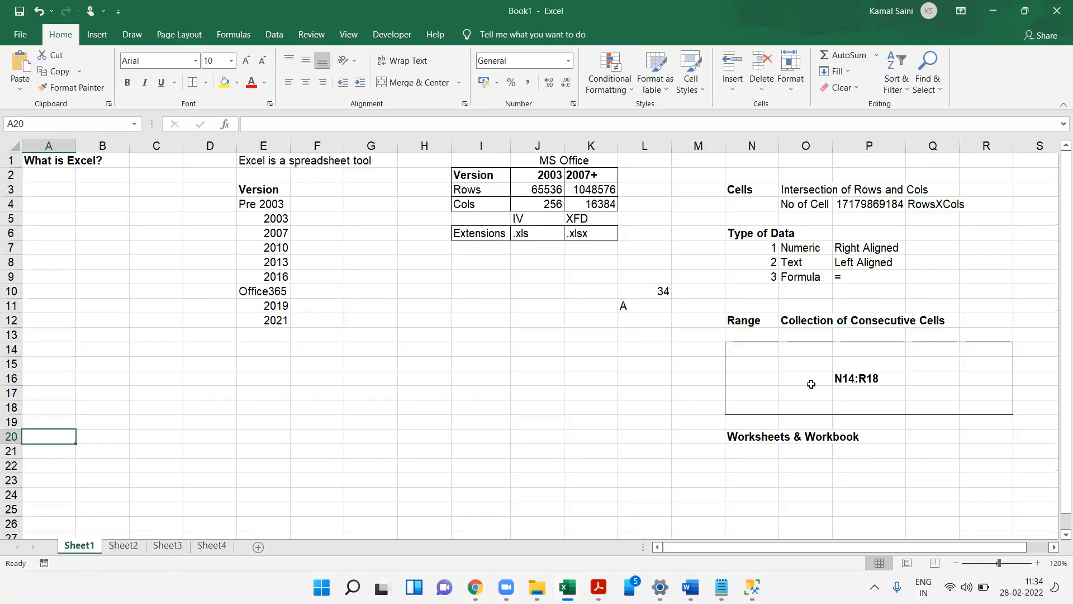
- Enter Max Sheet in N21 and autofit column N's width
left_click(749, 453)
type("Max")
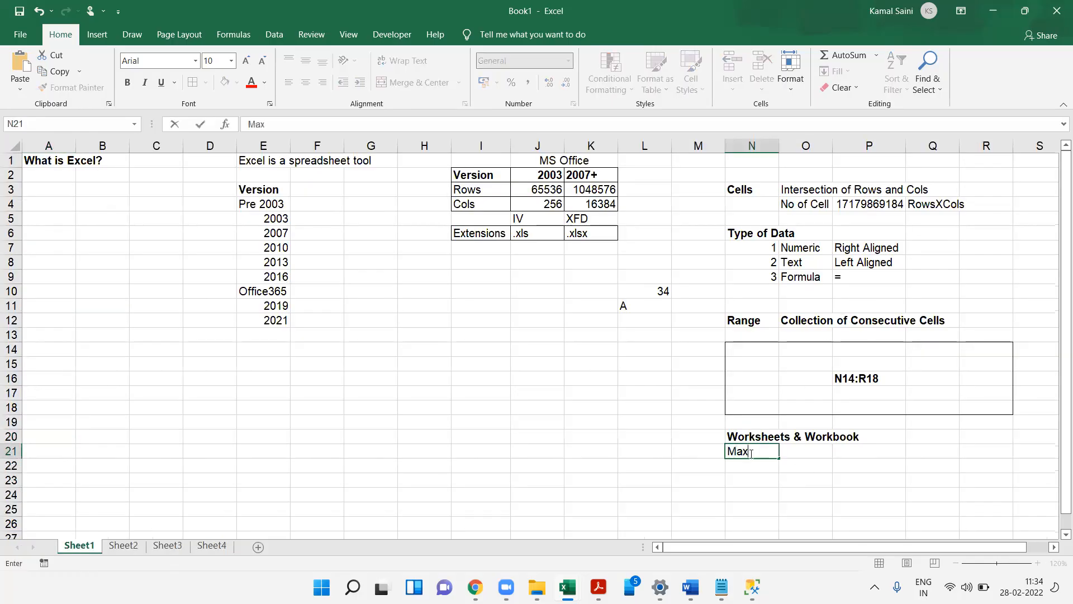
type(" Sheet")
key("Return")
left_click(751, 453)
key("alt+h")
key("o")
key("i")
- Enter 255 in O21 as the maximum sheet count
key("Right")
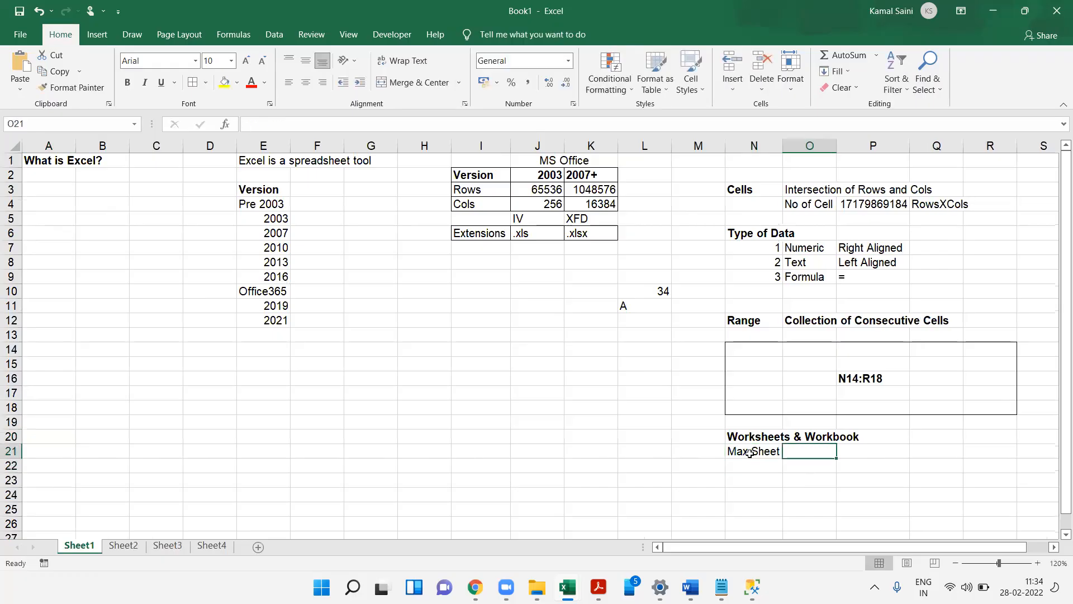
type("255")
key("Return")
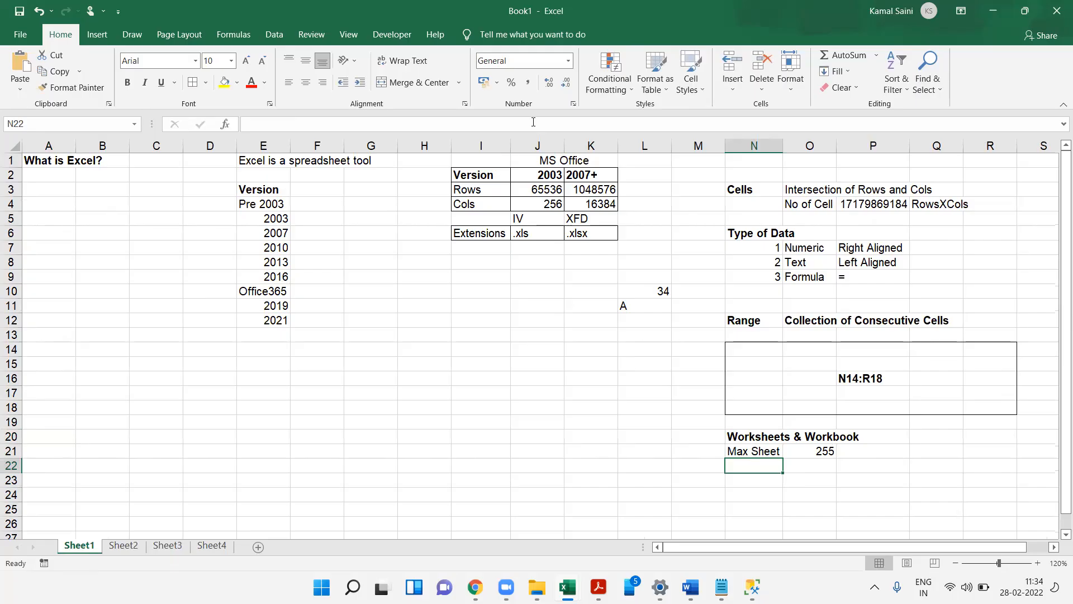
- Review the headings in column N by selecting Cells, Range and Worksheets & Workbook
left_click(533, 122)
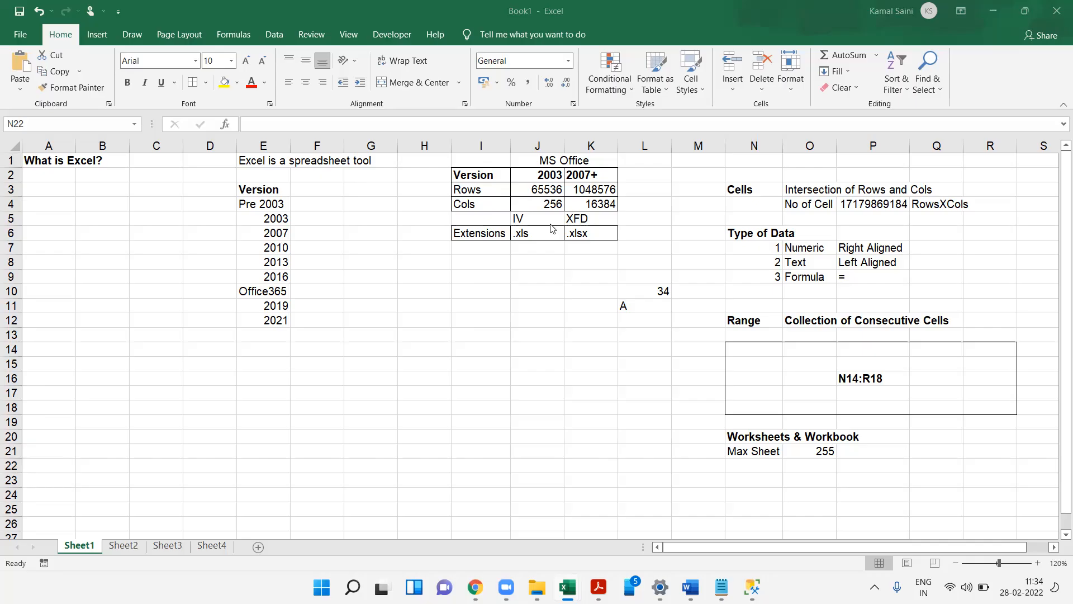
left_click(762, 197)
left_click(749, 188)
left_click(748, 322)
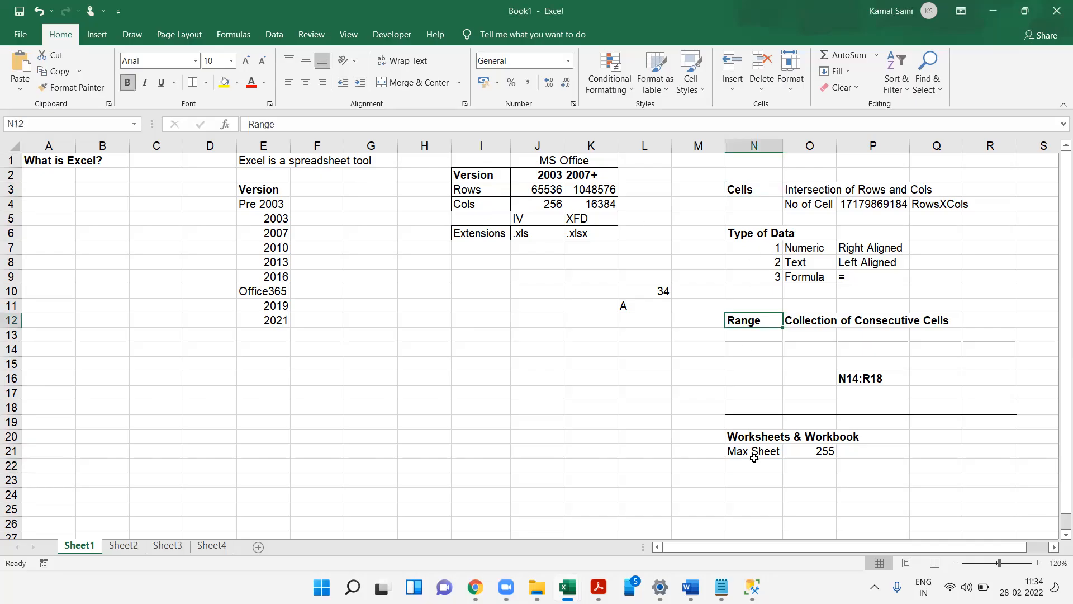
left_click(749, 438)
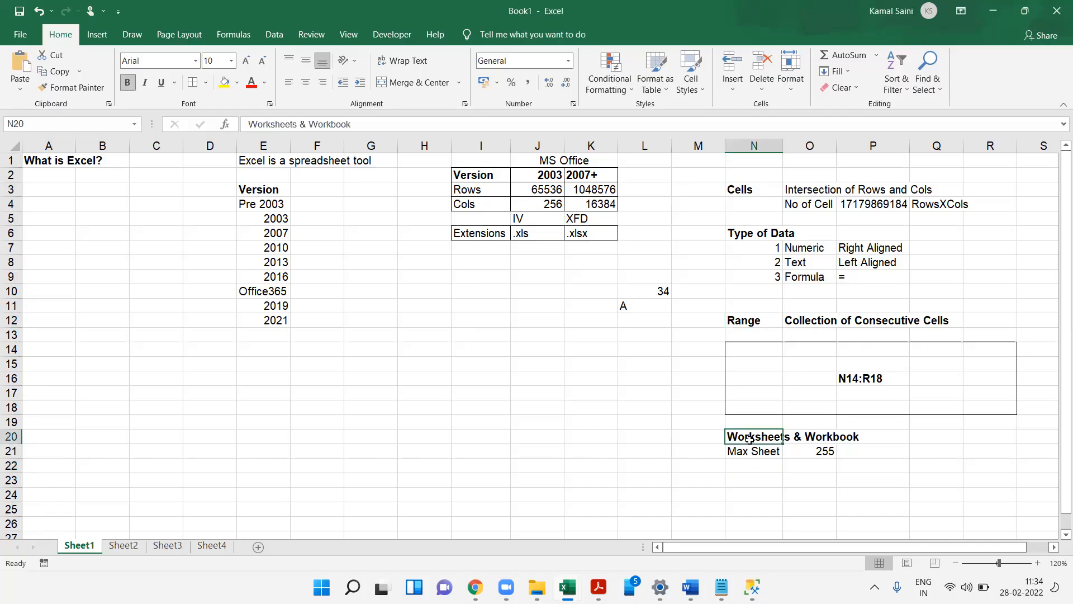
left_click(838, 439)
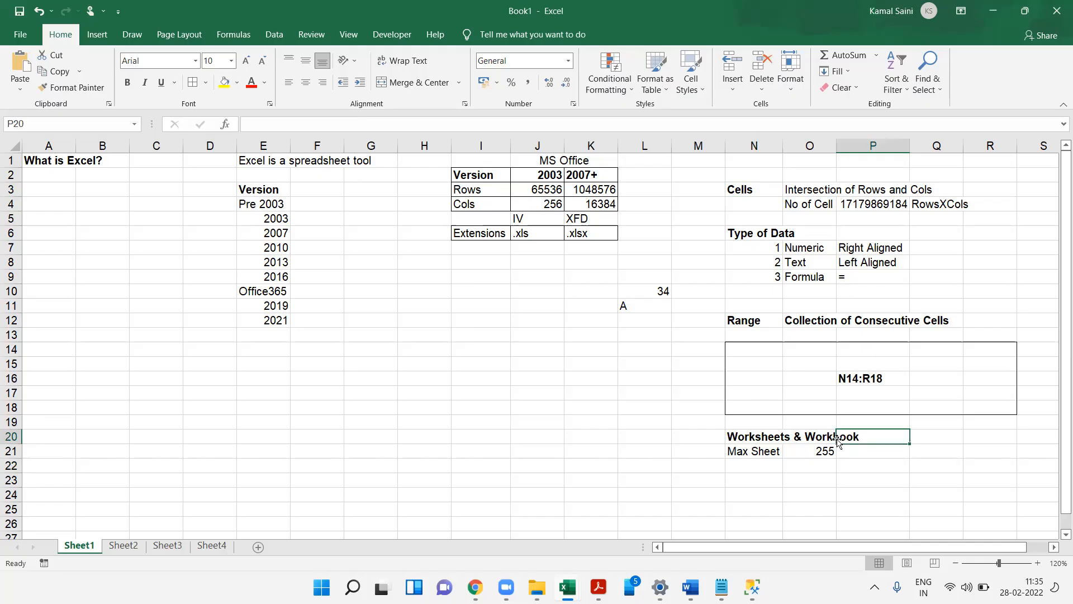
- Enter the bold heading What Excel Does? in A6
left_click(52, 229)
type("What Esxce")
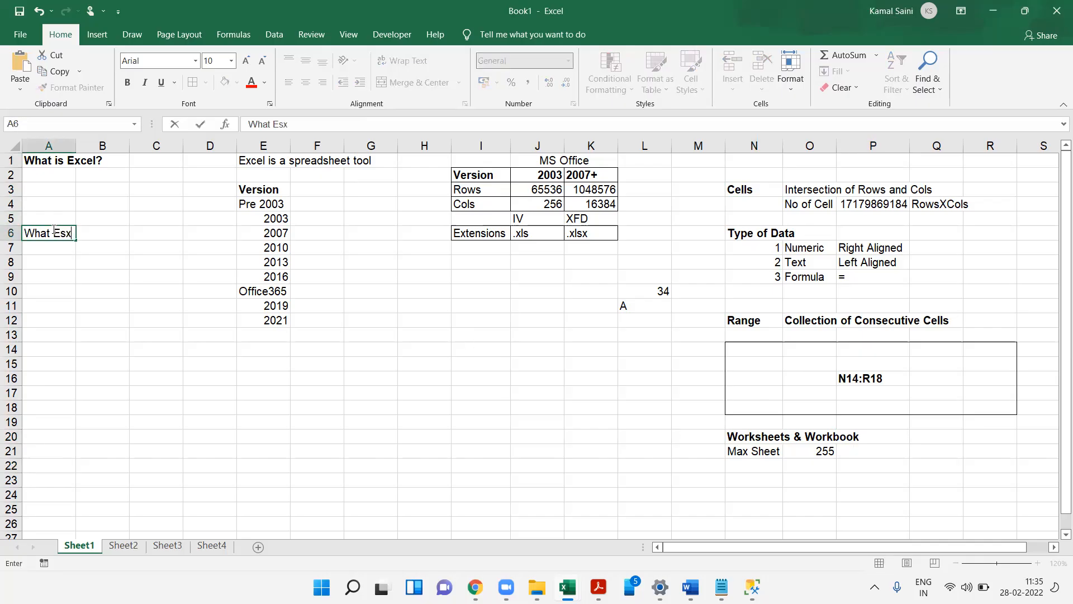
key("BackSpace")
key("BackSpace")
key("BackSpace")
key("BackSpace")
type("xcel Does?")
key("Return")
left_click(50, 233)
key("ctrl+b")
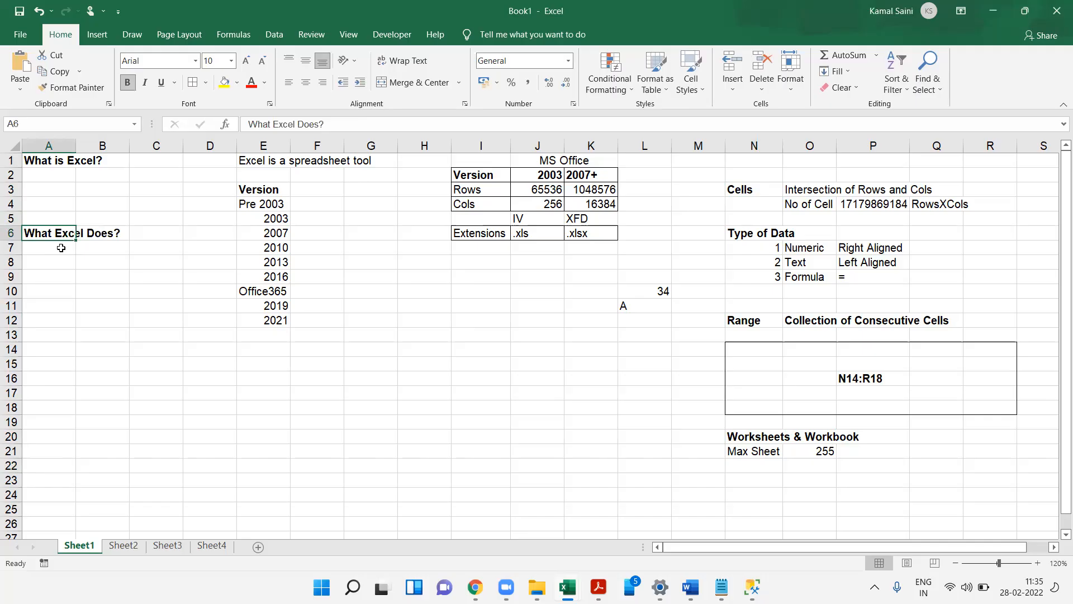
- Enter Storing Data and Fetching Records under the What Excel Does? heading in A7 and A8
left_click(60, 247)
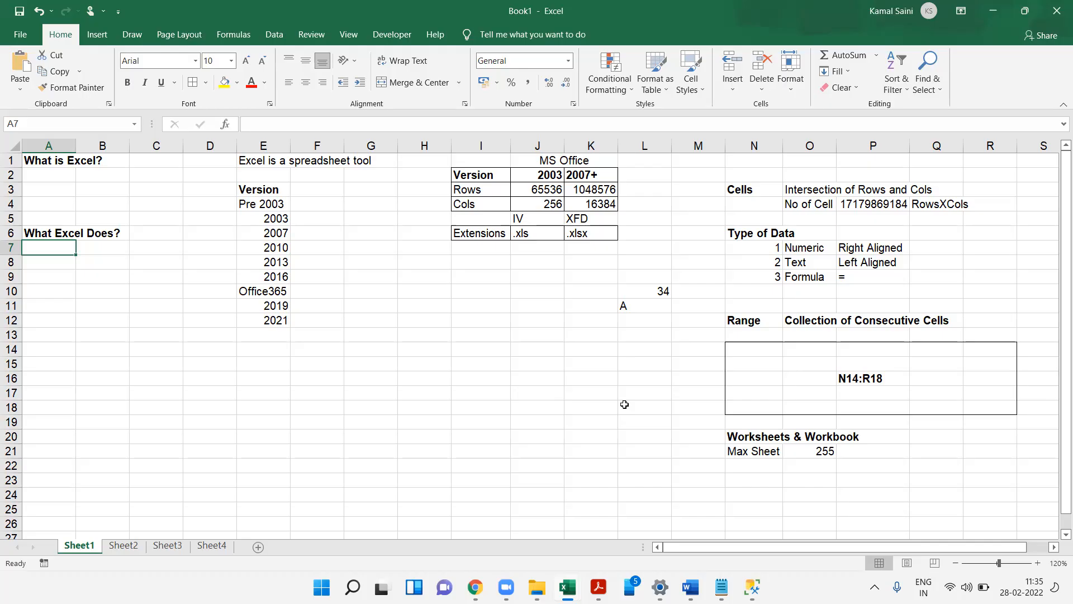
type("St")
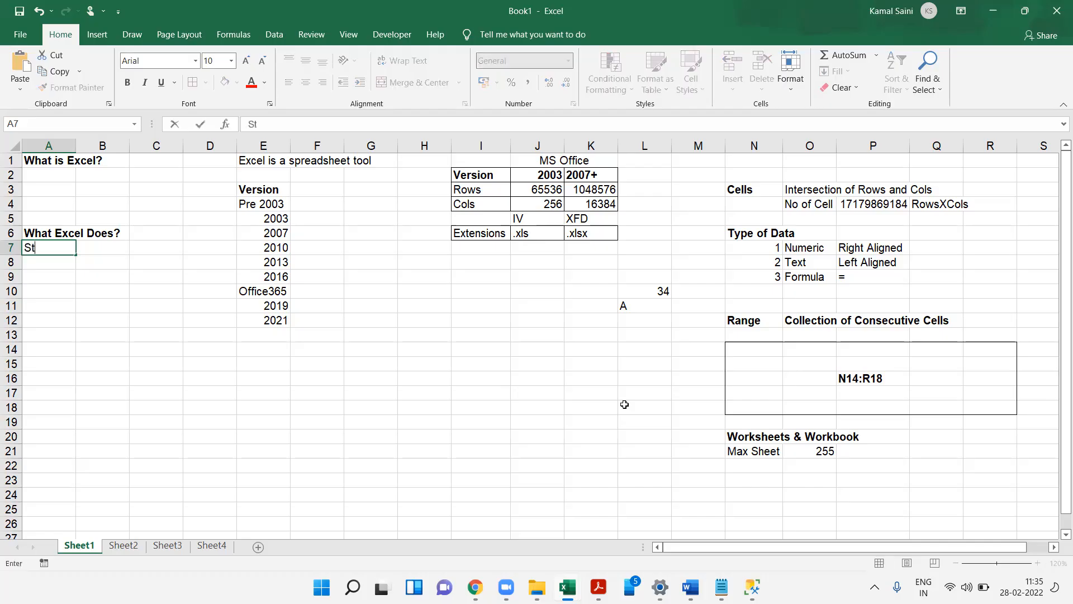
type("oring Data")
key("Return")
type("Feth")
type("hi")
type("ng Records")
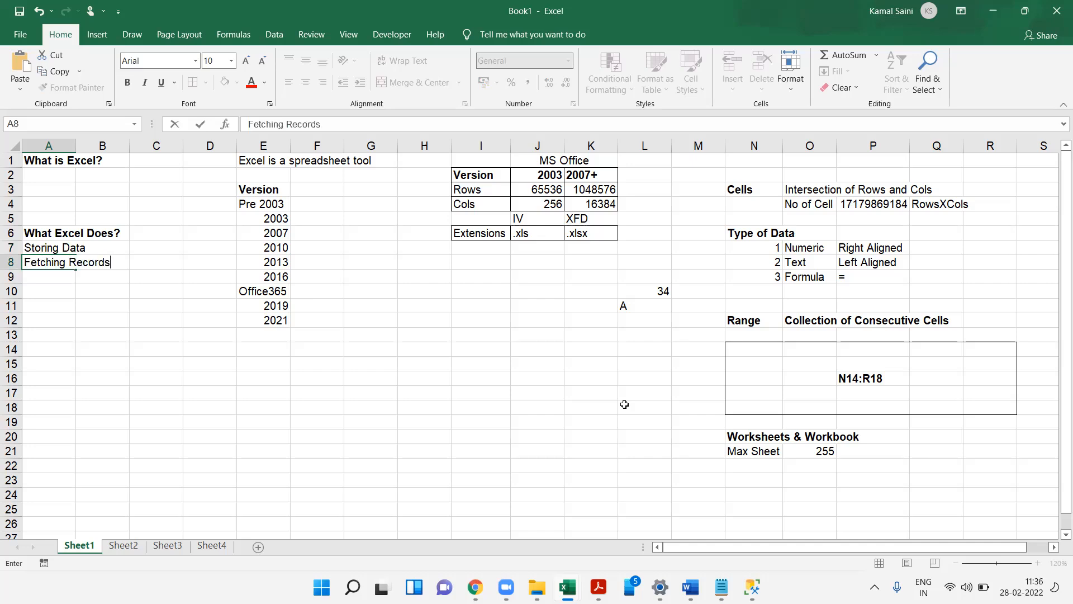
key("Return")
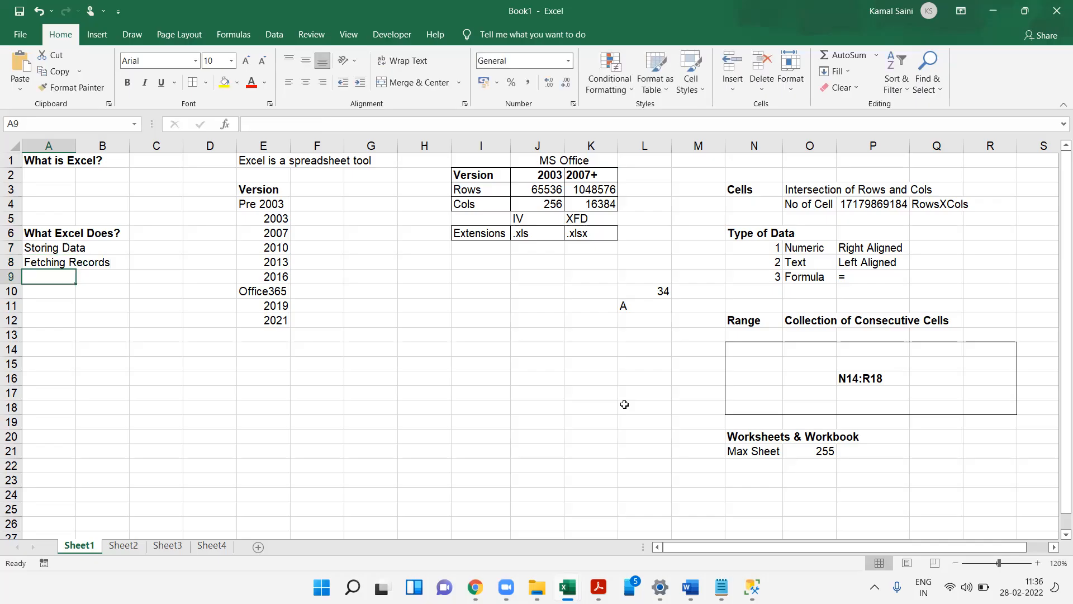
- Enter Data Analysis, Data Reporting and Calculations in A9 through A11
type("Data A")
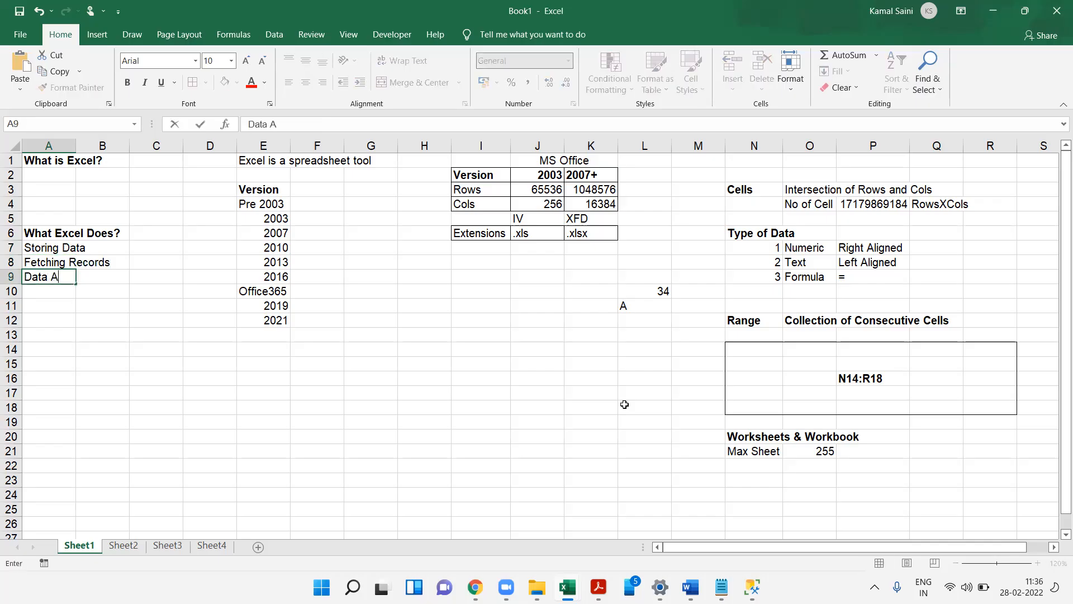
type("nalysis")
key("Return")
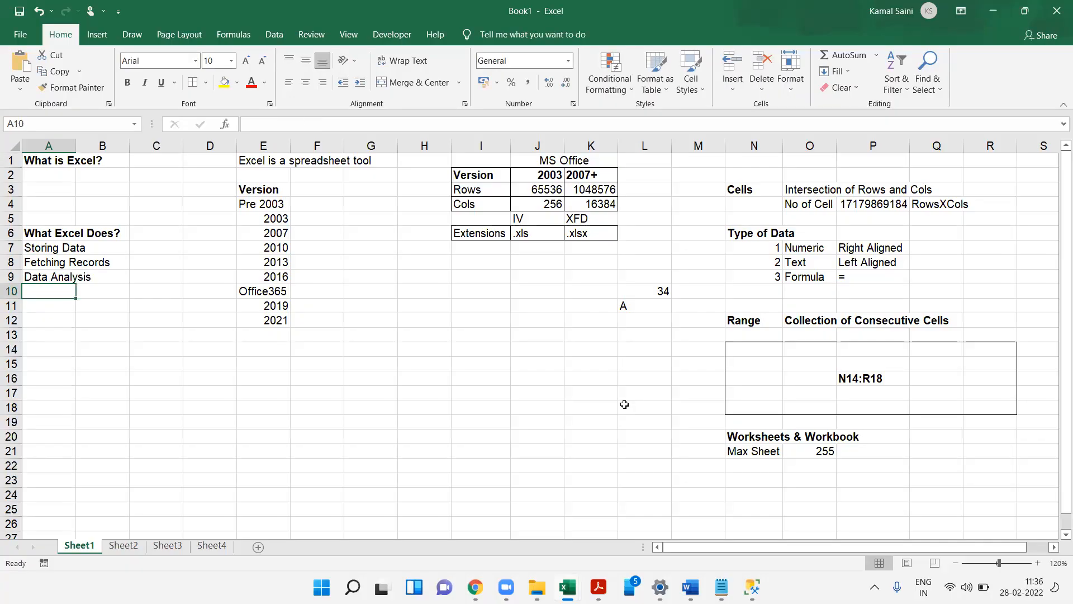
type("Data Re")
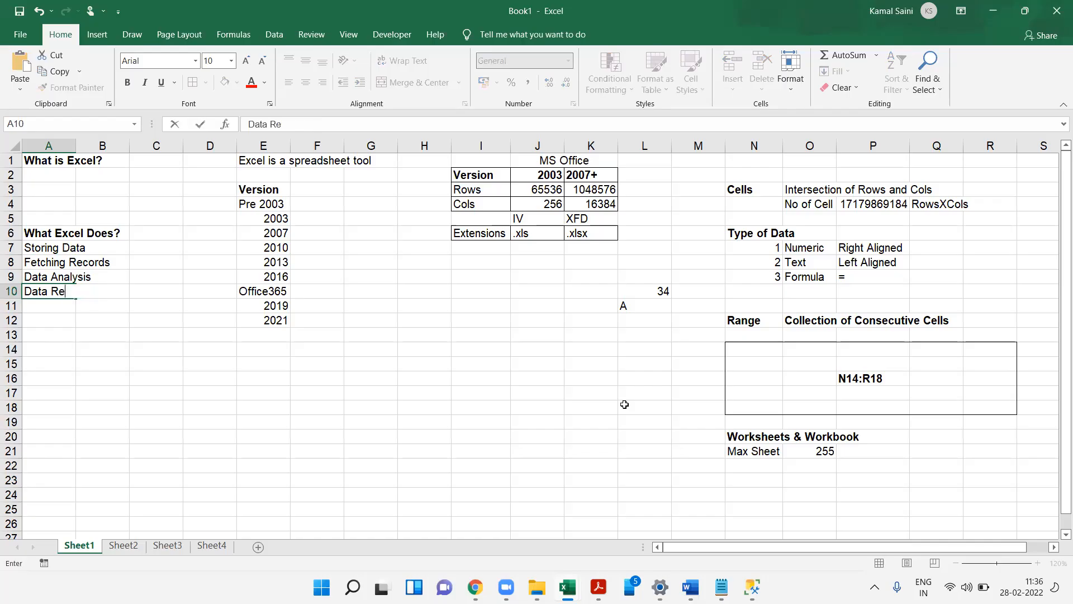
type("porting")
key("Return")
type("Calculations")
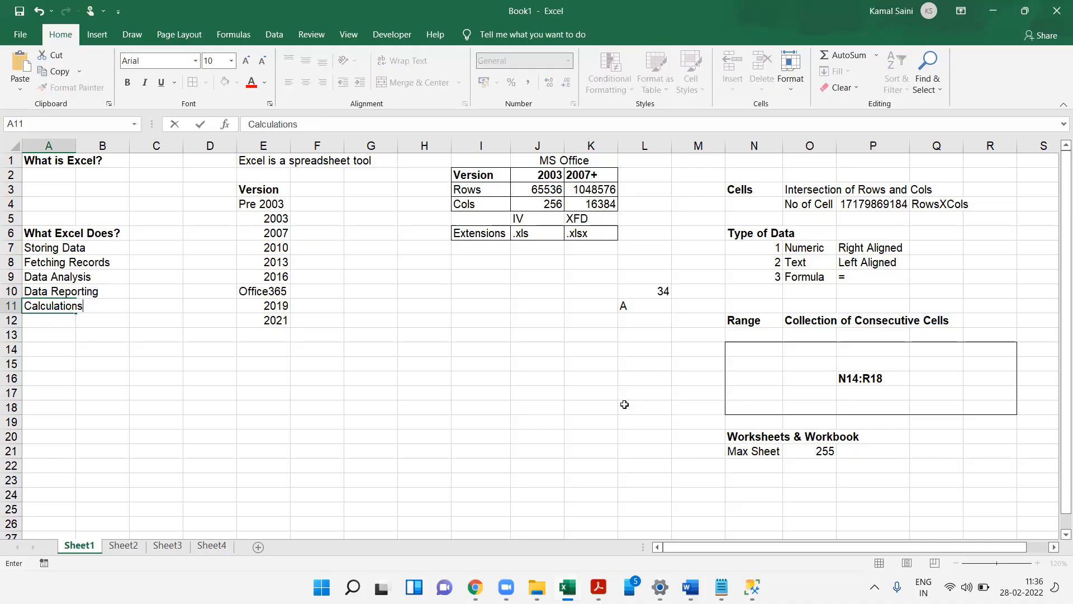
key("Return")
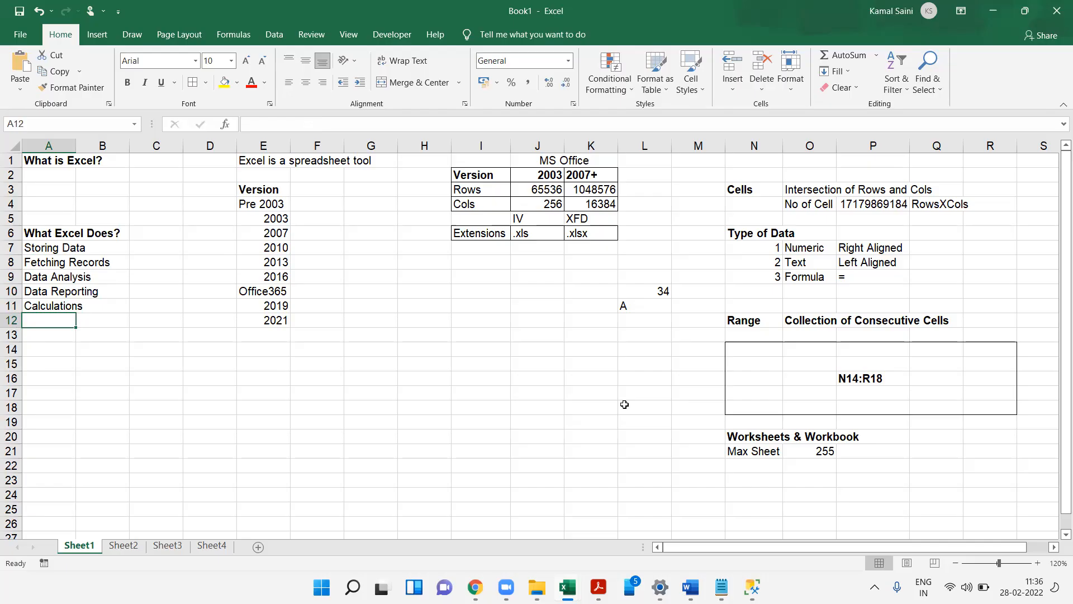
- Review the What Excel Does? list by selecting each entry from A6 to A11
key("Down")
key("Down")
key("Down")
key("Down")
key("Down")
key("Down")
key("Down")
key("Down")
key("Down")
key("Down")
key("Down")
key("Down")
key("Down")
key("Down")
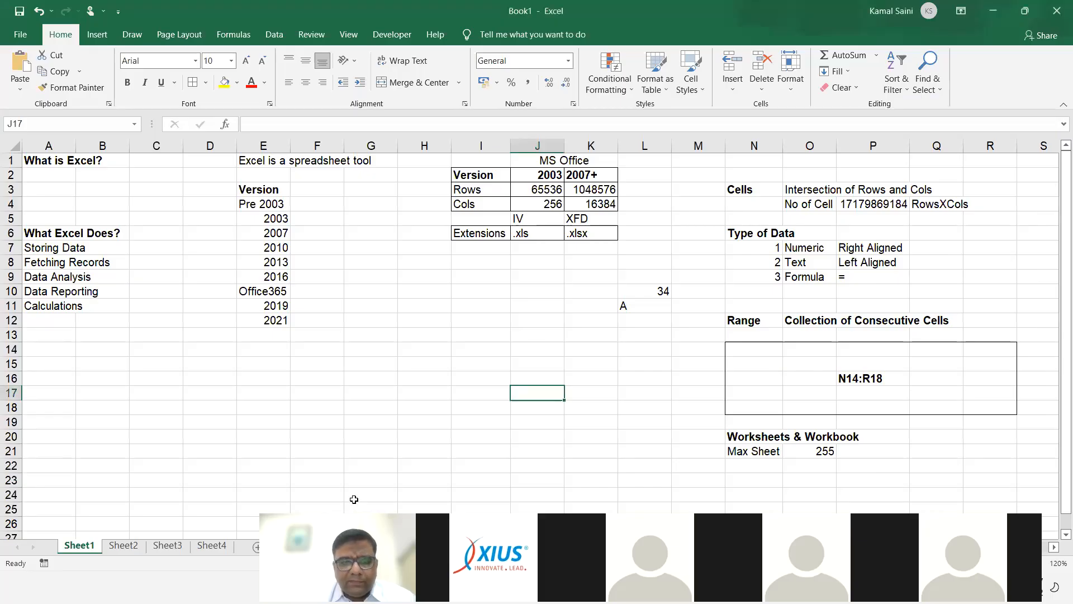
left_click(233, 332)
left_click(49, 228)
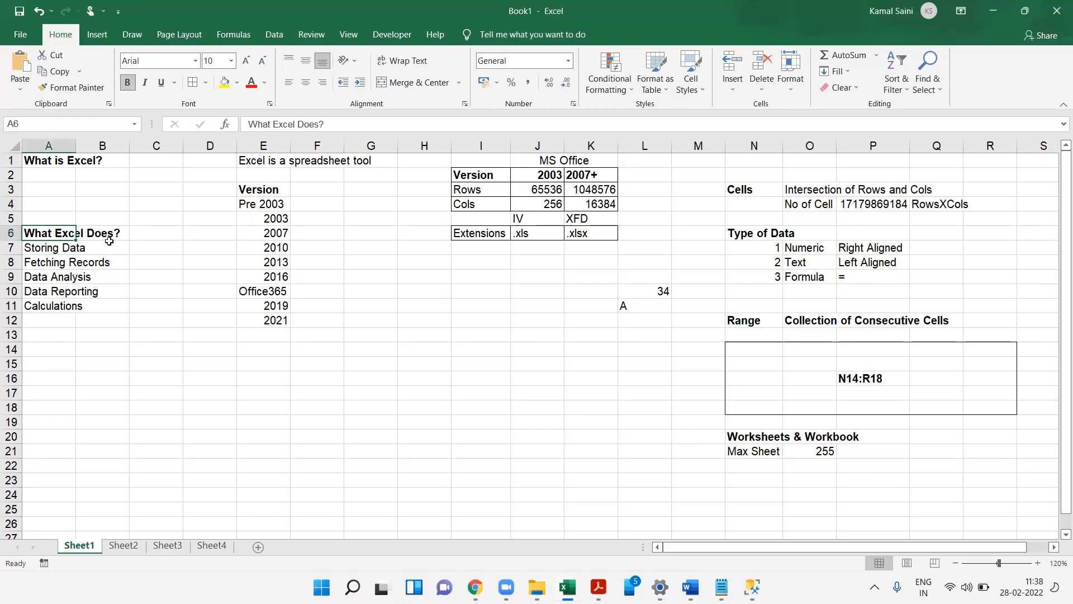
left_click(40, 253)
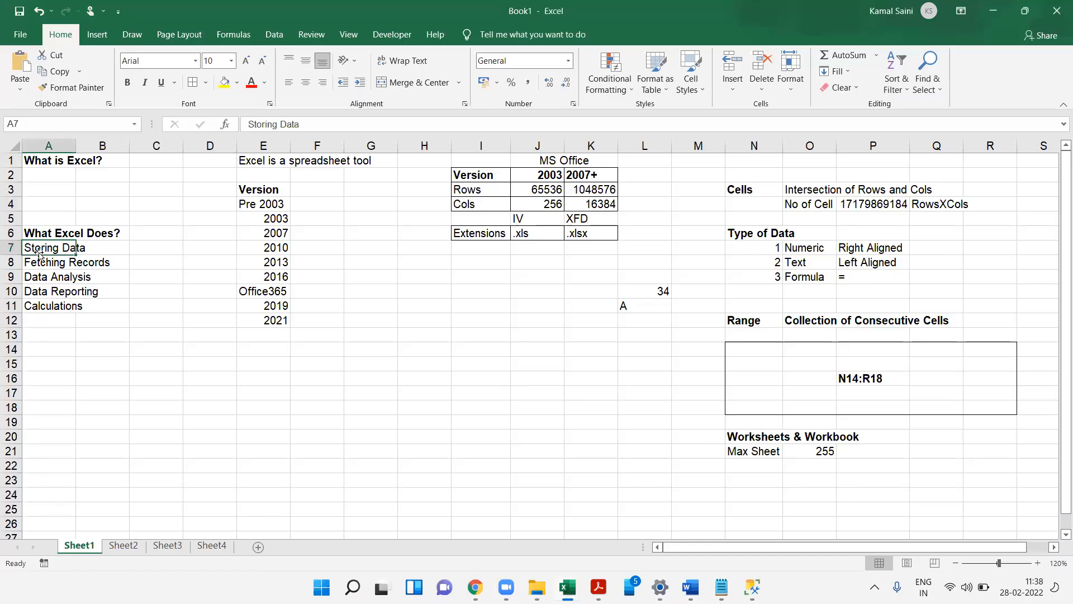
left_click(39, 262)
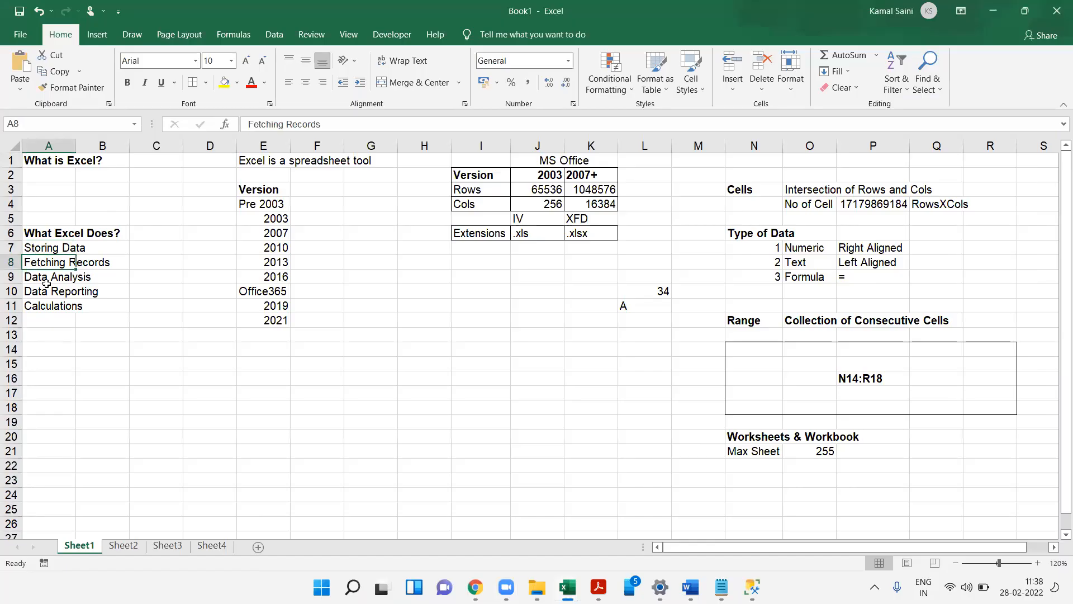
left_click(41, 281)
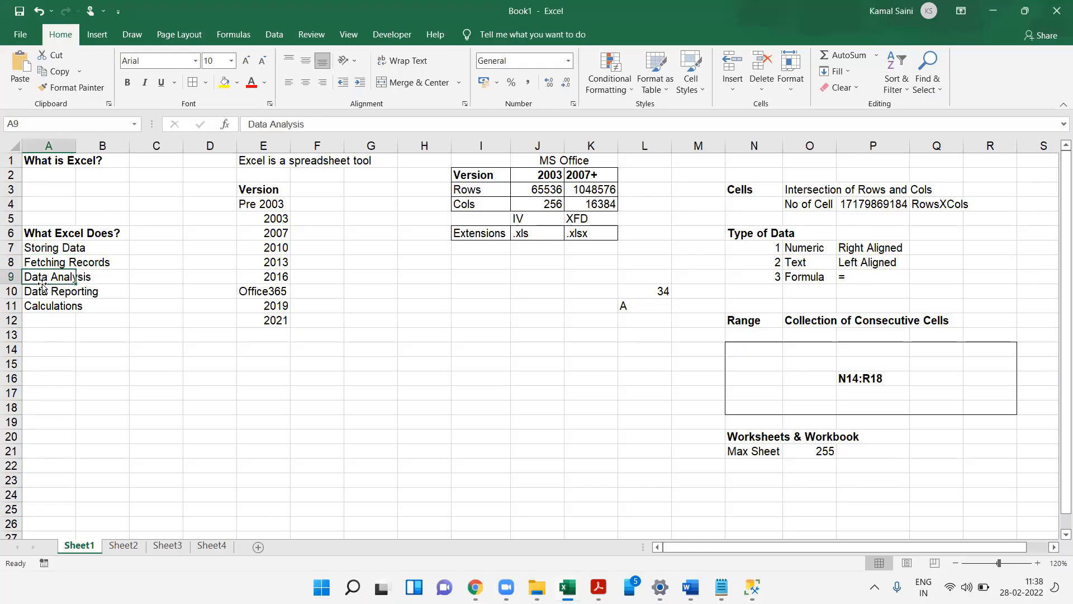
left_click(43, 297)
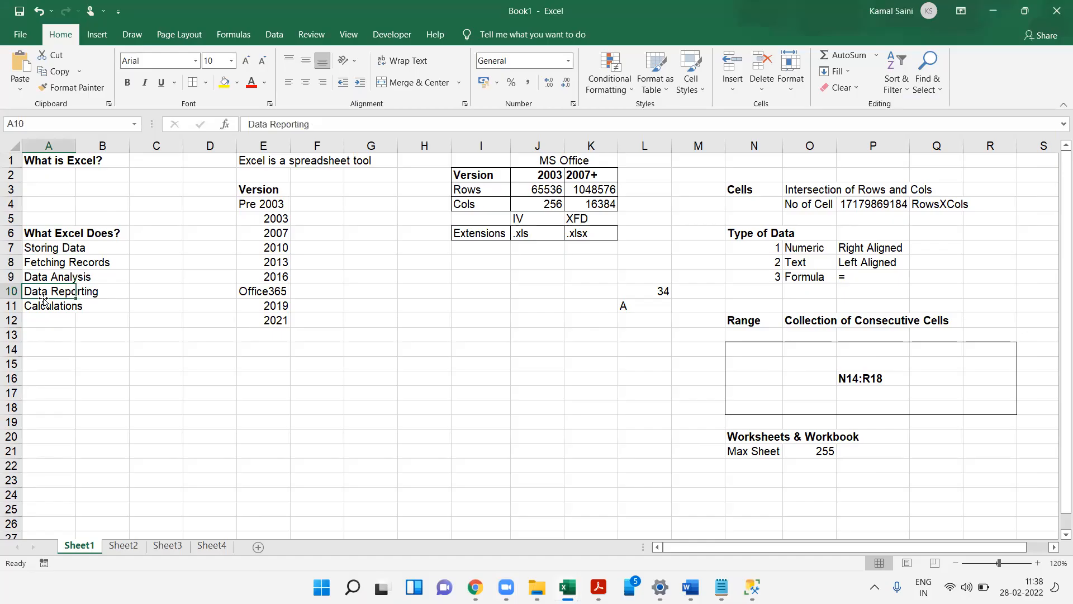
left_click(61, 313)
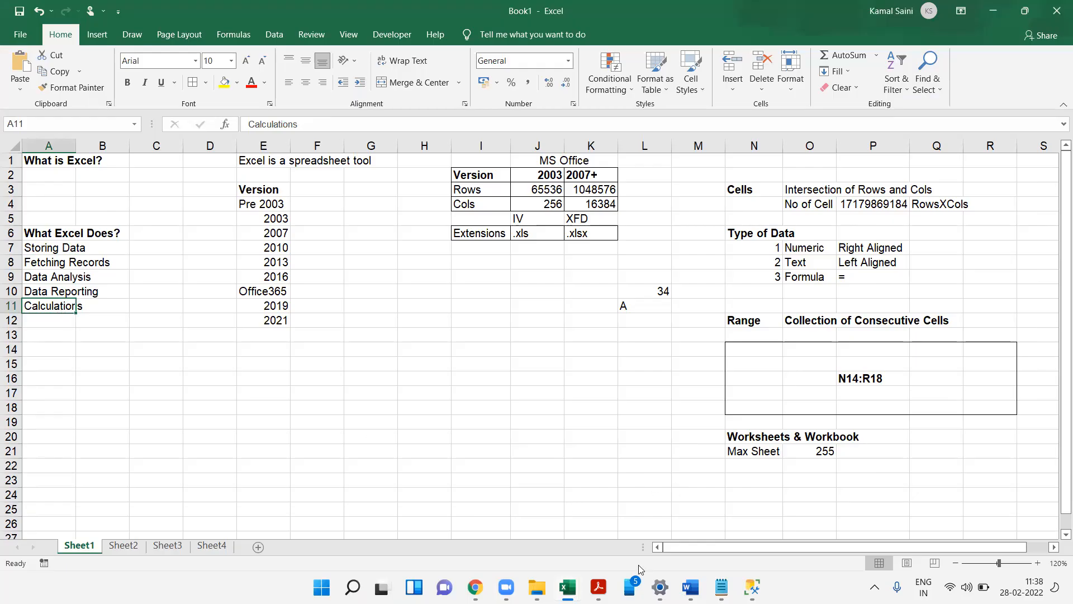
- Widen column A and enter the heading Products in A23
left_click(67, 382)
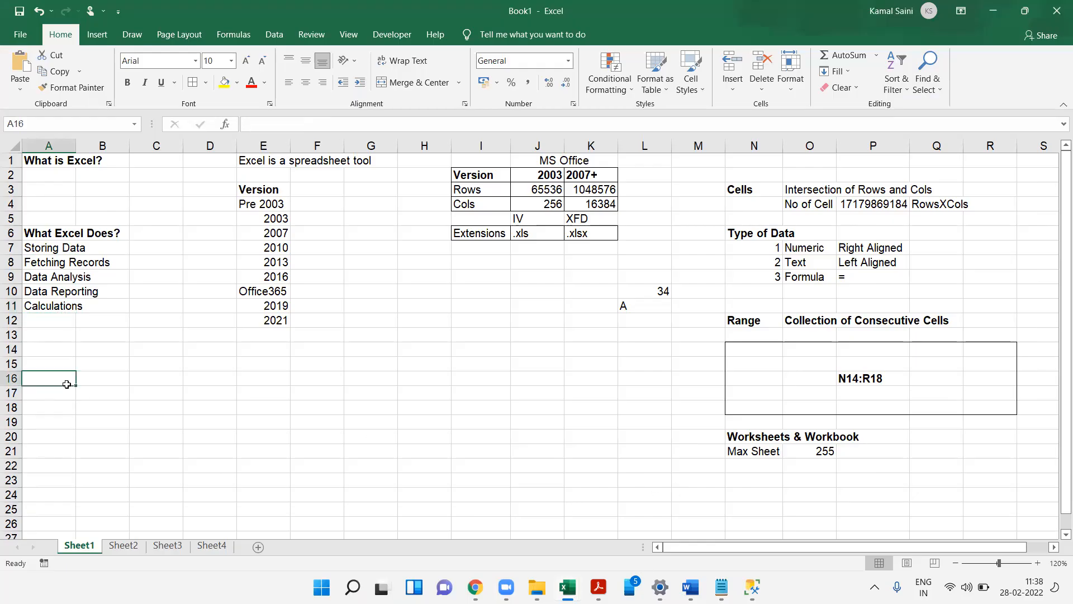
left_click(53, 462)
left_click(64, 500)
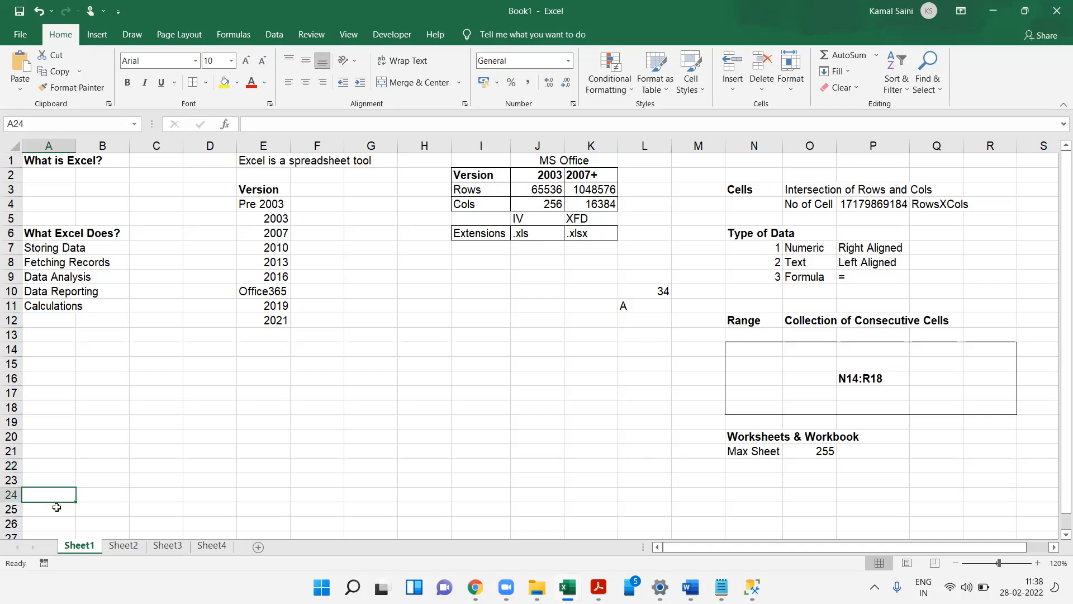
key("Down")
key("Down")
key("Down")
key("Down")
key("Down")
key("Down")
key("Down")
key("Down")
key("Down")
key("Down")
key("Down")
key("Down")
key("Down")
key("Down")
key("Down")
key("Down")
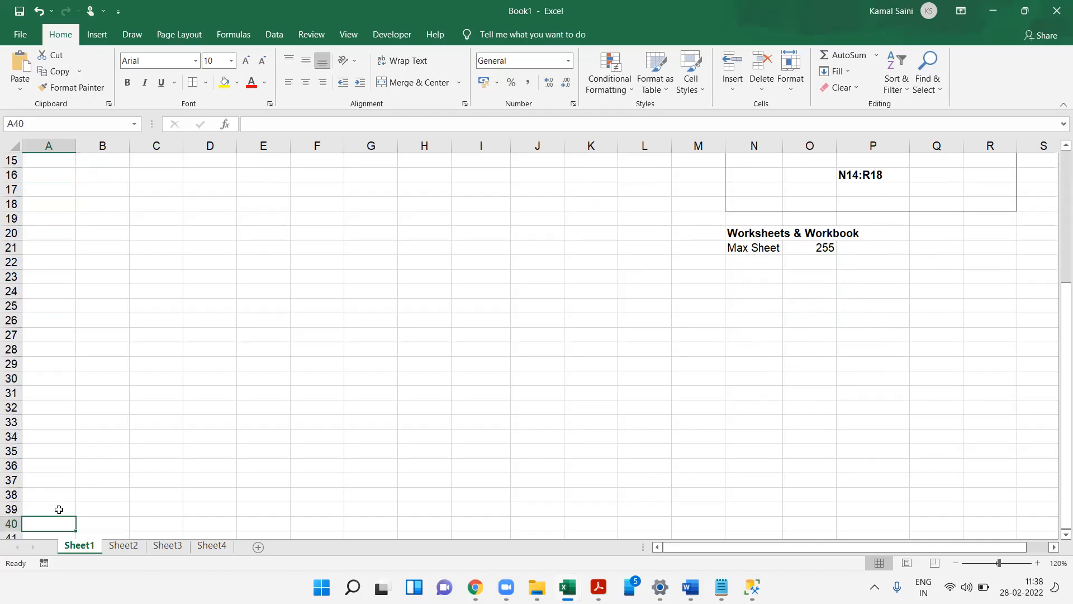
left_click(58, 305)
left_click(52, 279)
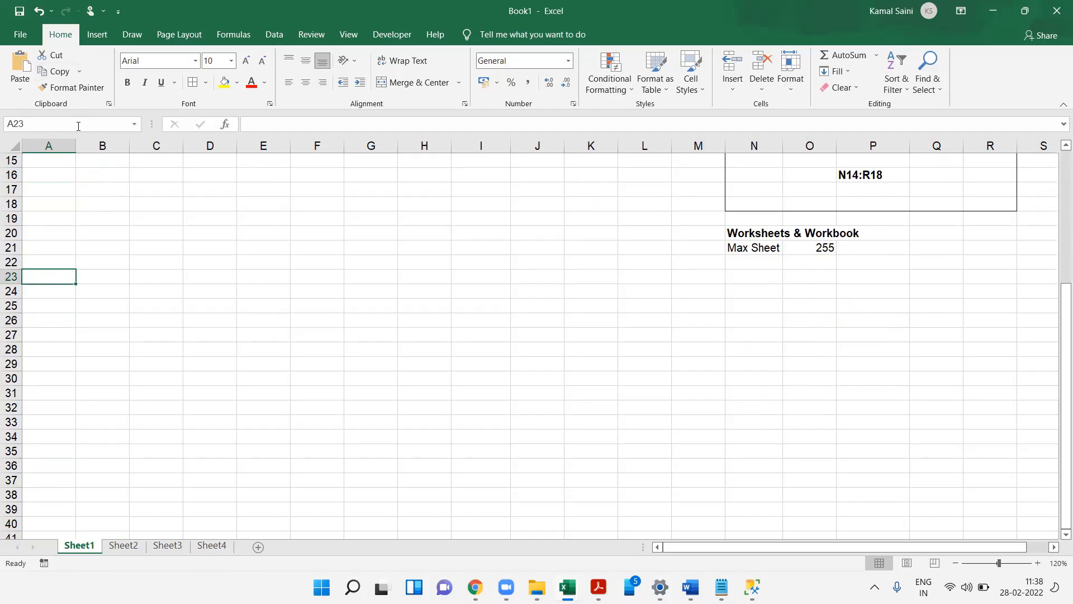
left_click_drag(77, 148, 102, 148)
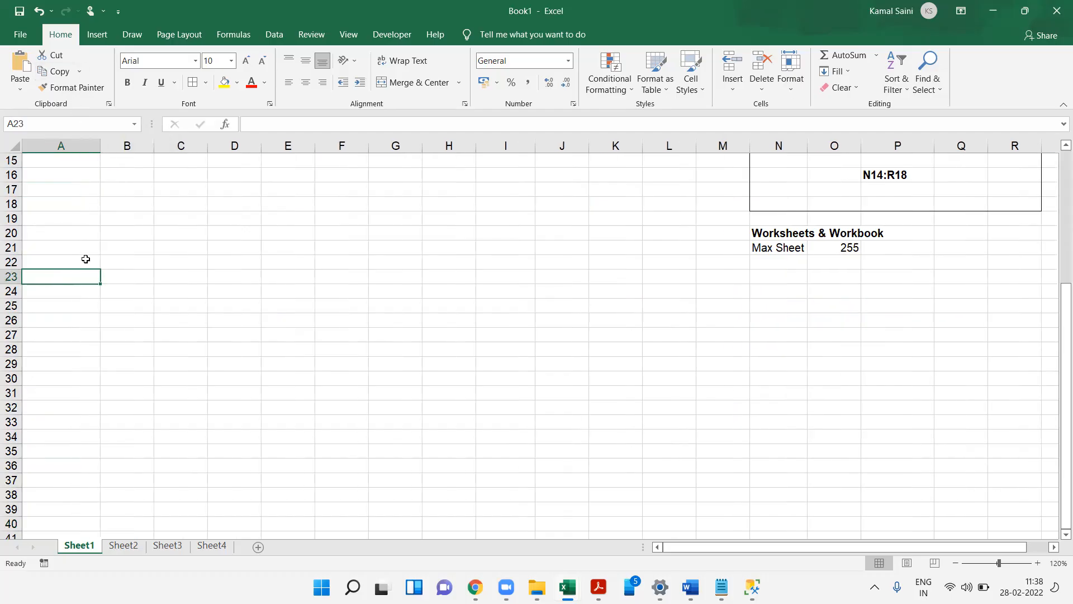
type("Prod")
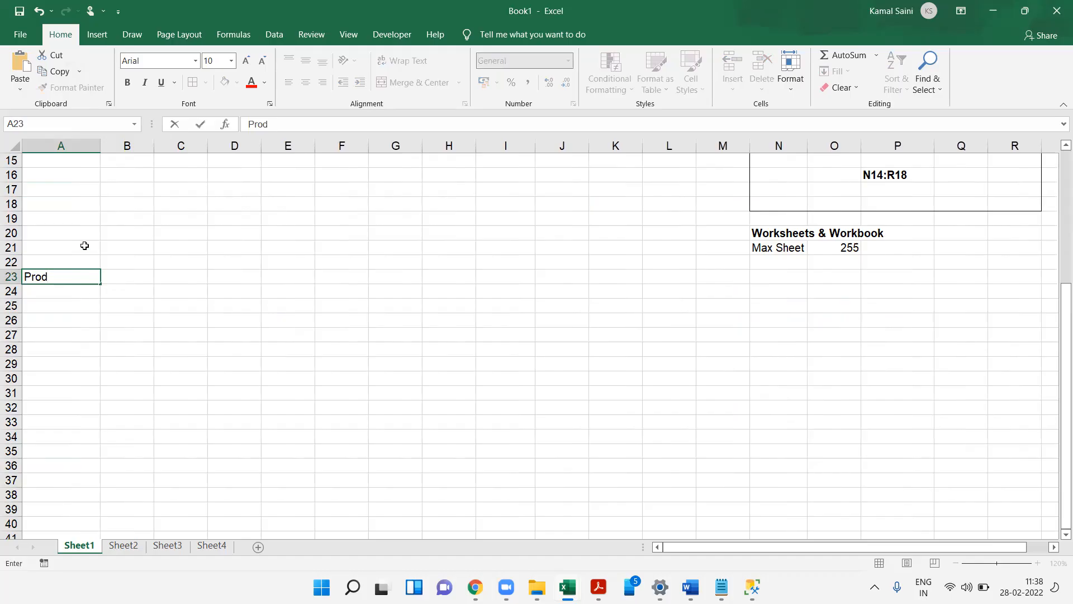
type("ucts")
key("Return")
- List the products Nokia, Samsung, Iball, Vivo, Oppo and Moto in A24 through A29
type("Nokia")
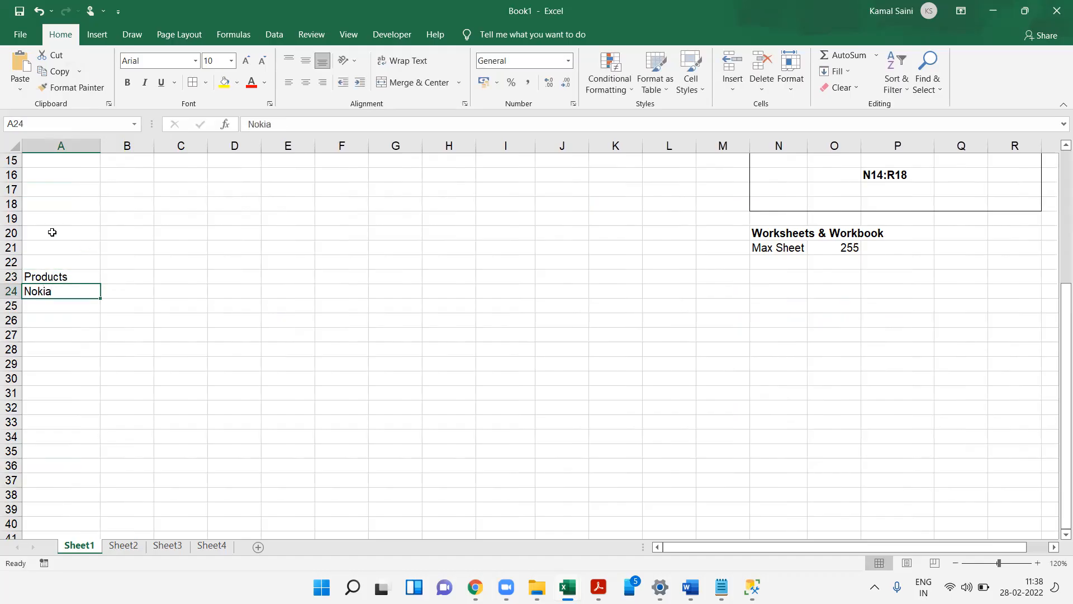
key("Return")
type("Samsung")
key("Return")
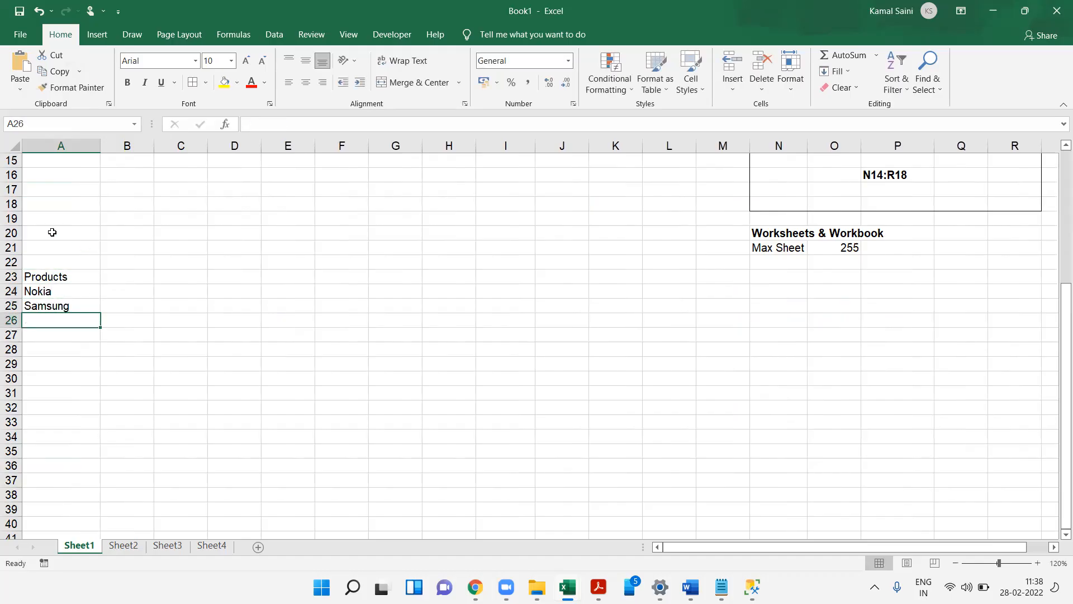
type("Iball")
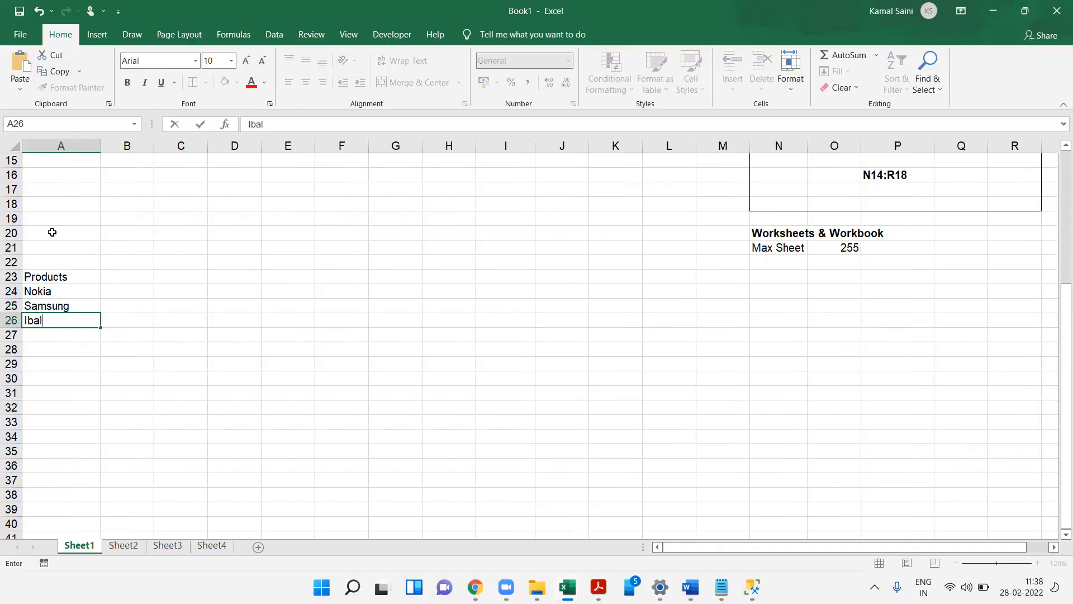
key("Return")
type("Vivop=")
key("BackSpace")
key("BackSpace")
key("Return")
type("Oppo")
key("Return")
type("Moto")
key("Return")
- Bold the Products heading and enter Jan in B23
key("ctrl+Up")
key("ctrl+Up")
key("ctrl+b")
key("Right")
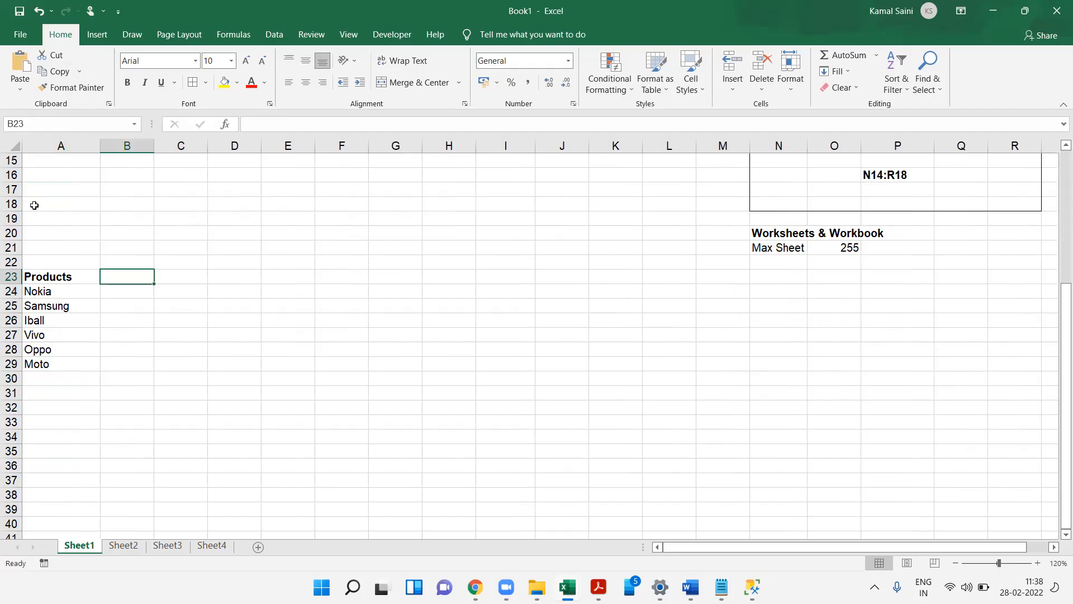
type("Jan")
key("Return")
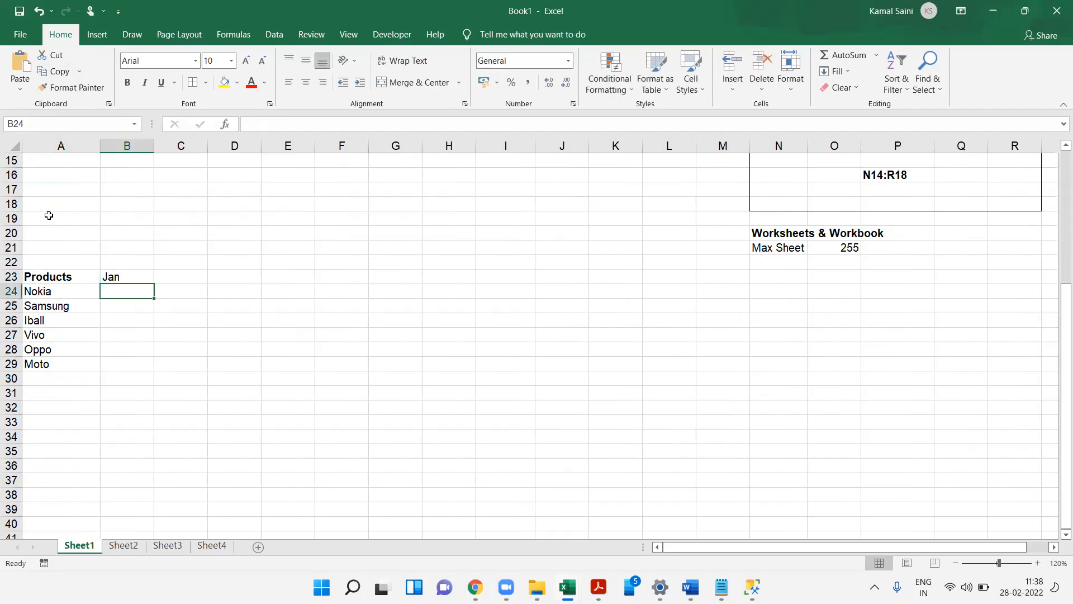
key("Right")
key("Up")
type("Fe")
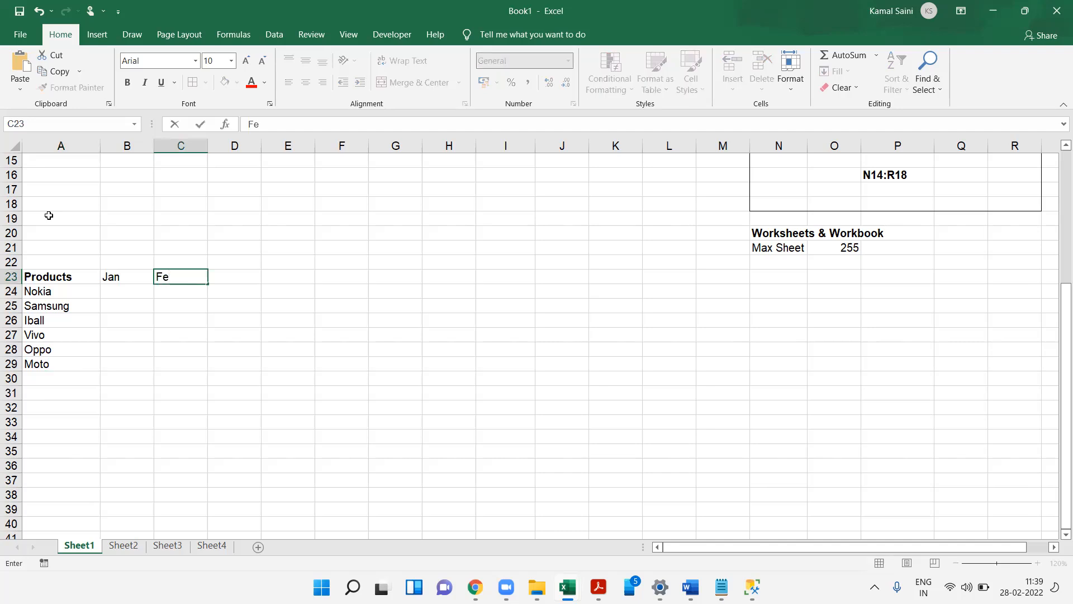
type("b")
key("Right")
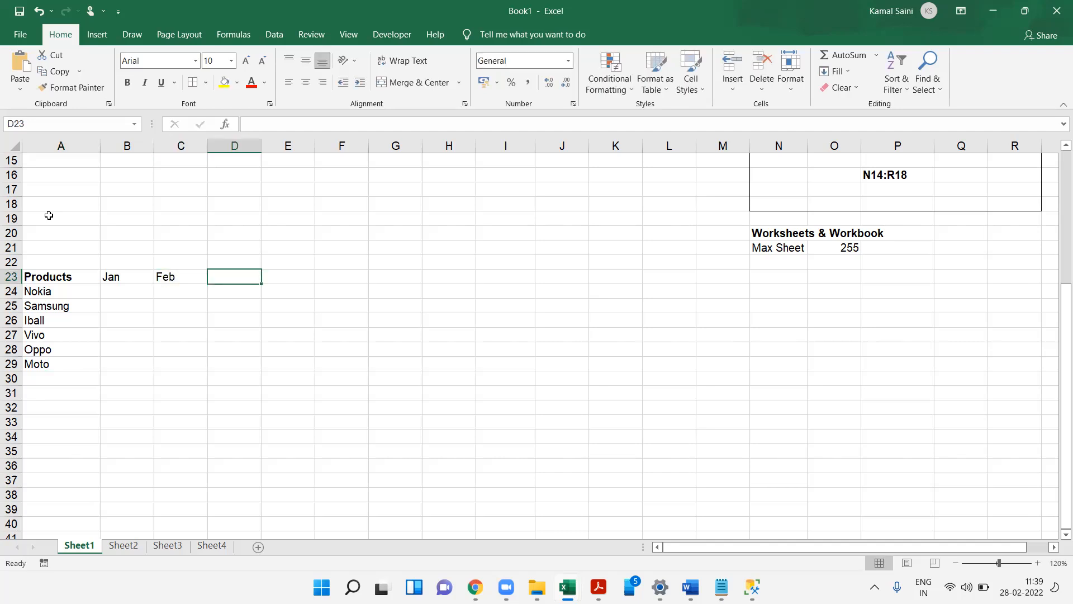
type("Mar")
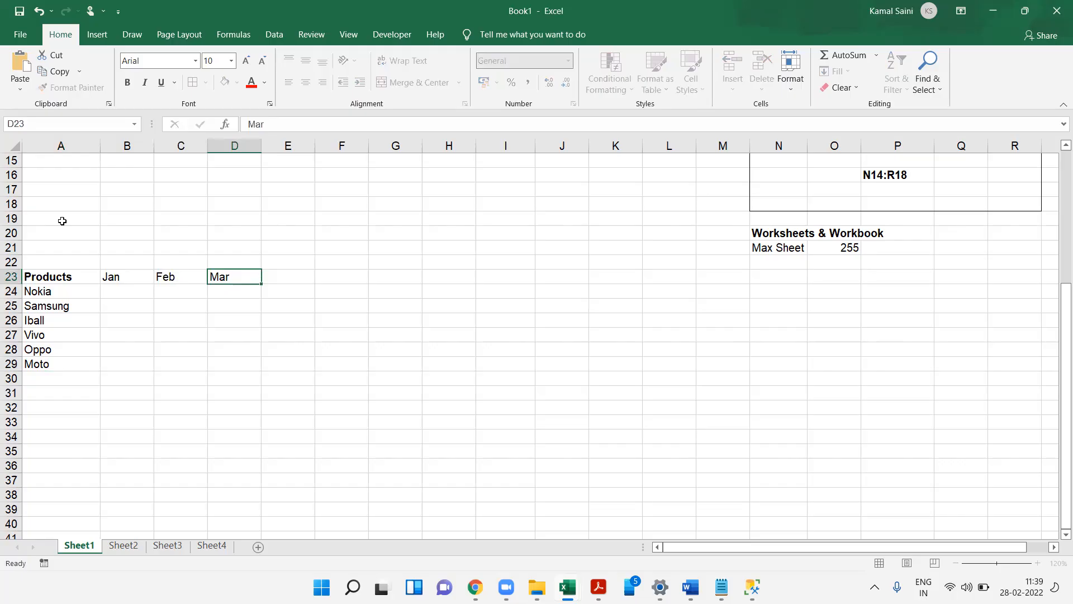
key("shift+Left")
key("Delete")
key("Left")
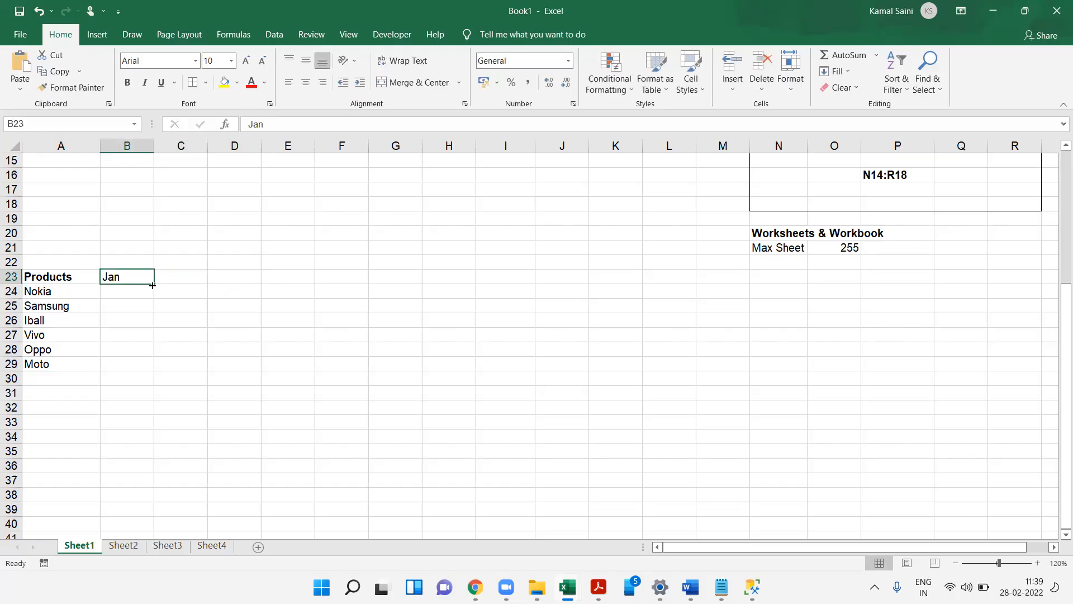
- Fill the month series from Jan in B23 across row 23 to O23
left_click_drag(153, 284, 834, 251)
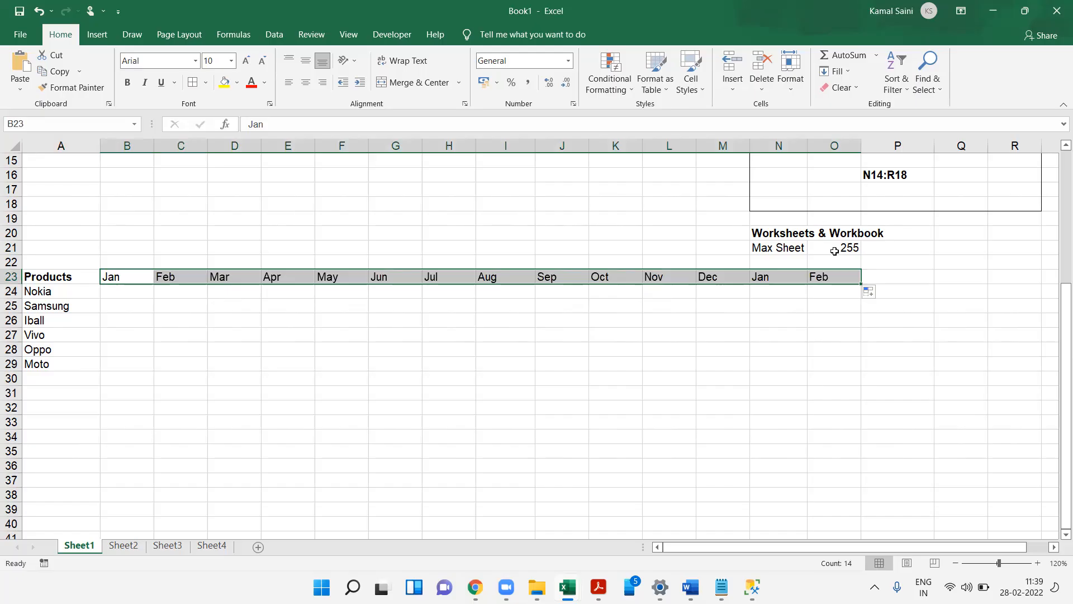
left_click(332, 280)
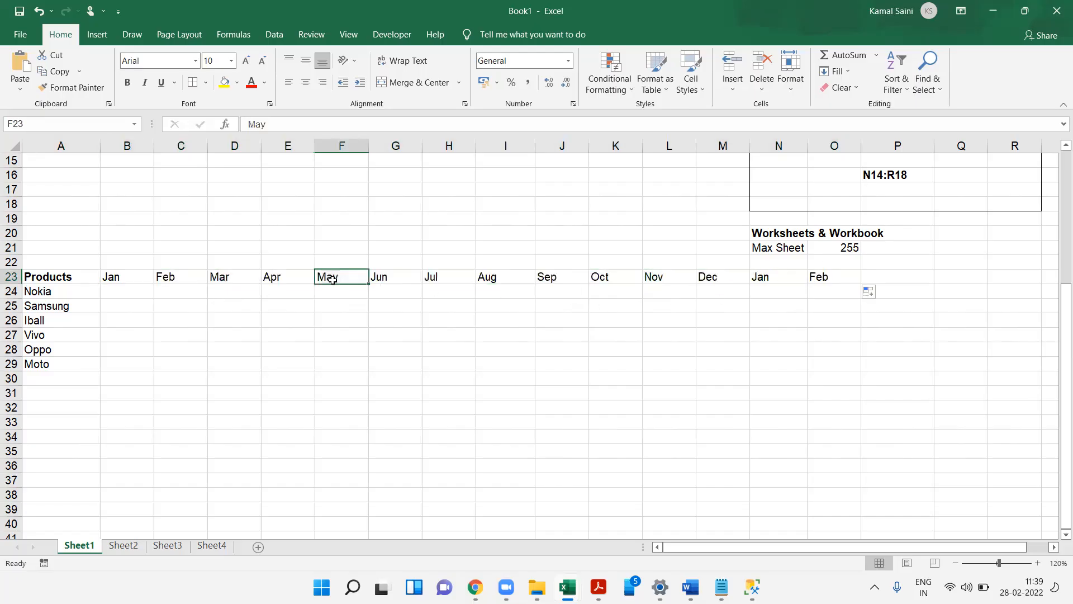
left_click(115, 276)
left_click_drag(150, 280, 175, 427)
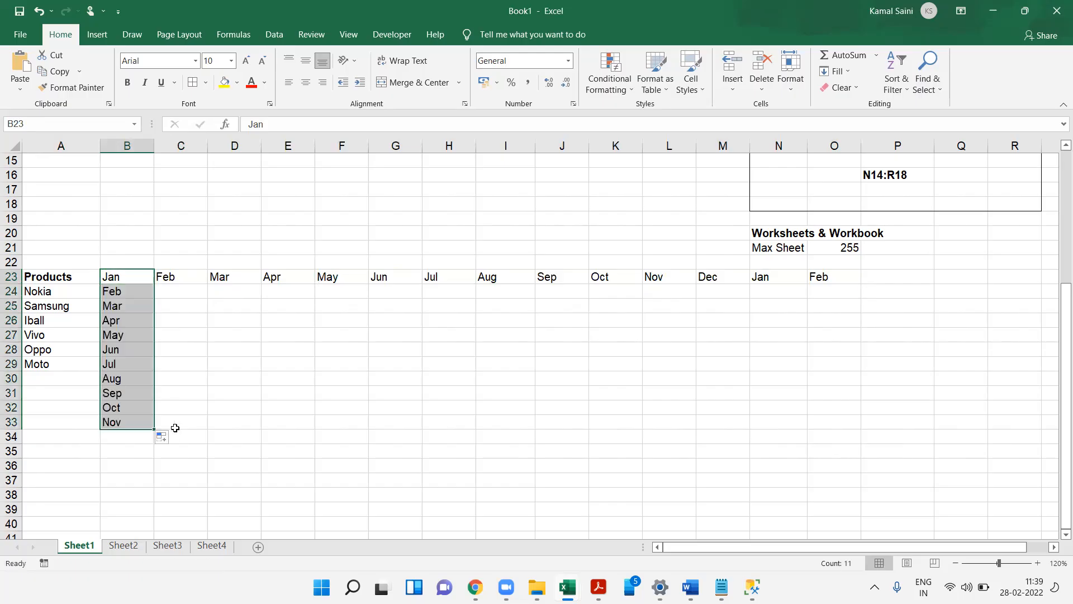
key("ctrl+z")
key("Right")
key("Right")
key("Right")
key("Right")
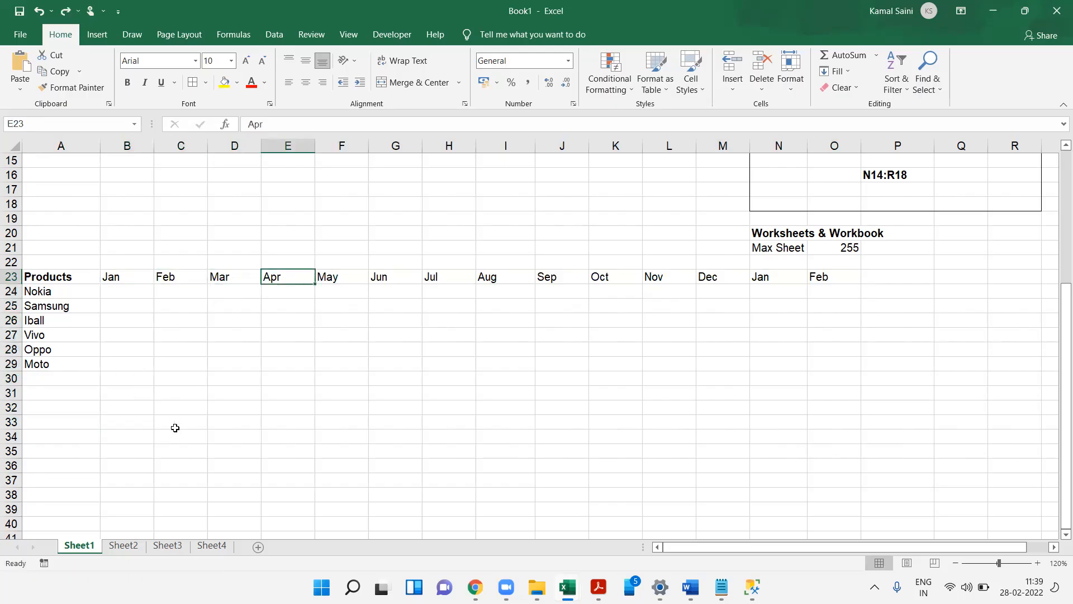
- Clear the month headings after Apr in row 23 and bold the Jan to Apr headings
key("ctrl+shift+Right")
key("Delete")
key("Left")
key("Left")
key("Left")
key("Left")
key("Left")
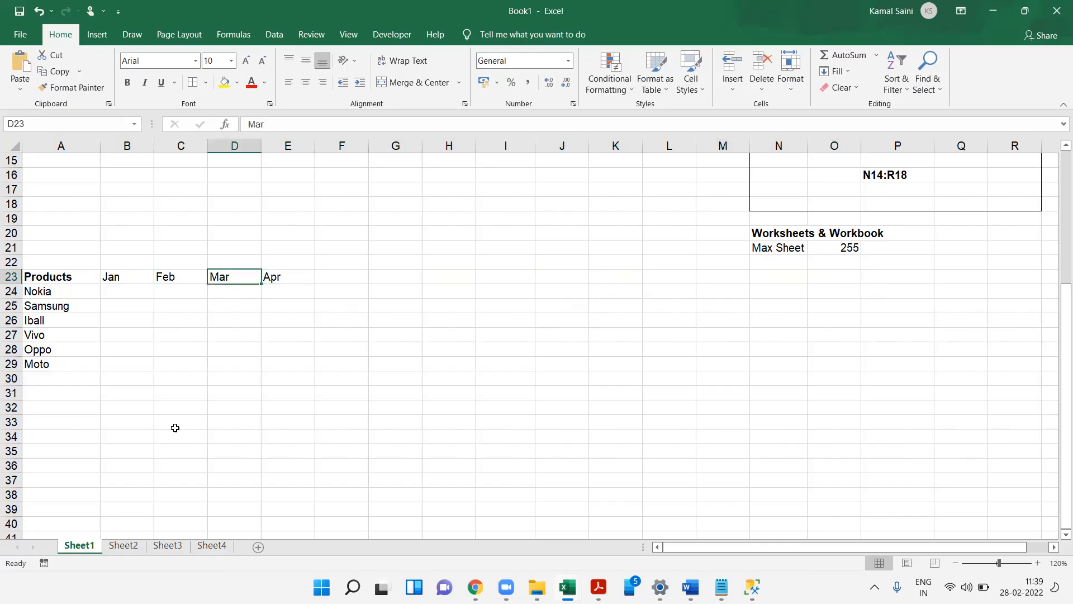
key("Right")
key("ctrl+shift+Right")
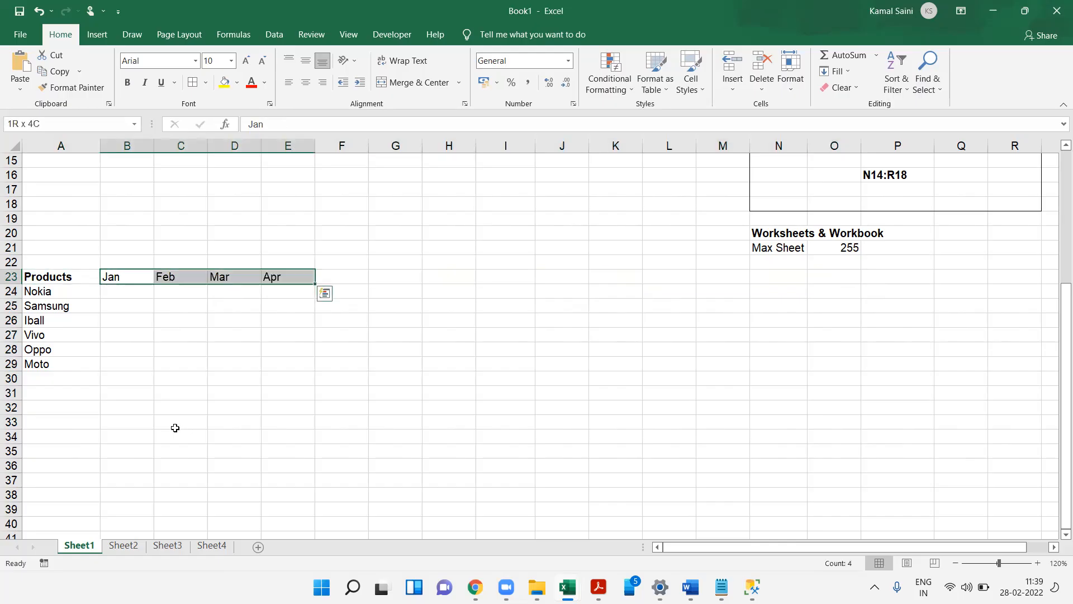
key("ctrl+b")
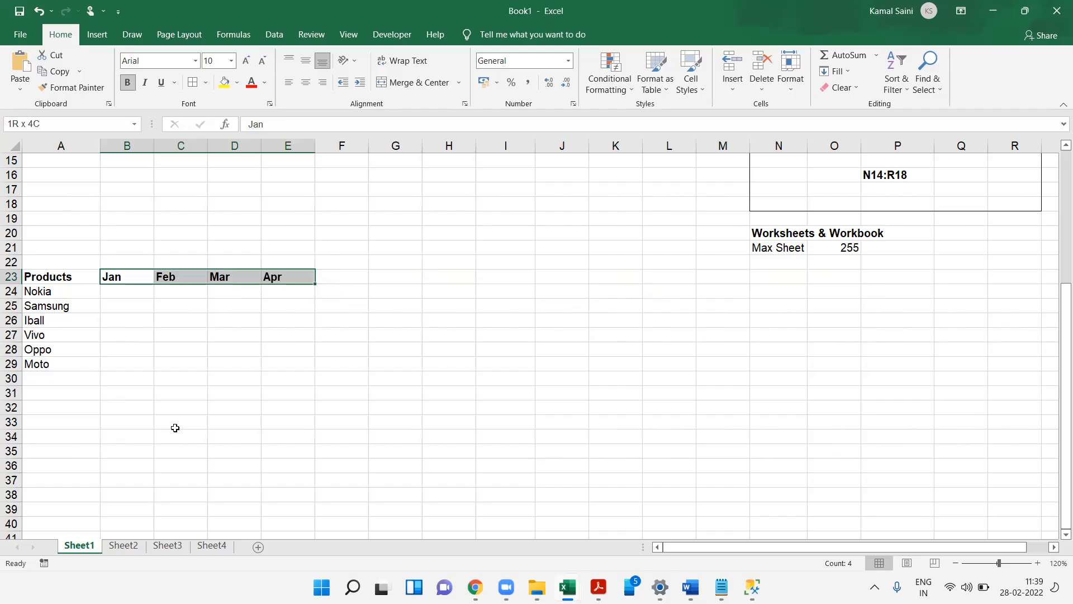
- Enter Sunday in H15, fill the weekday series down to H21, and clear it again
key("Up")
key("Up")
key("Up")
key("Up")
key("Up")
key("Up")
key("Up")
key("Up")
key("Up")
key("Up")
key("Up")
key("Up")
key("Up")
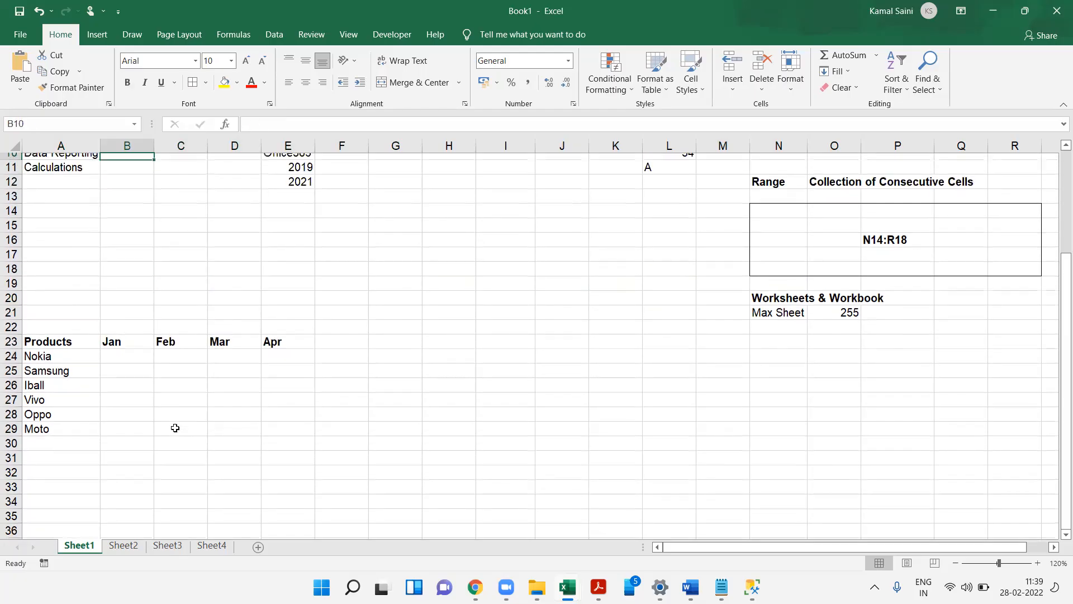
left_click(440, 229)
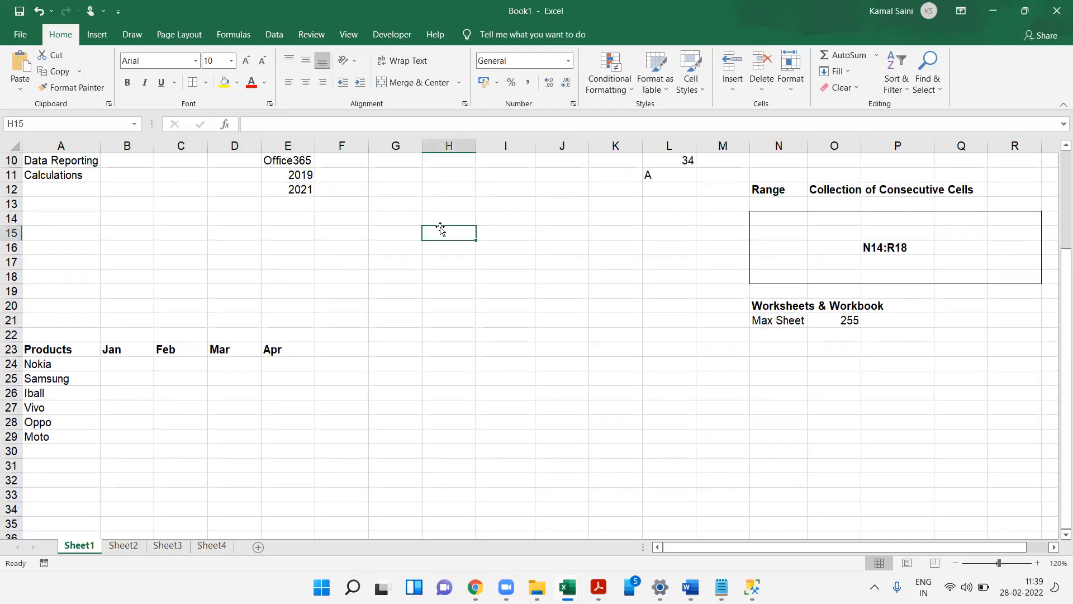
type("Sun")
key("Return")
left_click(440, 229)
type("Sunday")
key("Return")
left_click(440, 226)
left_click_drag(476, 240, 473, 327)
key("Delete")
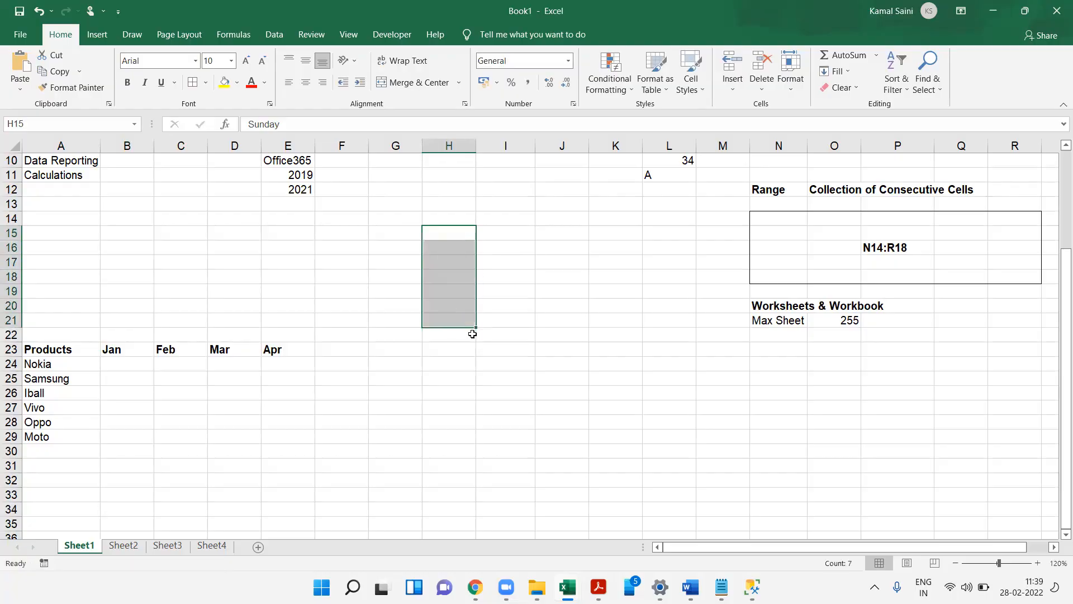
- Enter 1 and 2 in I14:I15 and fill the number series down to I25
key("Up")
key("Right")
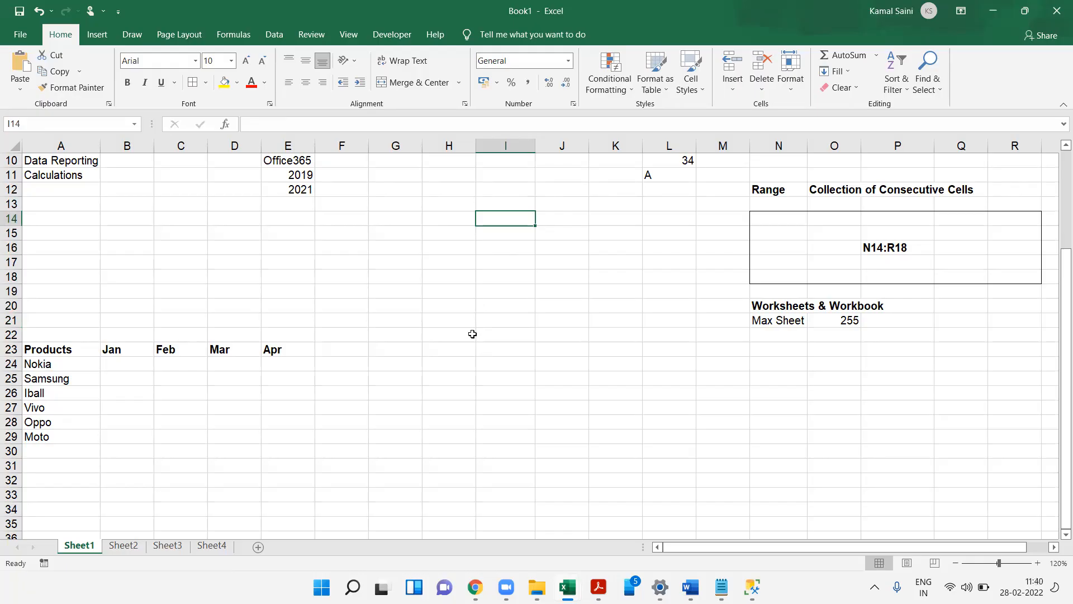
type("12")
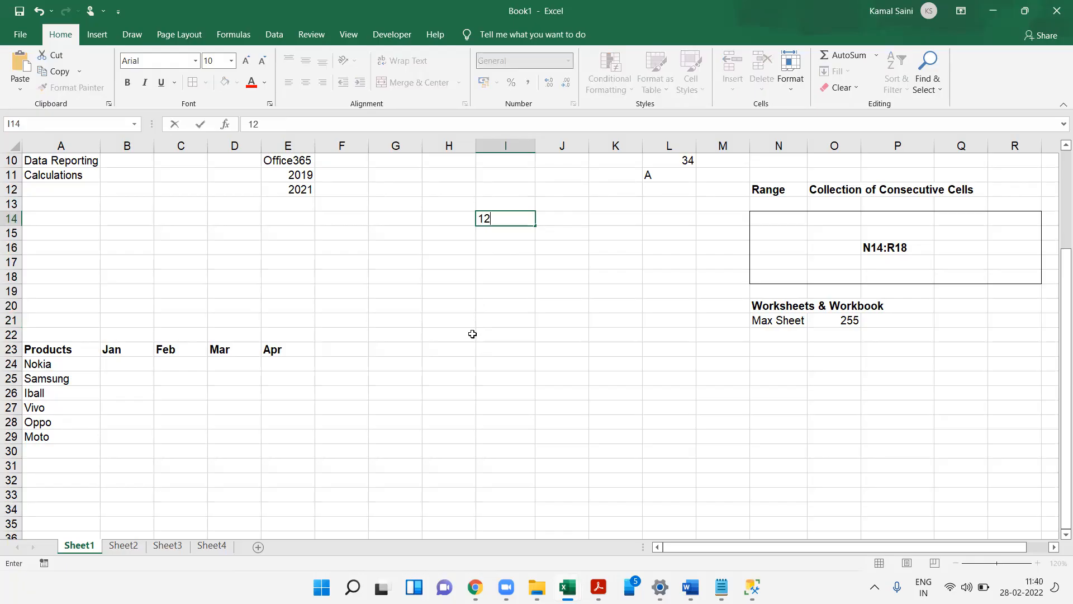
key("BackSpace")
key("Return")
type("2")
key("Up")
key("shift+Down")
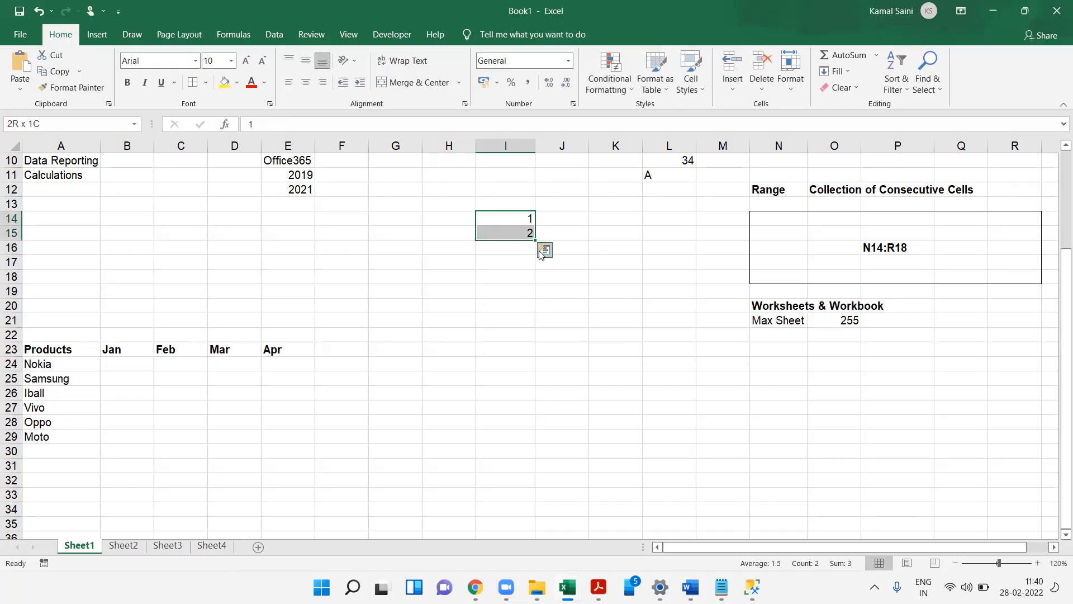
left_click_drag(509, 218, 531, 384)
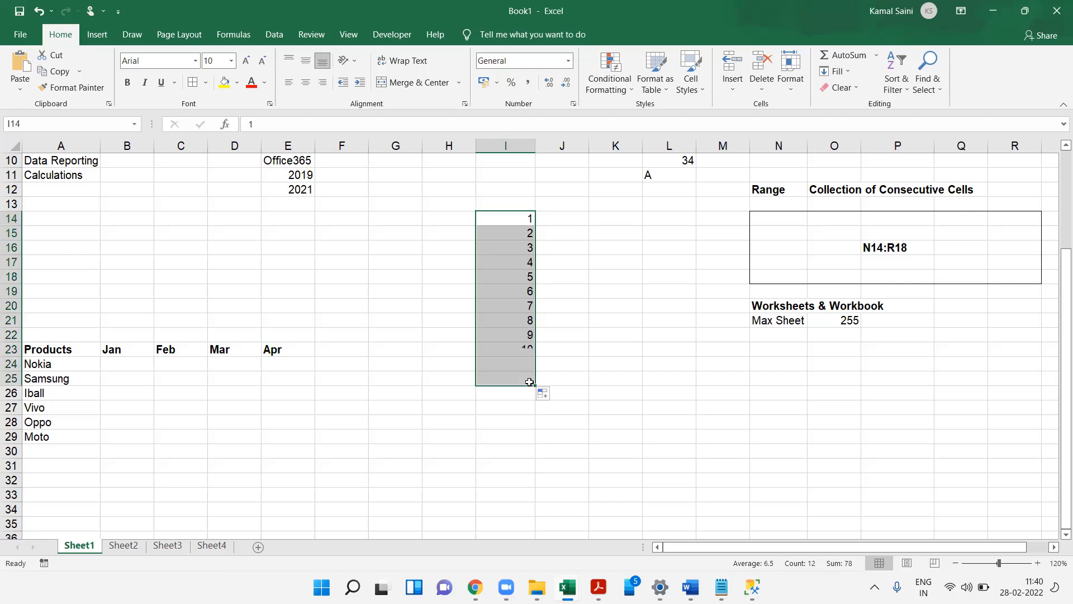
- Enter 5 and 10 in K14:K15 and fill the step-of-5 series down to K27
left_click(609, 218)
type("5")
key("Return")
type("10")
key("Return")
key("Up")
key("Up")
key("shift+Down")
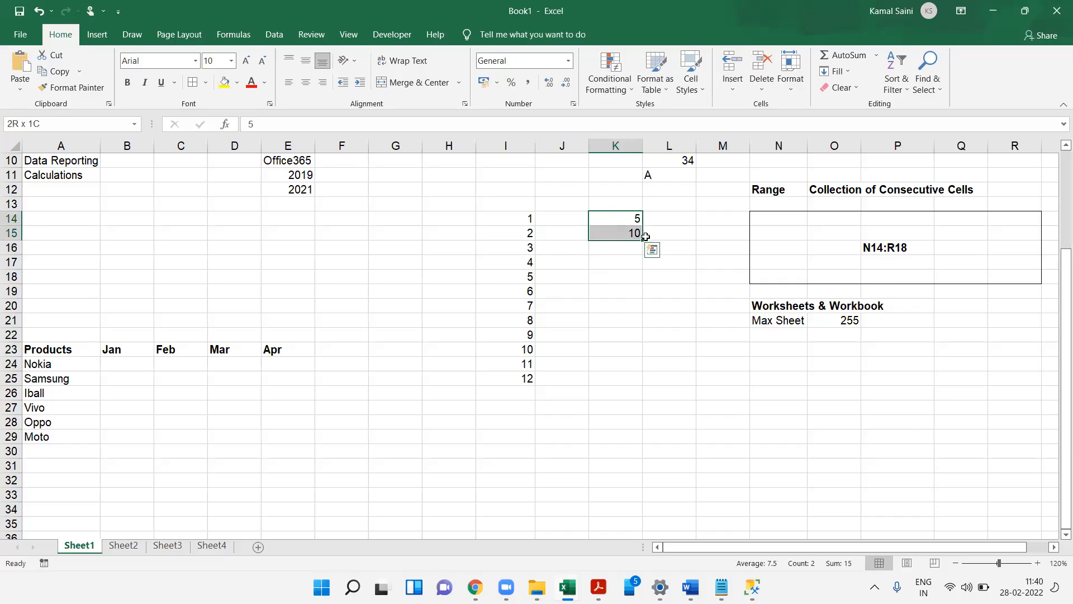
left_click_drag(644, 236, 637, 410)
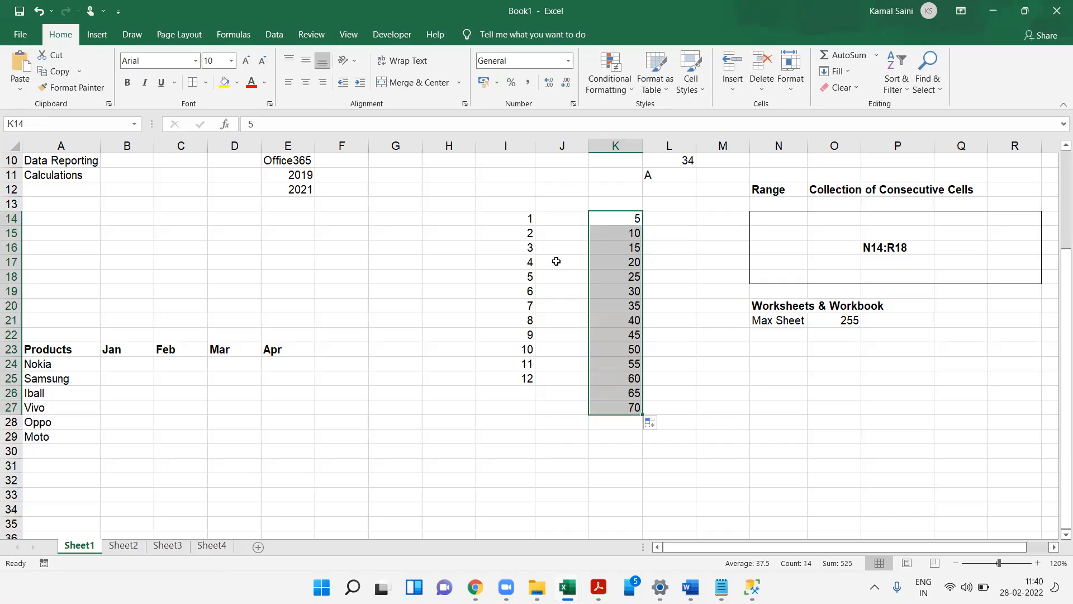
left_click_drag(612, 220, 611, 234)
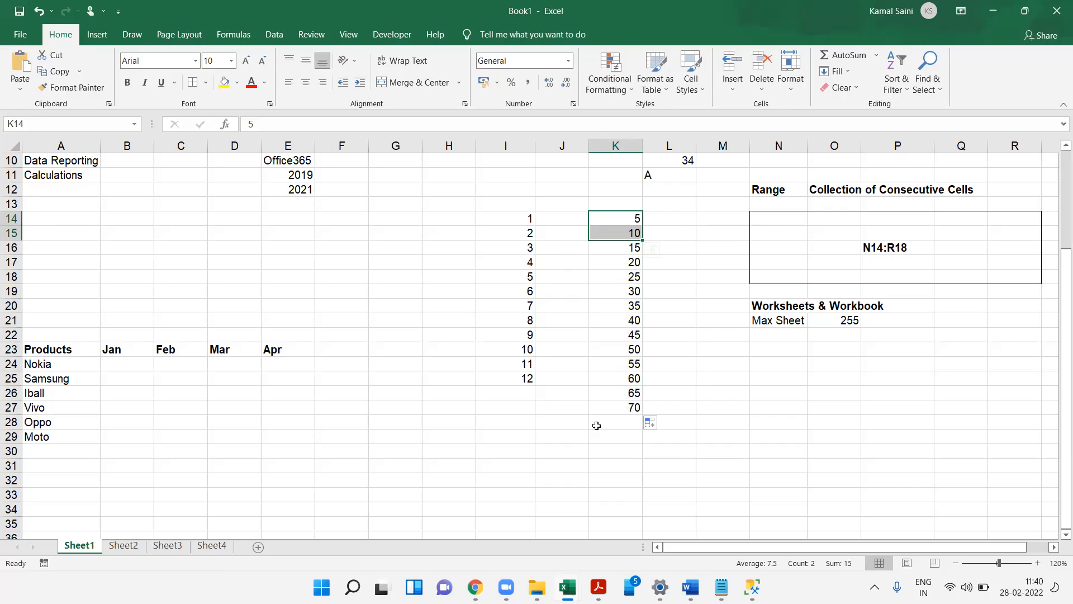
- Clear the number series from columns I to K
left_click(596, 403, "shift")
key("shift+Left")
key("shift+Left")
key("Delete")
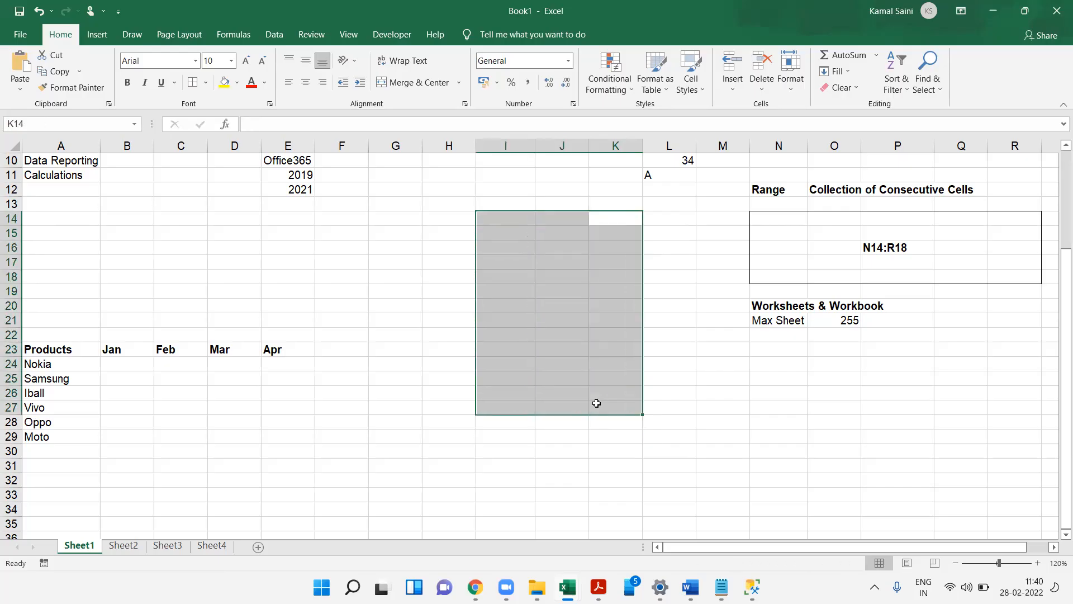
- Fill B24:E29 with RANDBETWEEN random numbers starting at 10 and paste them as values
left_click_drag(126, 366, 265, 440)
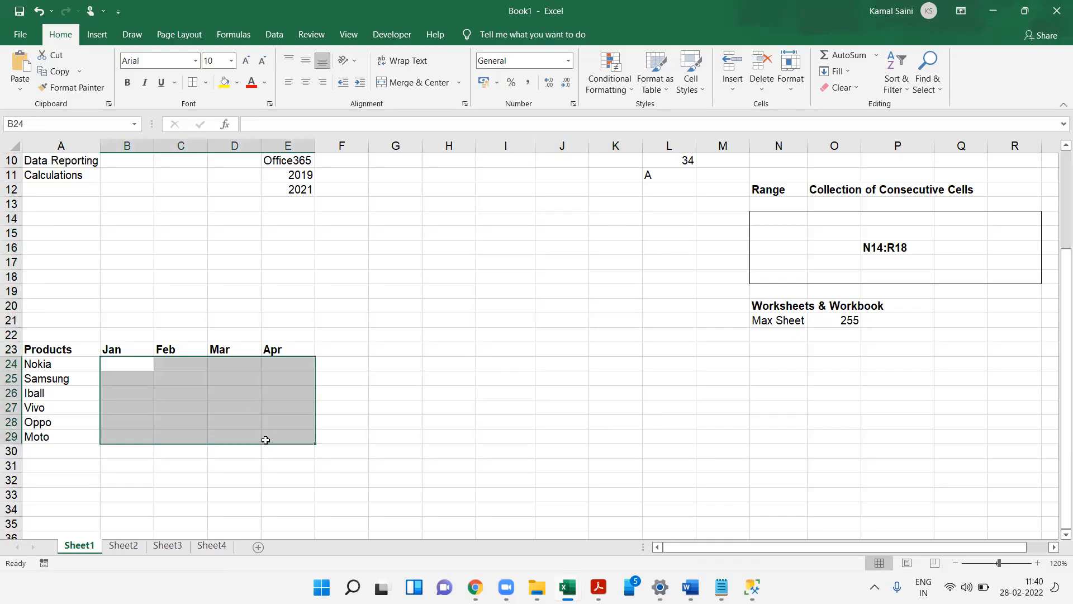
type("=RAND(")
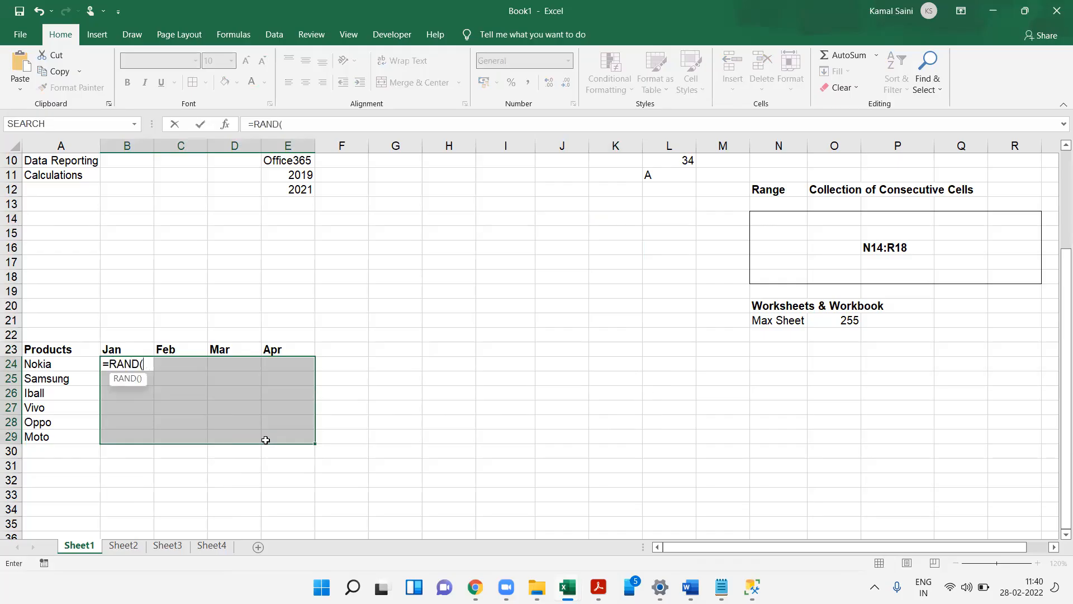
key("BackSpace")
key("Down")
key("Tab")
type("1,100)")
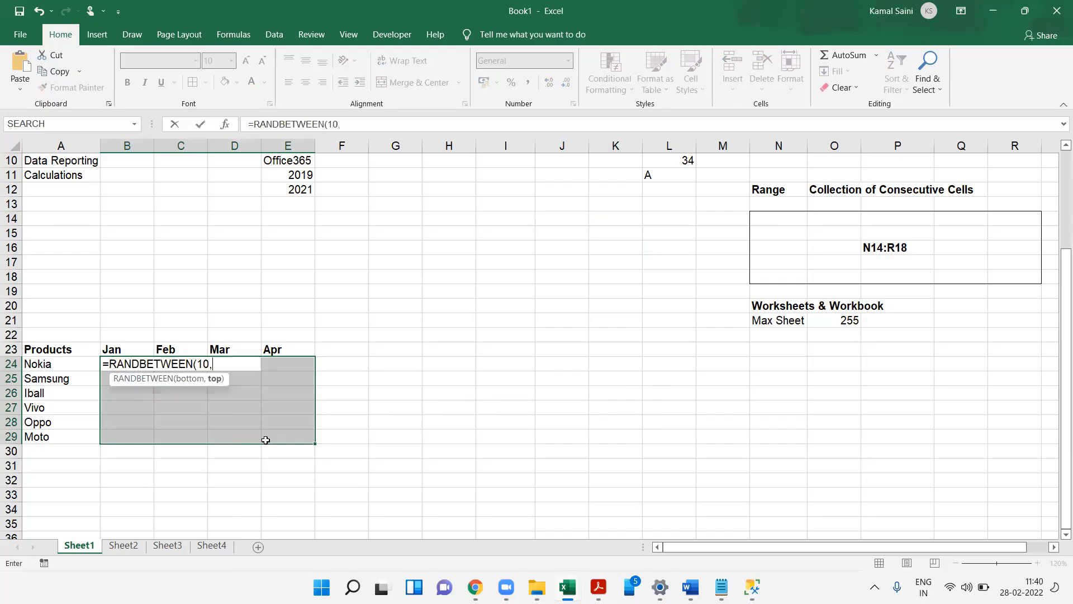
key("Return")
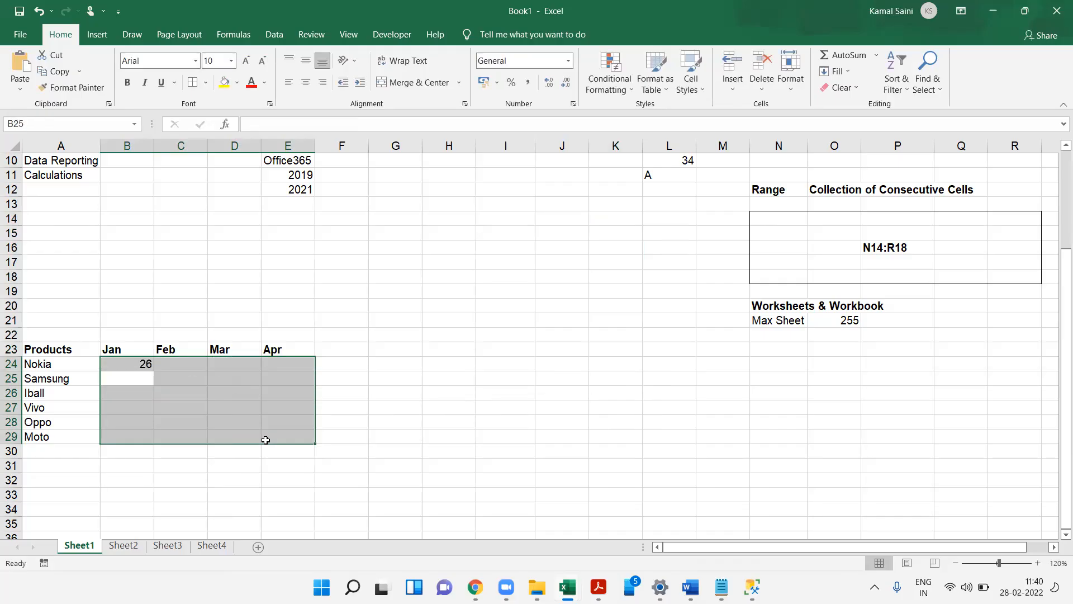
type("=RANDBETWEEN(10,99)")
key("ctrl+c")
key("ctrl+alt+v")
key("v")
key("Return")
- Add borders around all cells of the products table A23:E29
key("Left")
key("ctrl+Up")
key("ctrl+shift+Down")
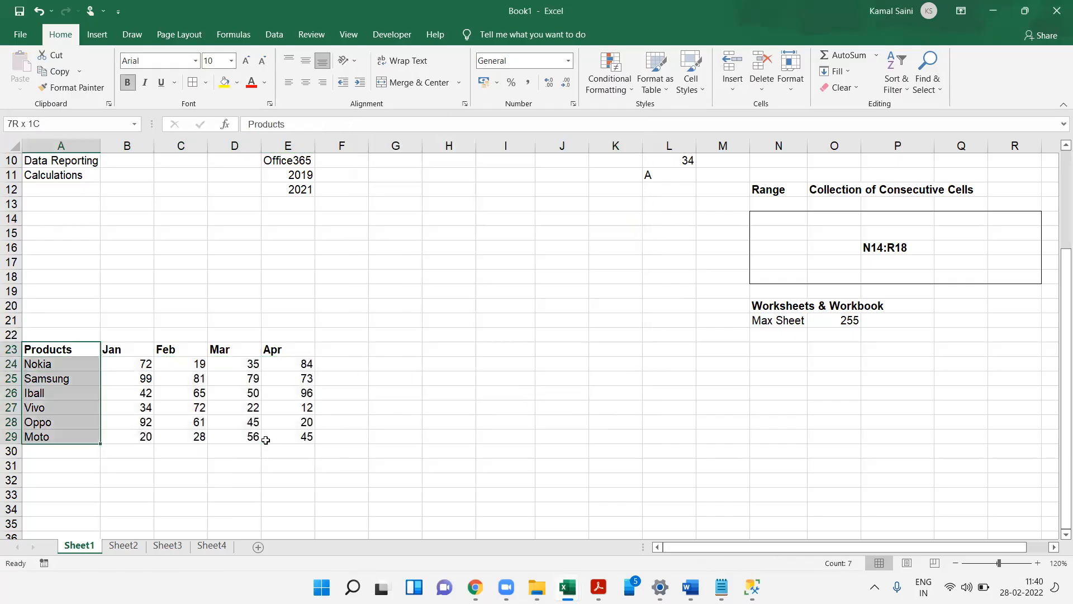
key("ctrl+shift+Right")
key("Right")
key("Right")
key("Right")
key("Right")
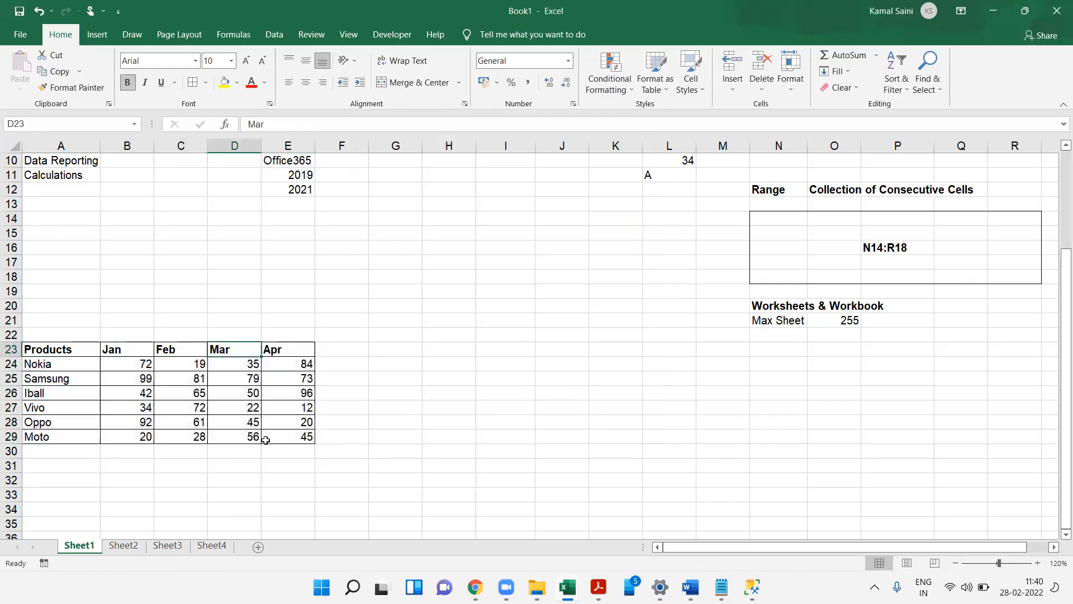
- Enter the syntax note RandBetween(MinNum,MaxNum) in B15
left_click(143, 234)
type("RandBetween")
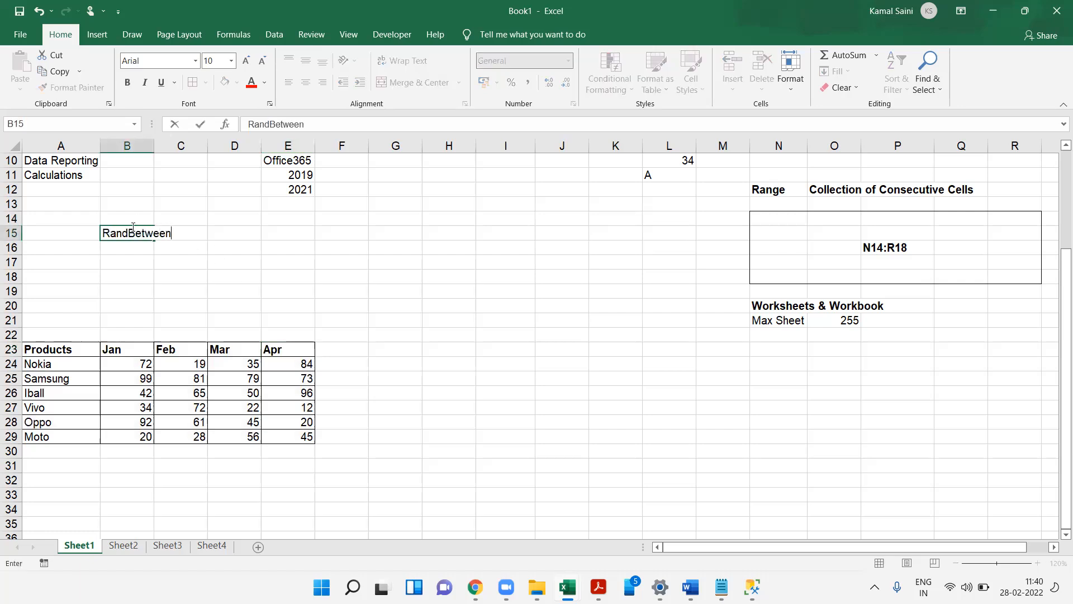
key("Return")
left_click(133, 227)
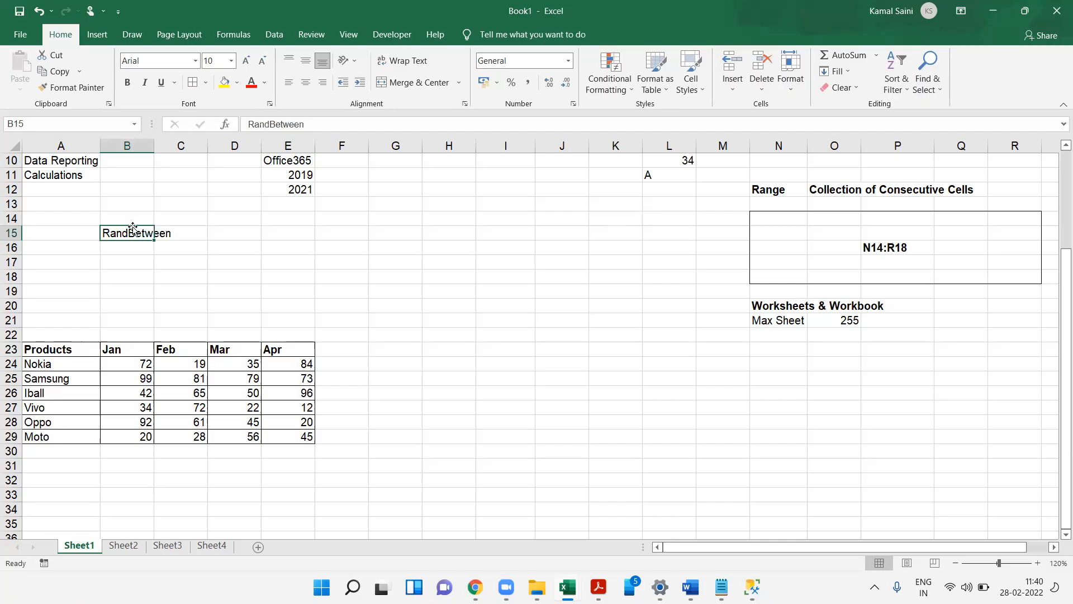
key("F2")
type("(")
type("Lower")
key("BackSpace")
key("BackSpace")
key("BackSpace")
key("BackSpace")
key("BackSpace")
type("MinM")
type("um,Max")
type("Num)")
key("Return")
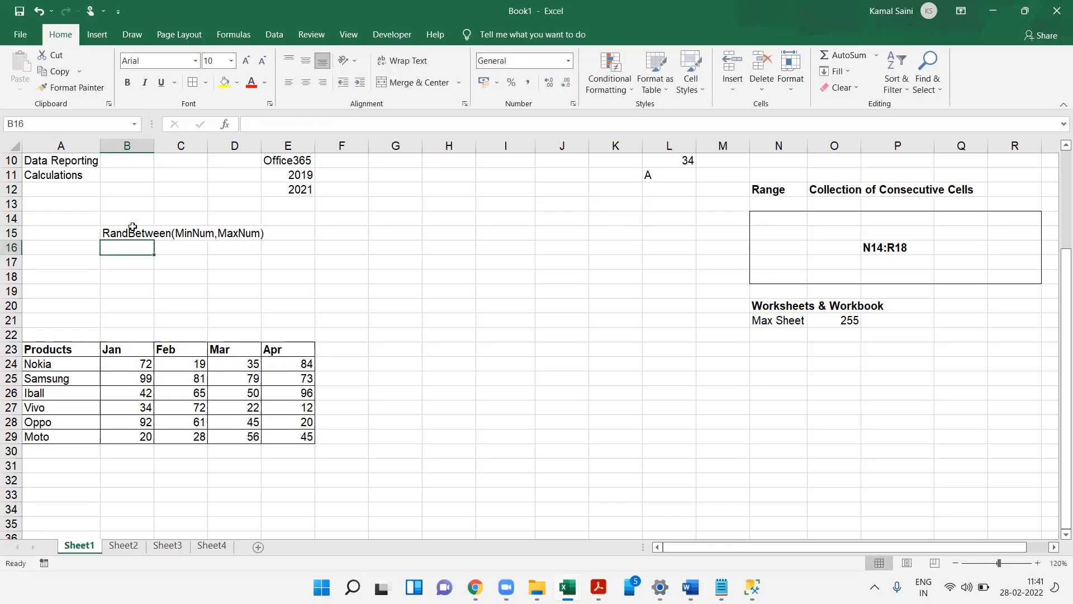
- Enter =RANDBETWEEN(10,99) into every cell of B24:E29 at once
left_click_drag(134, 364, 294, 432)
type("==ran")
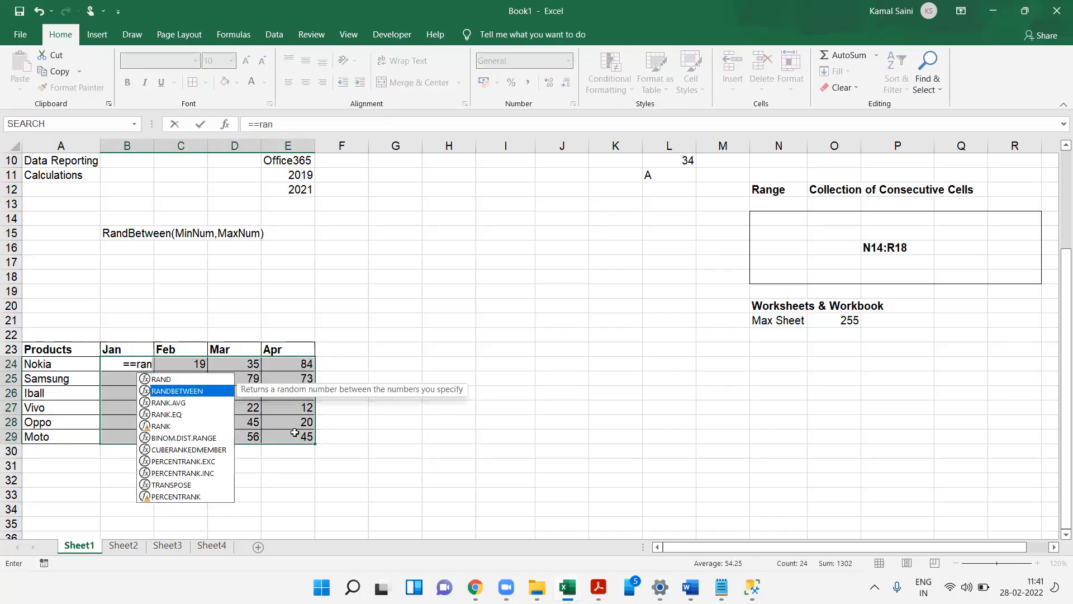
key("BackSpace")
key("BackSpace")
type("ran")
key("Down")
key("Tab")
type("10m")
key("BackSpace")
type(",99)")
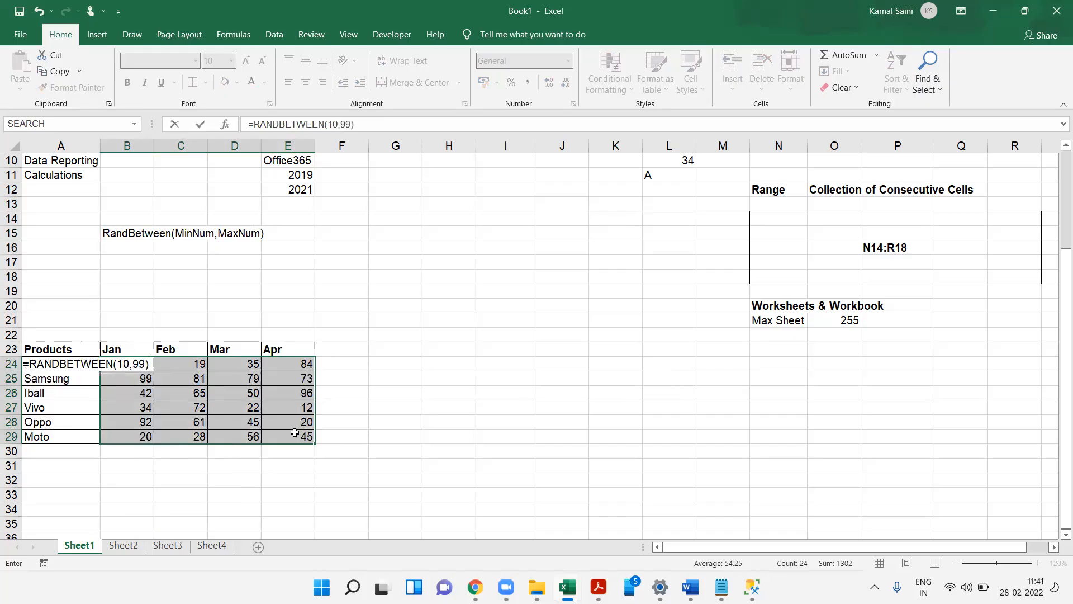
key("ctrl+Return")
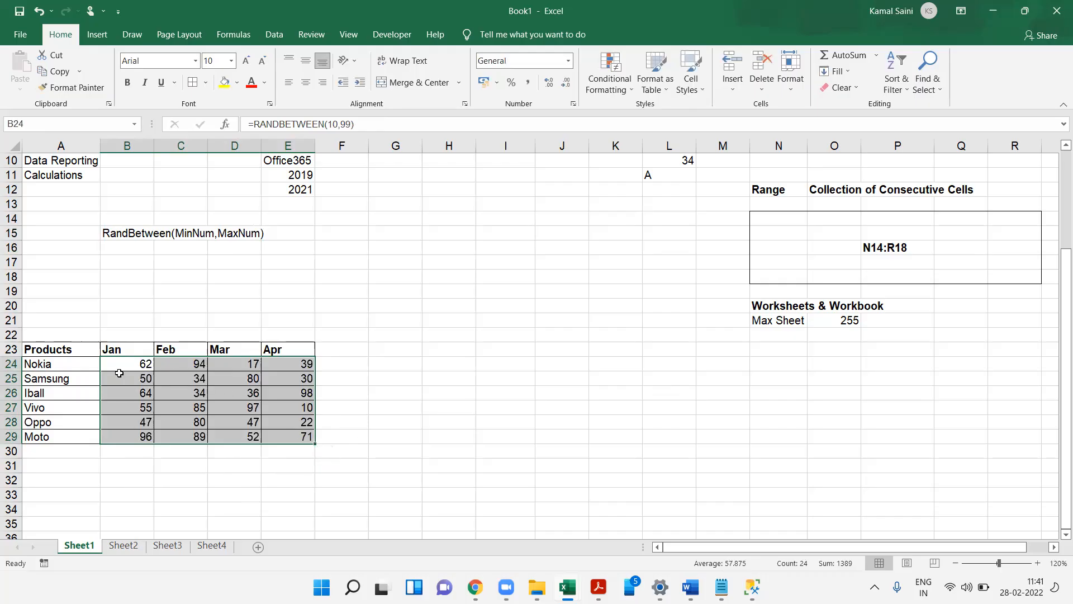
- Recalculate the sheet repeatedly to regenerate the random sales numbers
key("F9")
key("F9")
key("F9")
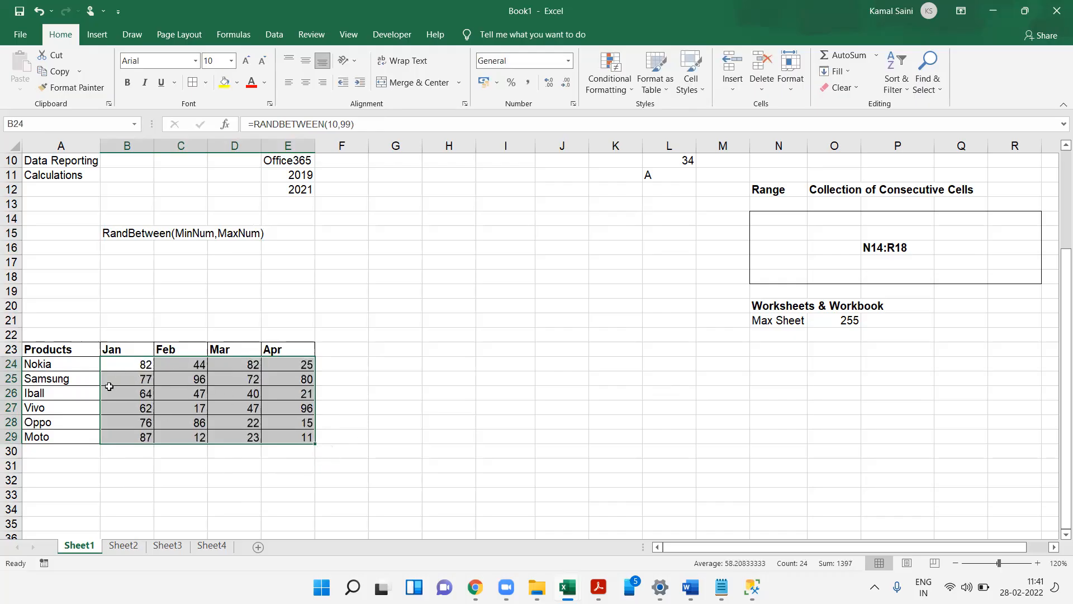
key("F9")
key("F9")
key("F9")
key("F9")
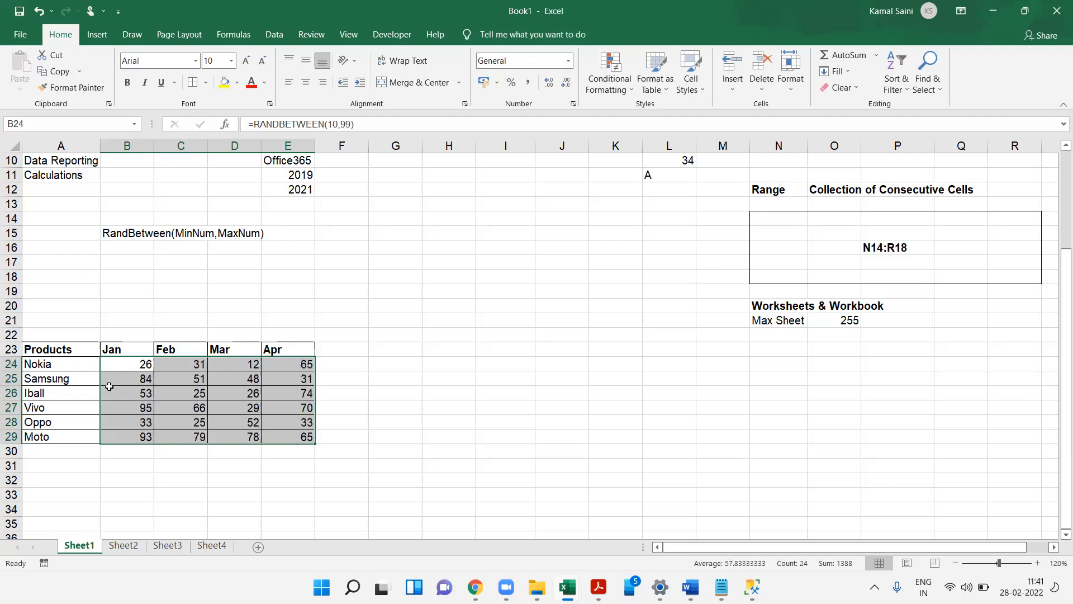
key("F9")
key("F9")
key("F9")
key("F9")
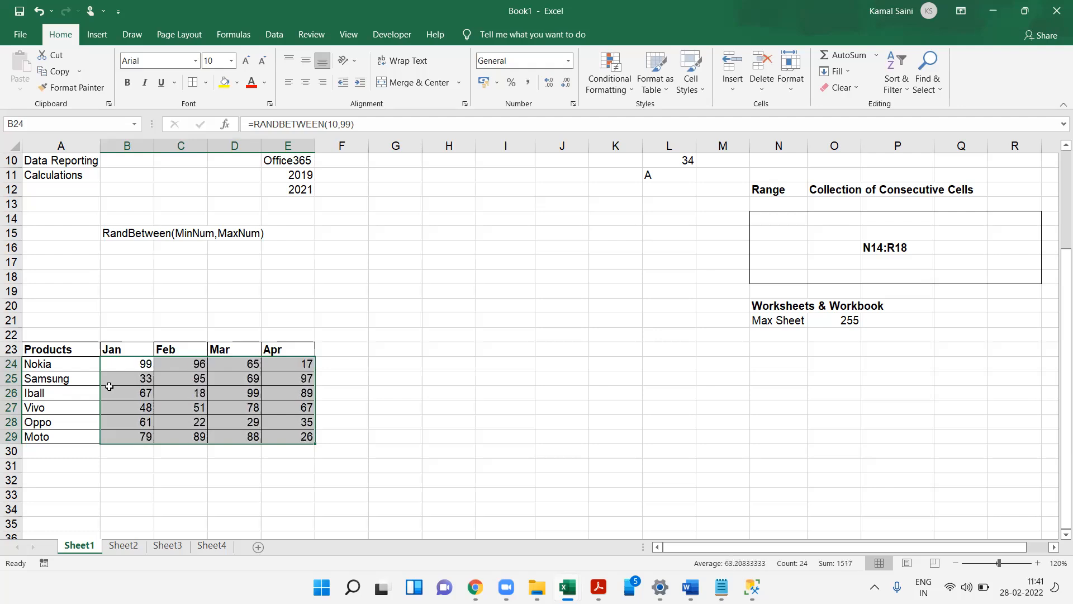
key("F9")
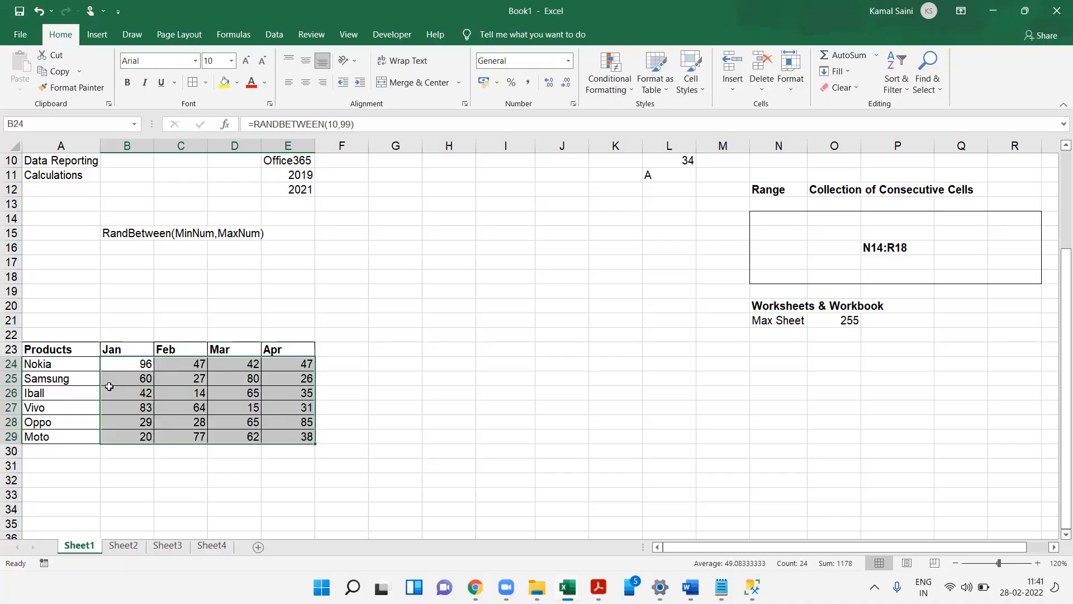
- Copy B24:E29 and paste it over itself as values only with Paste Special
key("ctrl+c")
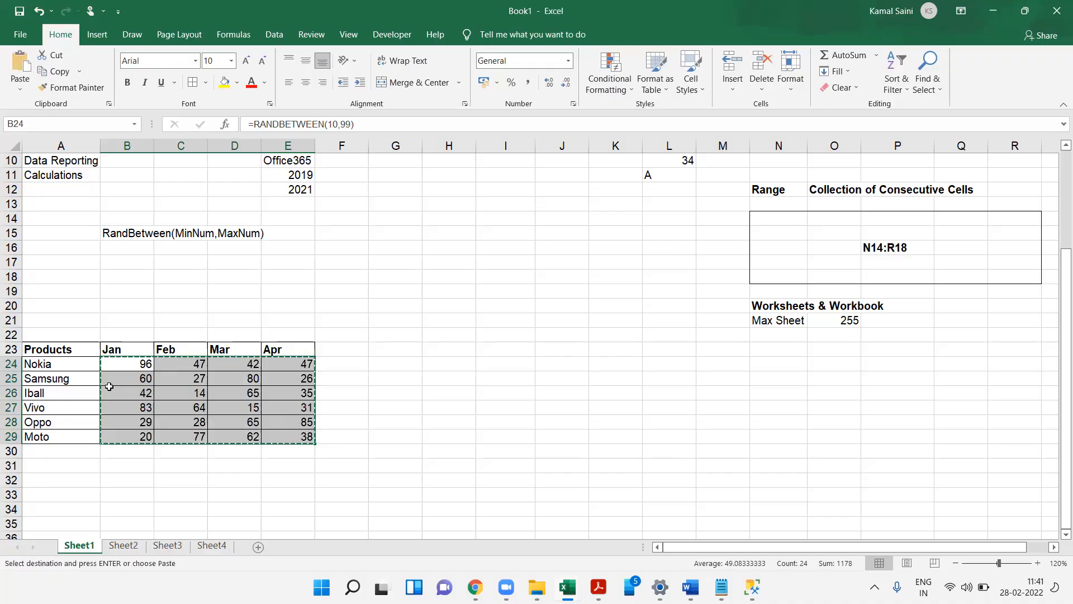
right_click(132, 366)
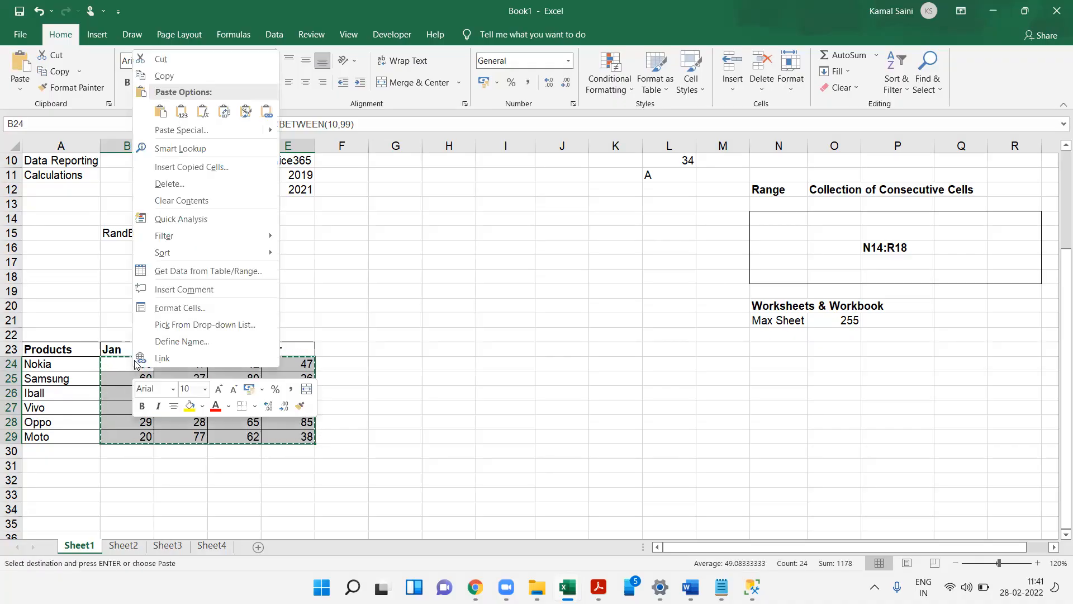
left_click(182, 130)
left_click(84, 76)
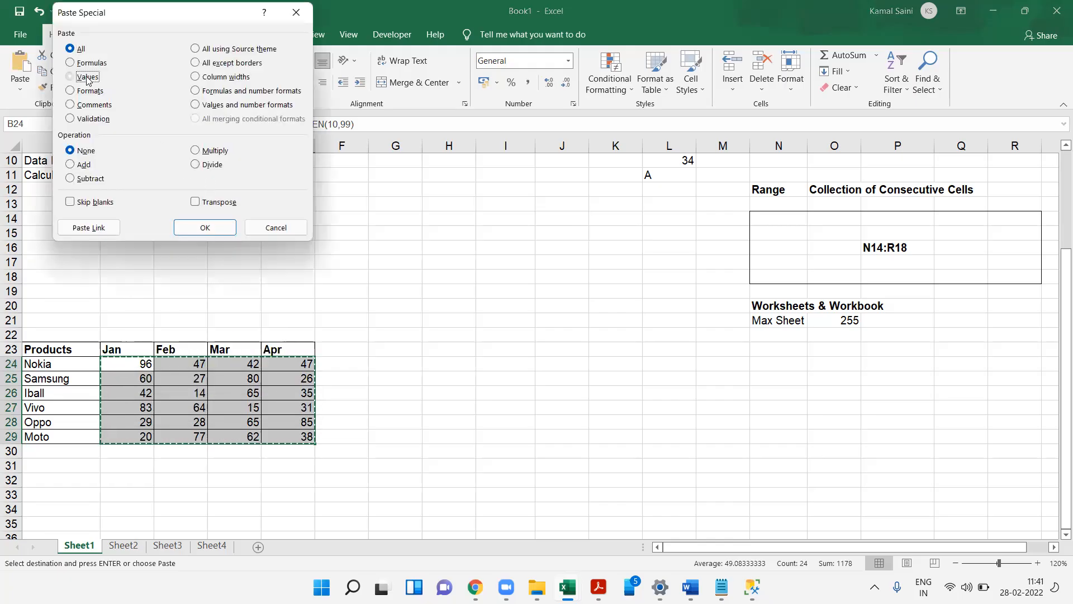
left_click(205, 227)
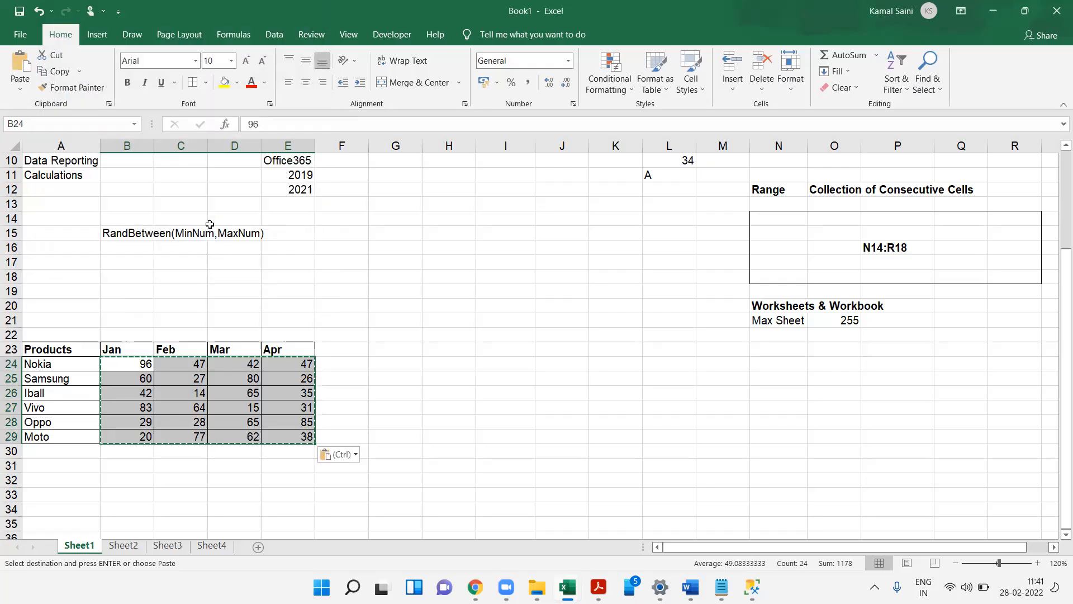
- Enter the note steps Copy, Right Click and Paste Special, Value , OK in B16 to B18
left_click(144, 252)
type("Copy")
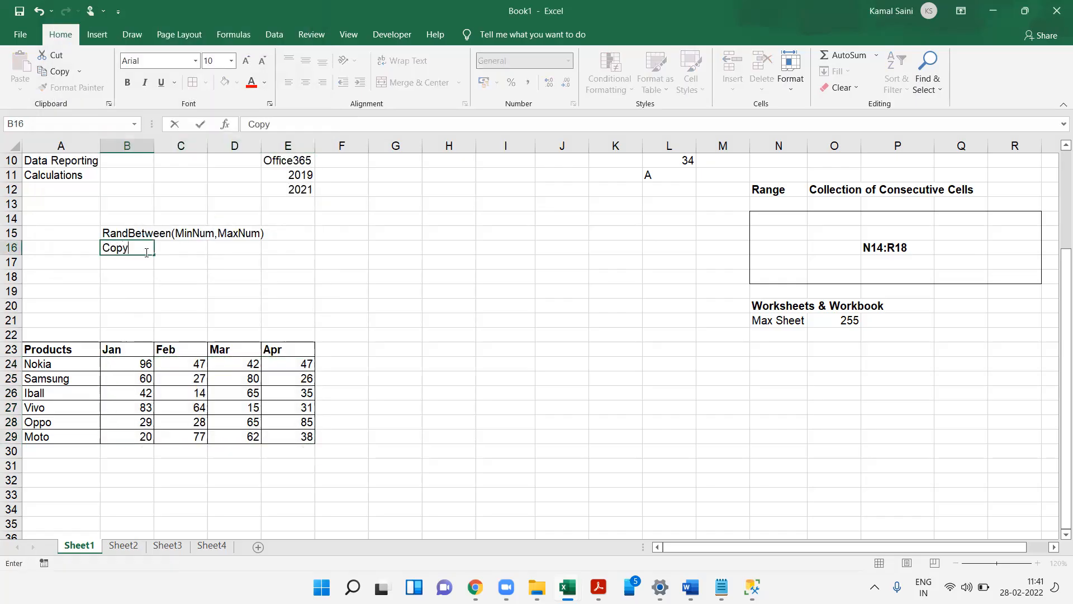
key("Return")
type("Ri")
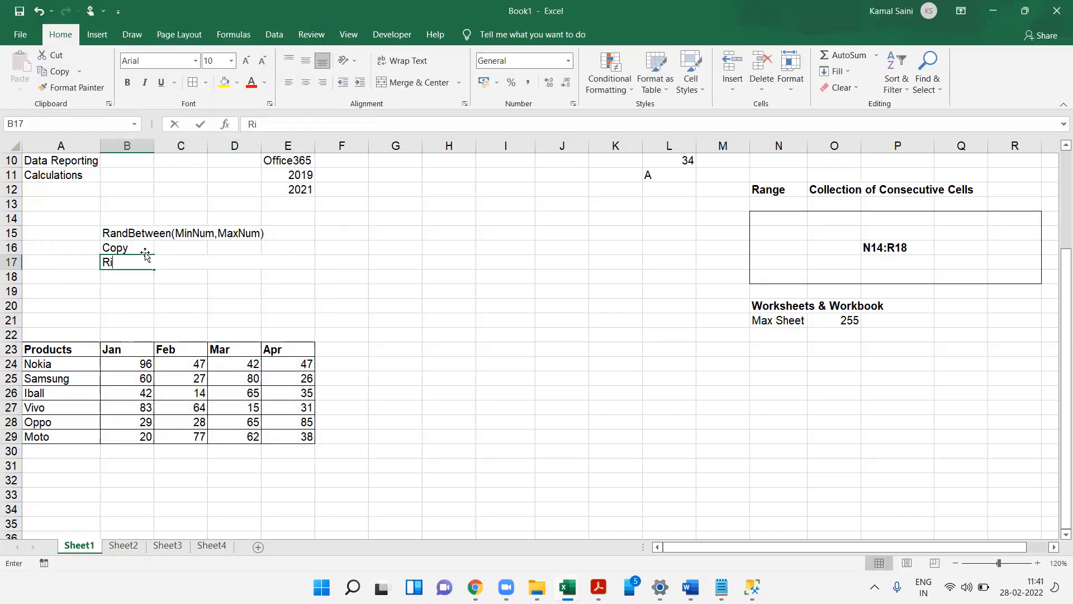
type("ght CLick")
key("Return")
type("Pas")
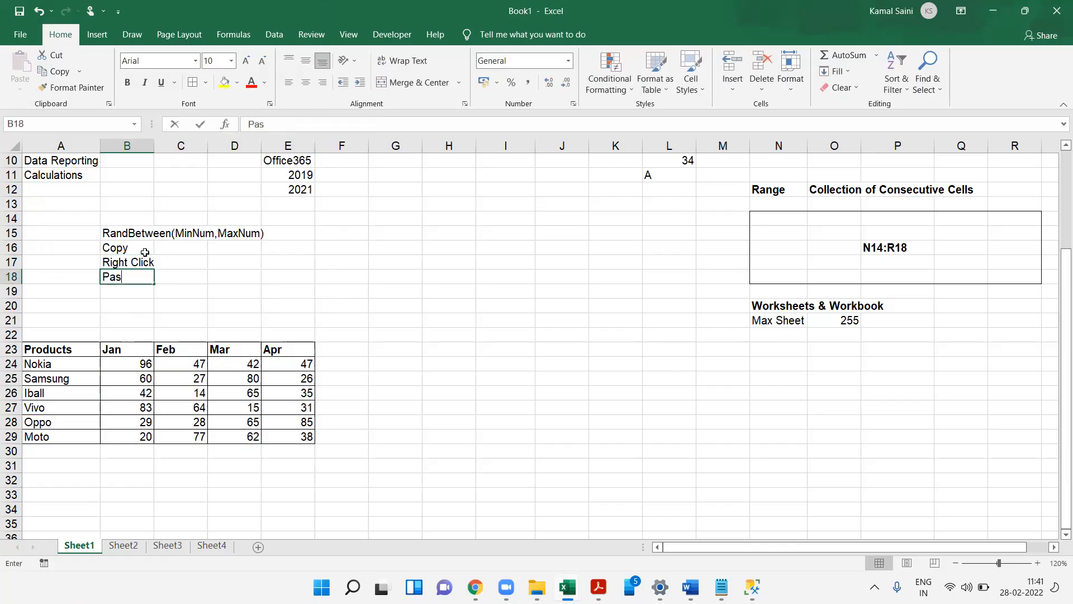
type("te Special")
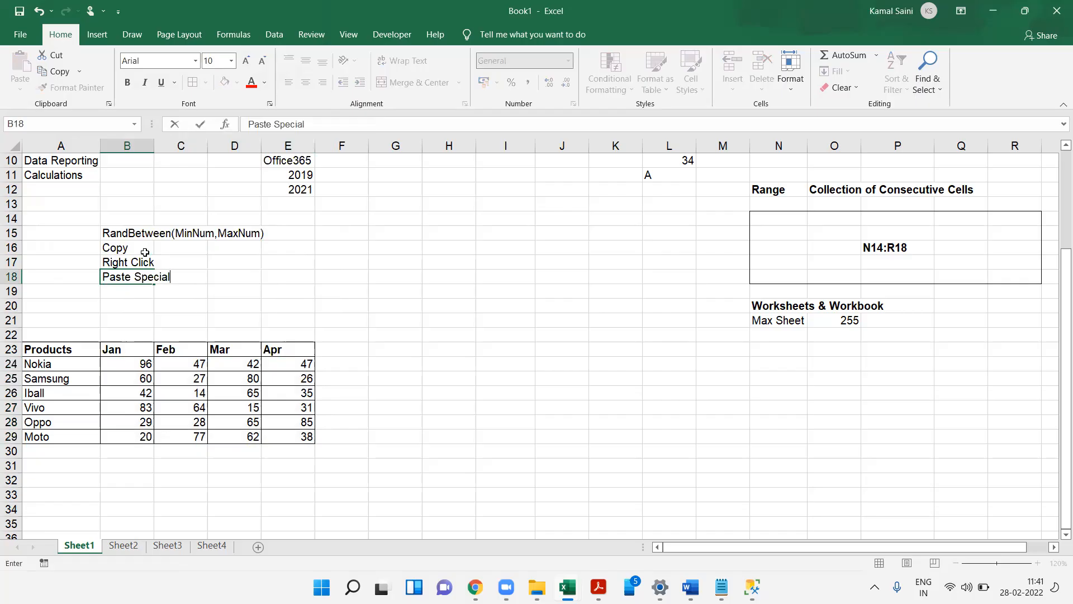
type(", Value , OK")
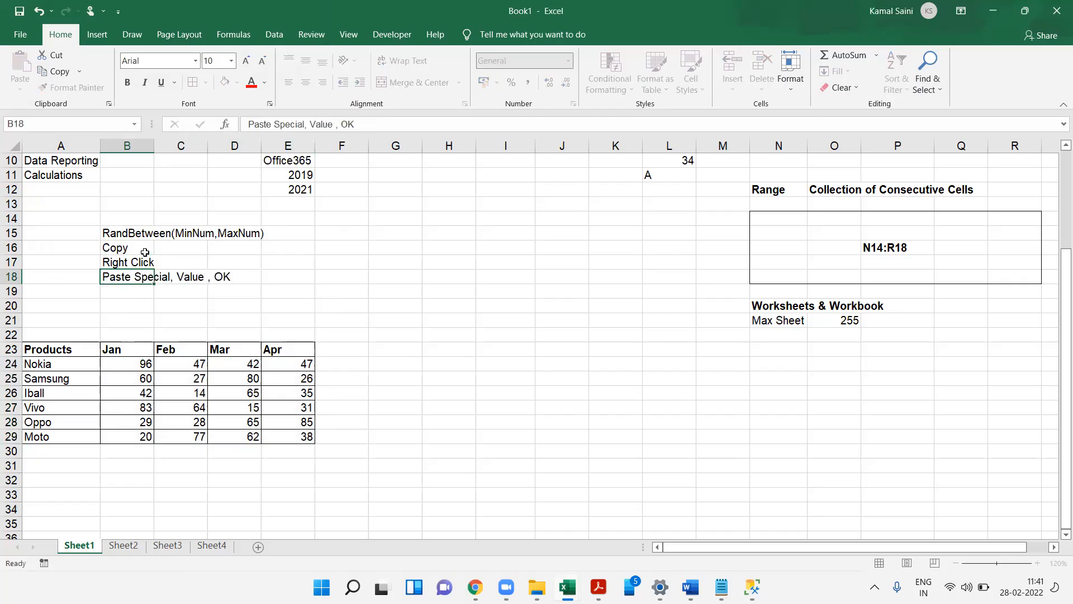
key("Return")
- Copy the numbers in B24:E29 and paste them back over themselves as Values through Paste Special
left_click_drag(125, 362, 305, 439)
key("ctrl+c")
key("ctrl+alt+v")
key("Down")
key("Down")
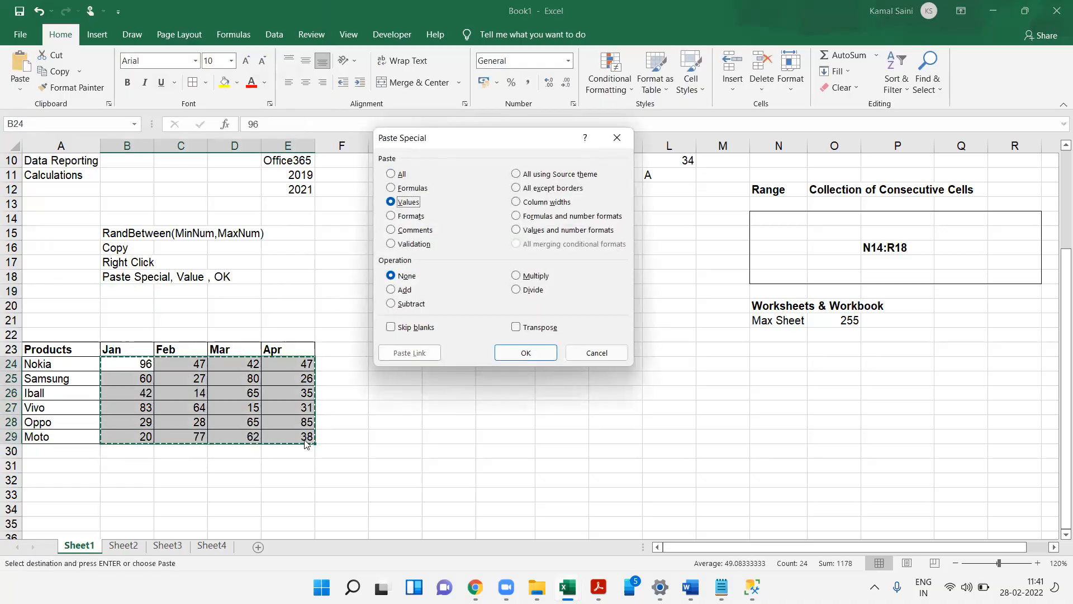
key("Return")
key("Escape")
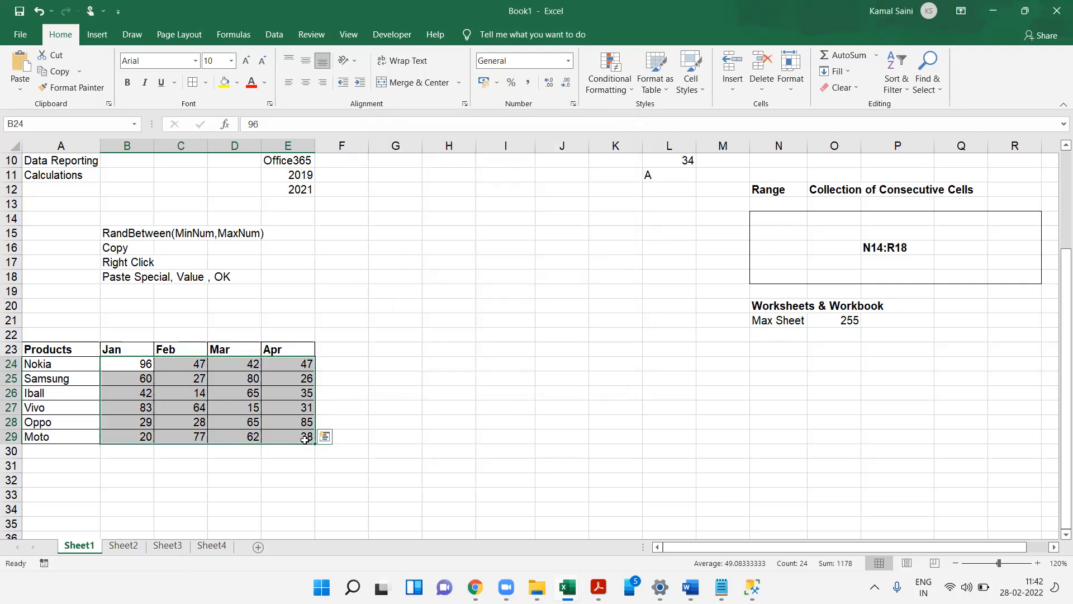
key("Left")
key("Up")
key("ctrl+shift+Down")
key("ctrl+shift+Right")
key("Right")
key("Down")
key("Down")
key("Down")
key("Down")
key("Down")
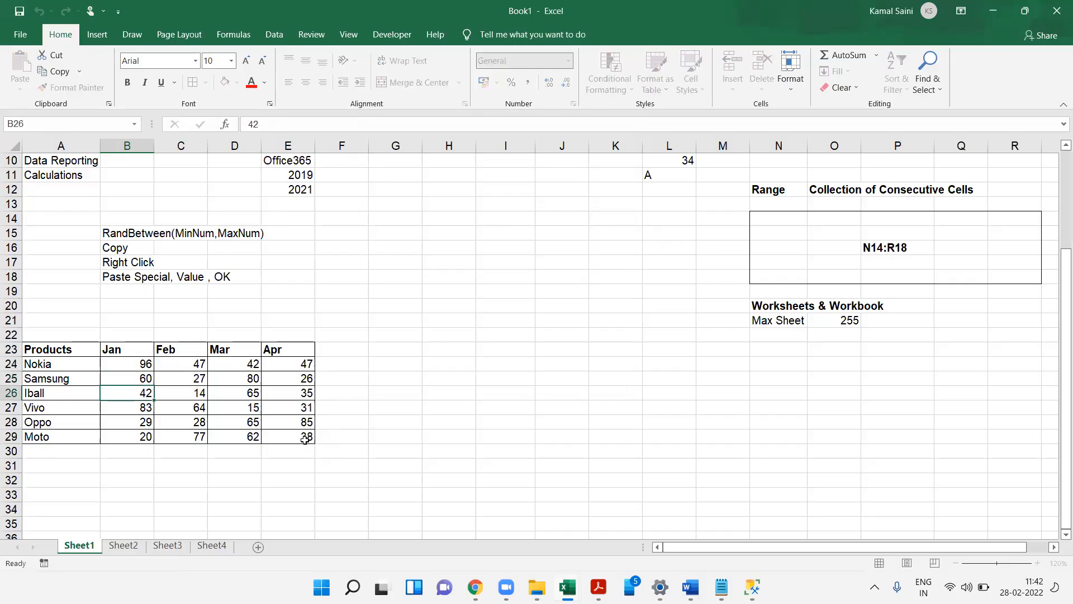
key("Down")
key("Down")
key("Down")
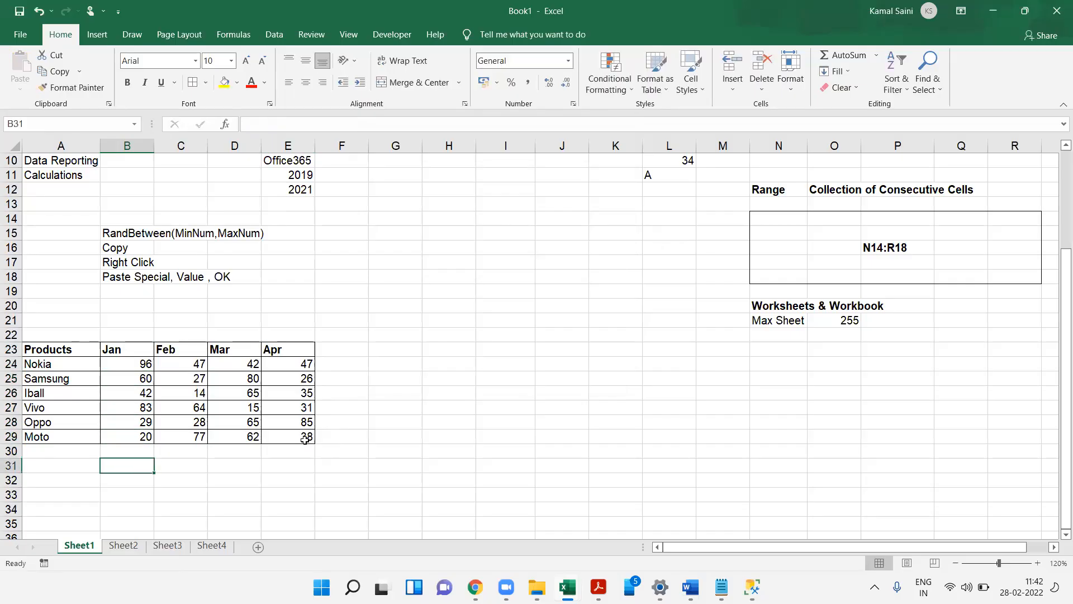
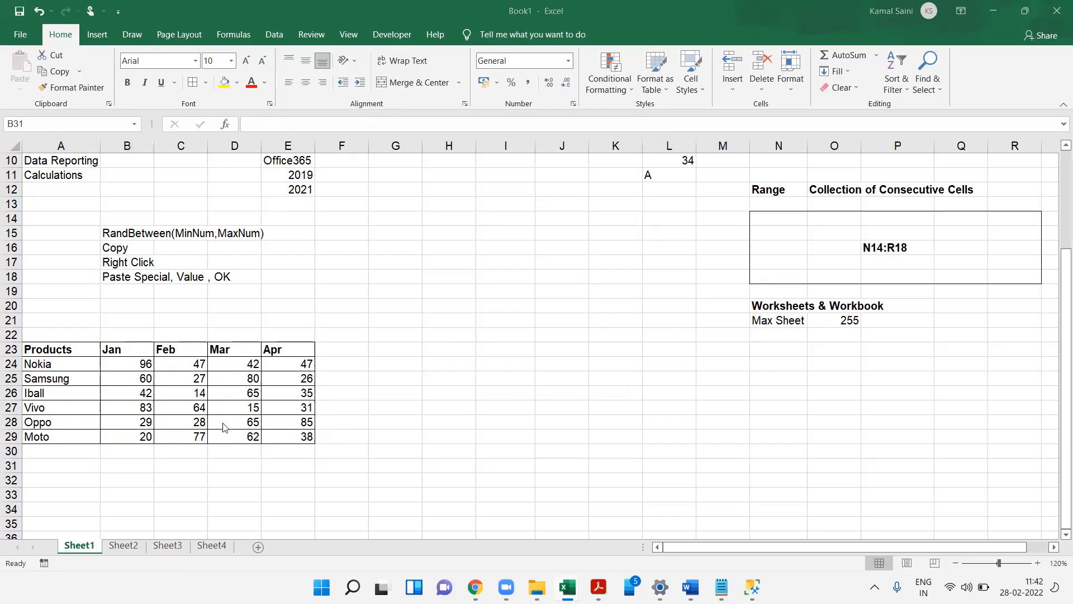
left_click(114, 394)
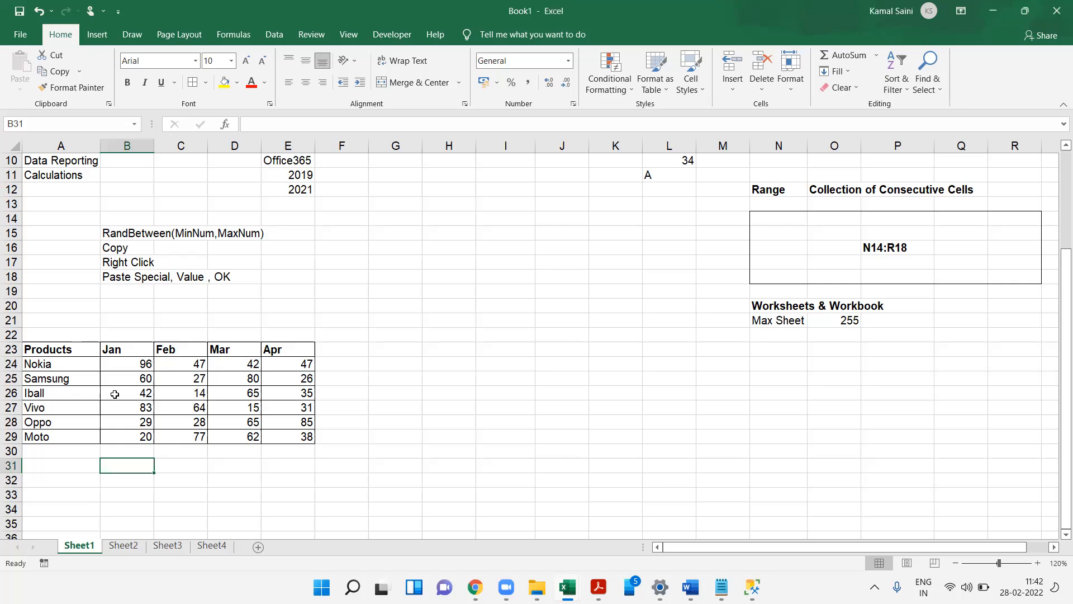
left_click(92, 450)
left_click(130, 454)
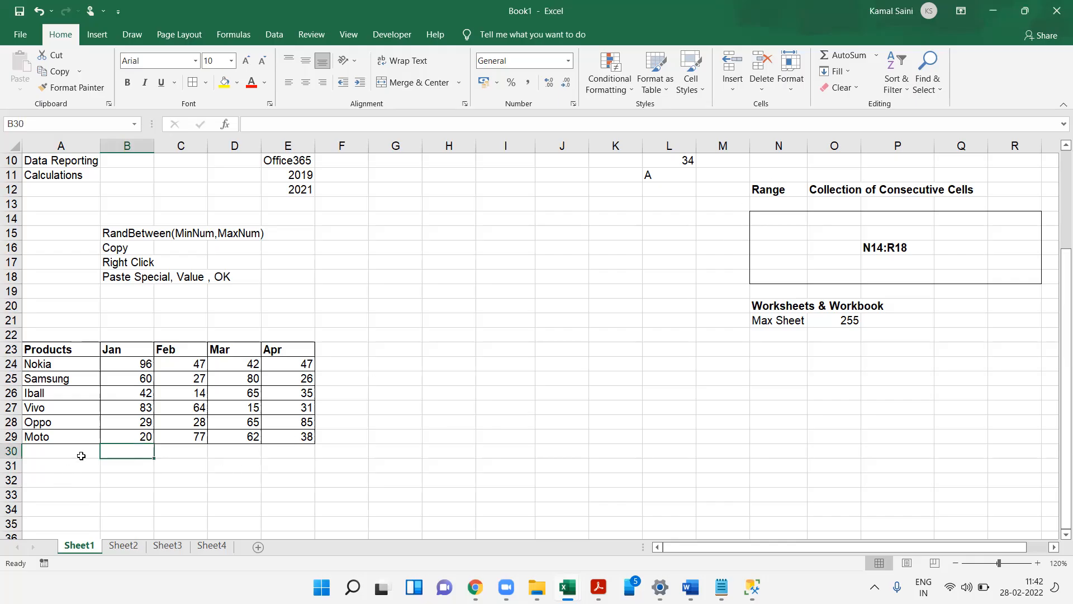
type("=")
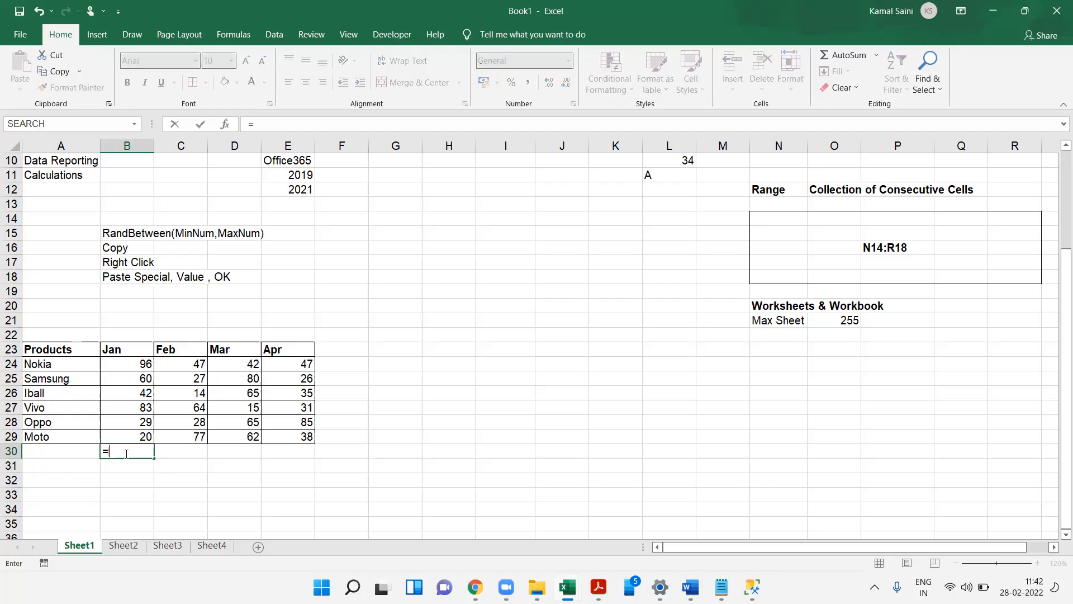
left_click(114, 371)
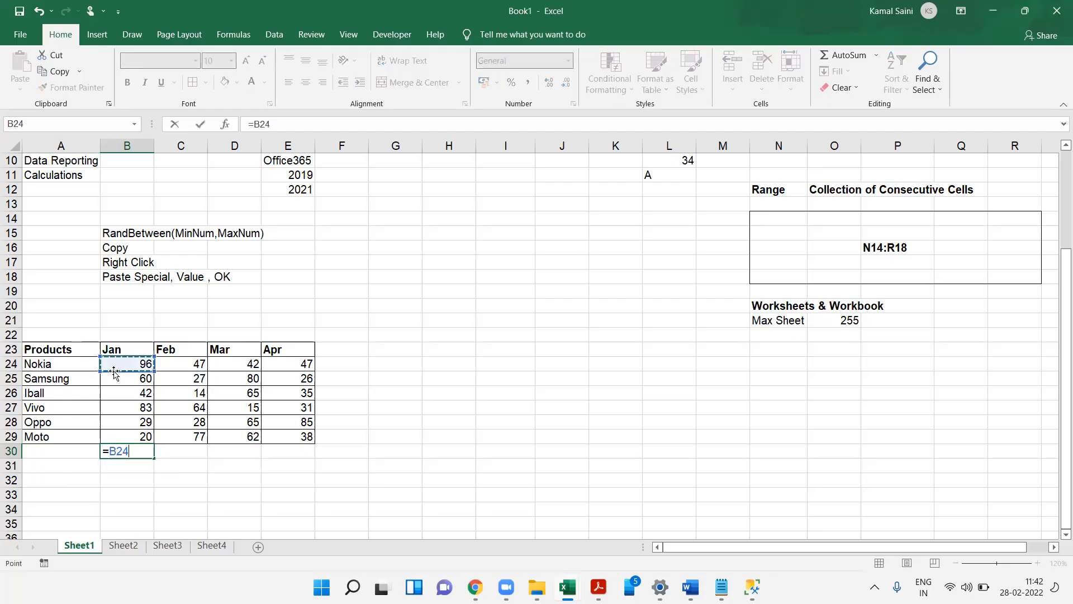
type("+")
key("Up")
key("Up")
key("Up")
key("Up")
key("Up")
type("+")
key("Up")
key("Up")
key("Up")
key("Up")
type("+")
key("Up")
key("Up")
key("Up")
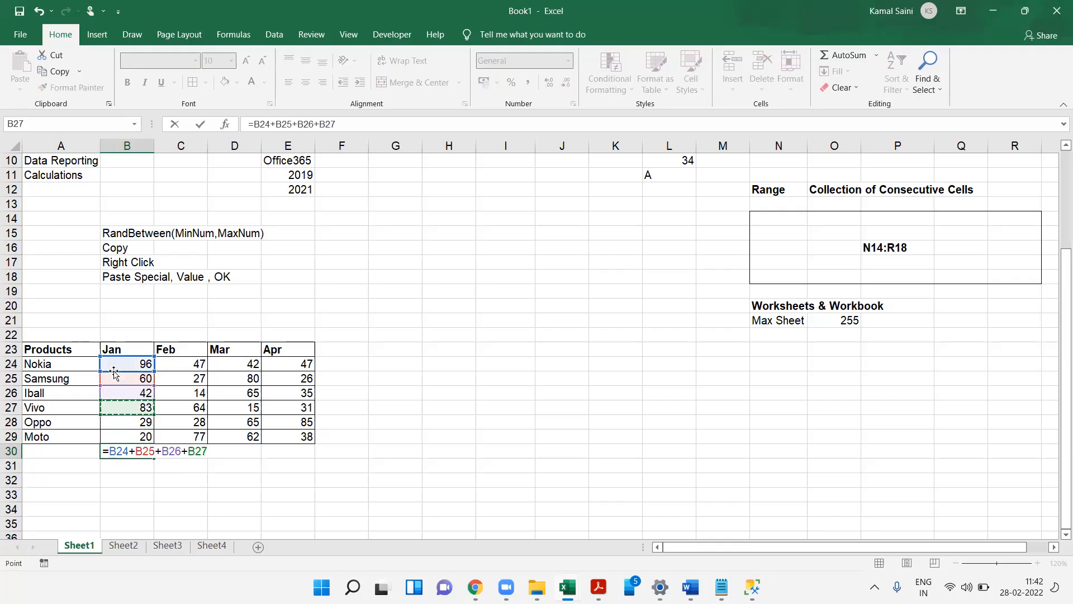
key("Escape")
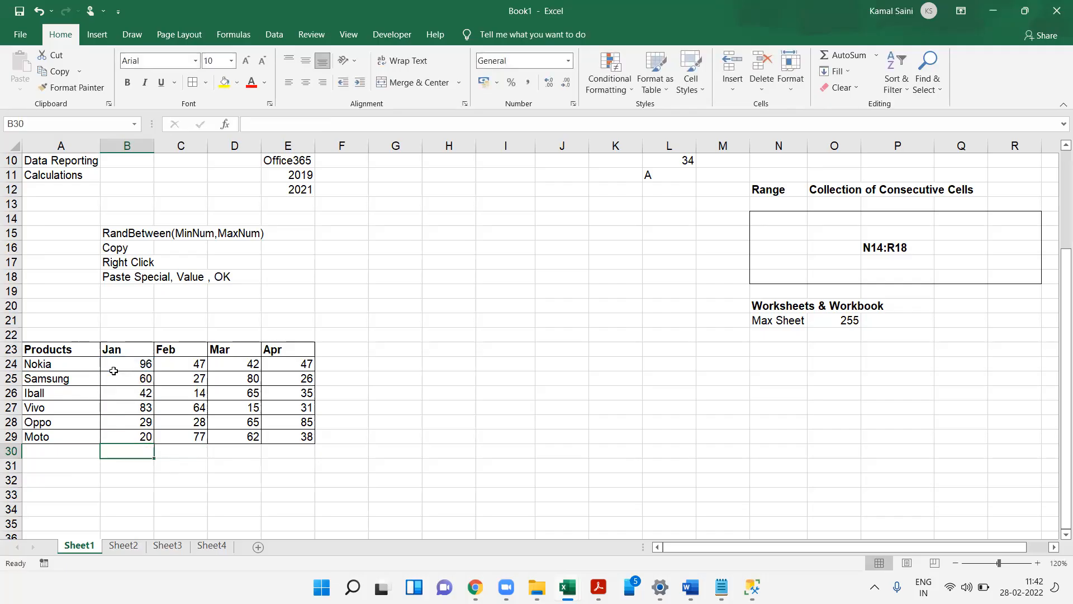
- Label A30 as SUM in bold
key("Left")
type("SUM")
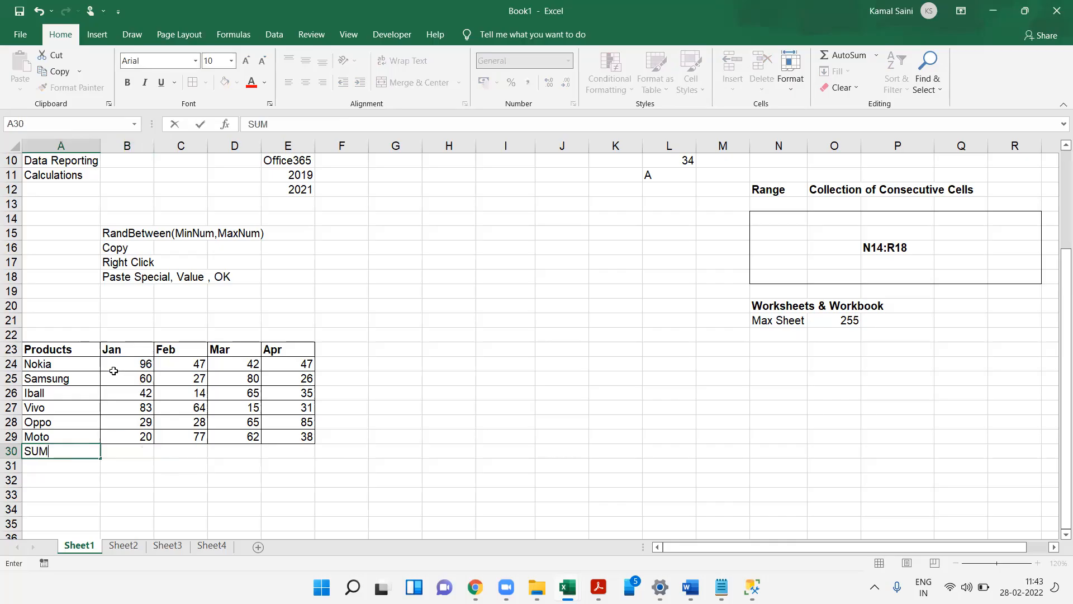
key("Return")
key("Up")
key("ctrl+b")
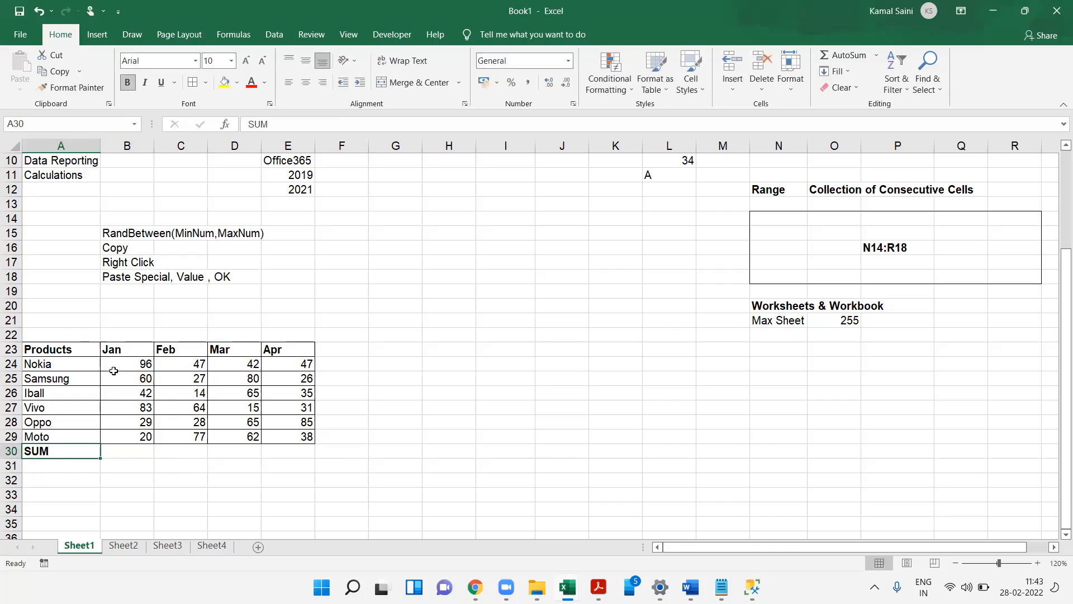
- Enter =SUM(B24:B29) in B30 to total the Jan column
key("Right")
type("=")
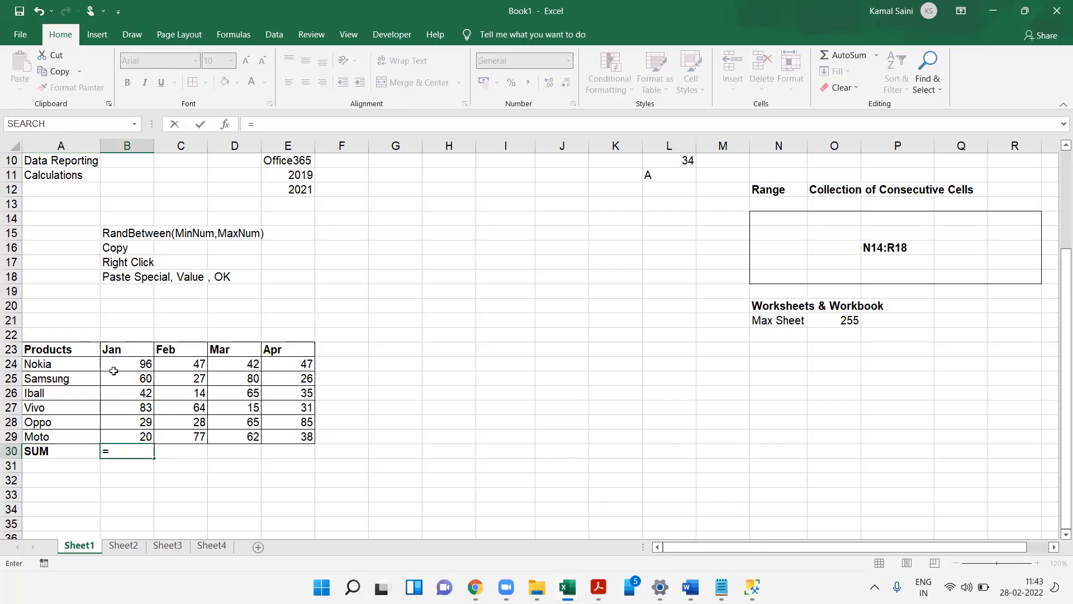
type("S")
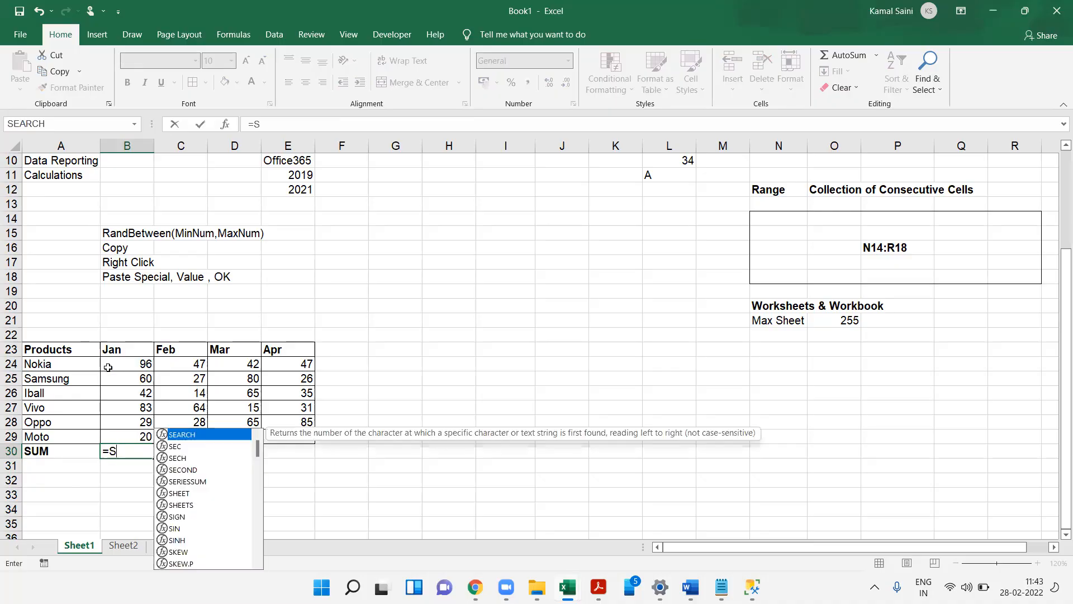
type("UM(")
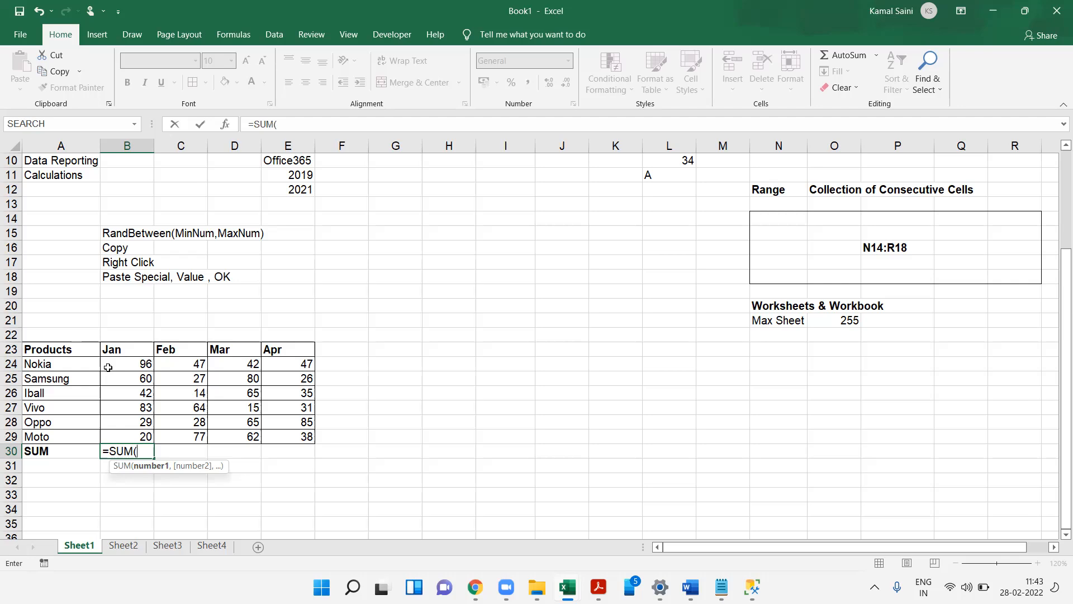
left_click_drag(131, 365, 134, 436)
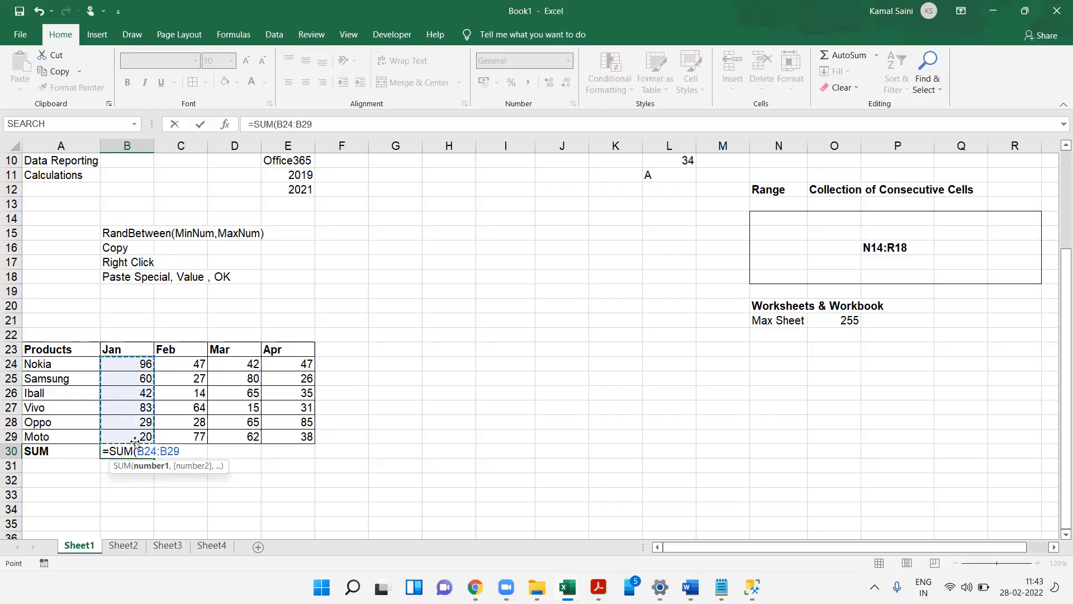
left_click_drag(136, 365, 136, 437)
type(")")
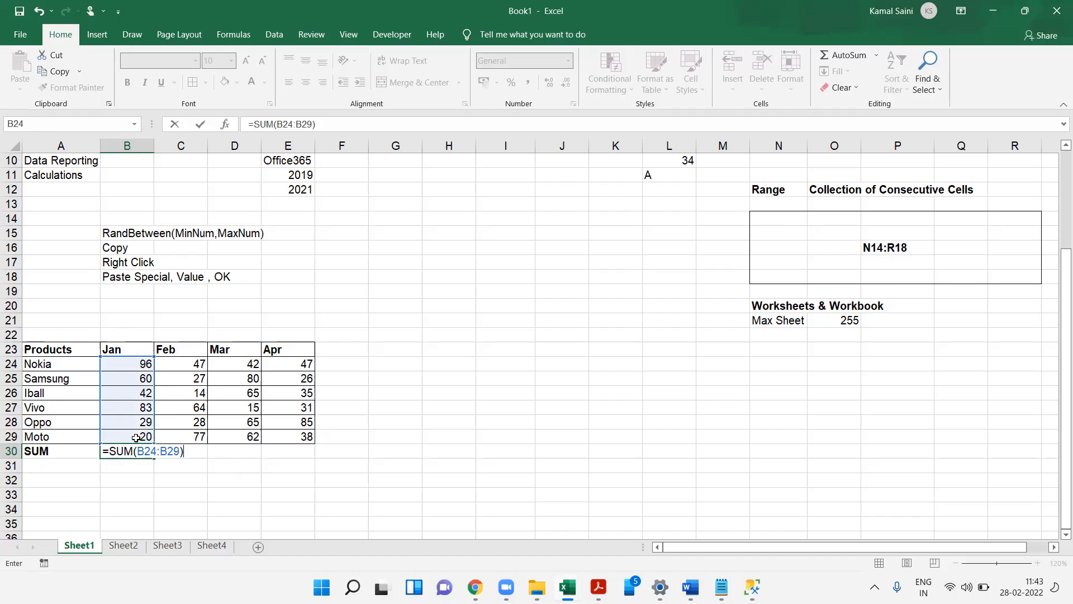
key("Return")
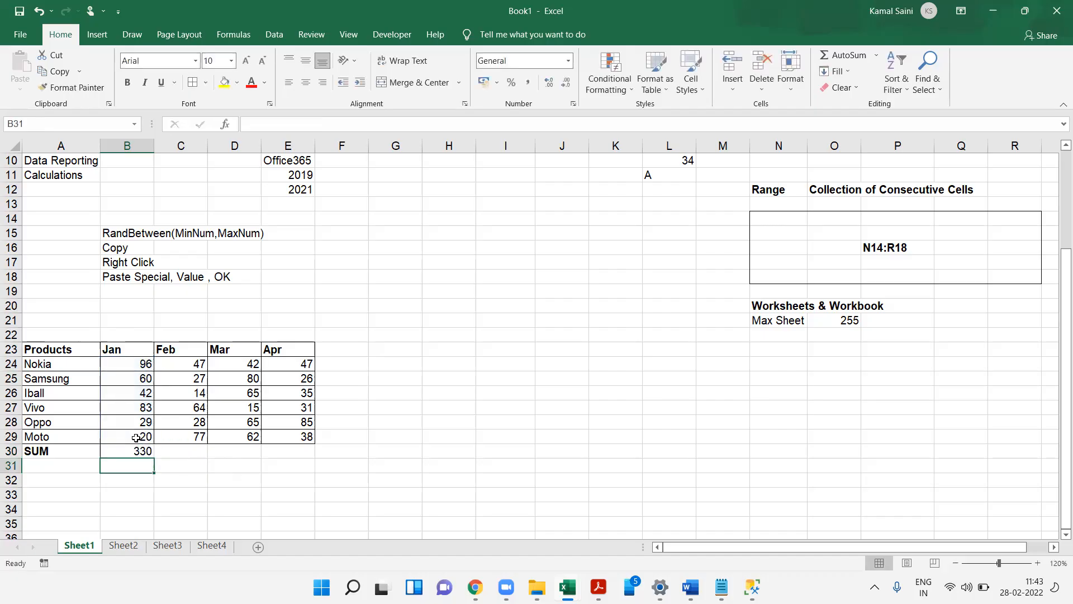
- Fill the B30 SUM formula across to E30 for Feb, Mar and Apr
key("Up")
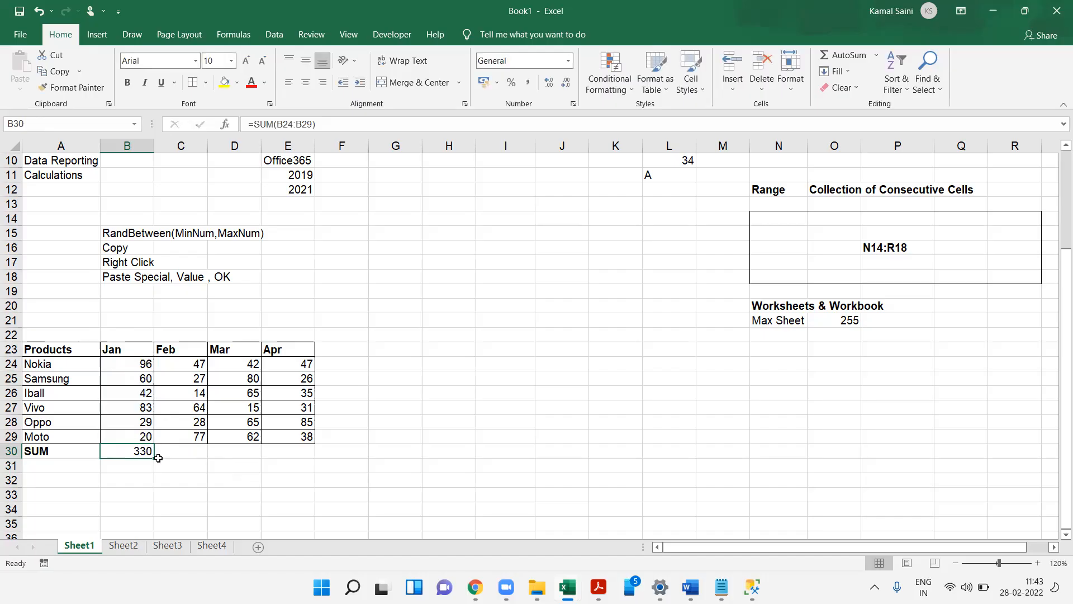
left_click(192, 457)
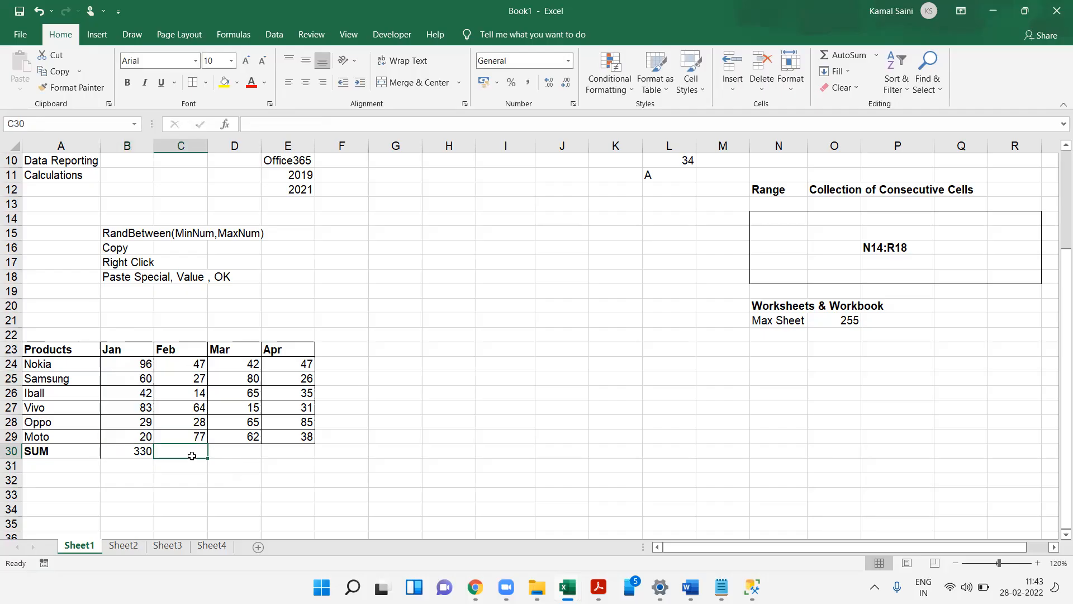
left_click(143, 456)
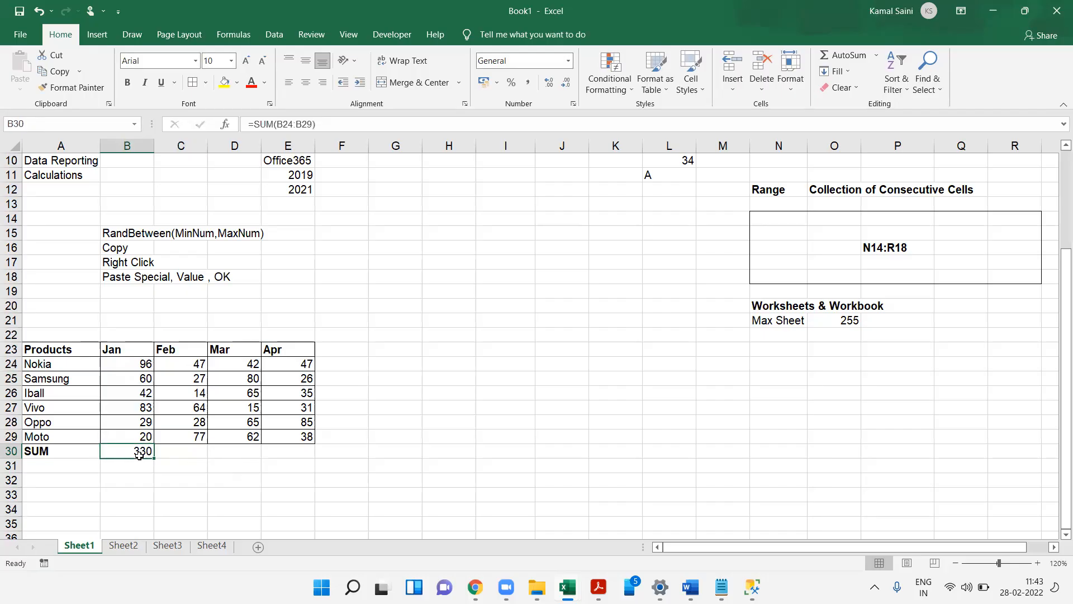
left_click_drag(151, 457, 321, 469)
left_click(147, 452)
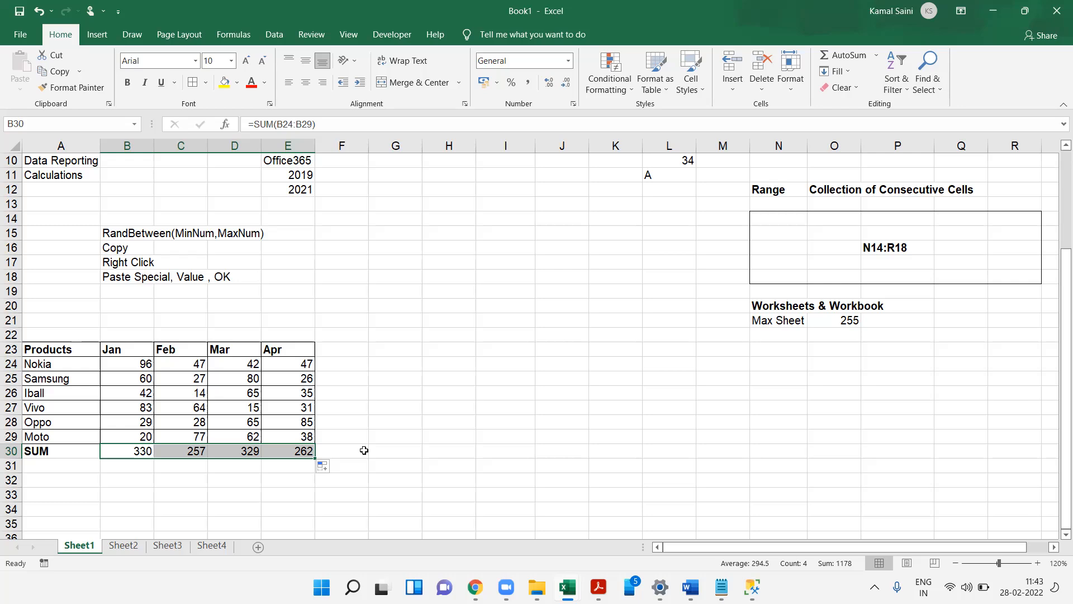
- Re-enter =SUM(B24:B29) in B30 using function autocomplete
key("Left")
key("Right")
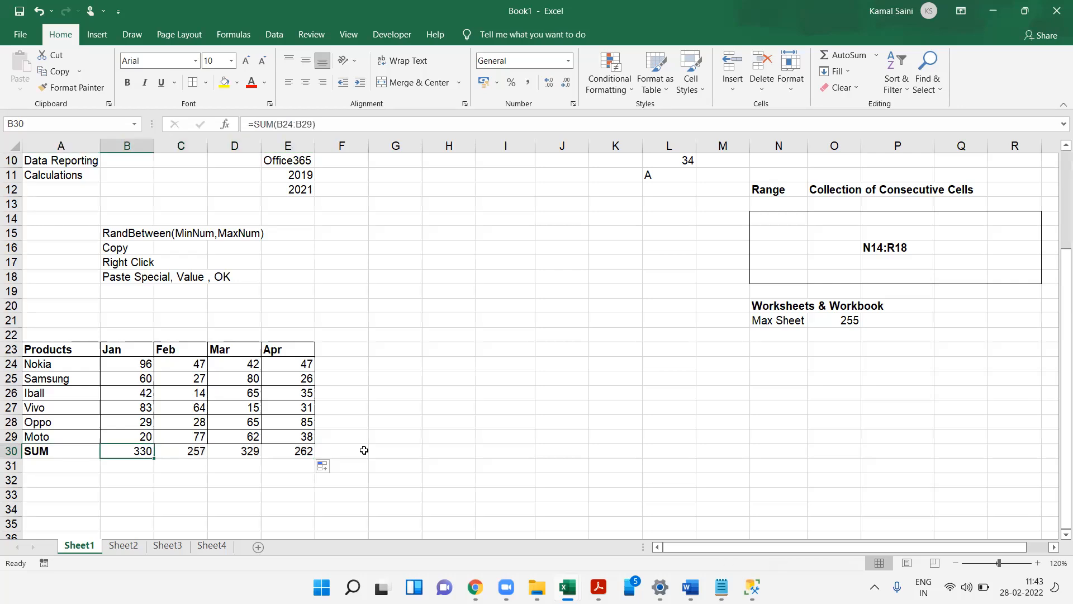
type("=sum")
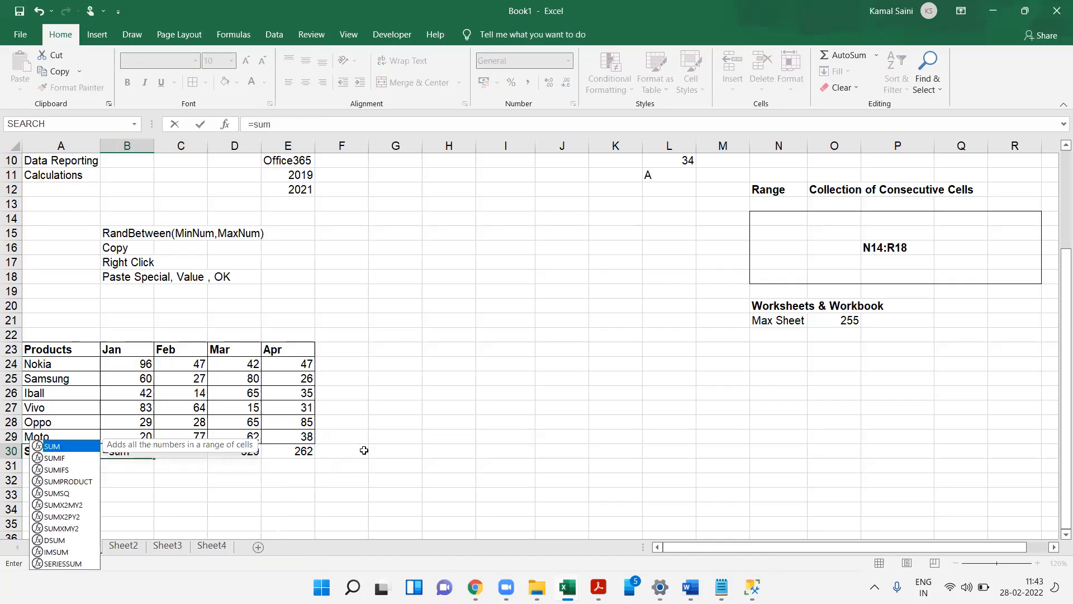
key("Tab")
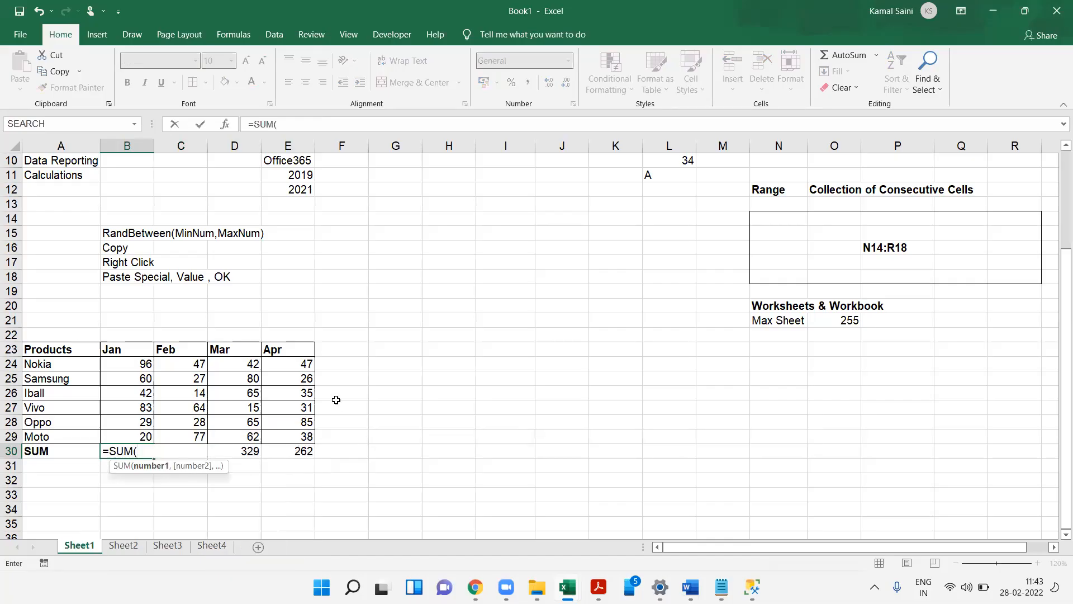
left_click_drag(139, 365, 139, 434)
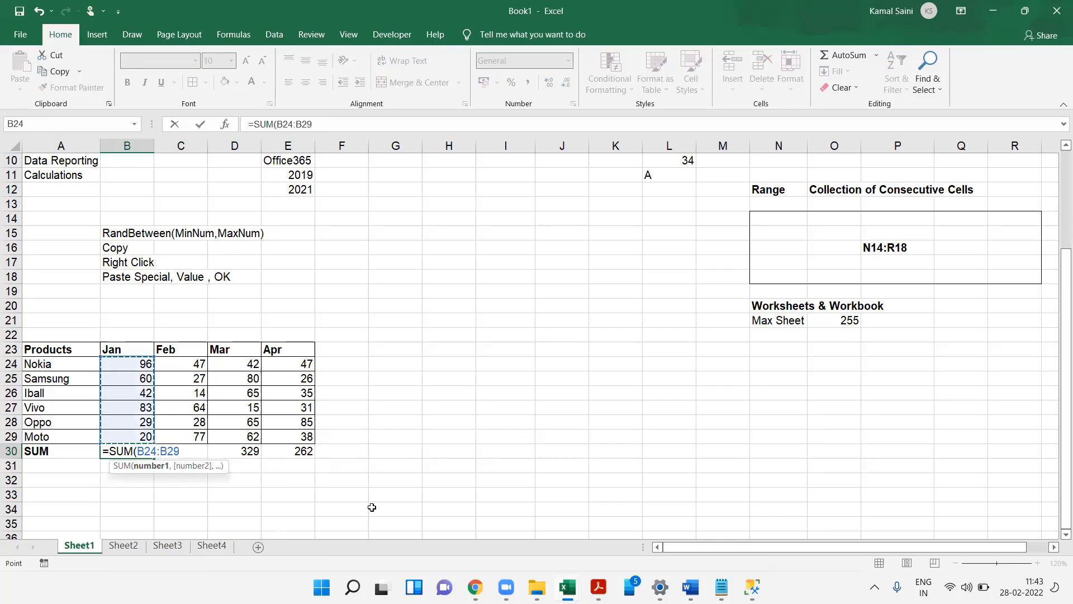
type(")")
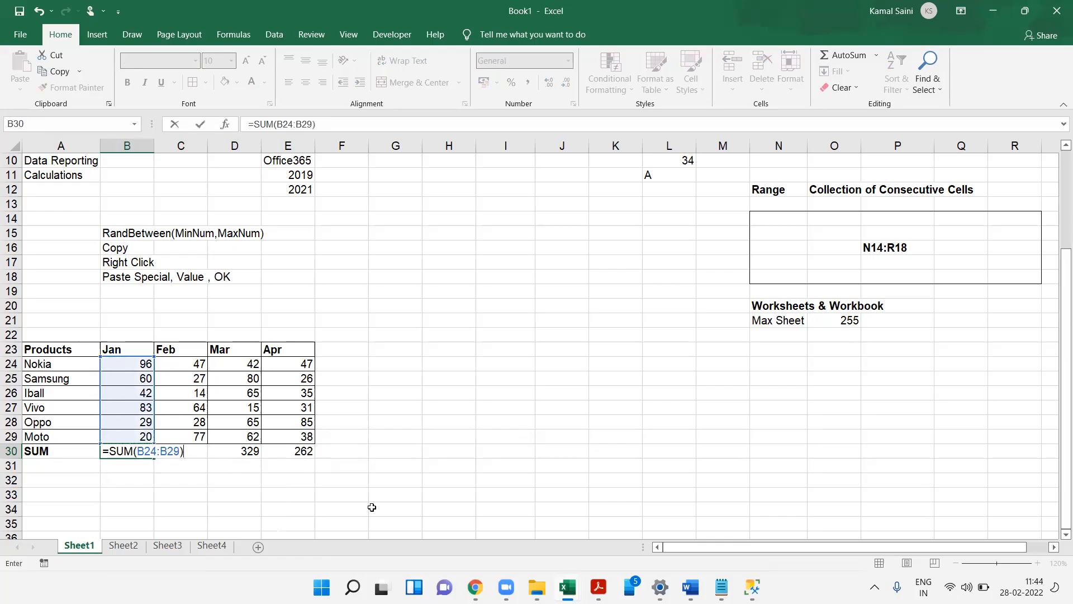
key("ctrl+Return")
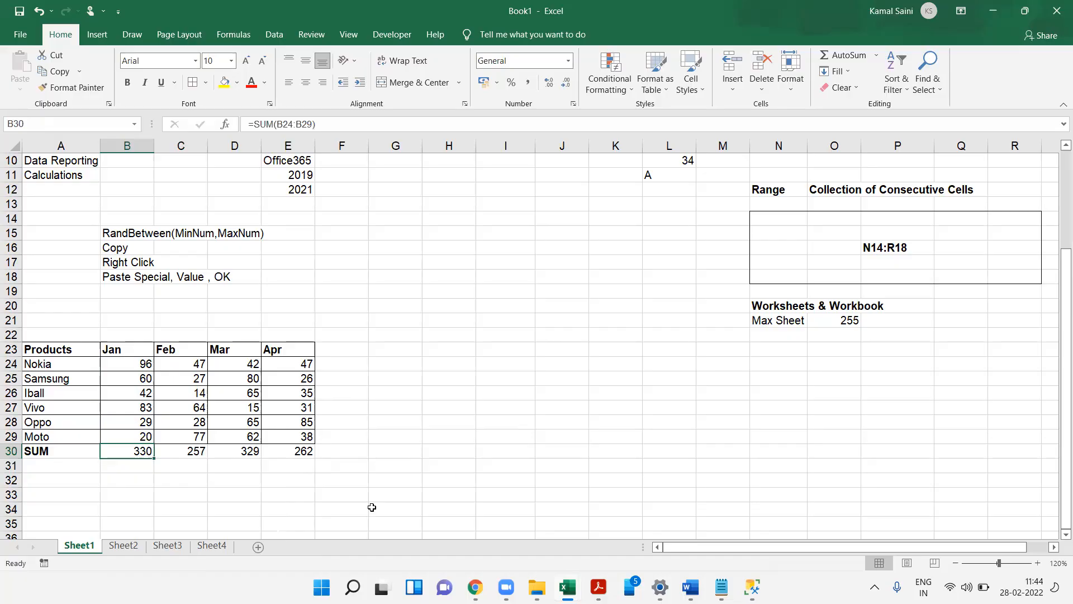
- Move the SUM totals row from row 30 down to row 31
key("Left")
key("ctrl+shift+Right")
key("ctrl+c")
key("ctrl+Down")
key("ctrl+Up")
key("Return")
- Apply AutoSum to the Jan numbers B24:B29 to total them in B30
key("ctrl+Up")
key("ctrl+Up")
key("ctrl+Up")
key("ctrl+Up")
key("Down")
key("ctrl+Down")
key("ctrl+Down")
key("ctrl+Down")
key("ctrl+Down")
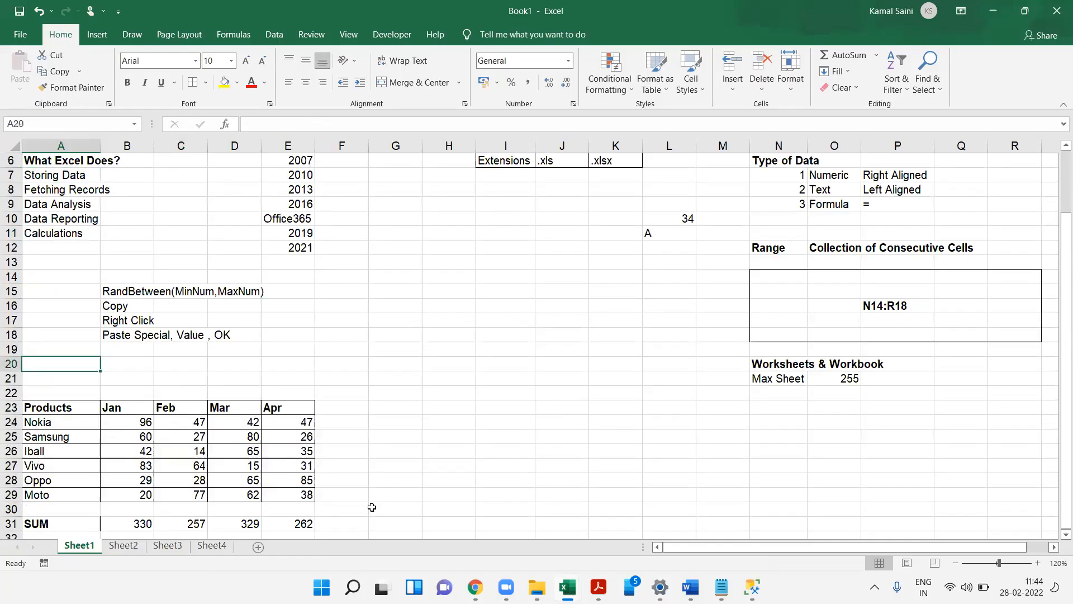
key("Down")
key("Down")
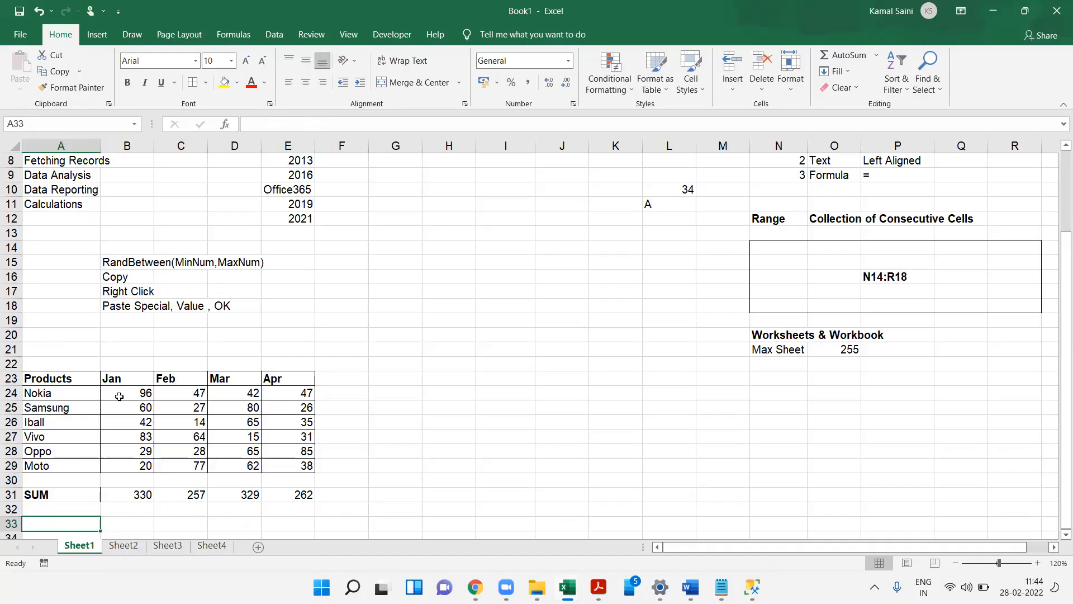
left_click_drag(118, 393, 120, 466)
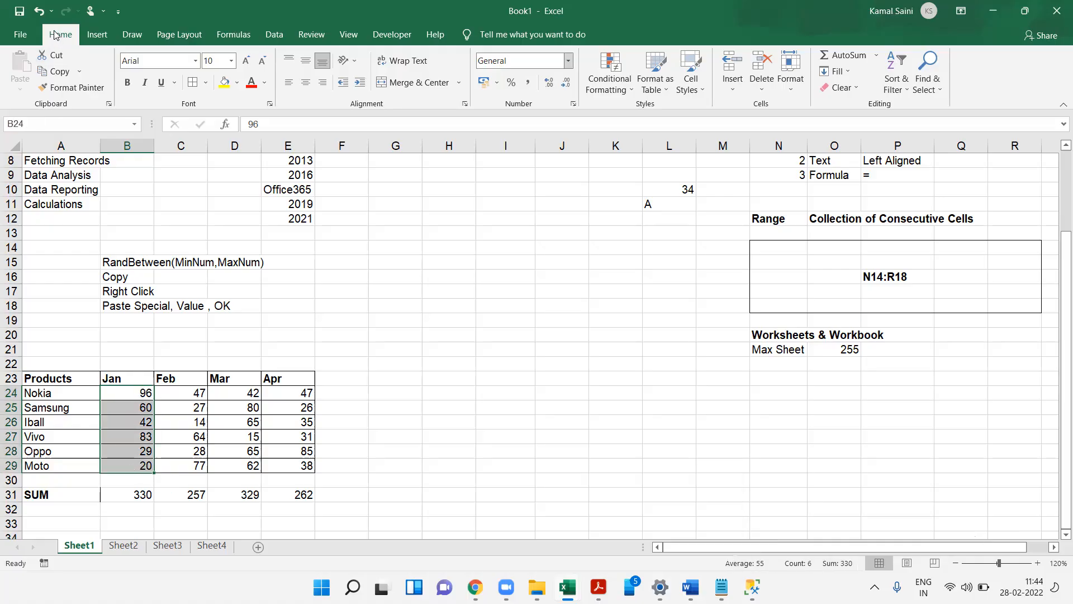
left_click(829, 60)
left_click(139, 479)
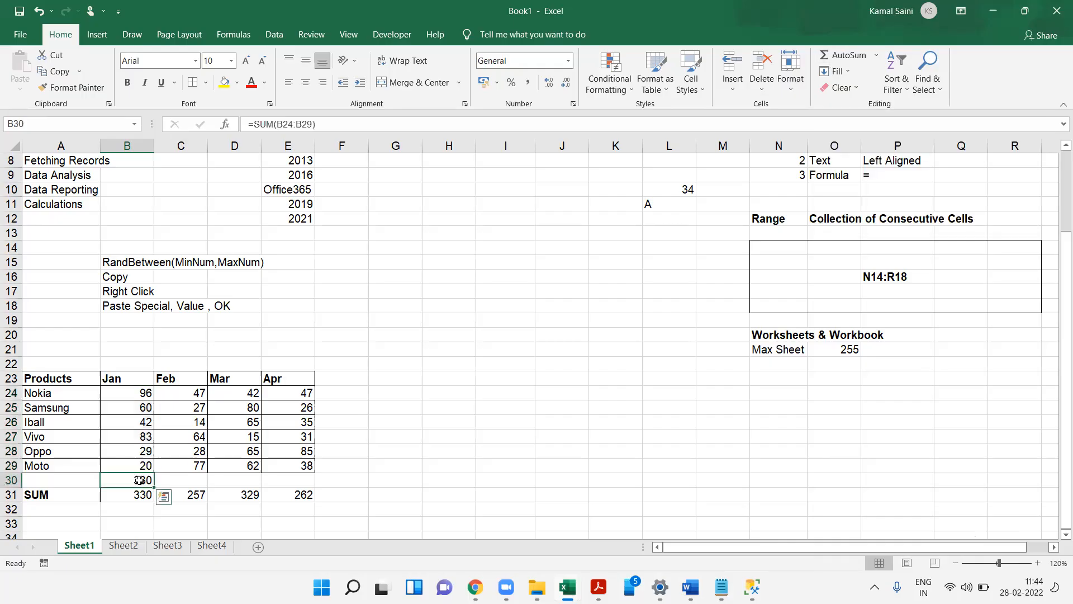
- Label A30 as Autosum in bold and fill the B30 AutoSum across to E30
left_click(75, 478)
type("Autosum")
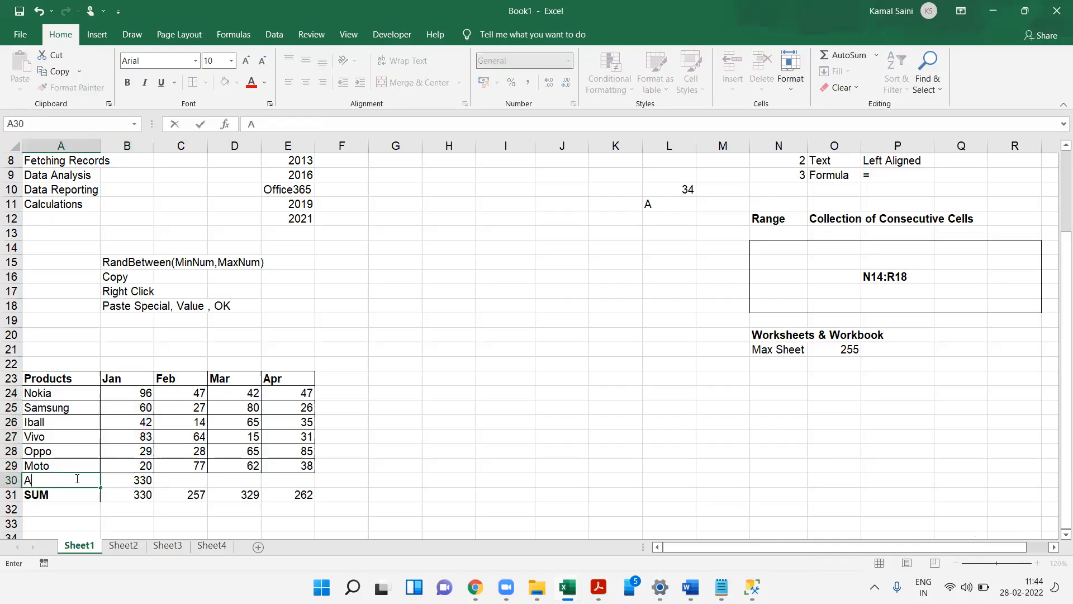
key("Tab")
left_click(75, 479)
key("ctrl+b")
key("Tab")
left_click_drag(154, 487, 322, 496)
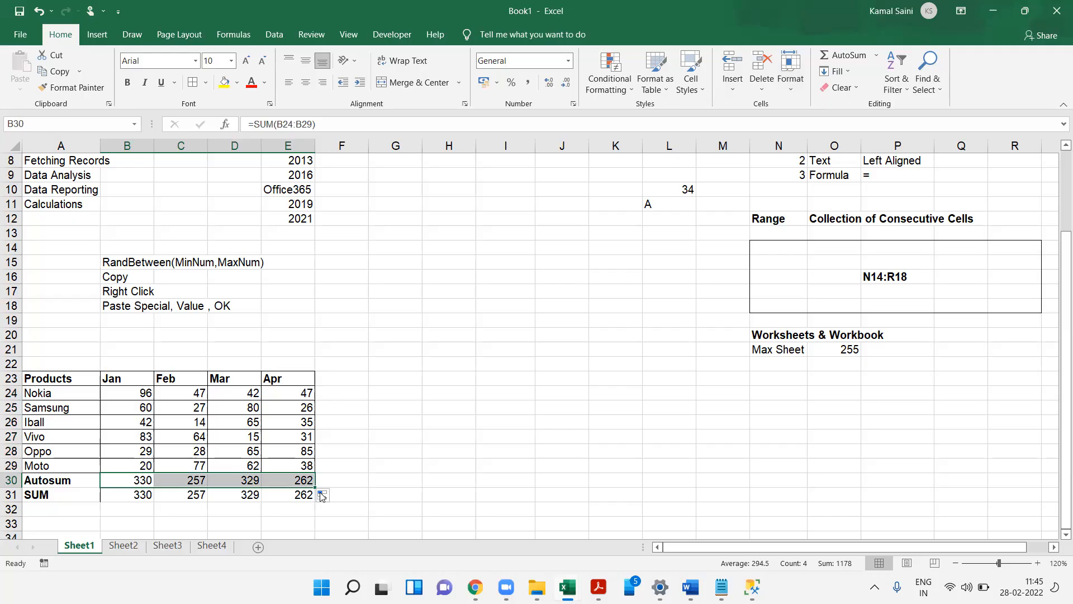
- Add the header Total in F23 next to Apr
key("Up")
key("Up")
key("Up")
key("Up")
key("Up")
key("Up")
key("Up")
key("Right")
key("Right")
key("Right")
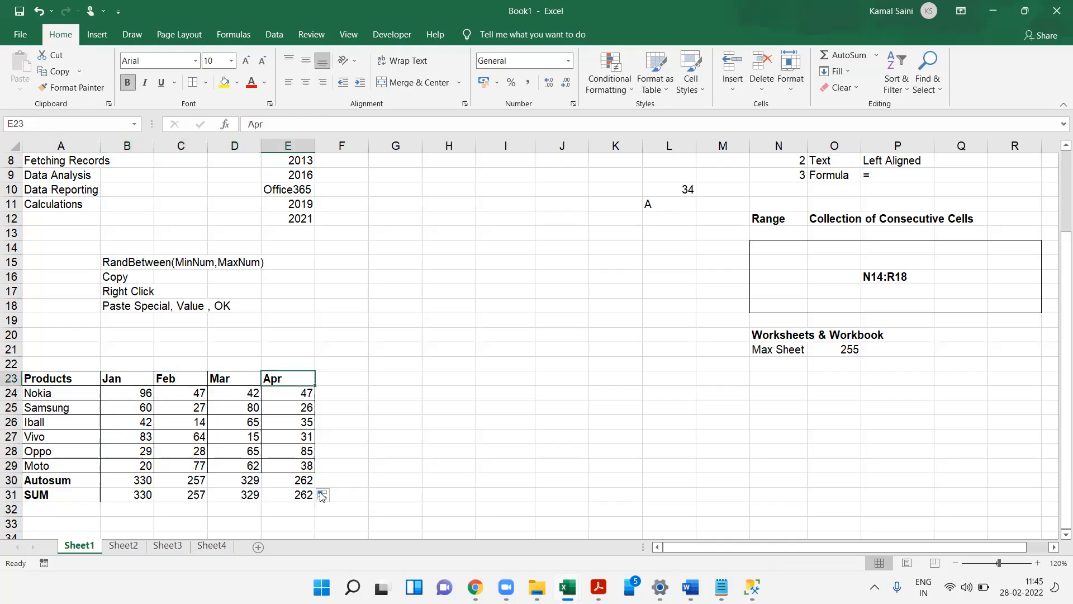
key("Right")
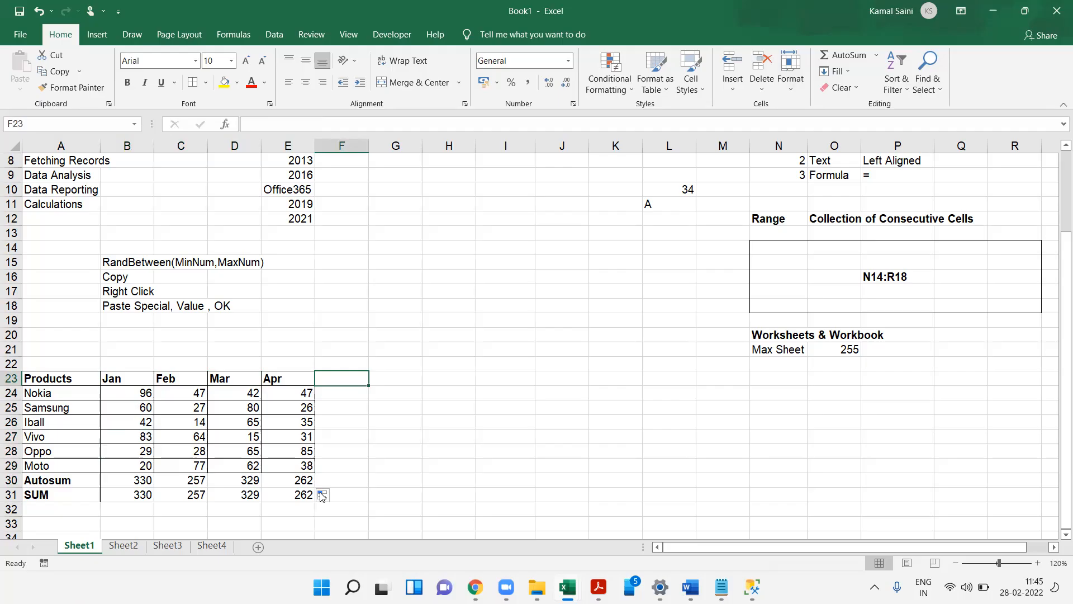
left_click(676, 335)
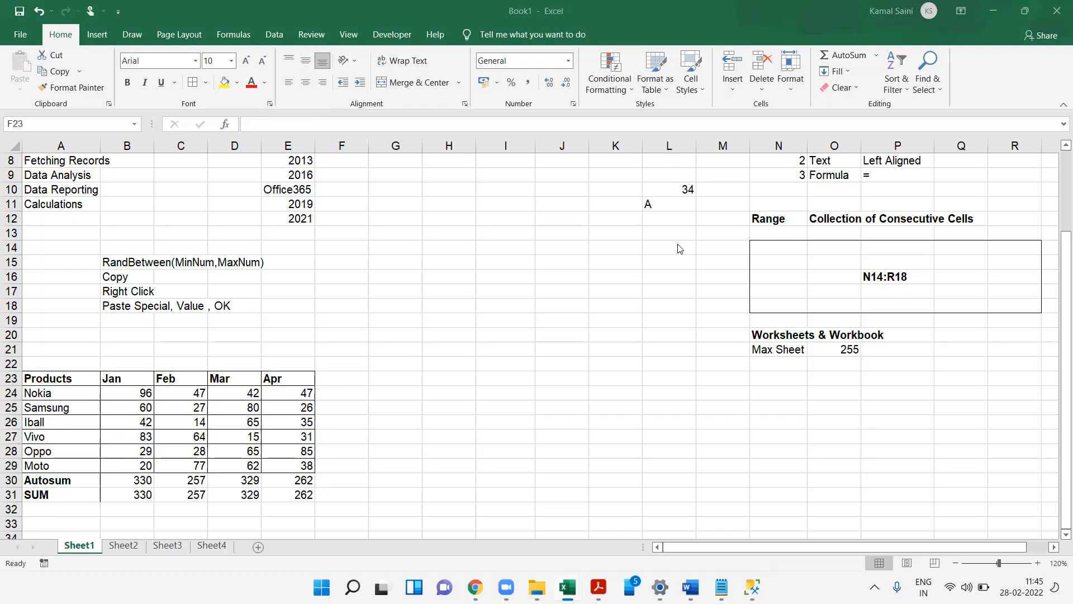
left_click(344, 379)
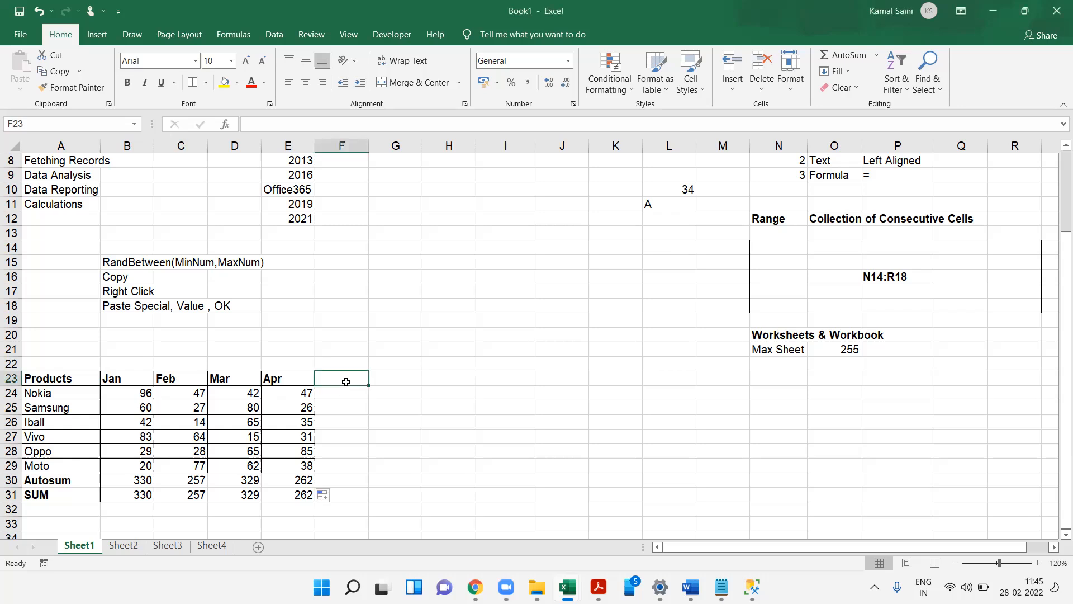
type("Total")
key("Return")
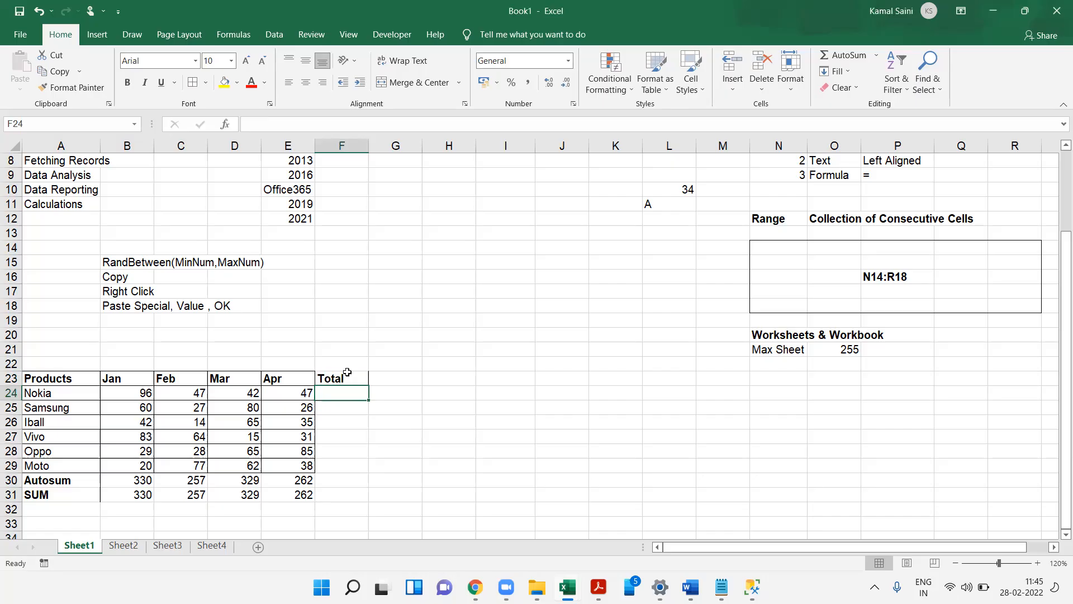
- AutoSum Nokia's Jan–Apr values into F24 and fill the total down to F29
left_click_drag(132, 392, 302, 397)
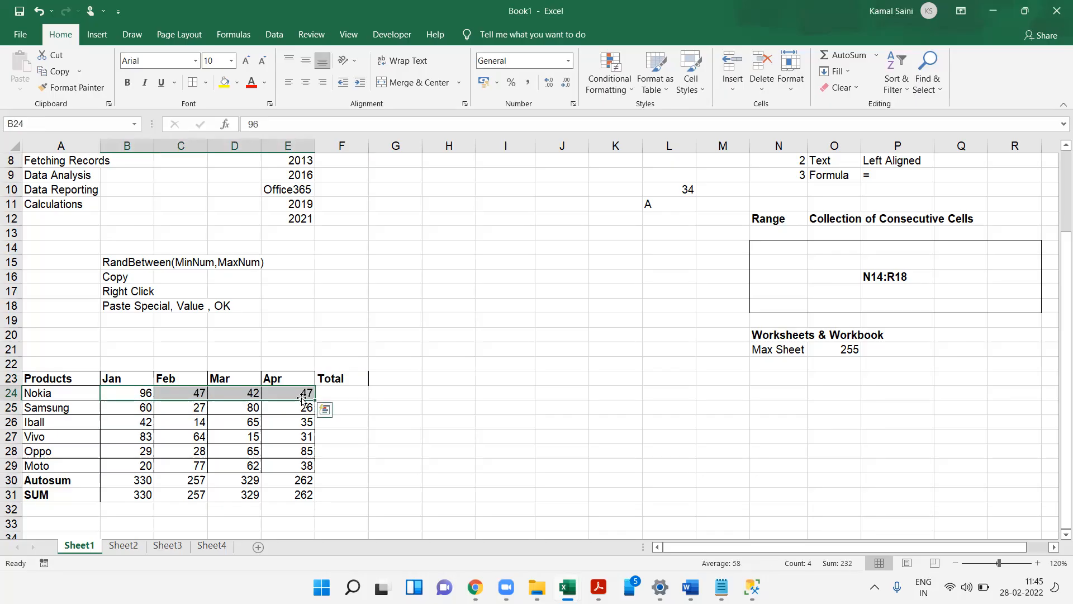
left_click(854, 59)
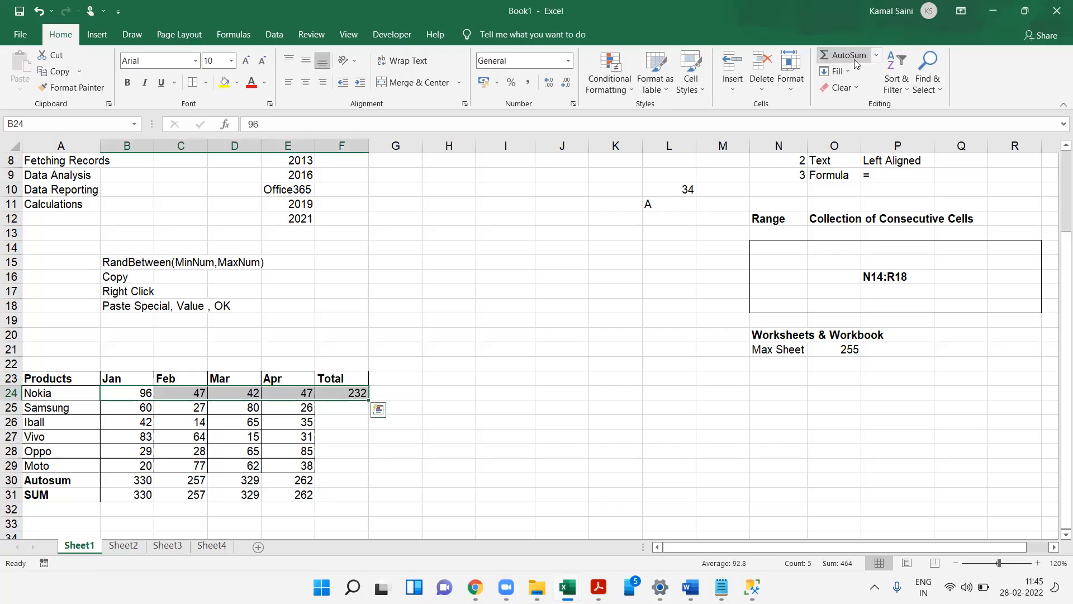
left_click(358, 391)
left_click_drag(370, 402, 371, 472)
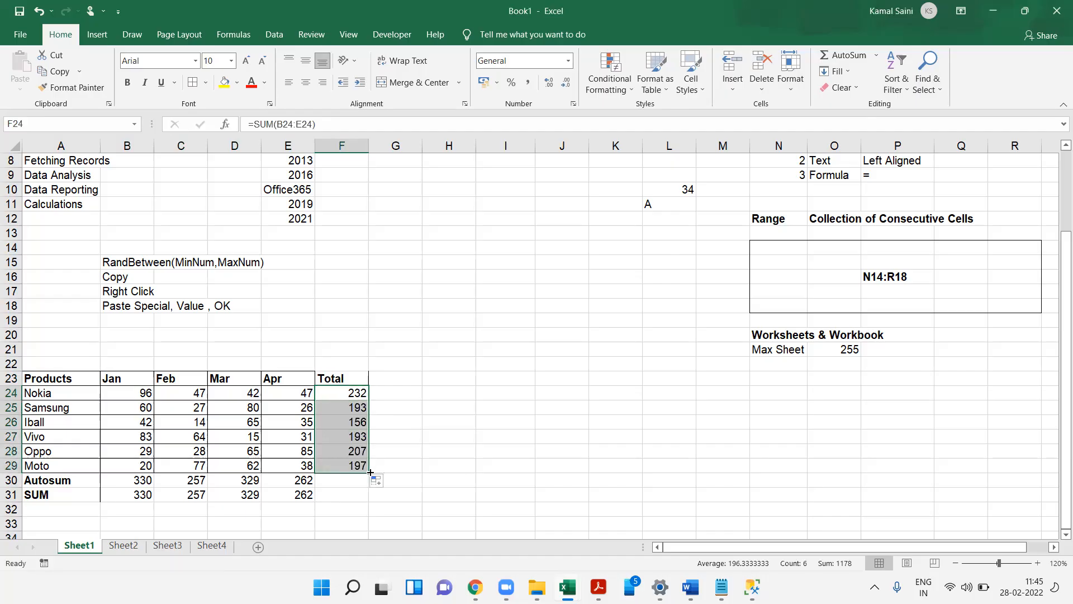
- Add the header Average in G23 beside Total
left_click(388, 377)
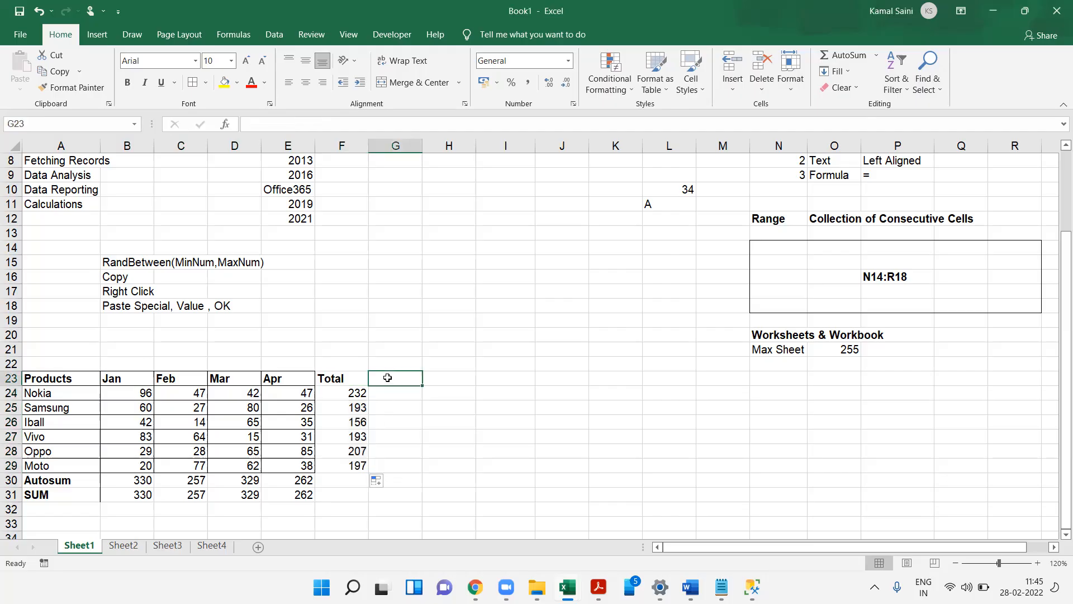
double_click(338, 394)
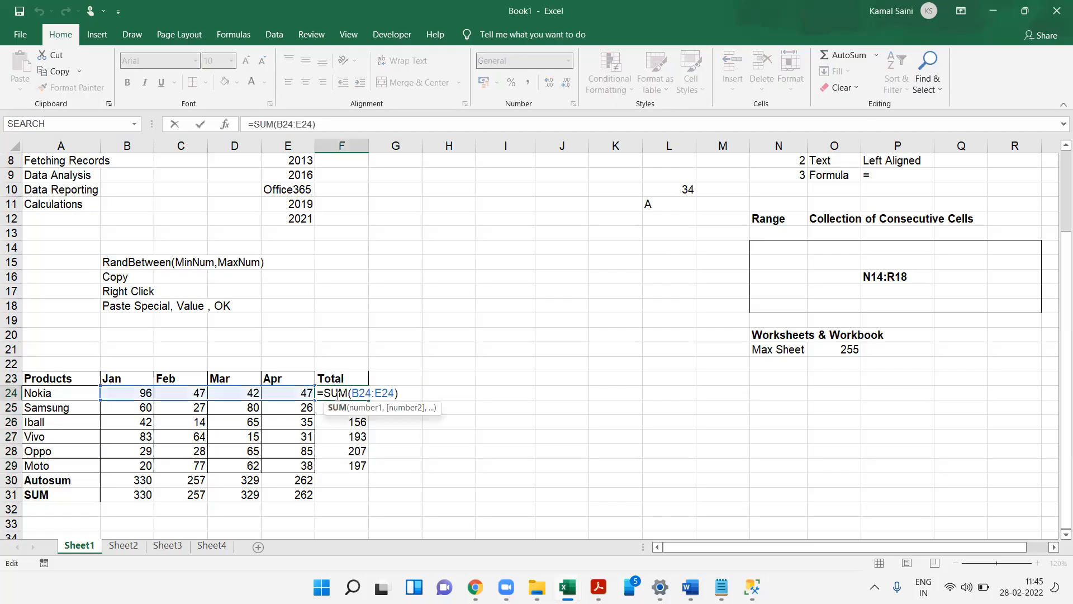
key("Escape")
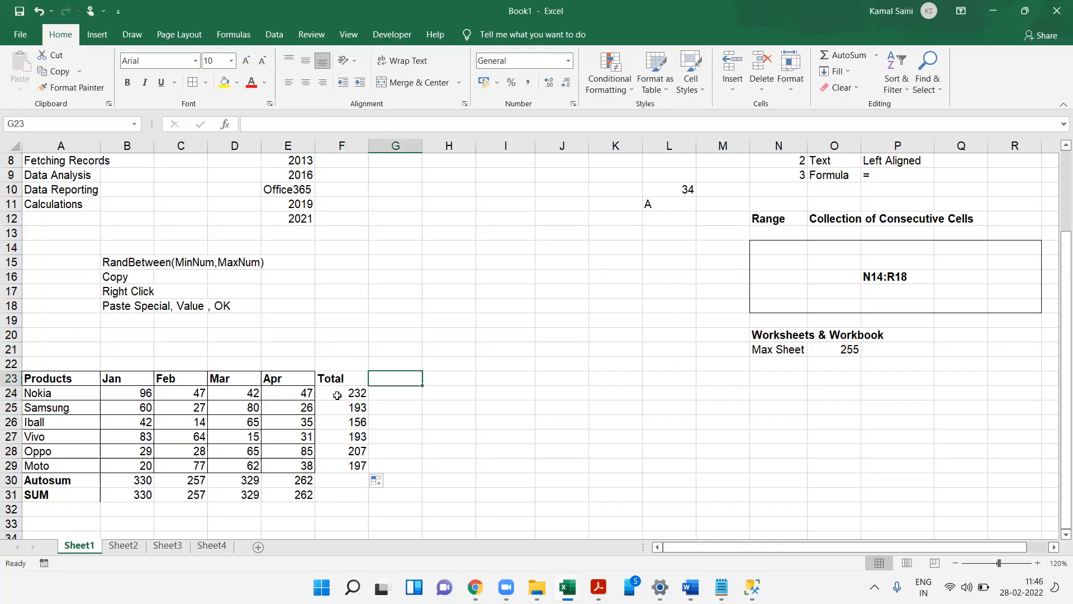
type("Average")
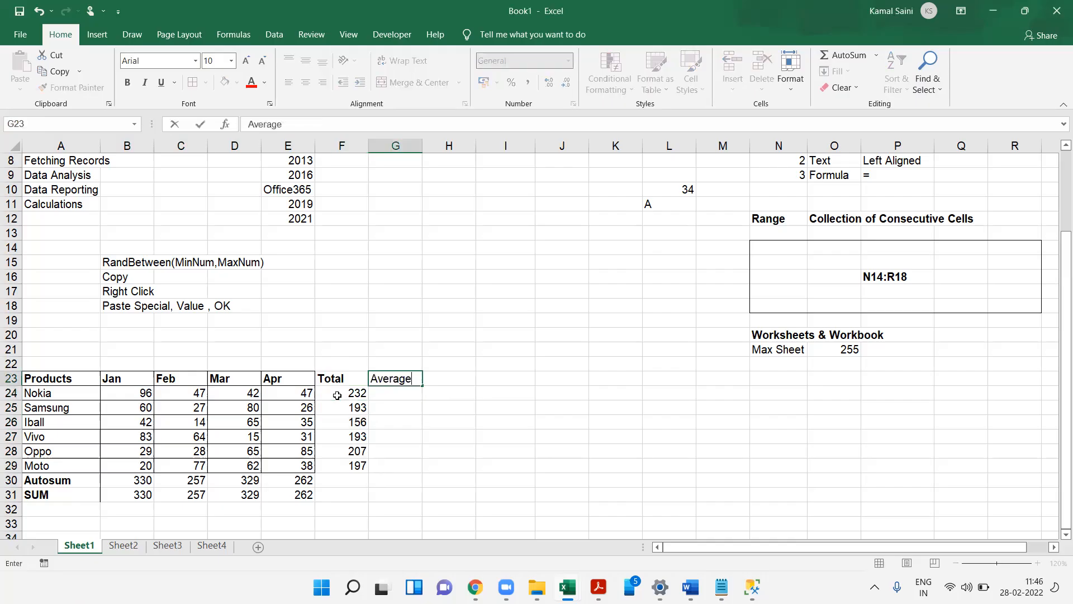
key("Return")
key("Left")
key("Left")
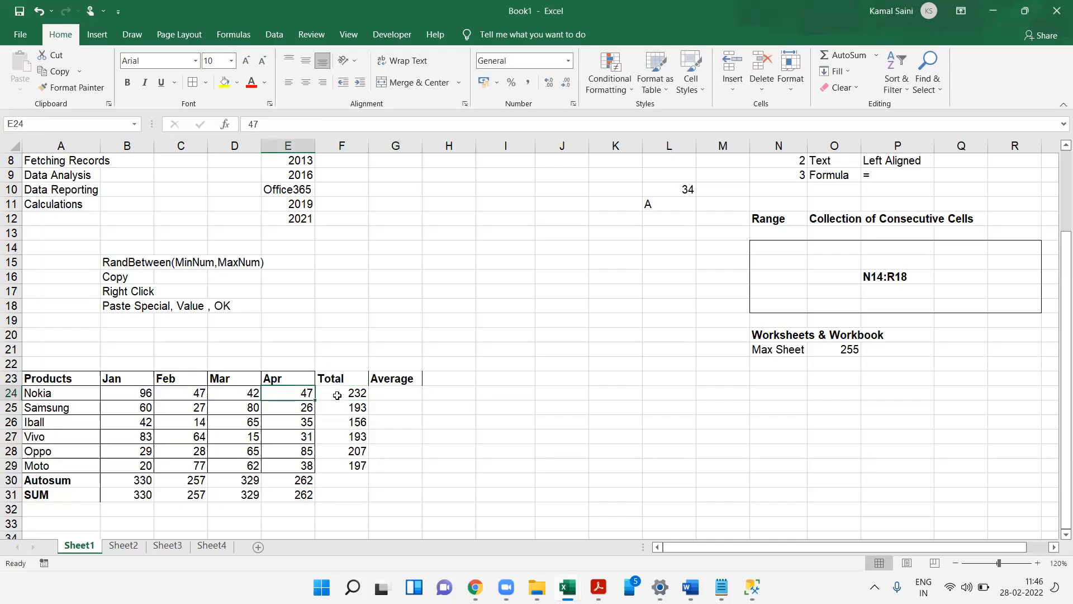
key("shift+Left")
key("shift+Left")
key("shift+Left")
key("Right")
key("Right")
key("Right")
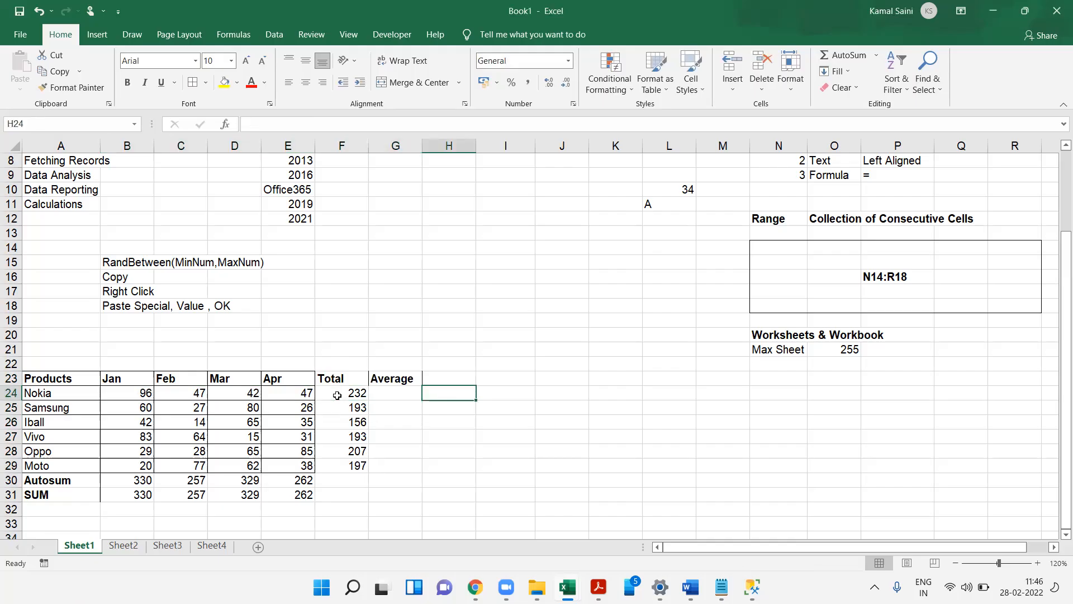
key("Left")
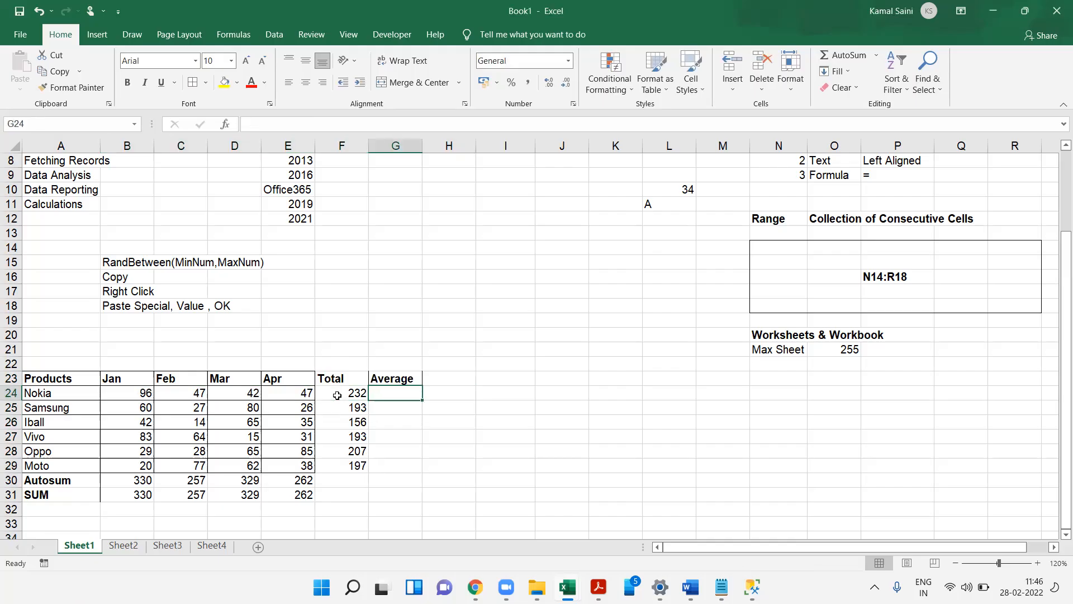
key("Left")
key("Right")
- Enter =AVERAGE(B24:E24) in G24 and fill it down to G29
type("=average")
key("Tab")
key("Left")
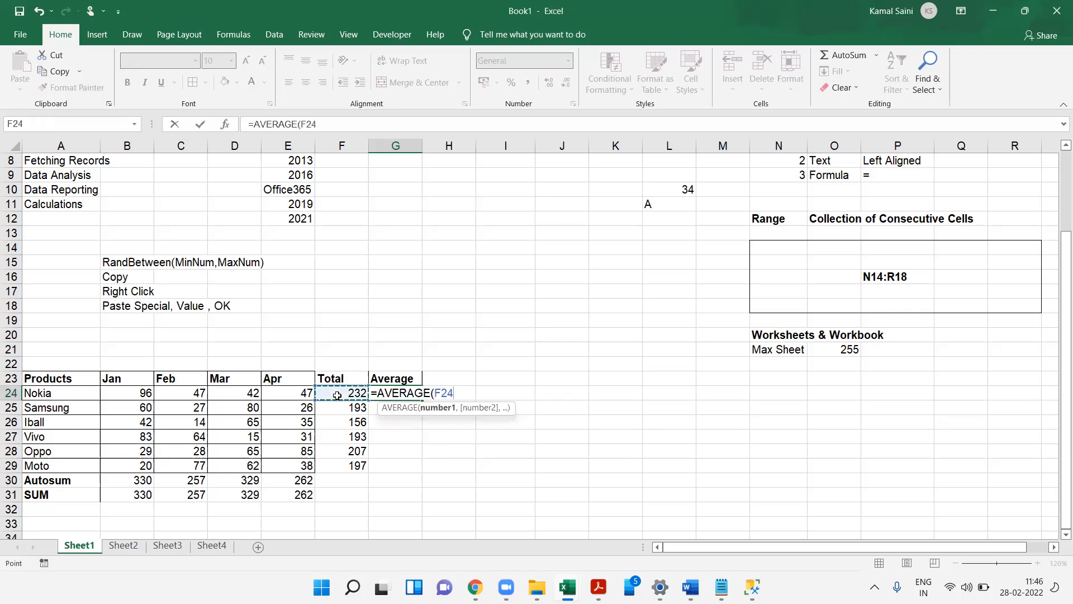
key("Left")
key("shift+Left")
key("shift+Left")
key("shift+Left")
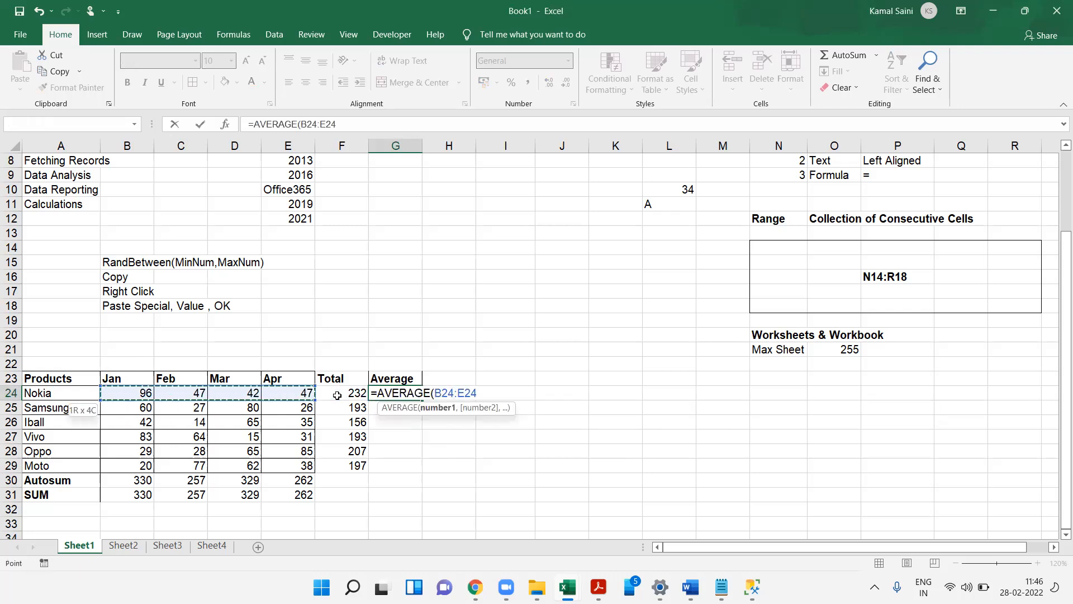
type(")")
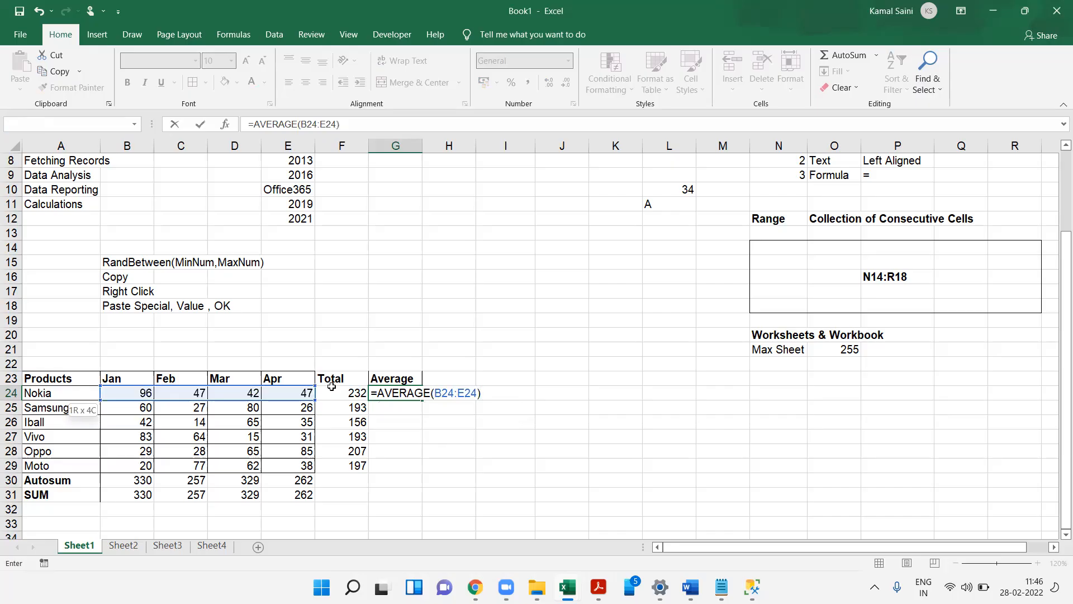
key("ctrl+Return")
key("shift+Down")
key("shift+Down")
key("shift+Down")
key("shift+Down")
key("shift+Down")
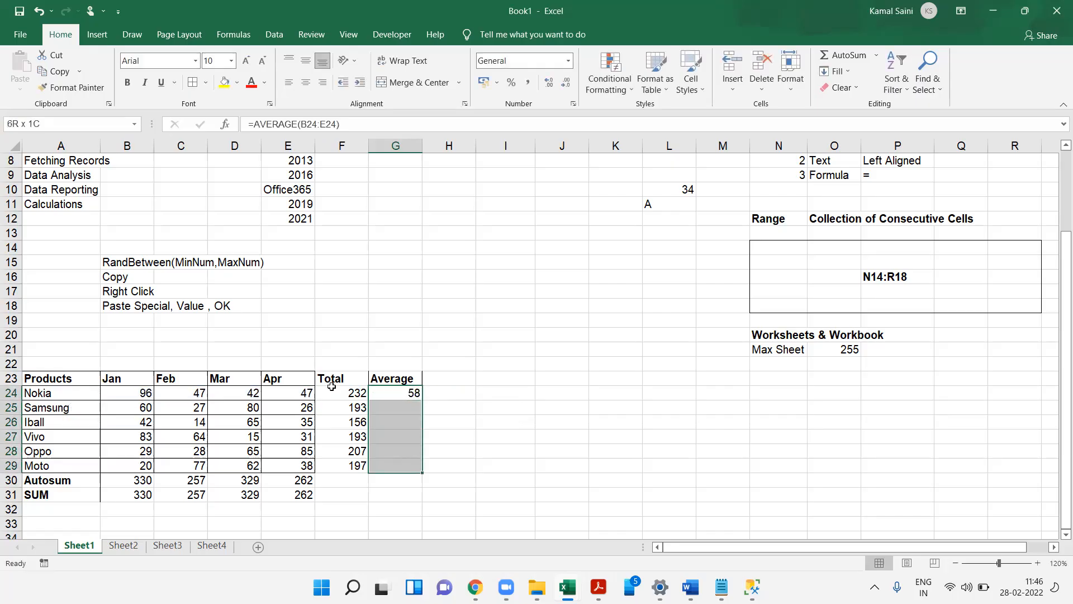
key("ctrl+d")
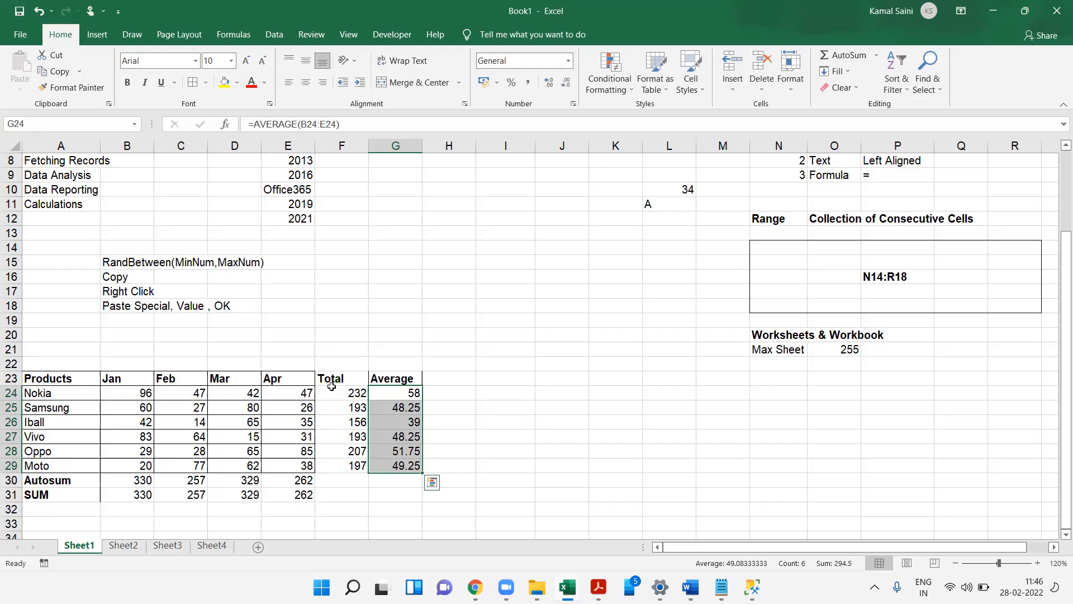
- Add the header Max in H23
key("Up")
key("Right")
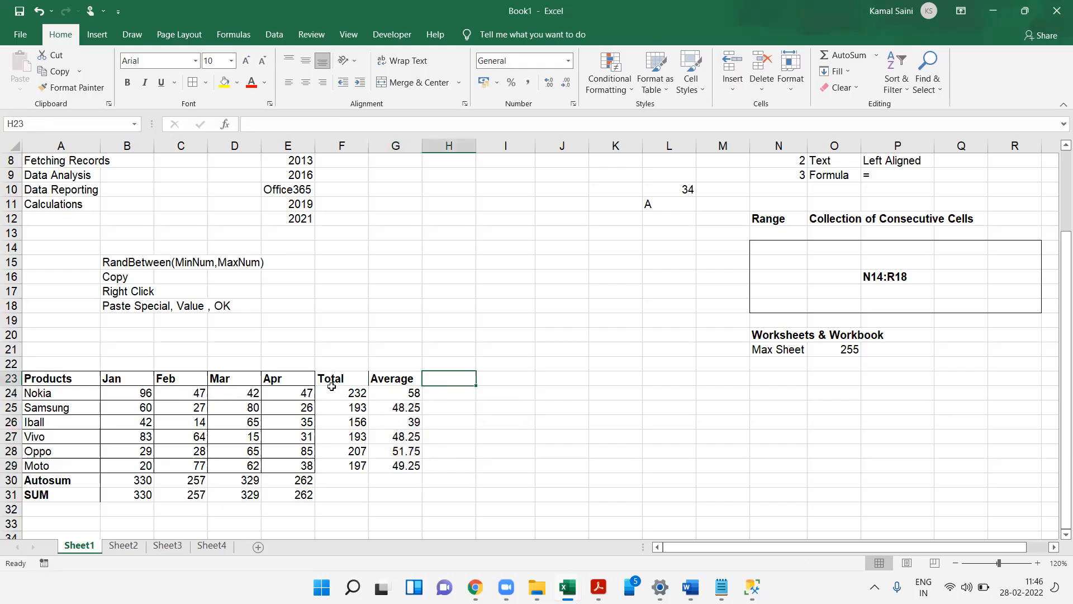
type("Max")
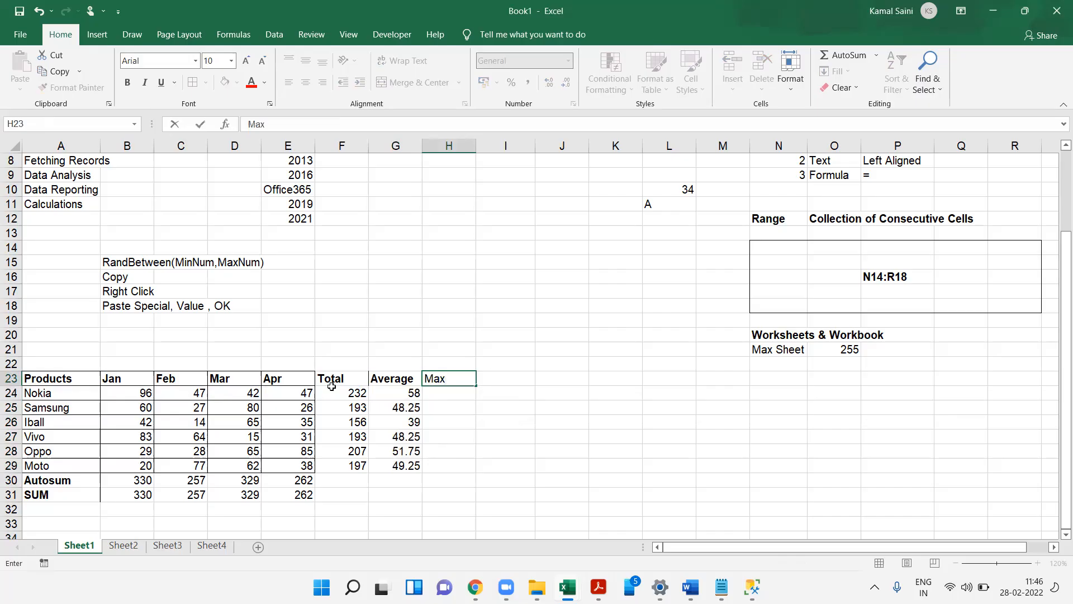
key("Return")
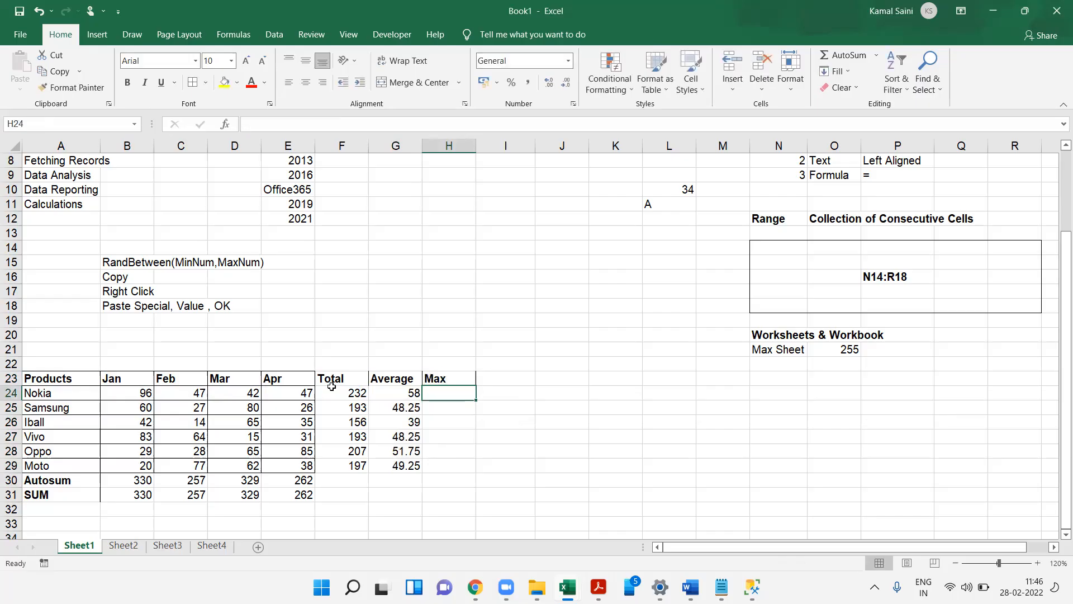
- Enter =MAX(B24:E24) in H24 using the Nokia month values
left_click_drag(131, 391, 296, 393)
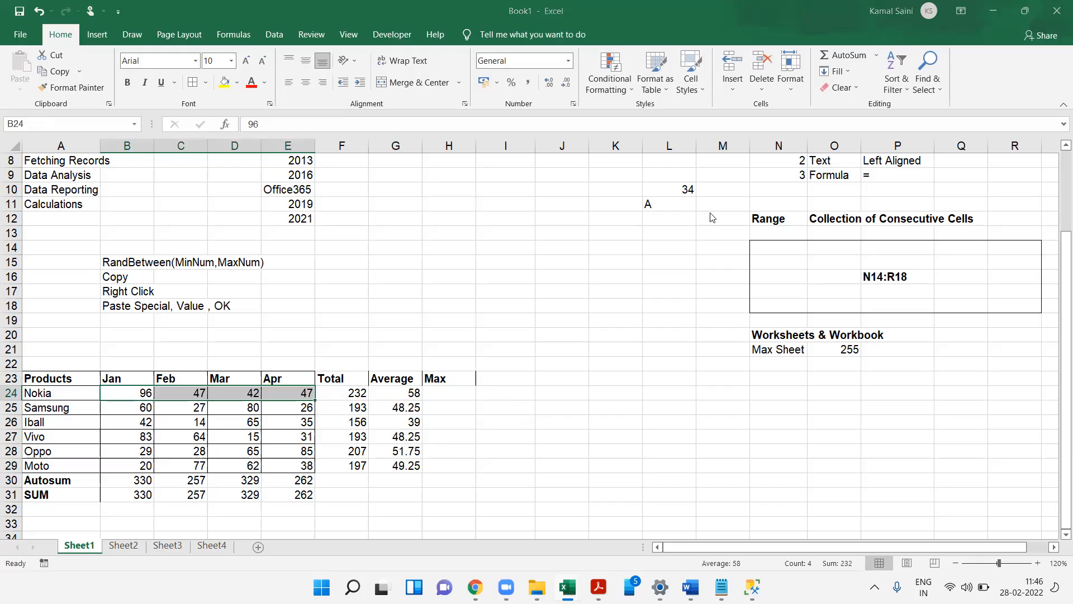
left_click(455, 391)
type("=ma")
key("Tab")
key("Left")
key("Left")
key("Left")
key("shift+Left")
key("shift+Left")
key("shift+Left")
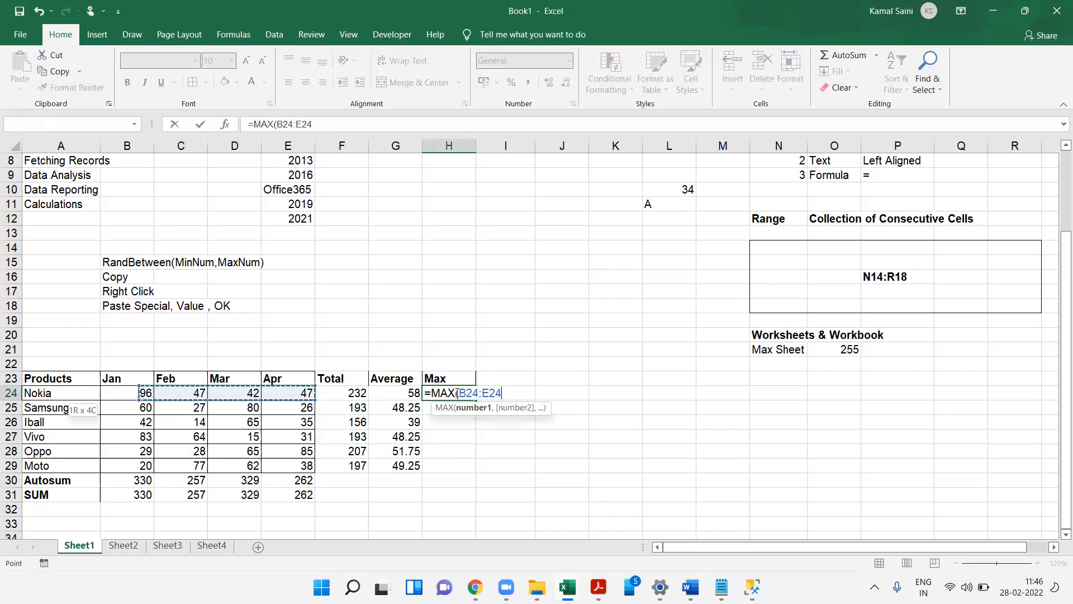
key("Return")
- Fill the MAX formula from H24 down to H29
left_click_drag(457, 393, 457, 393)
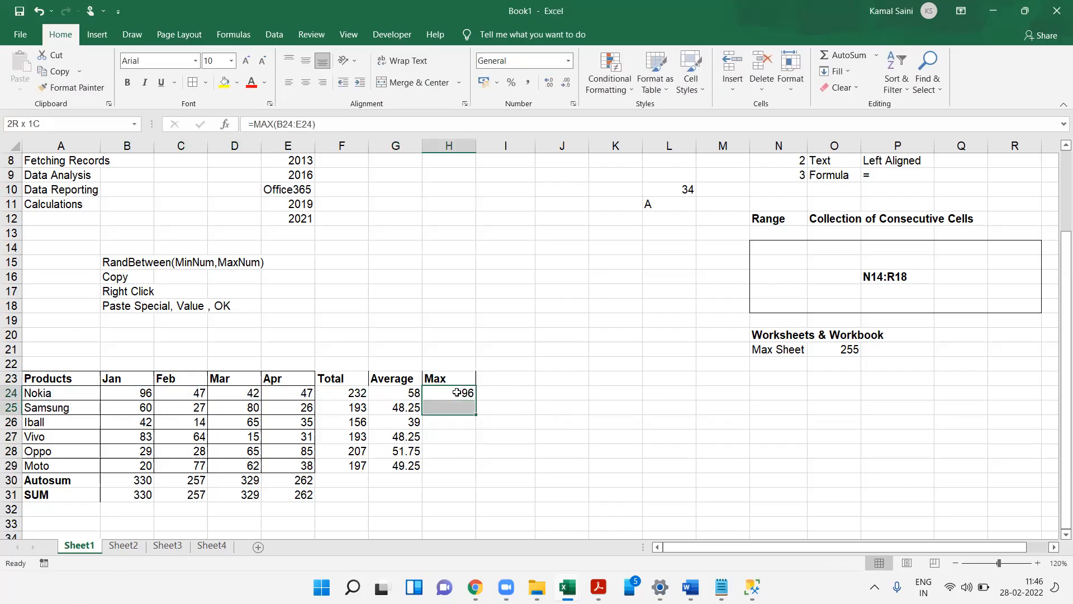
key("shift+Down")
key("shift+Down")
key("shift+Down")
key("shift+Down")
key("shift+Down")
key("shift+Up")
key("ctrl+d")
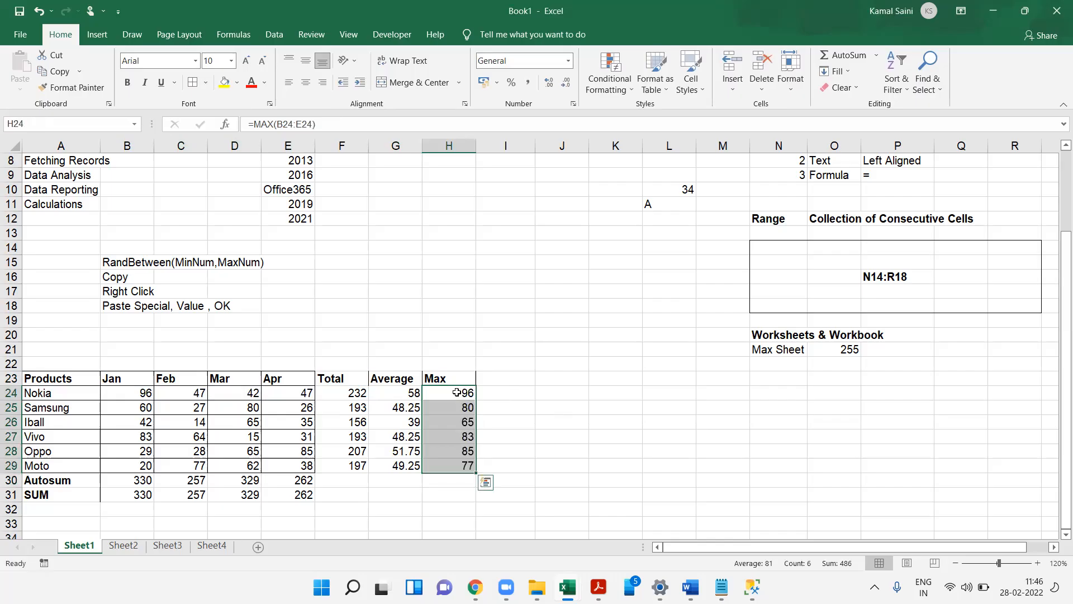
- Inspect the MAX formulas in column H cell by cell
key("F2")
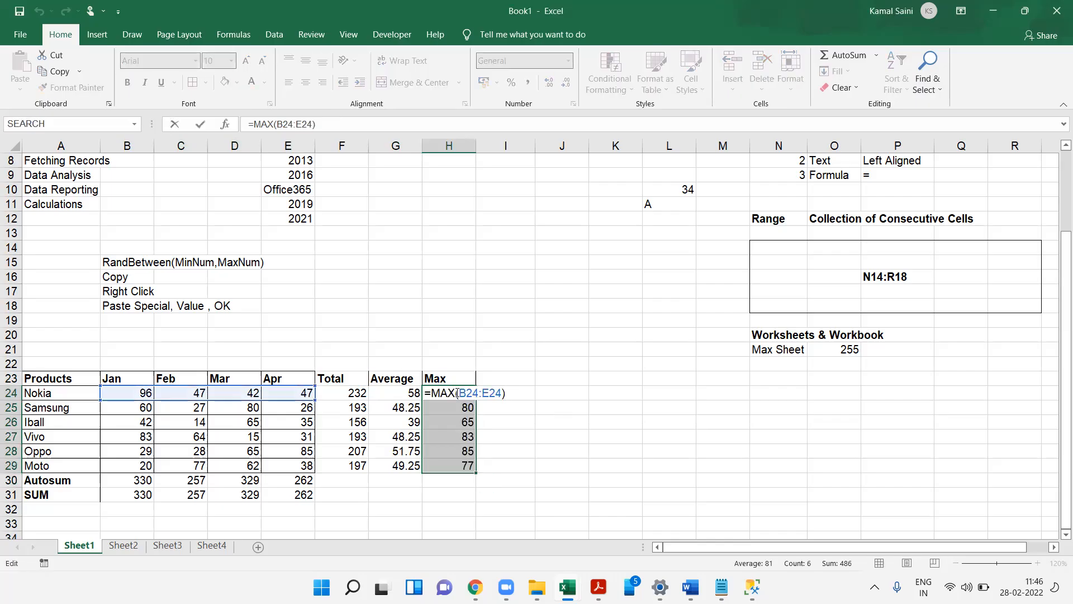
key("Return")
key("F2")
key("Return")
key("F2")
key("Return")
key("F2")
key("Return")
key("F2")
key("Return")
key("Up")
key("Up")
key("Up")
key("Up")
key("Up")
key("Up")
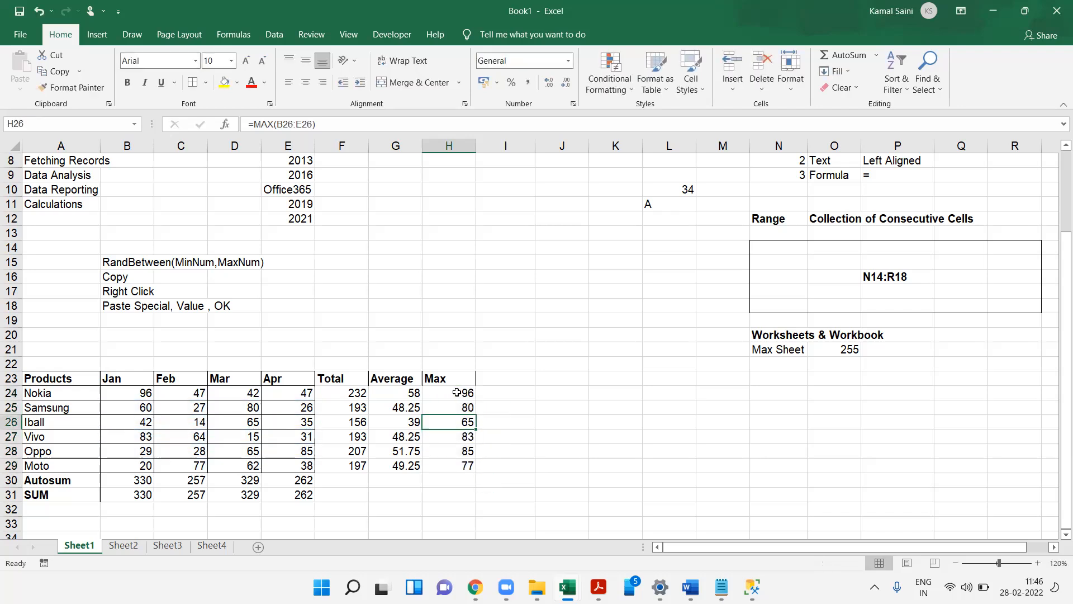
- Add the header Min in I23
key("Right")
type("Min")
key("Return")
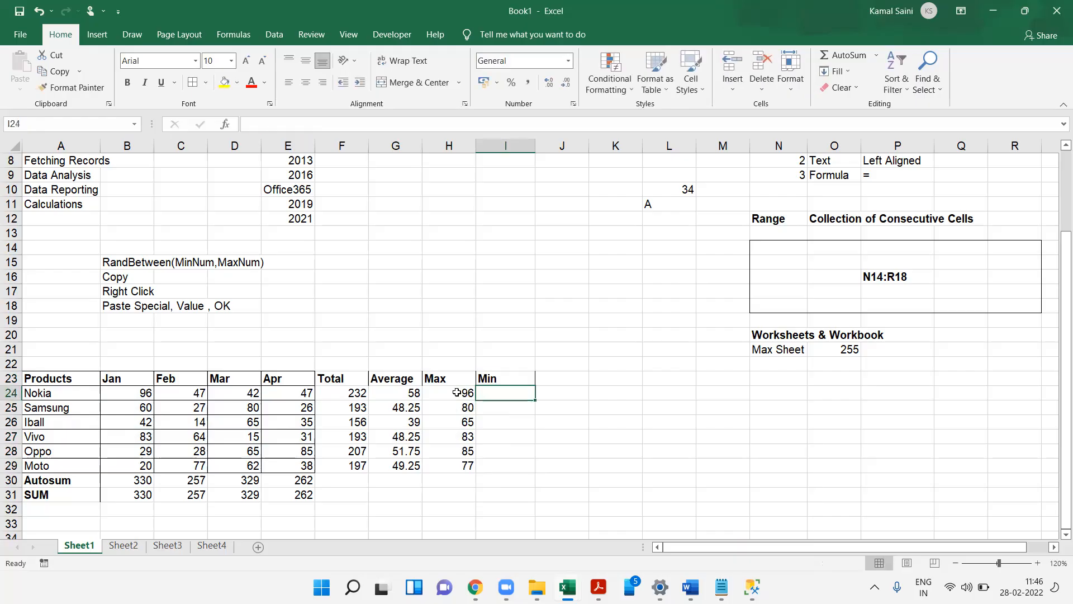
- Enter =MIN(B24:E24) in I24 and fill it down to I29
type("=MIN(")
key("Left")
key("Left")
key("Left")
key("Left")
key("shift+Left")
key("shift+Left")
key("shift+Left")
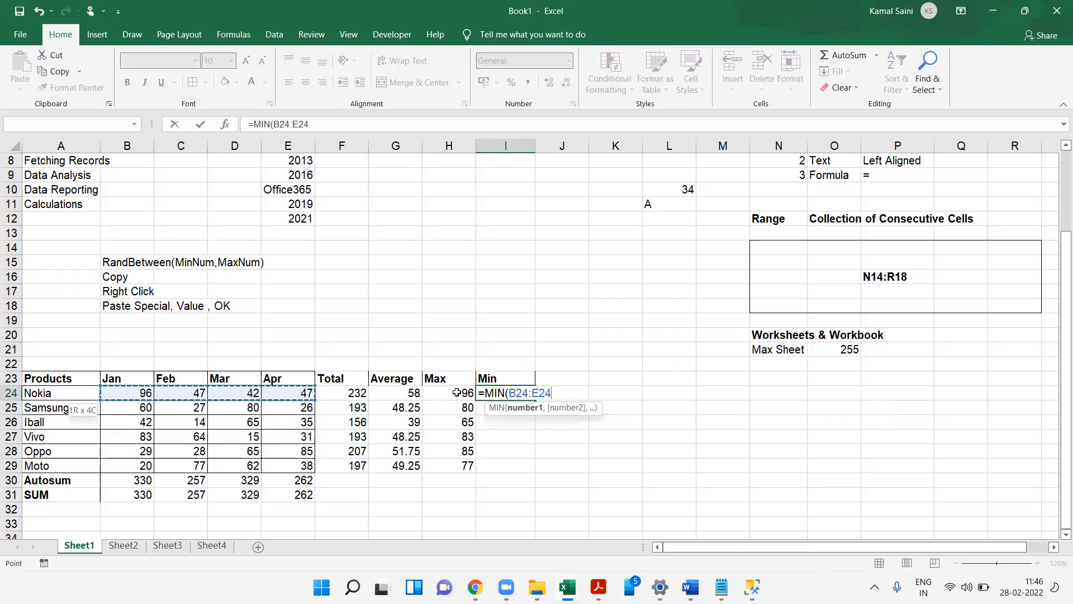
key("Return")
key("Left")
key("ctrl+Down")
key("Right")
key("ctrl+shift+Up")
key("ctrl+d")
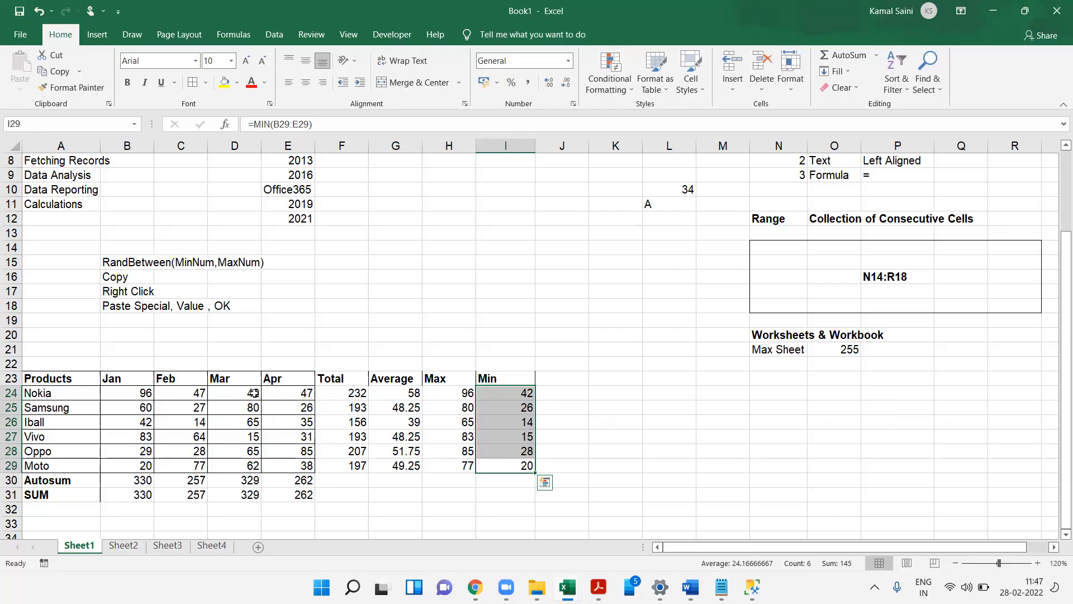
- Review the Total, Average, Max and Min formulas in row 24
left_click(348, 388)
double_click(348, 387)
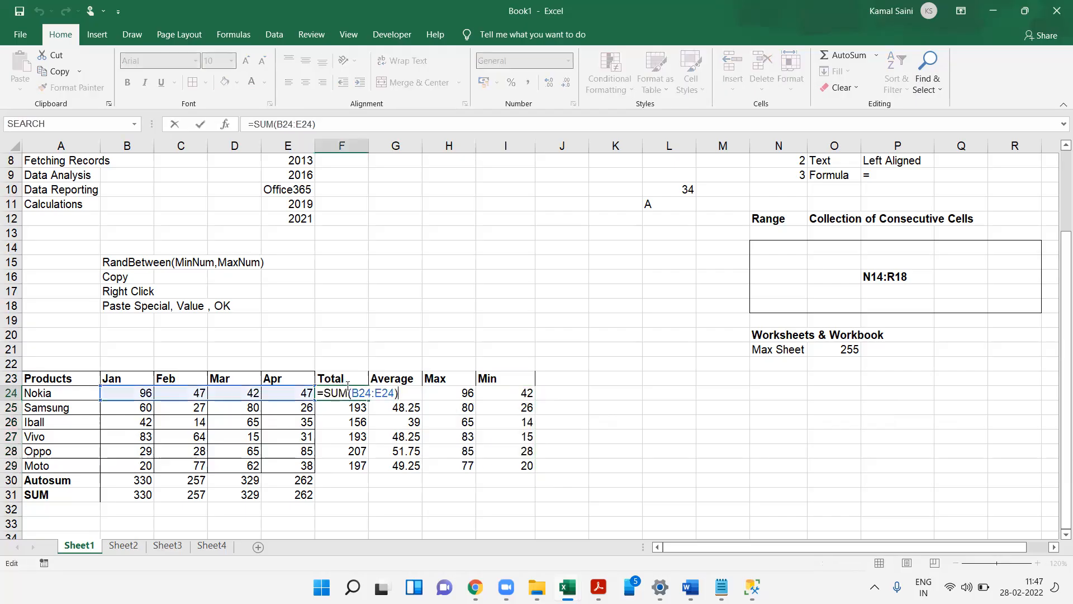
key("Escape")
key("Right")
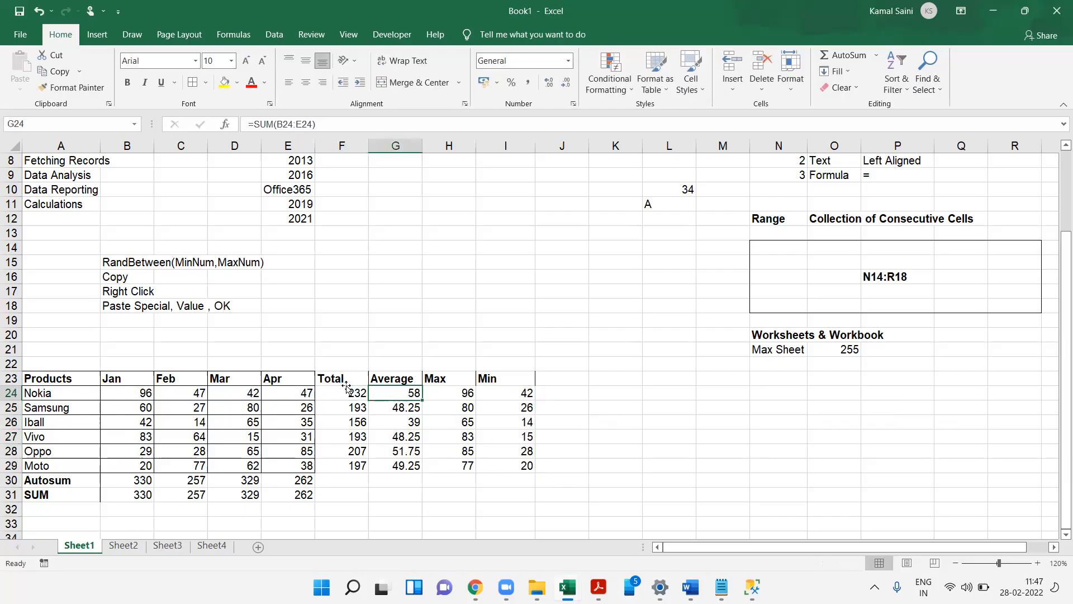
key("F2")
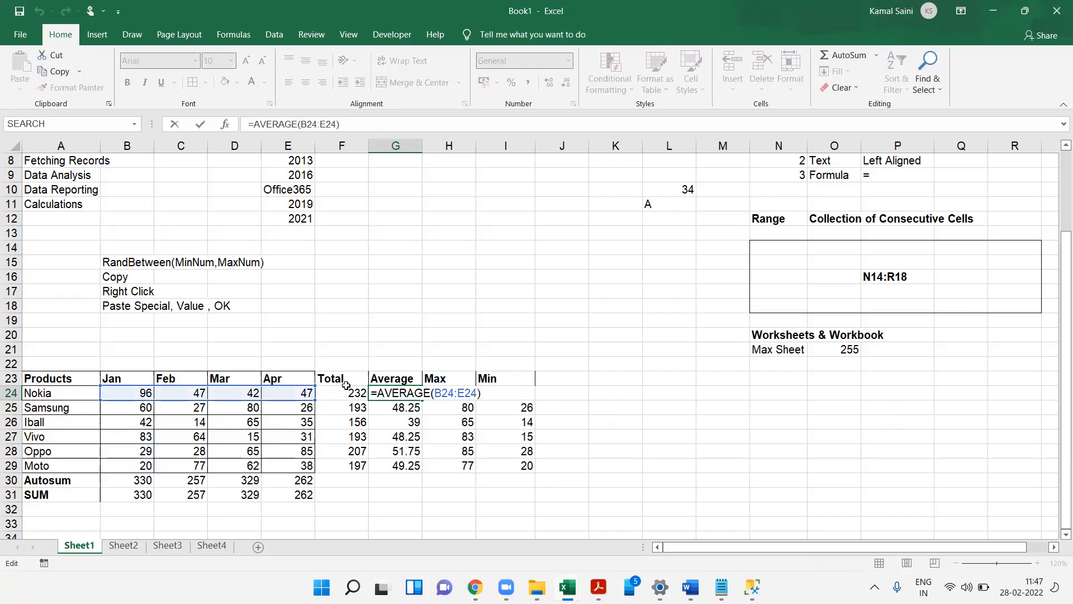
key("Escape")
key("Right")
key("F2")
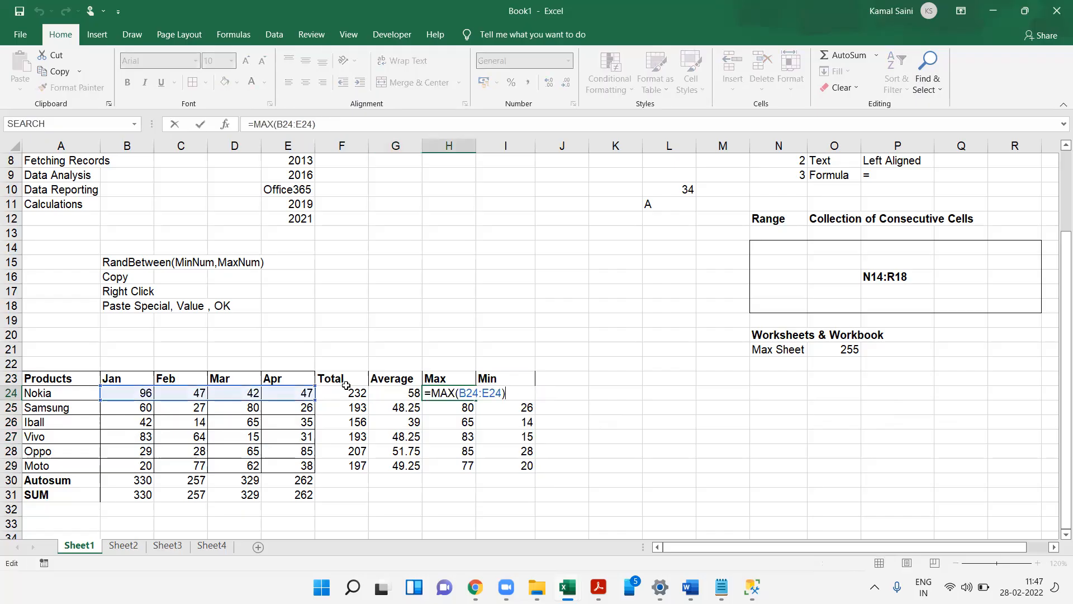
key("Escape")
key("Right")
key("F2")
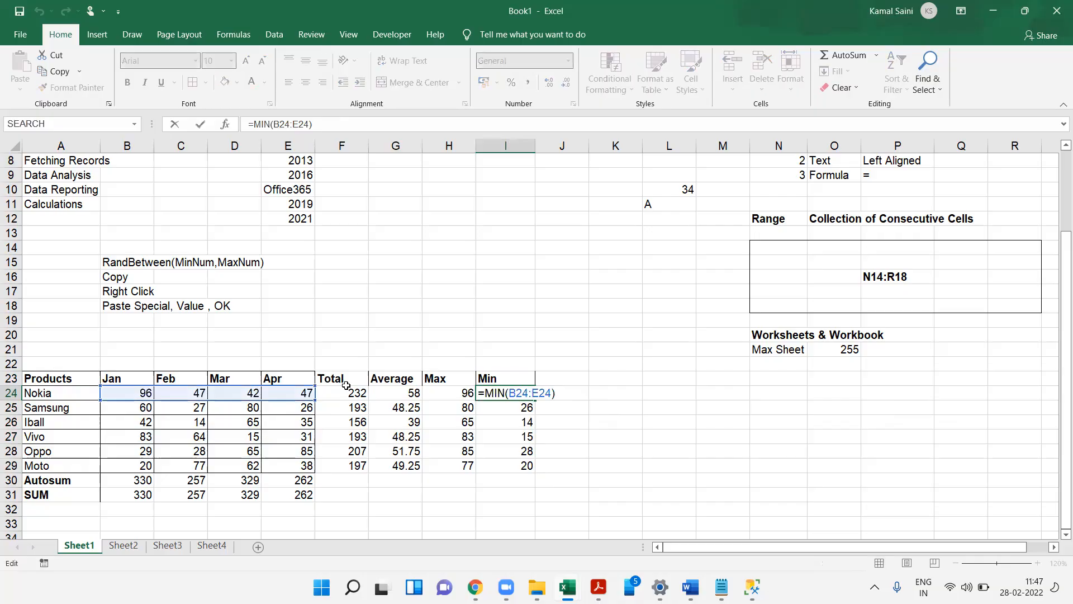
key("Escape")
- Add the header Count in J23
key("Right")
key("Up")
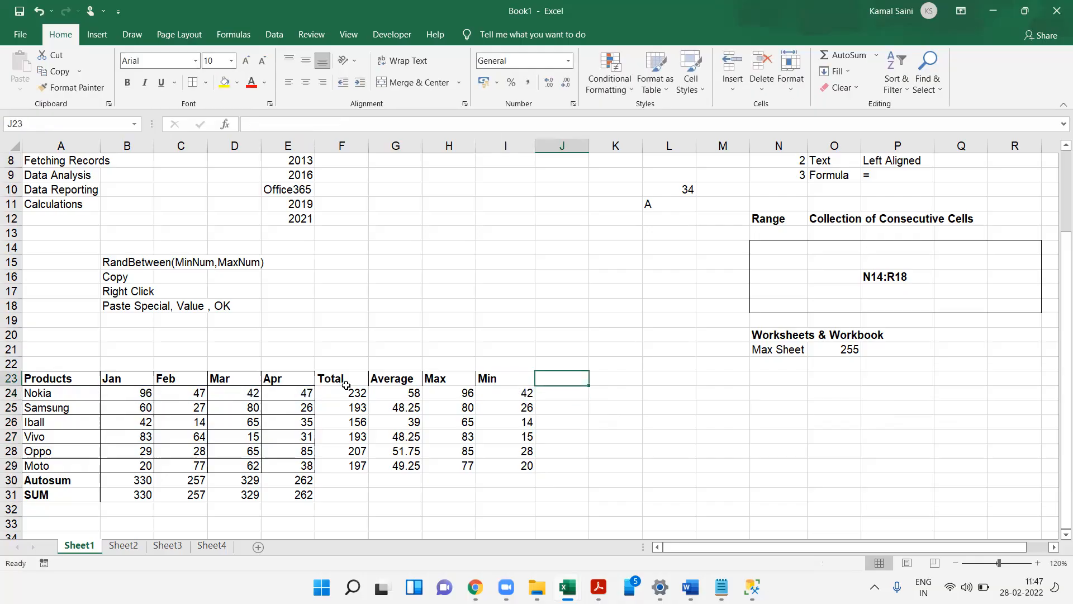
type("Count")
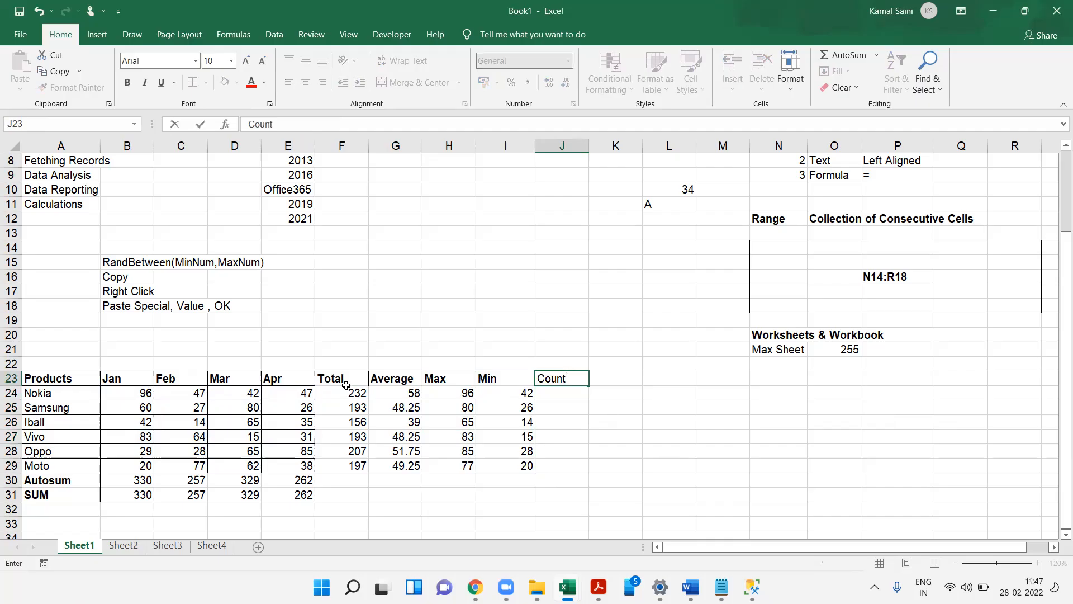
key("Return")
- Enter =COUNT(B24:E24) in J24 and fill it down to J29
type("=count")
key("Tab")
key("Left")
key("Left")
key("Left")
key("Left")
key("Left")
key("shift+Left")
key("shift+Left")
key("shift+Left")
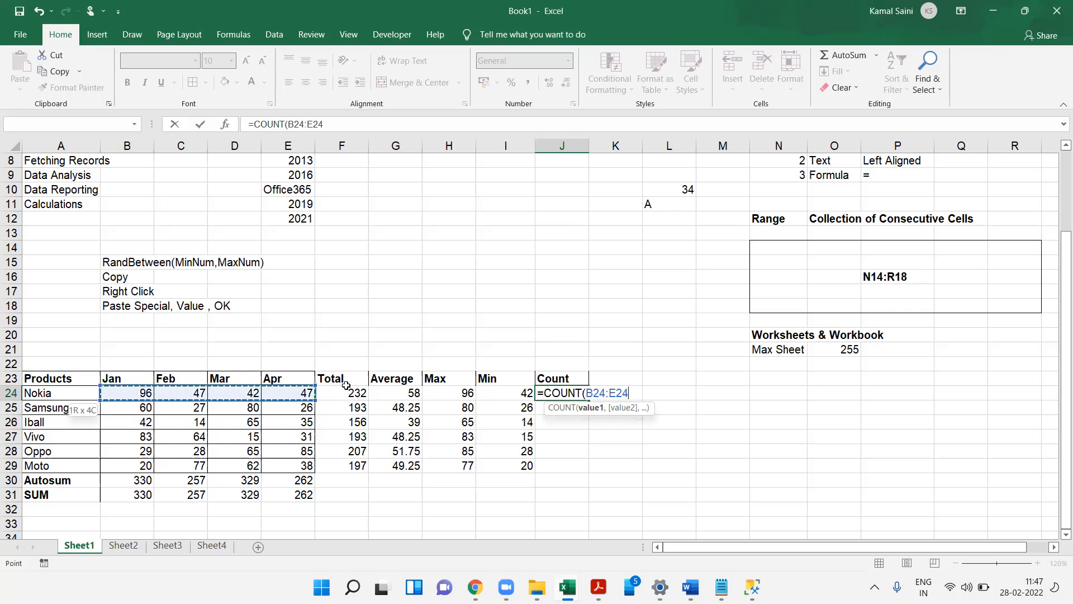
key("Up")
key("shift+Down")
key("shift+Down")
key("shift+Down")
key("shift+Down")
key("shift+Down")
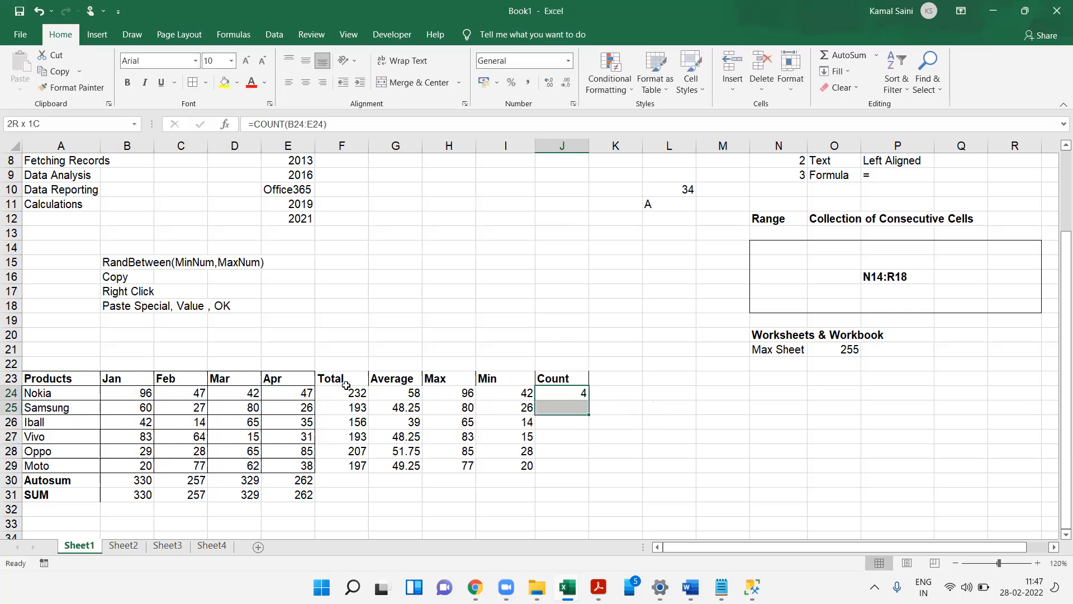
key("ctrl+d")
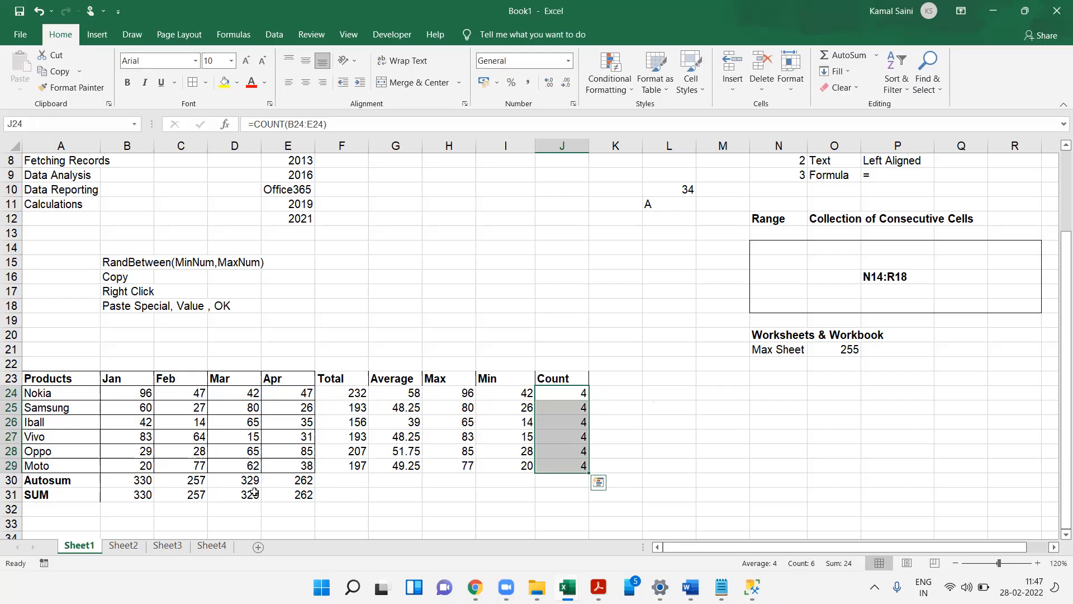
- Test the Count column by clearing and then zeroing Vivo's Feb value, and undo the edits
left_click(191, 437)
key("Delete")
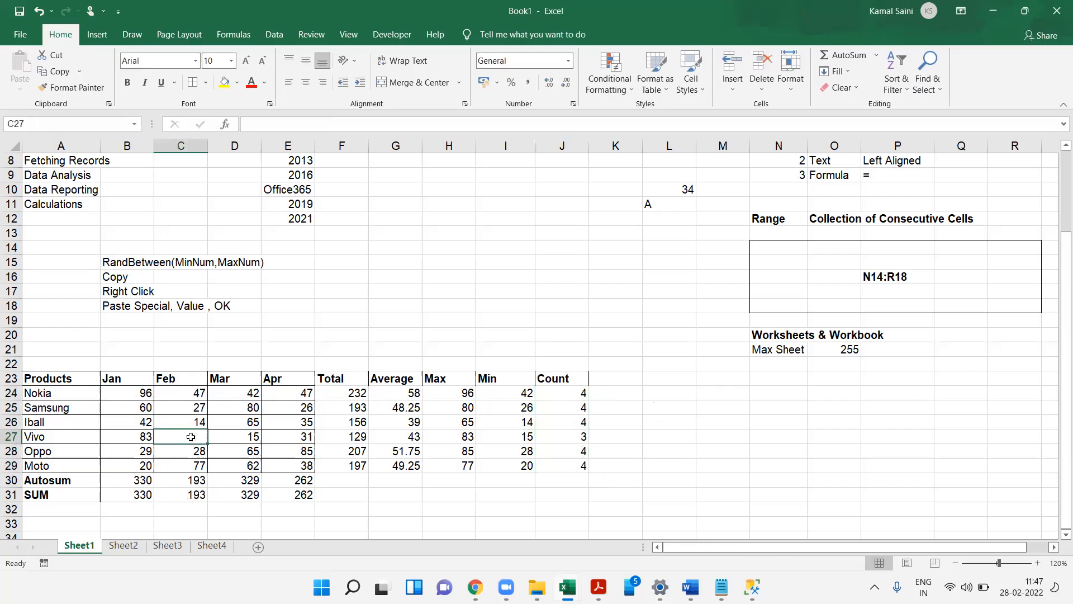
left_click(565, 439)
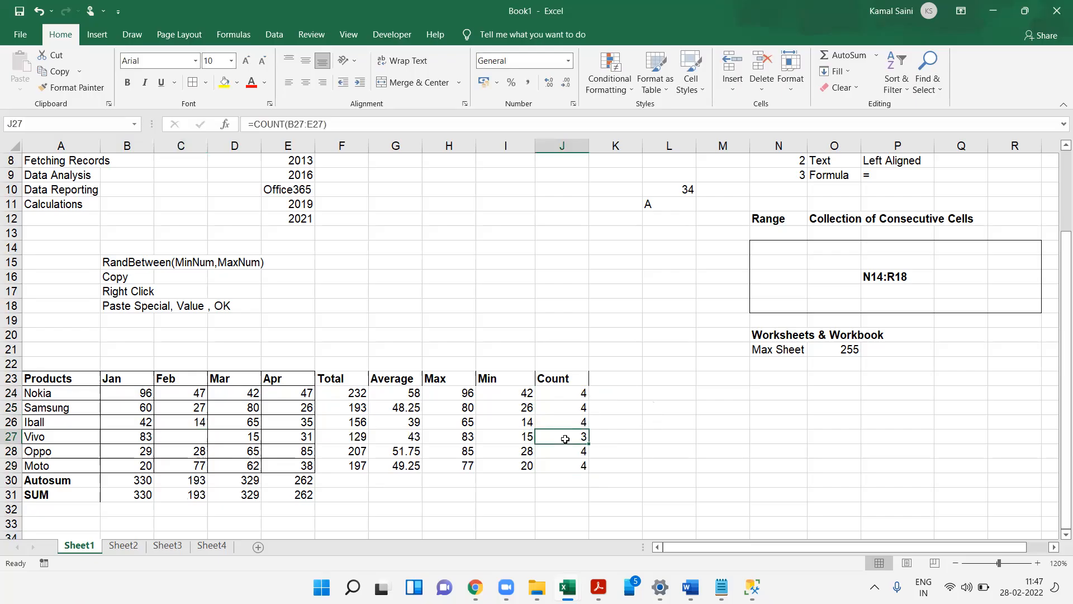
left_click_drag(124, 437, 292, 423)
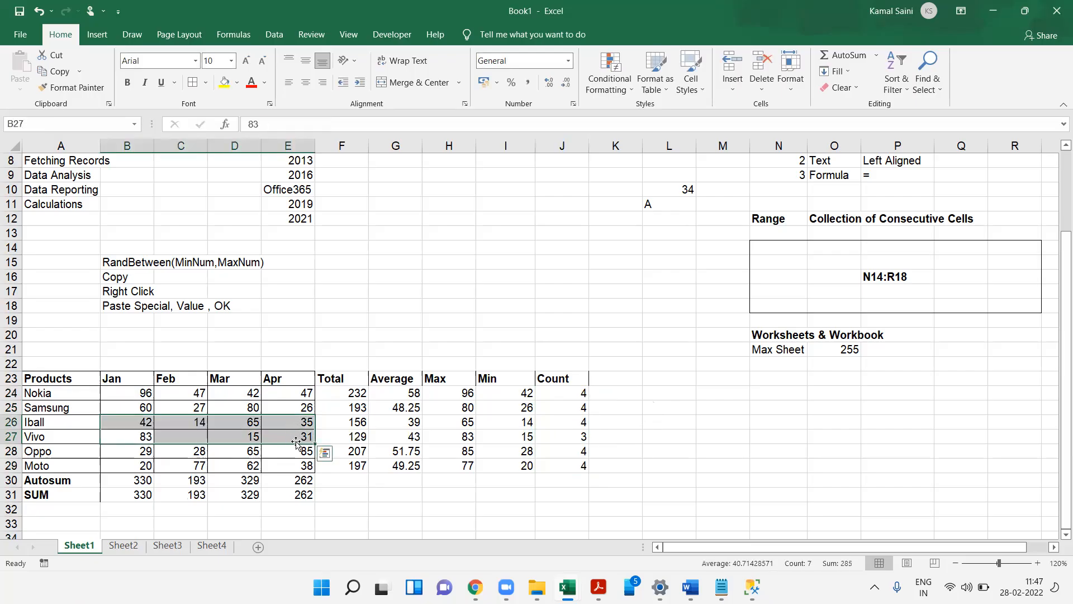
left_click(296, 442, "shift")
key("Right")
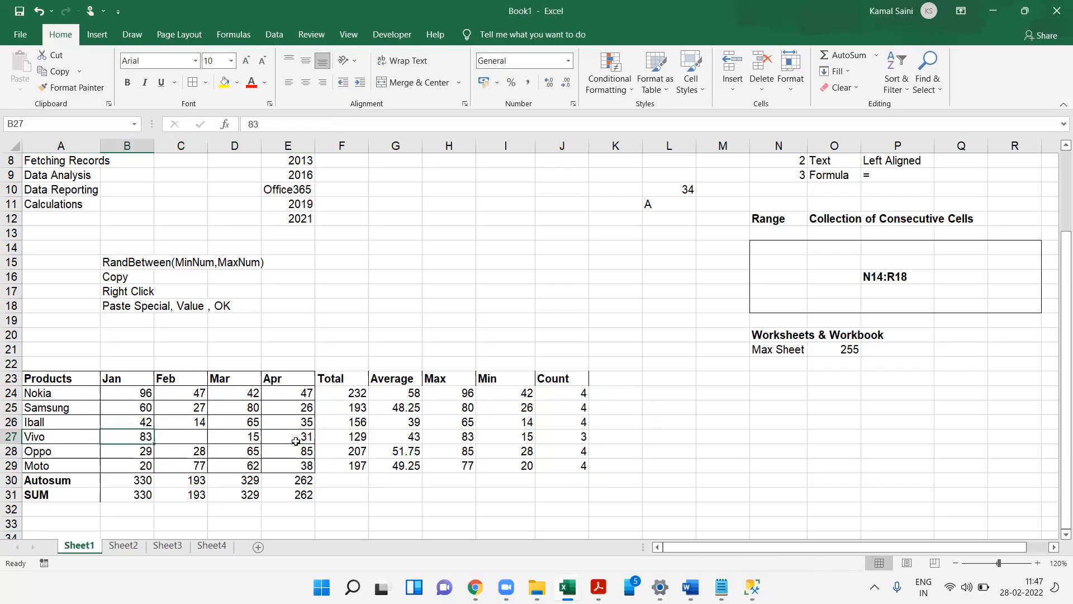
type("0")
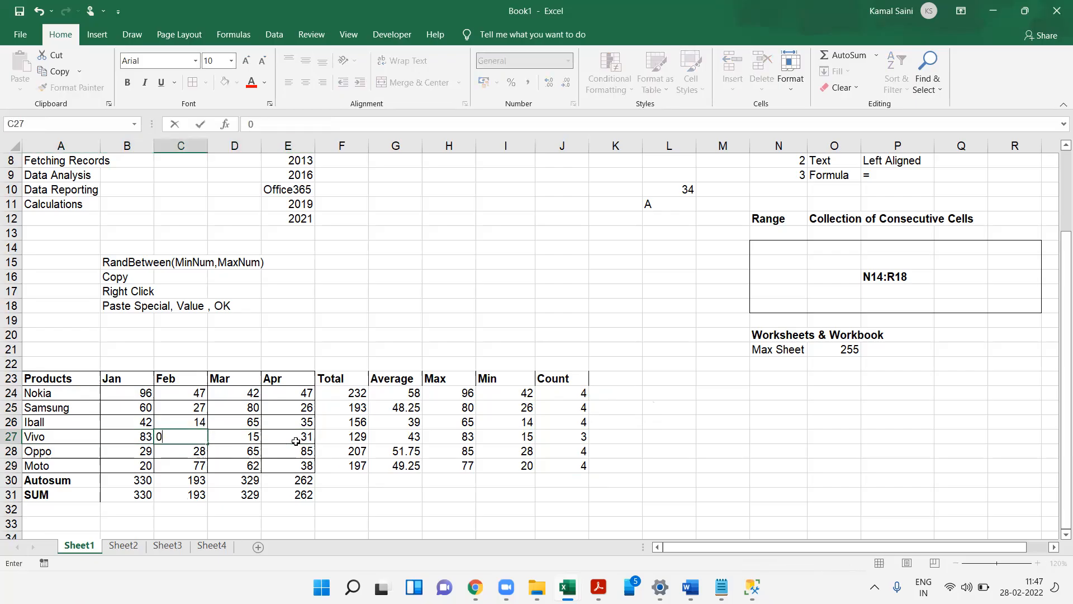
key("Return")
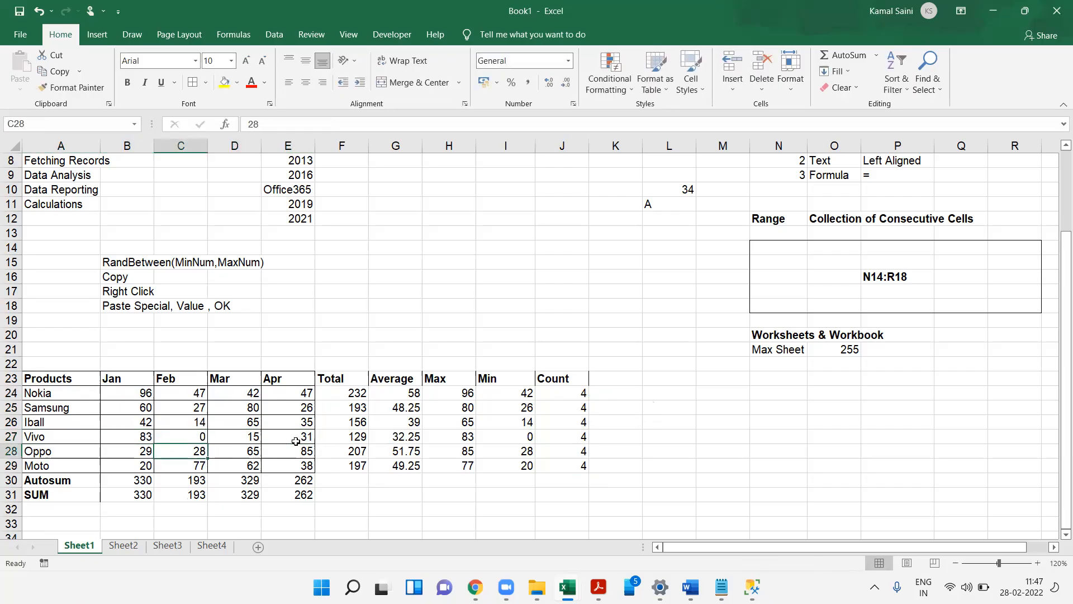
key("ctrl+z")
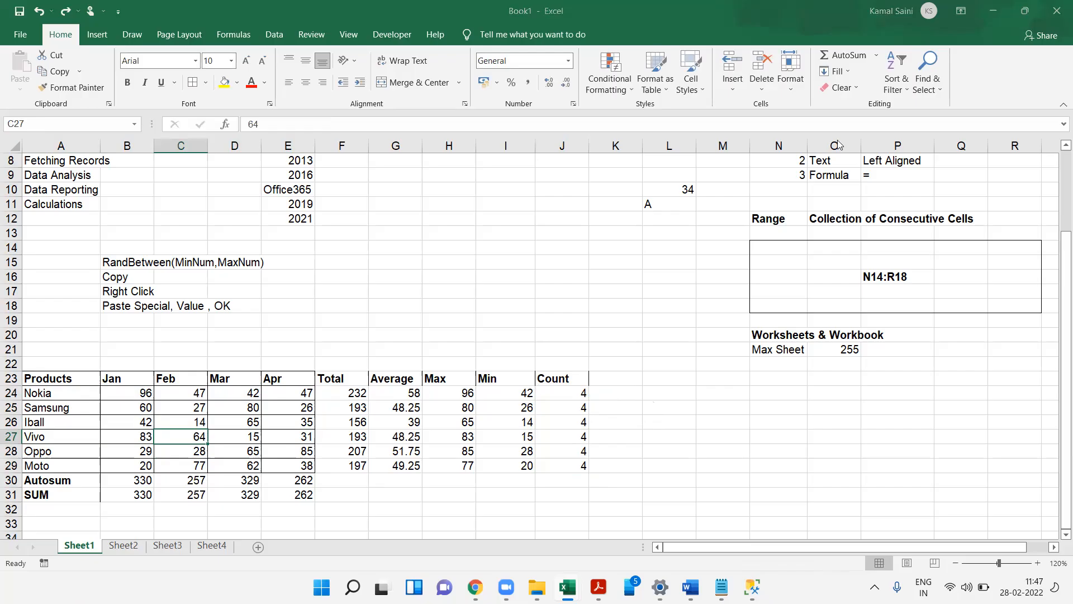
- Enter the question "How many Products are listed?" in M24 and make it bold
left_click(716, 393)
type("H")
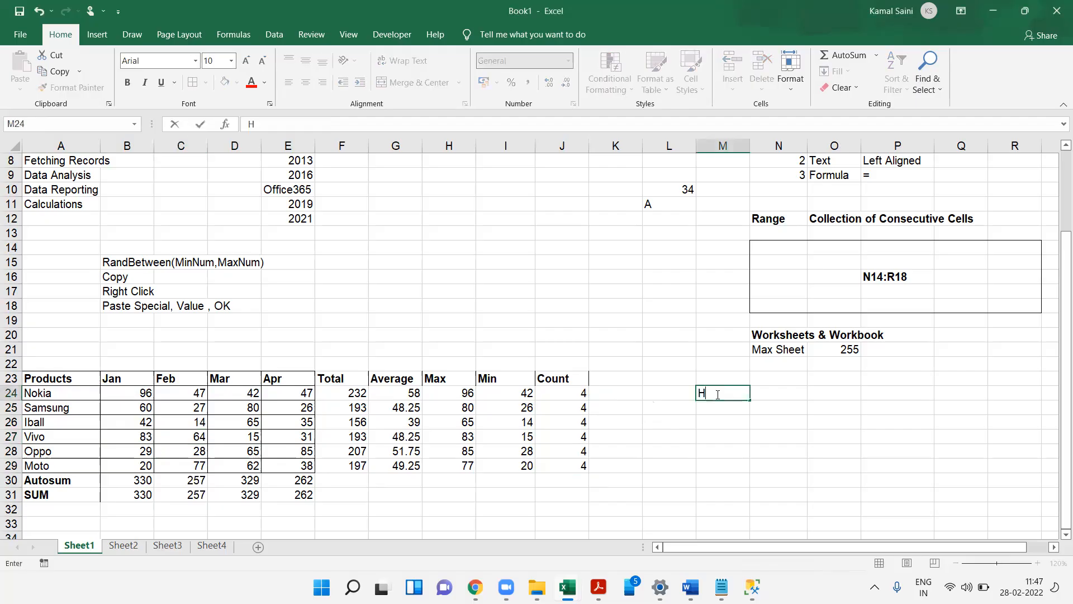
type("ow many Products ")
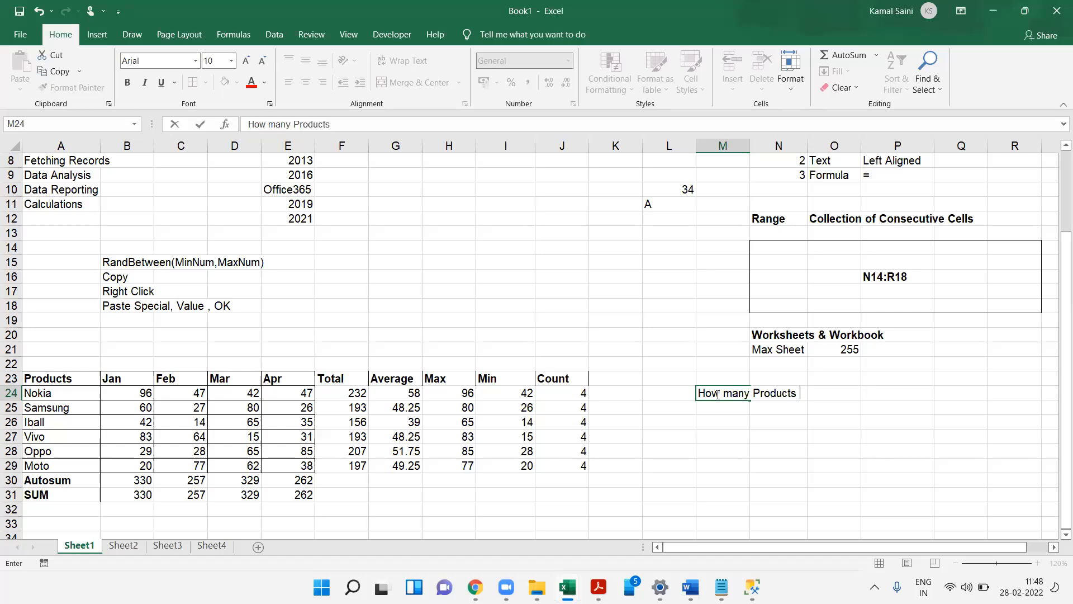
type("are listed?")
key("Return")
left_click(716, 395)
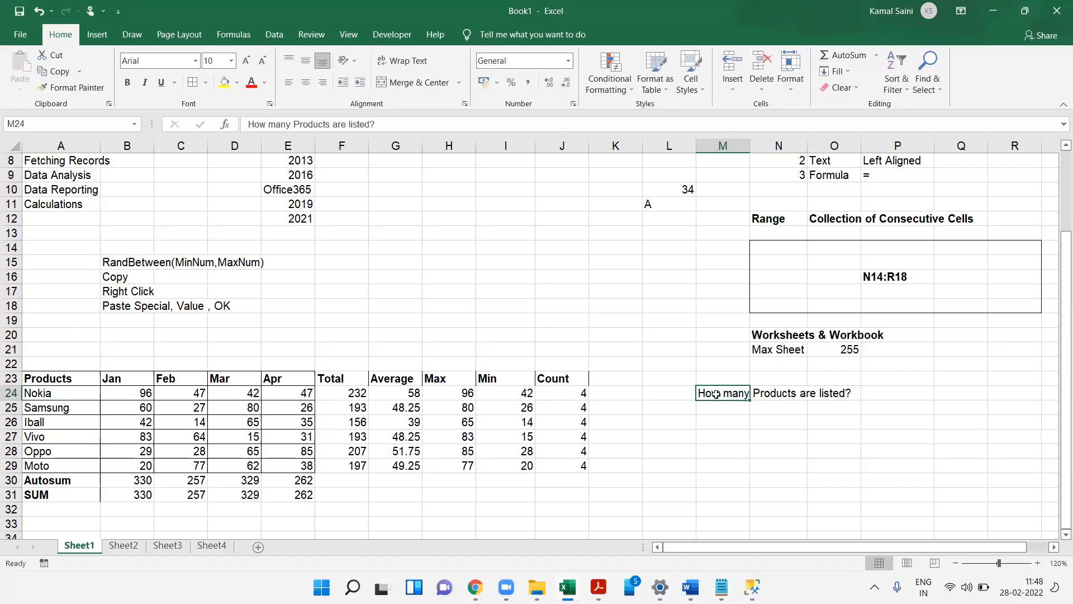
key("ctrl+b")
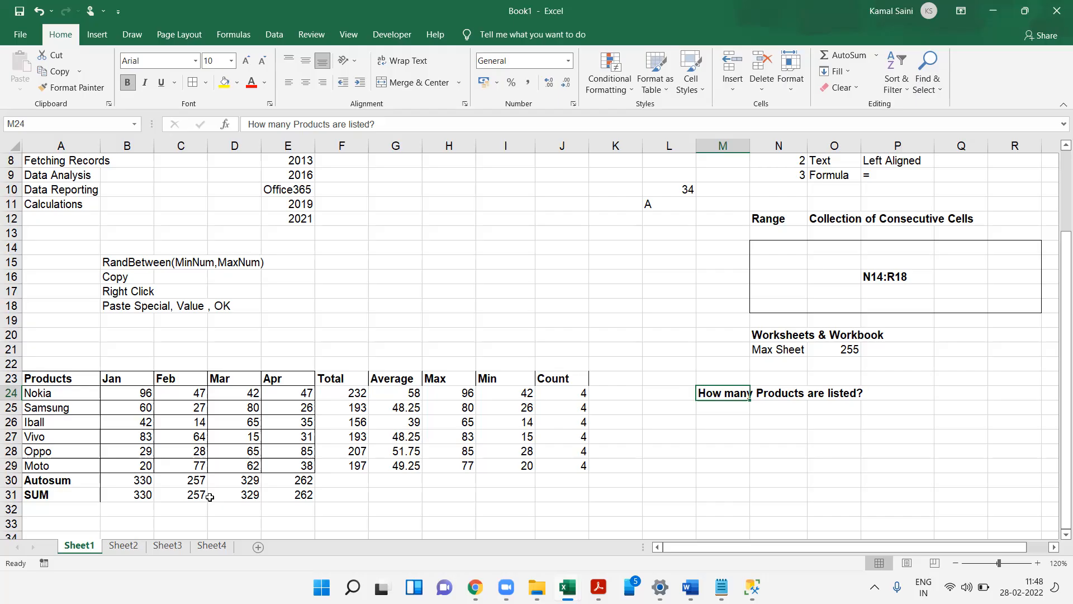
- Enter =COUNT(A24:A29) in M25 to count the product names
left_click(736, 405)
type("=count")
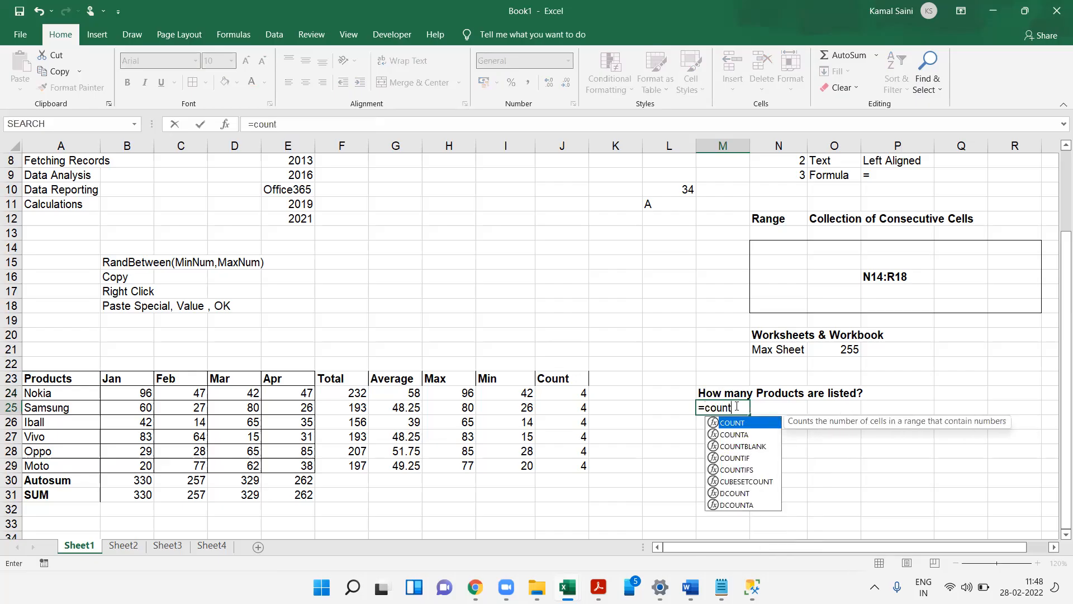
key("Tab")
key("Left")
key("Left")
key("Left")
key("Left")
key("Left")
key("Left")
key("Left")
key("Left")
key("Left")
key("Left")
key("Left")
key("Left")
key("Up")
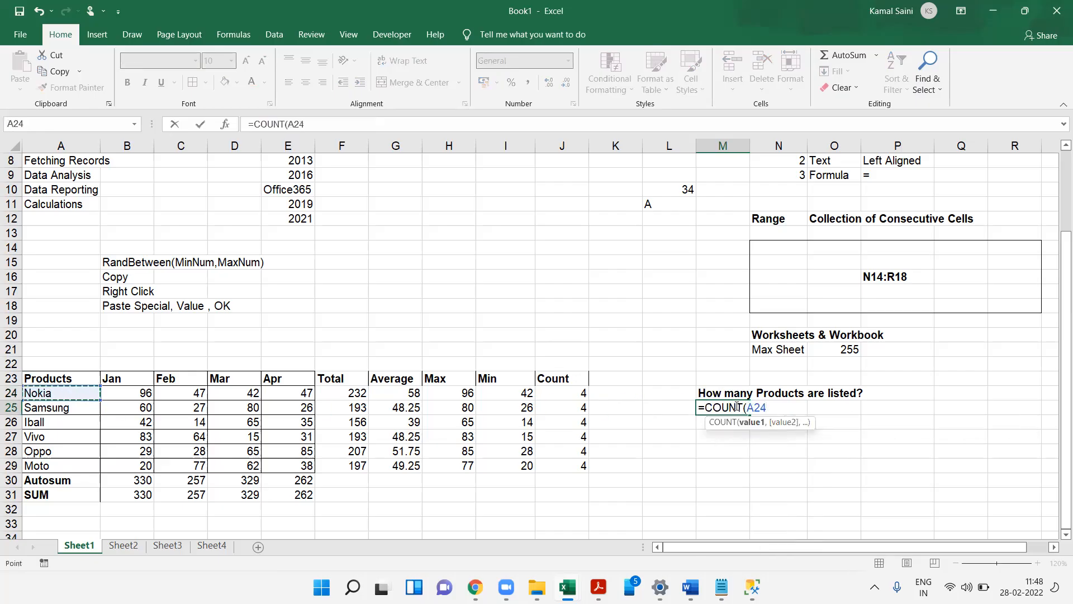
key("ctrl+shift+Down")
key("shift+Up")
key("shift+Up")
type(")")
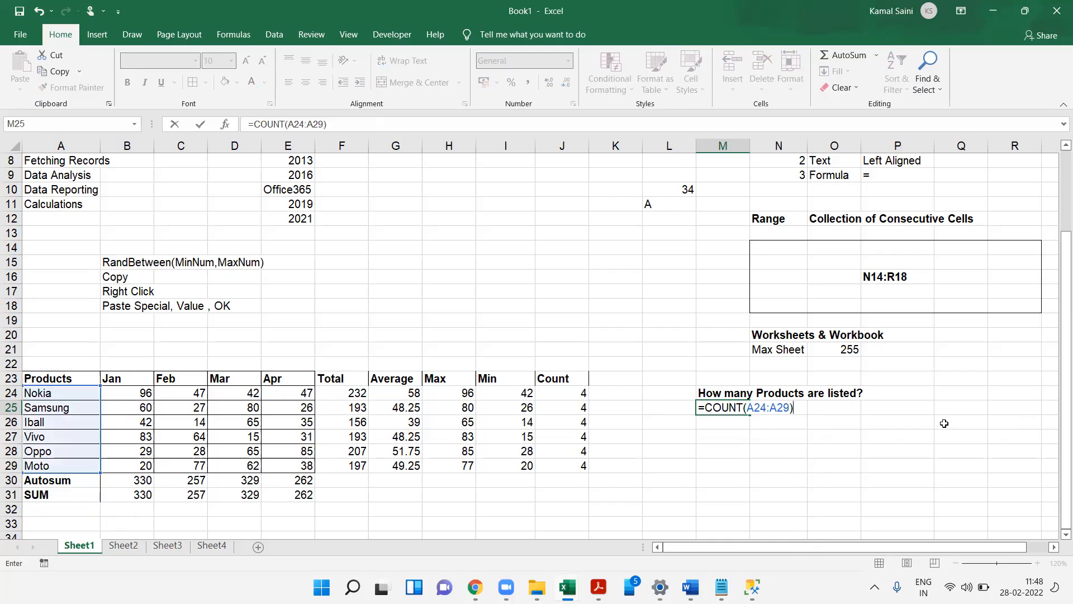
key("Tab")
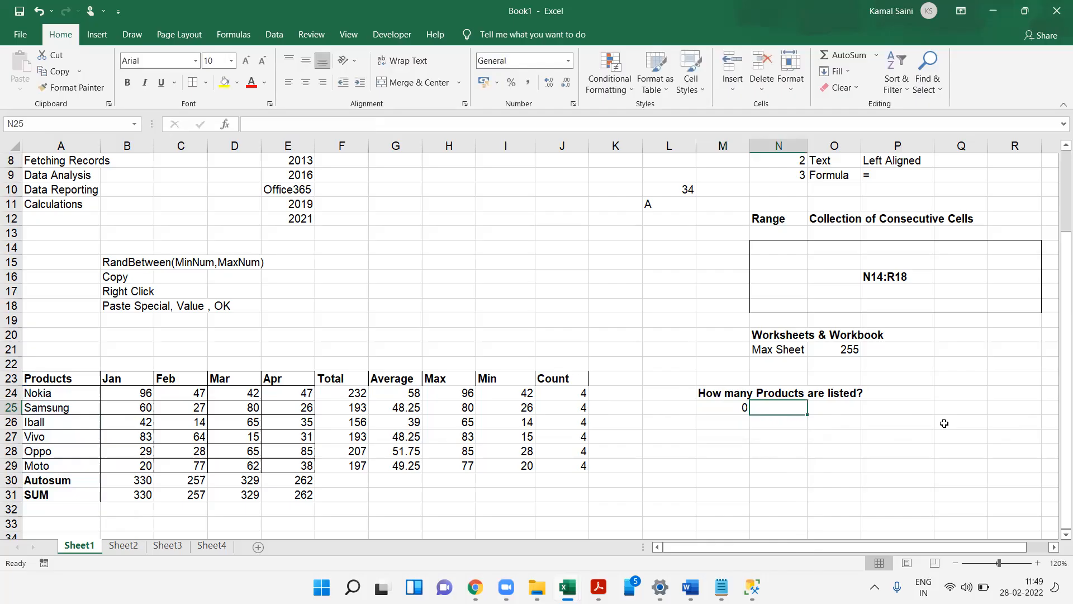
- Add the notes Count – Numeric in M27:N27 and CountA – Alphanumeric in M28:N28
key("Left")
key("Down")
key("Down")
type("Count")
key("Tab")
type("Numeric")
key("Return")
type("p")
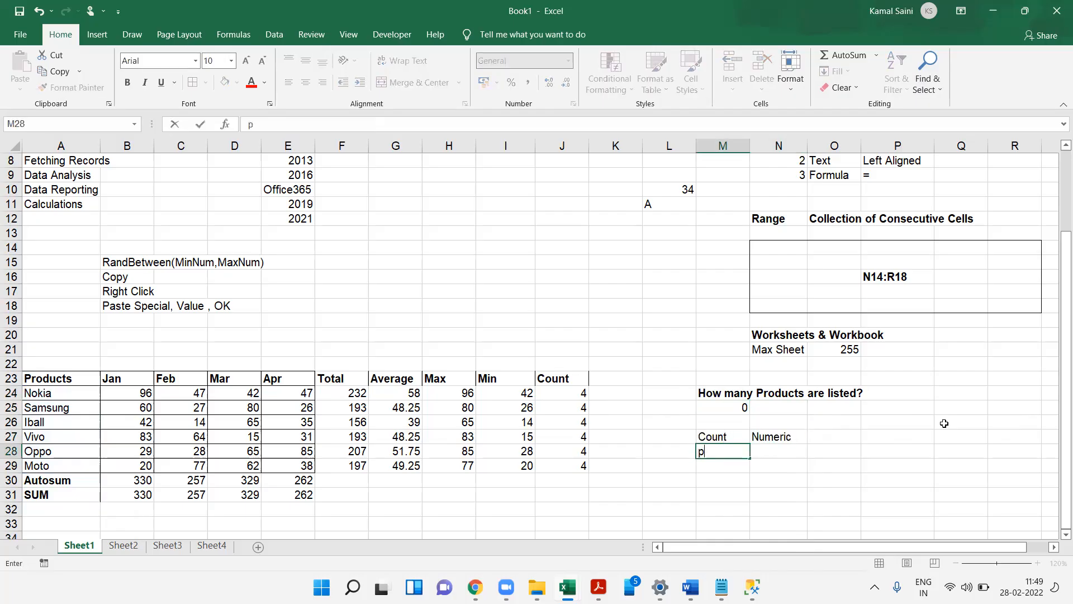
key("BackSpace")
type("CountA")
key("Tab")
type("A")
key("BackSpace")
type("Alphanumeric")
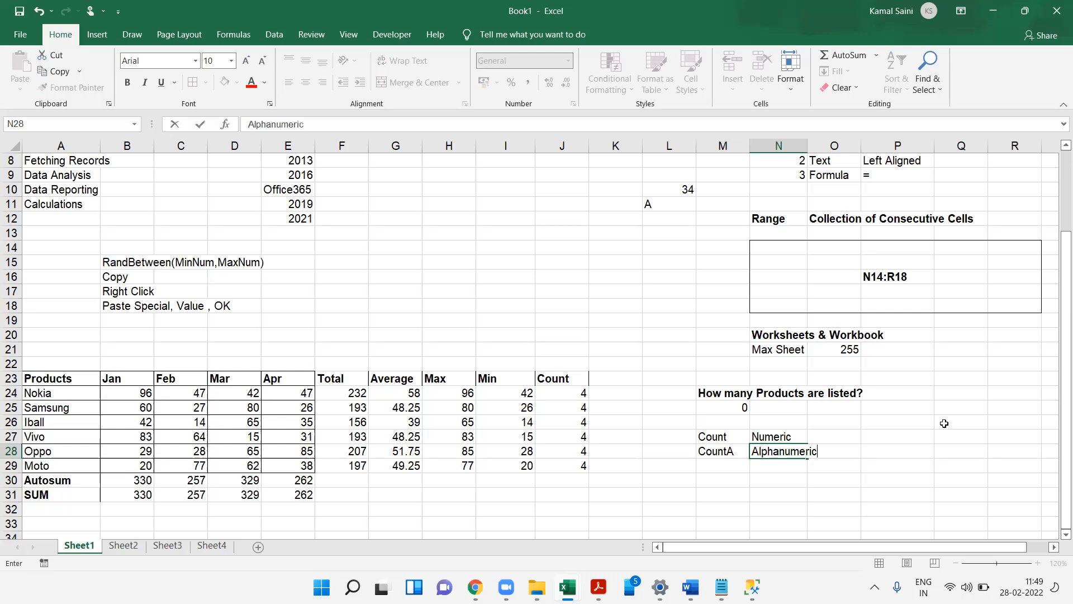
key("Up")
key("Up")
key("Up")
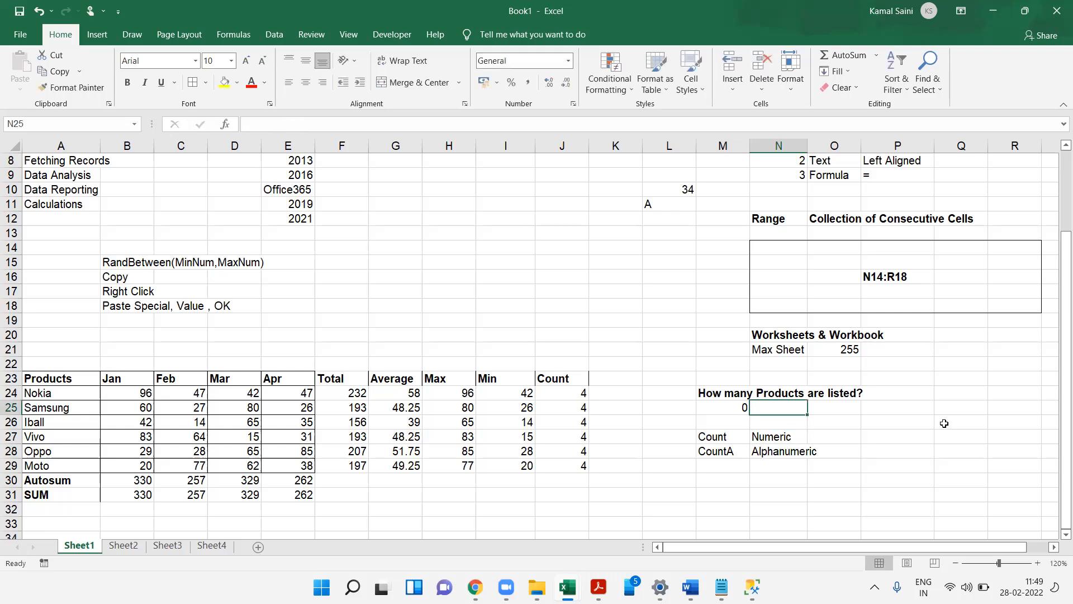
- Change the formula in M25 to =COUNTA(A24:A29)
key("Left")
type("=COUNT(A24:A29)")
key("Left")
type("A")
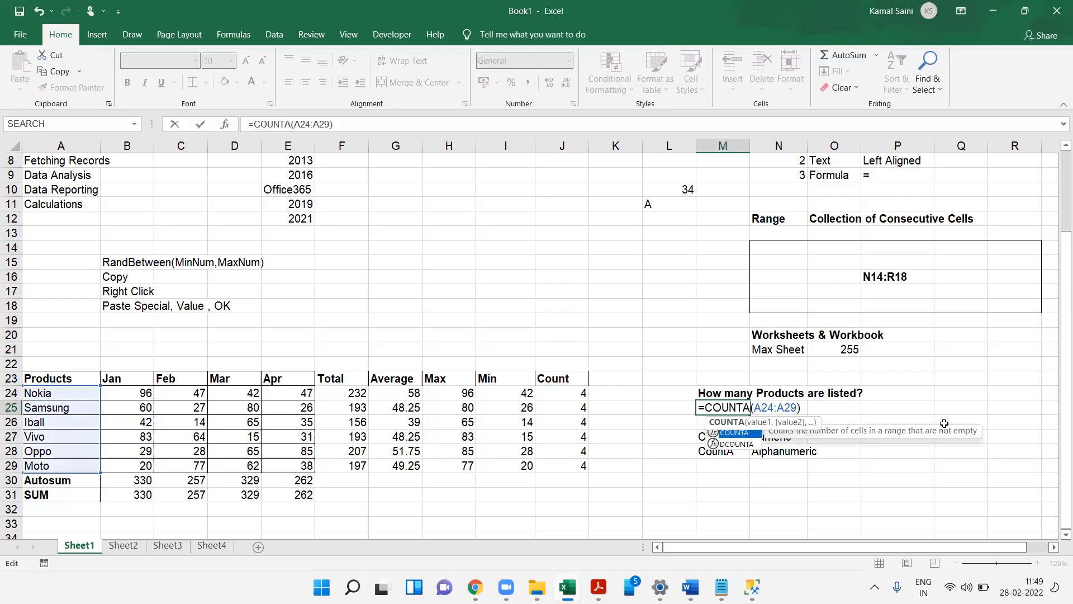
key("Return")
key("Up")
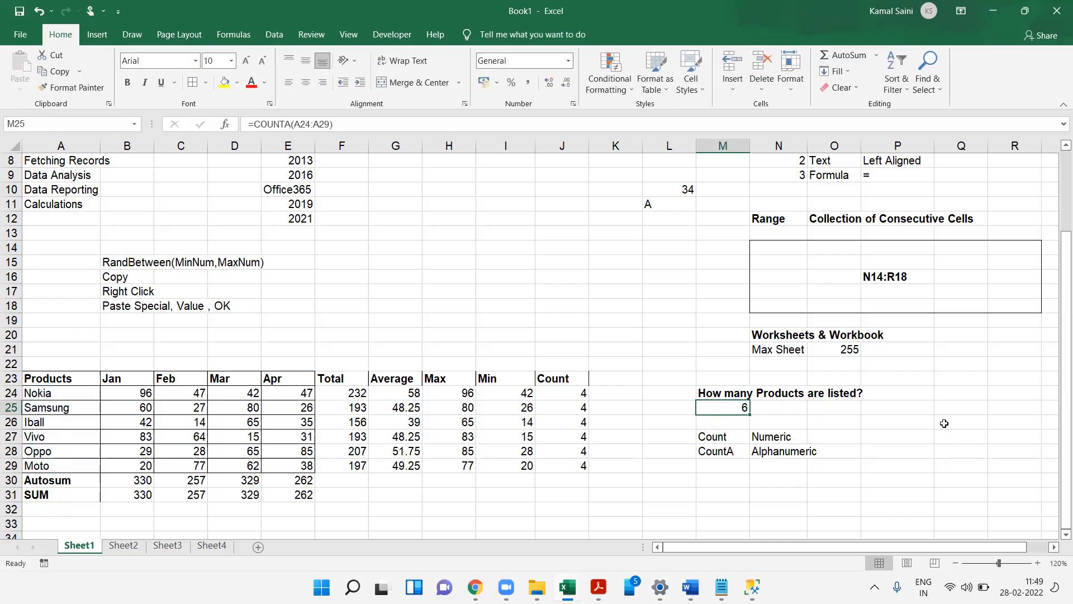
- Review the formulas in M25 and J24 and the Count note
key("F2")
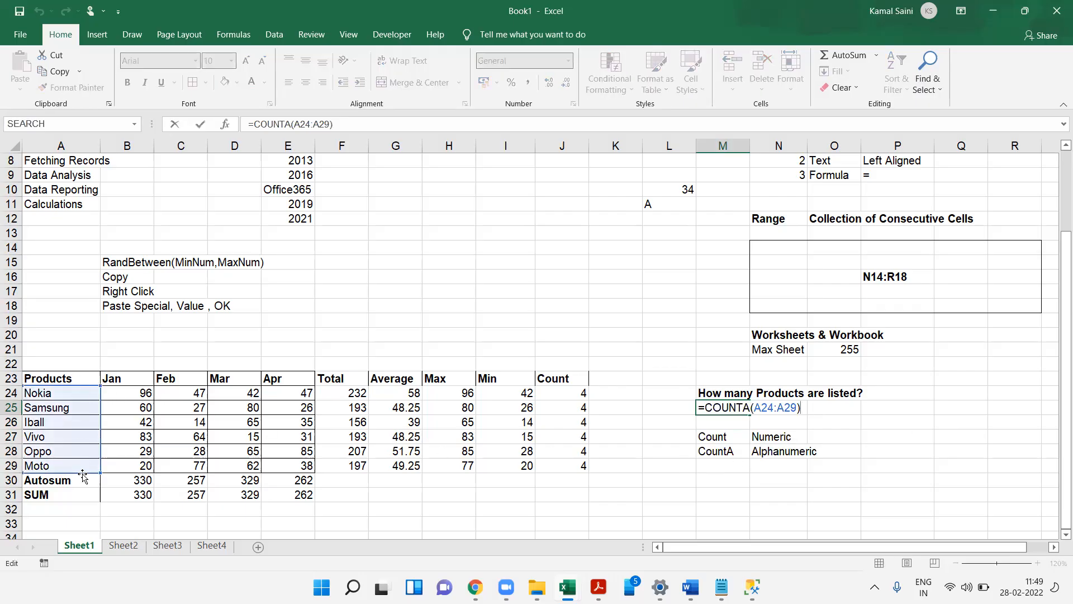
key("Escape")
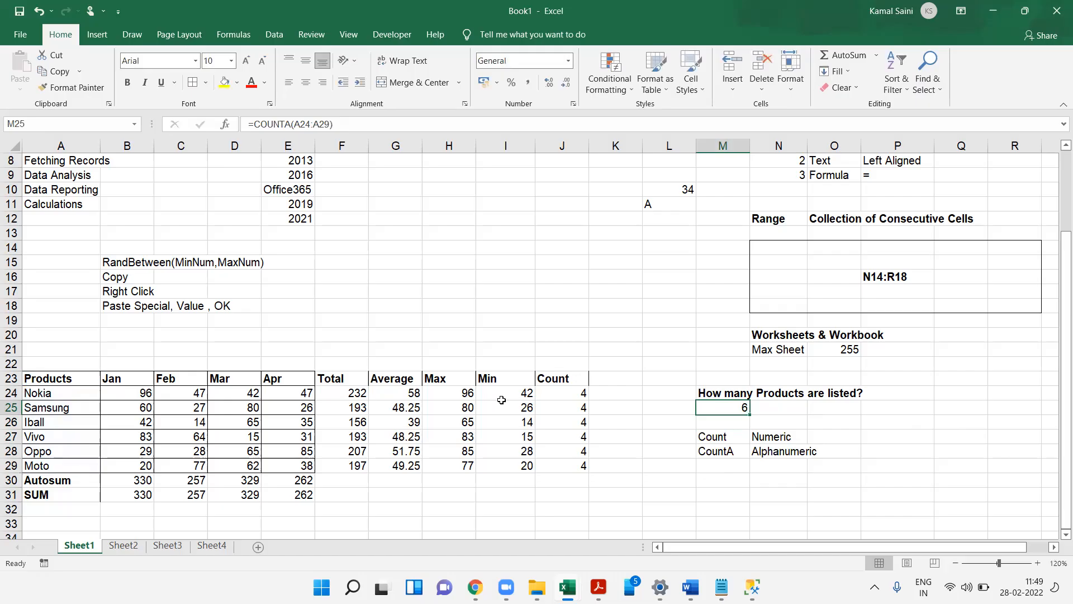
double_click(569, 395)
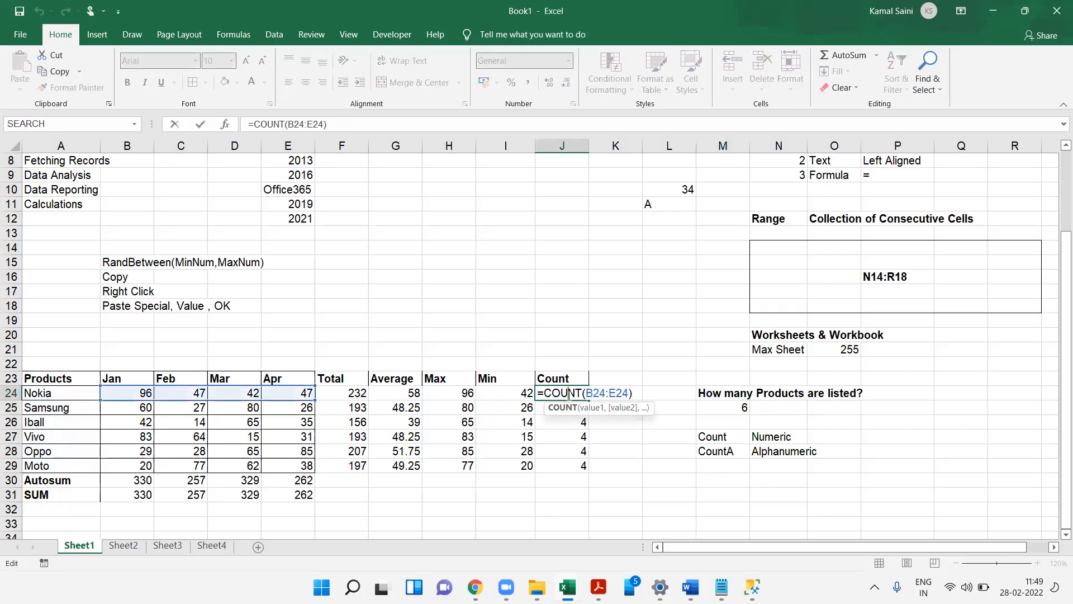
key("Escape")
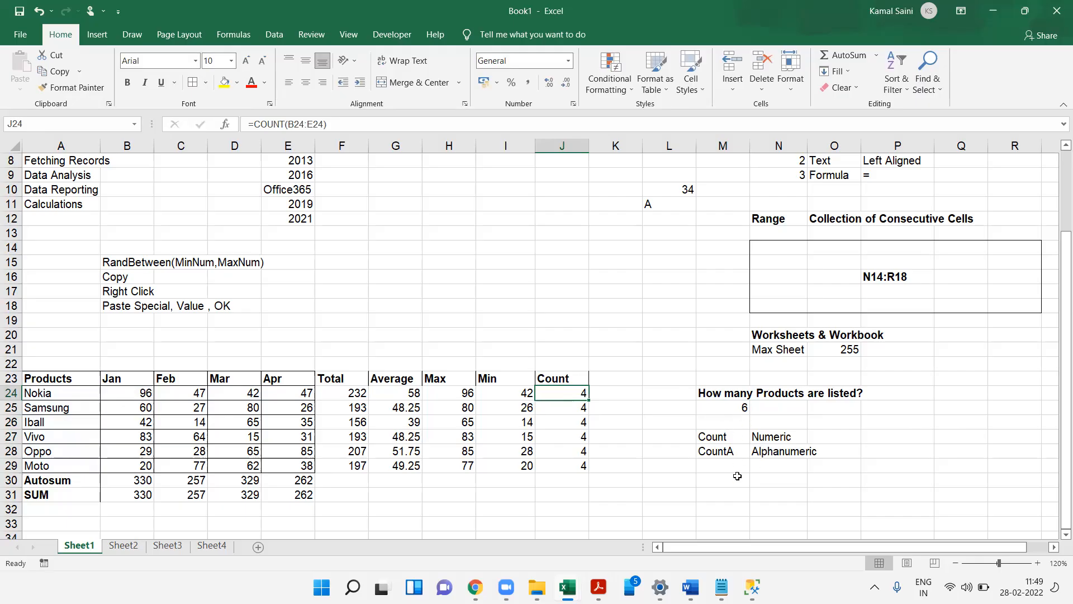
left_click(710, 436)
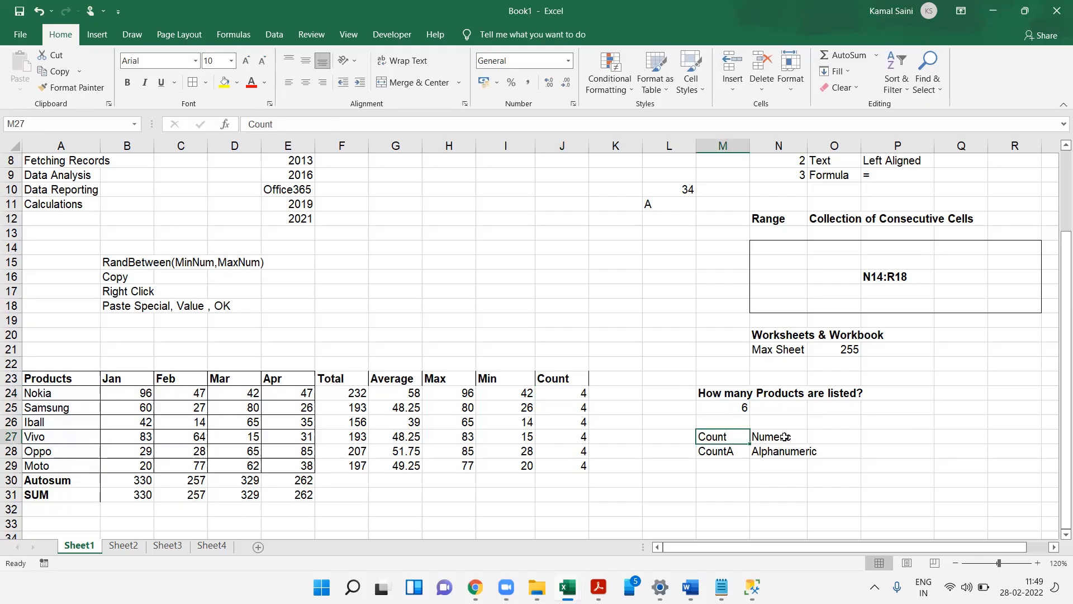
- Enter =FORMULATEXT(M25) in N25 to display the formula beside its result
left_click(787, 413)
double_click(788, 413)
type("=FORMULATEXT(M25)")
key("Return")
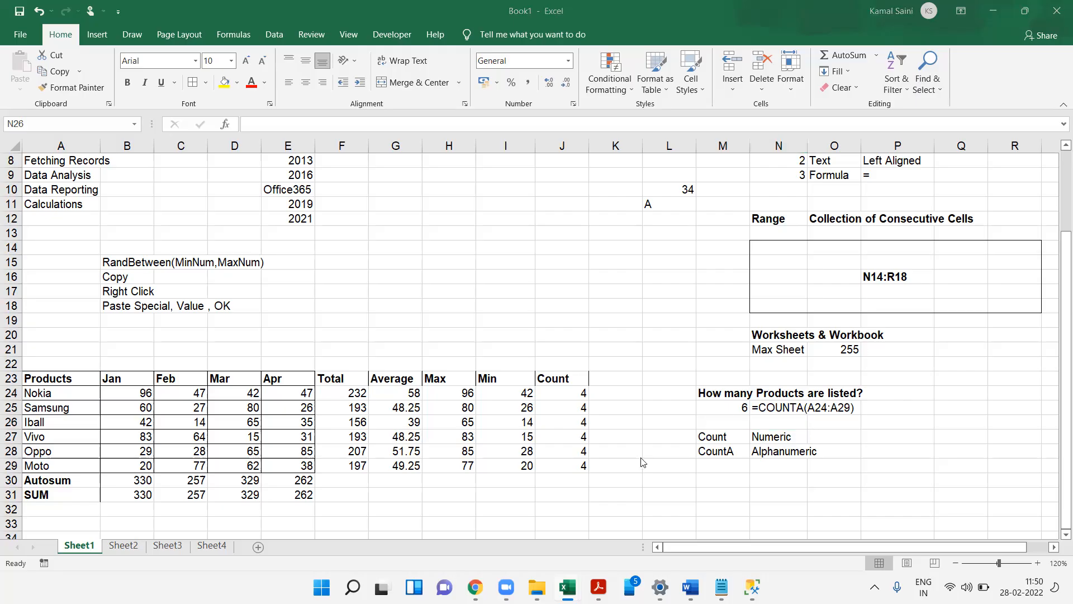
- Copy the product list A23:A29 and paste it starting at A35
left_click(360, 431)
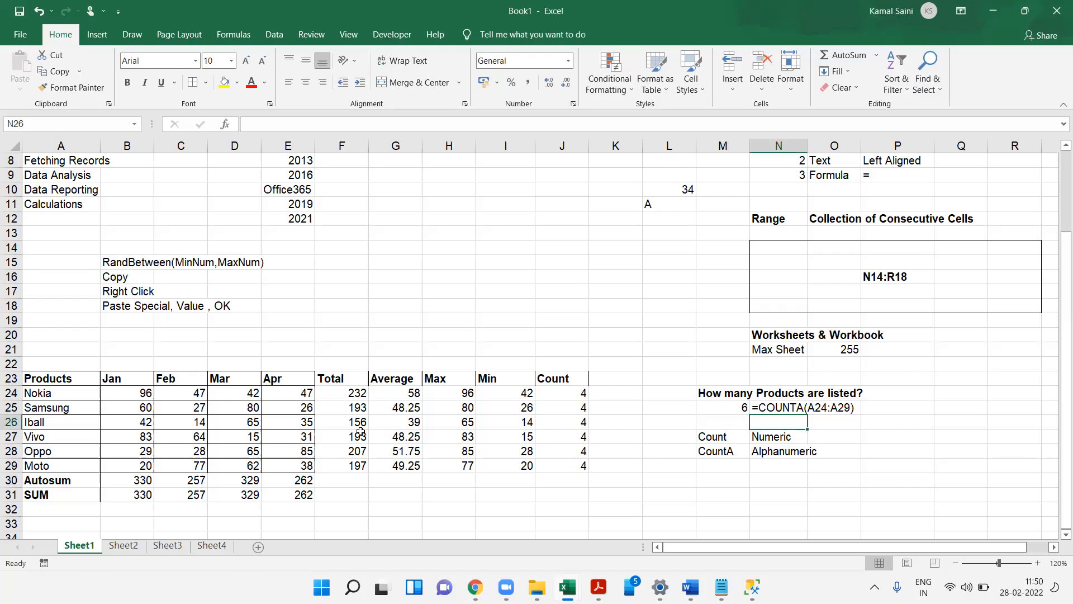
key("ctrl+Left")
key("ctrl+Left")
key("ctrl+Up")
key("ctrl+shift+Down")
key("shift+Up")
key("shift+Up")
key("shift+Up")
key("shift+Down")
key("ctrl+c")
key("Down")
key("Down")
key("Down")
key("Down")
key("Down")
key("Down")
key("Down")
key("Down")
key("Down")
key("Down")
key("Down")
key("Down")
key("Down")
key("Down")
key("Up")
key("Up")
key("ctrl+v")
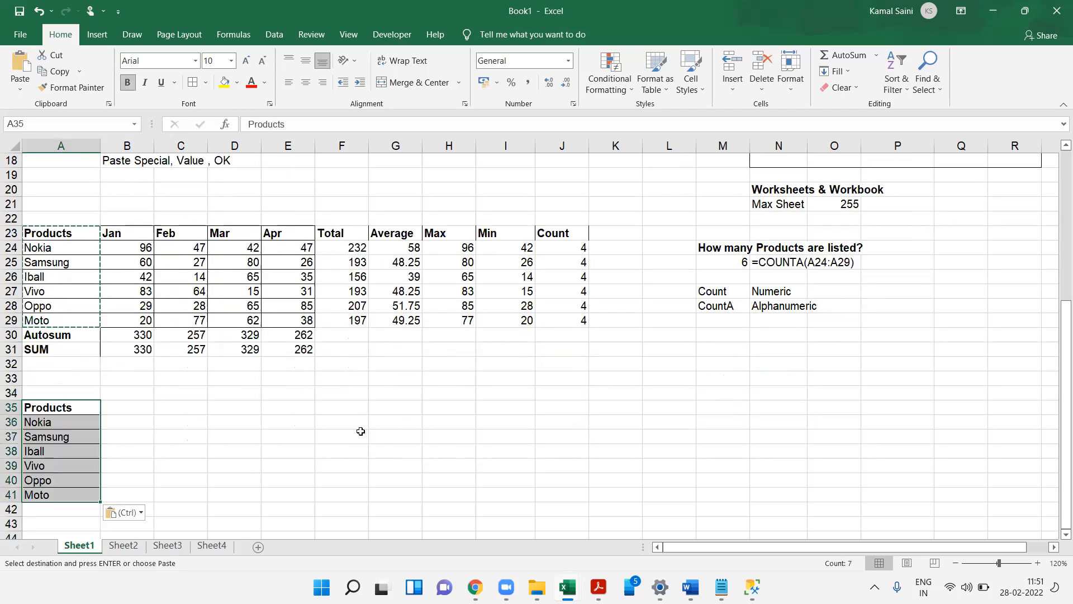
key("Right")
key("Escape")
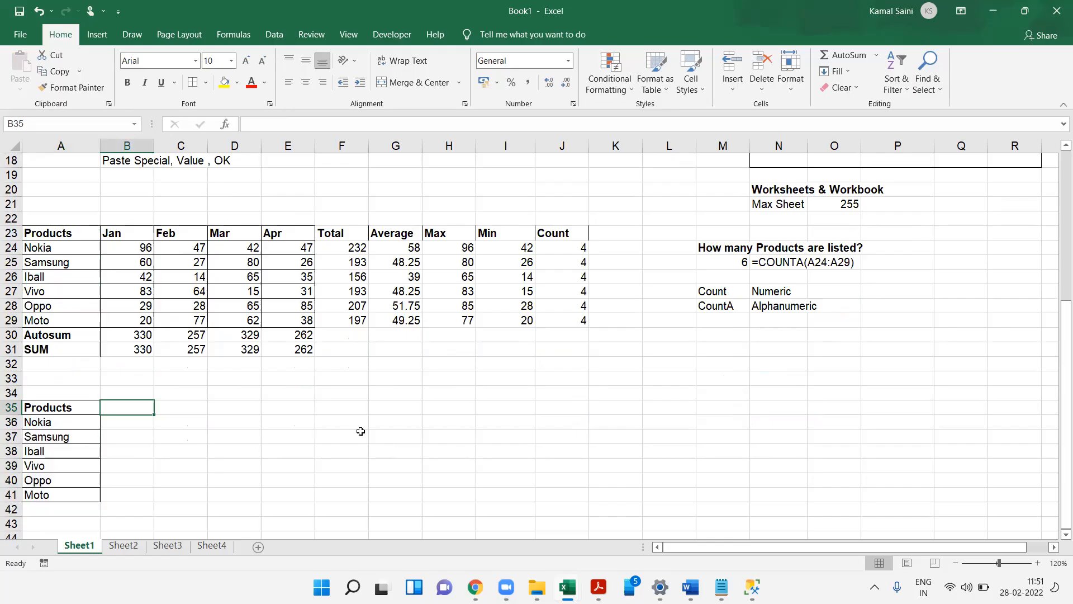
- Enter the header Prices in B35 next to the copied product list
left_click(360, 432)
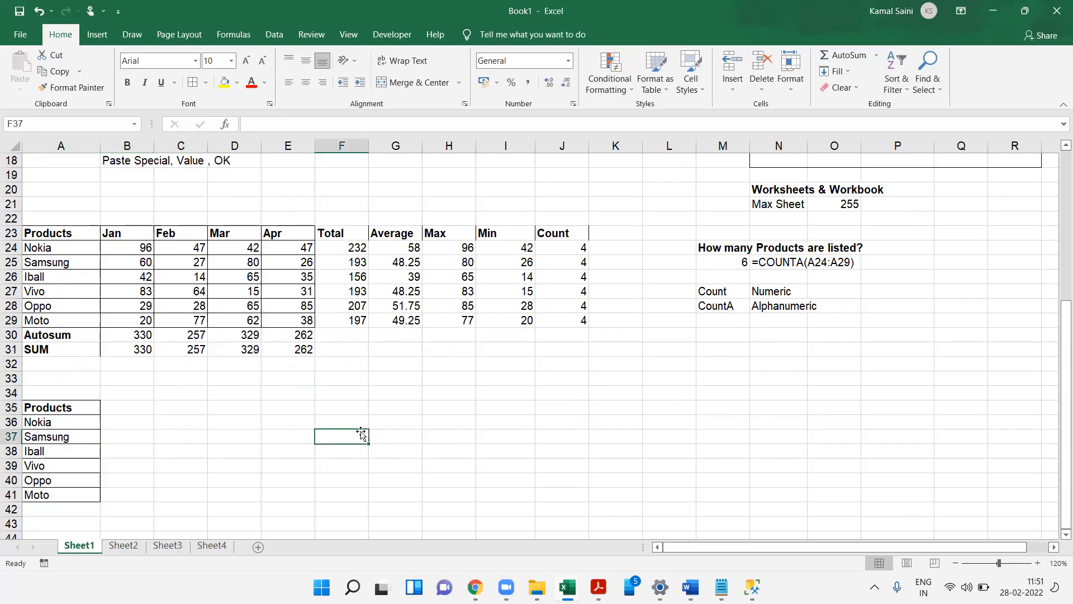
key("Left")
key("Left")
key("Left")
key("Left")
key("Left")
key("Up")
key("Up")
key("Right")
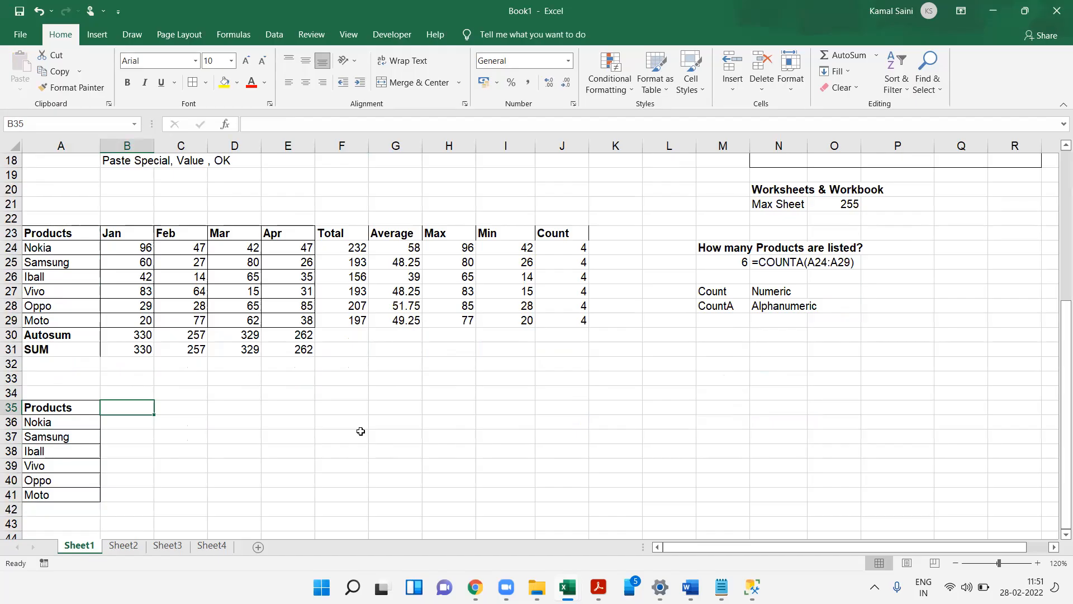
type("Prices")
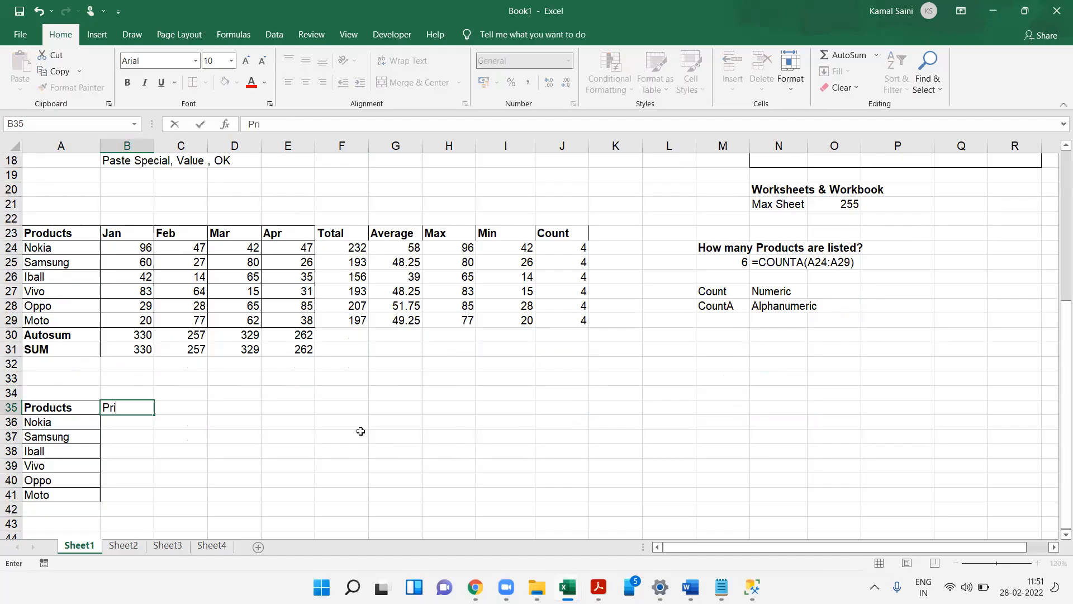
key("Return")
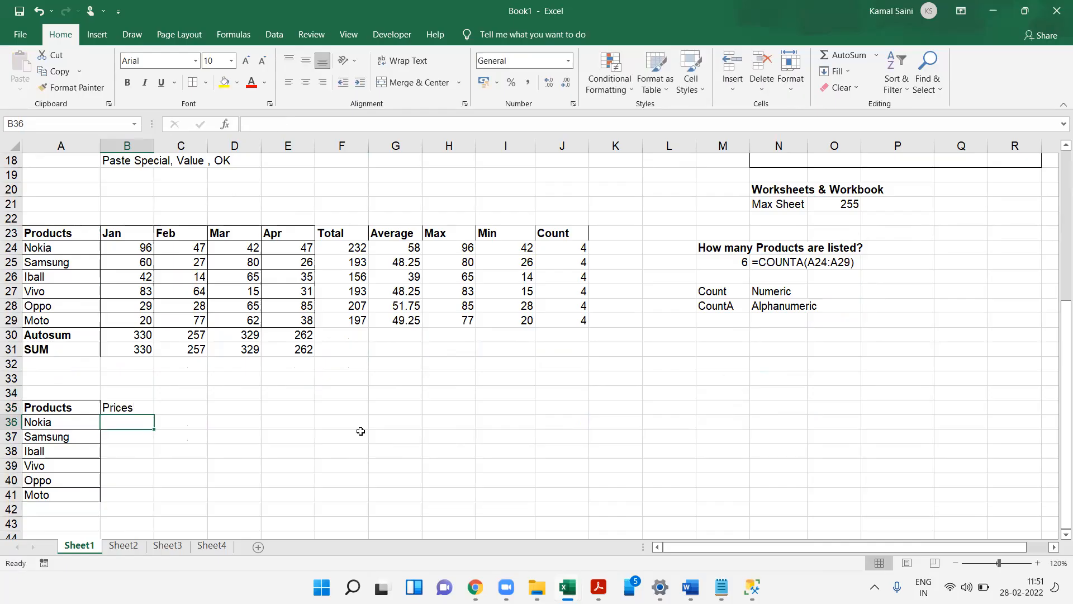
- Fill B36:B41 with prices starting at 10000 and increasing in steps of 2000
key("shift+Down")
key("shift+Down")
key("shift+Down")
key("shift+Down")
key("shift+Down")
type("10000")
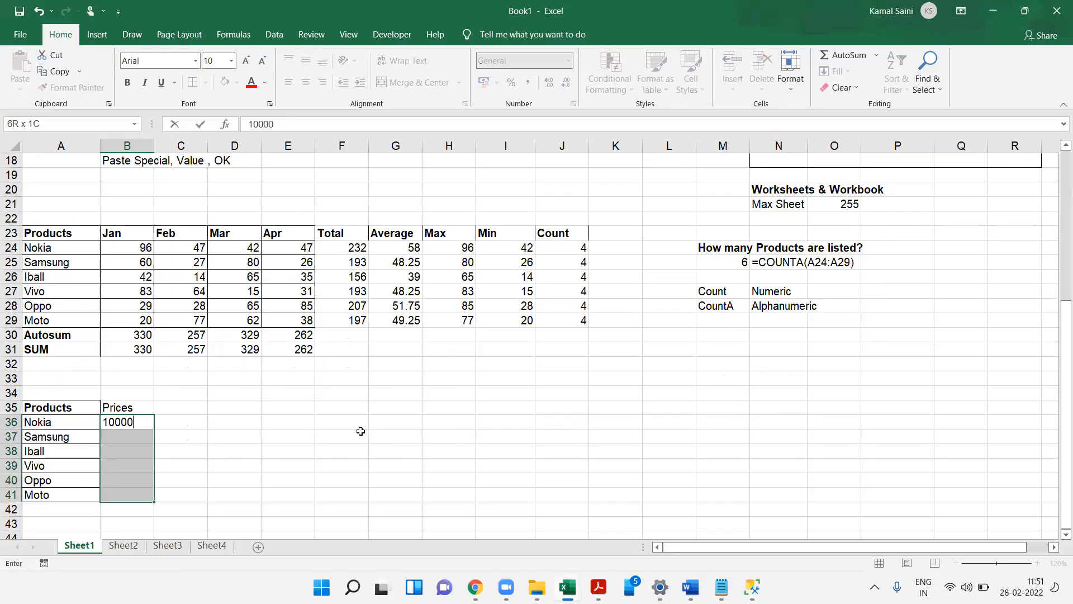
key("ctrl+Return")
key("alt+h")
type("fis2000")
key("Return")
- Bold the Prices header in B35 and check the filled price values
key("Up")
key("ctrl+b")
key("Down")
key("Down")
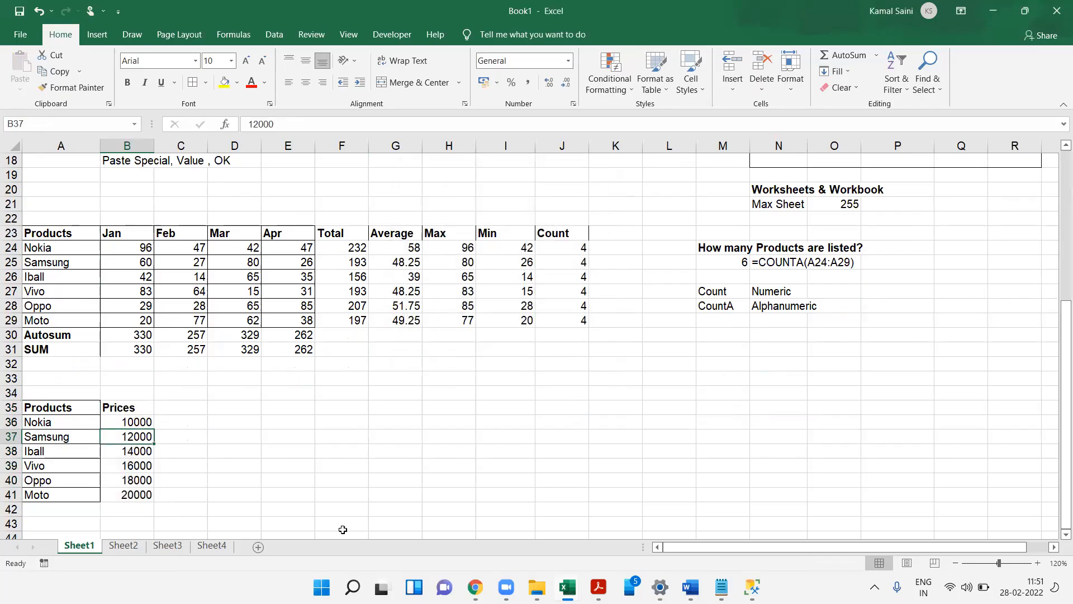
key("Down")
key("Down")
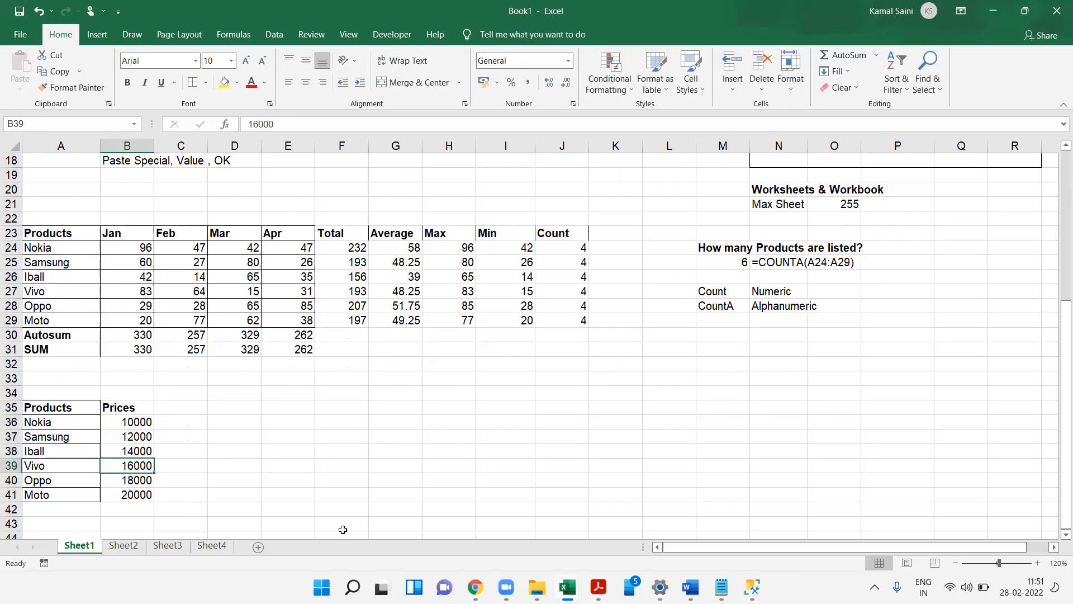
- Enter the header Discount in C35
key("Down")
key("Down")
key("Up")
key("Up")
key("Up")
key("Up")
key("Up")
key("Up")
key("Up")
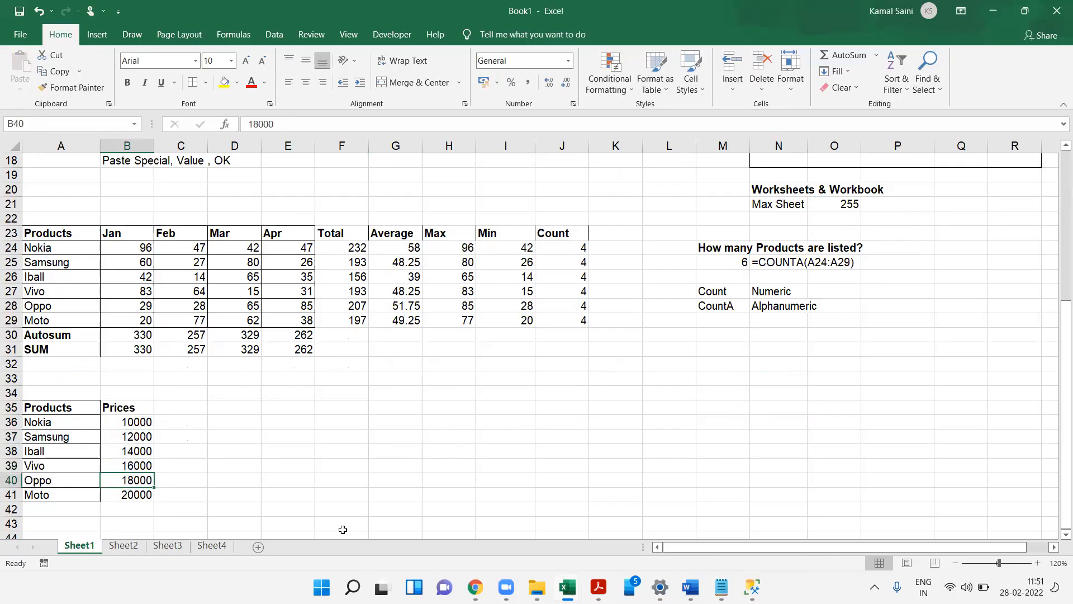
key("Right")
key("Down")
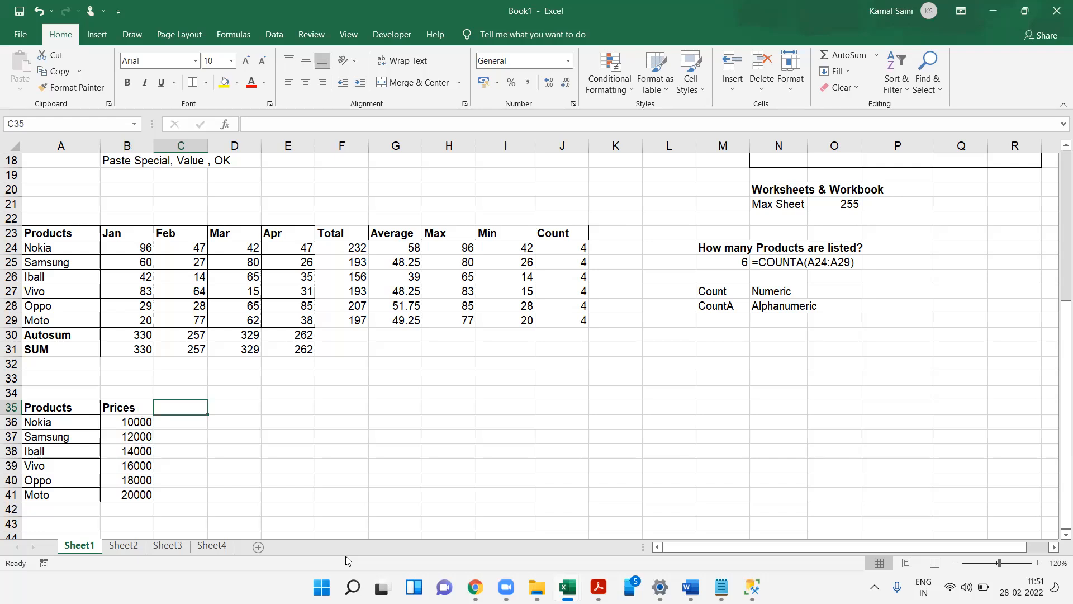
type("Discount")
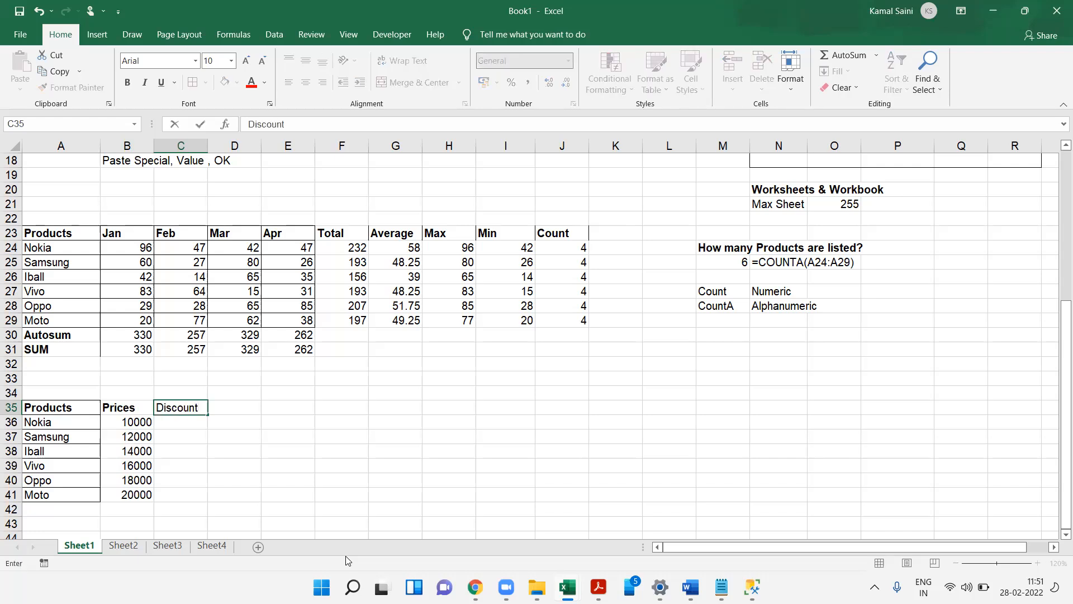
key("Return")
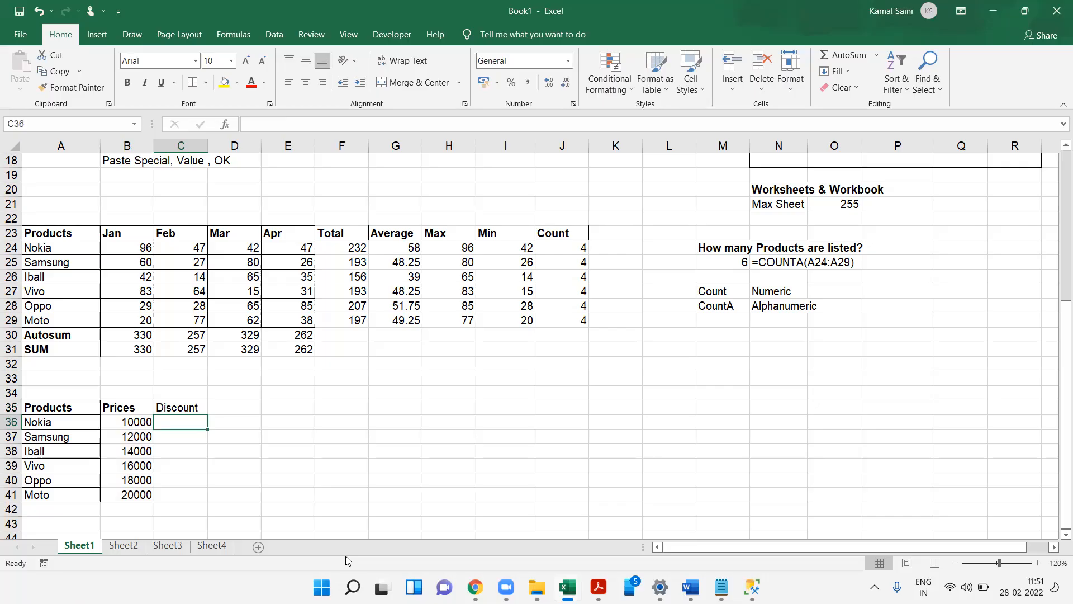
- Enter discounts 5%, 9%, 6%, 8%, 4% and 7% in C36:C41 for the six products
type("5%")
key("Return")
type("9%")
key("ctrl+Return")
key("Return")
type("6%")
key("Return")
type("8%")
key("Return")
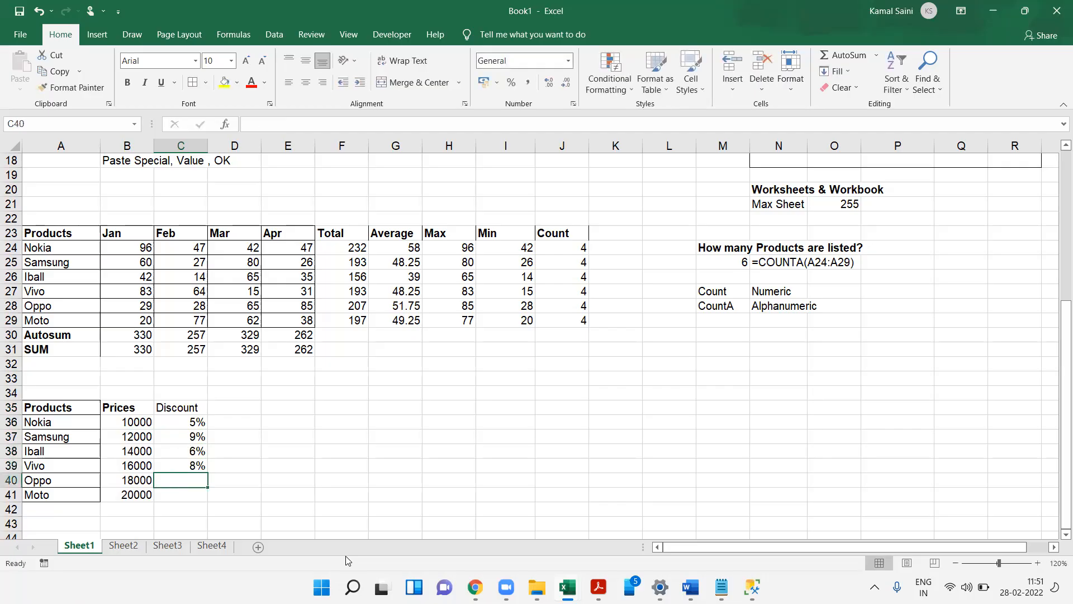
type("4%")
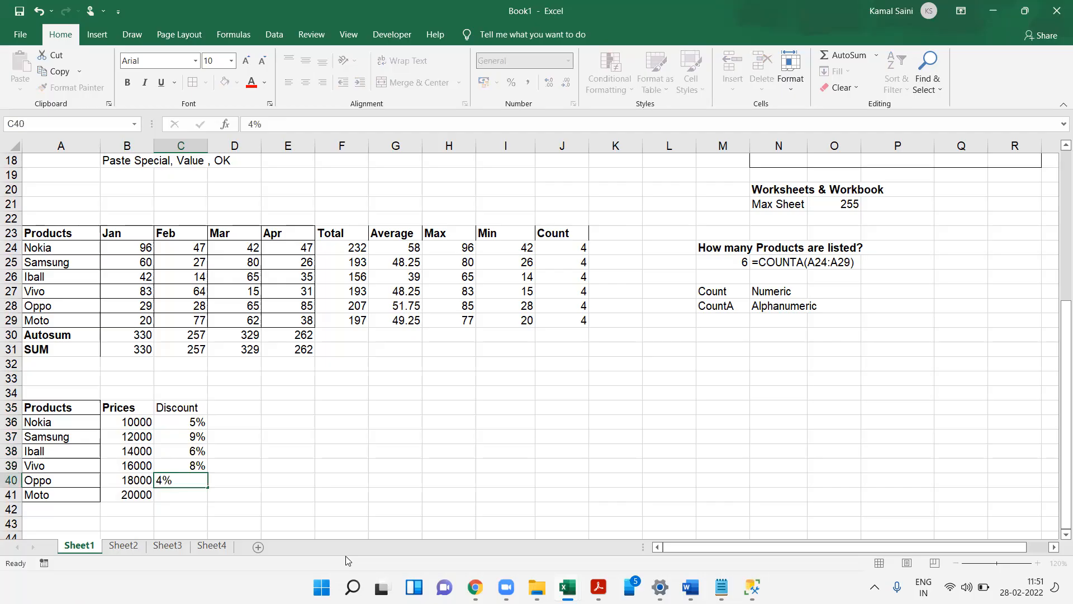
key("Return")
type("7%")
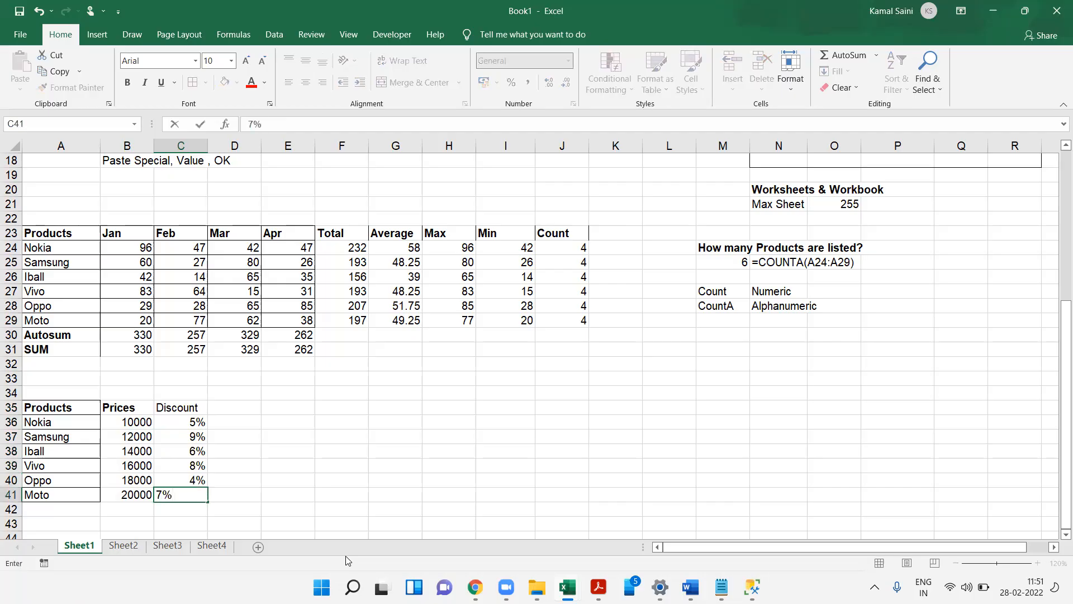
- Bold the Discount header and enter the header Final Price in D35
key("ctrl+Up")
key("ctrl+b")
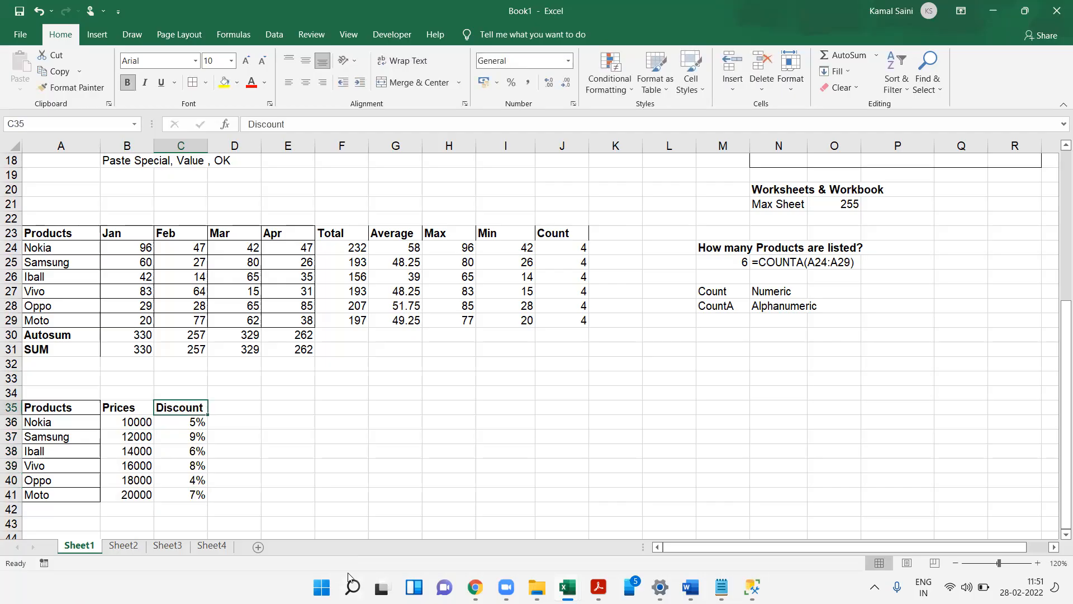
key("Right")
mouse_move(351, 578)
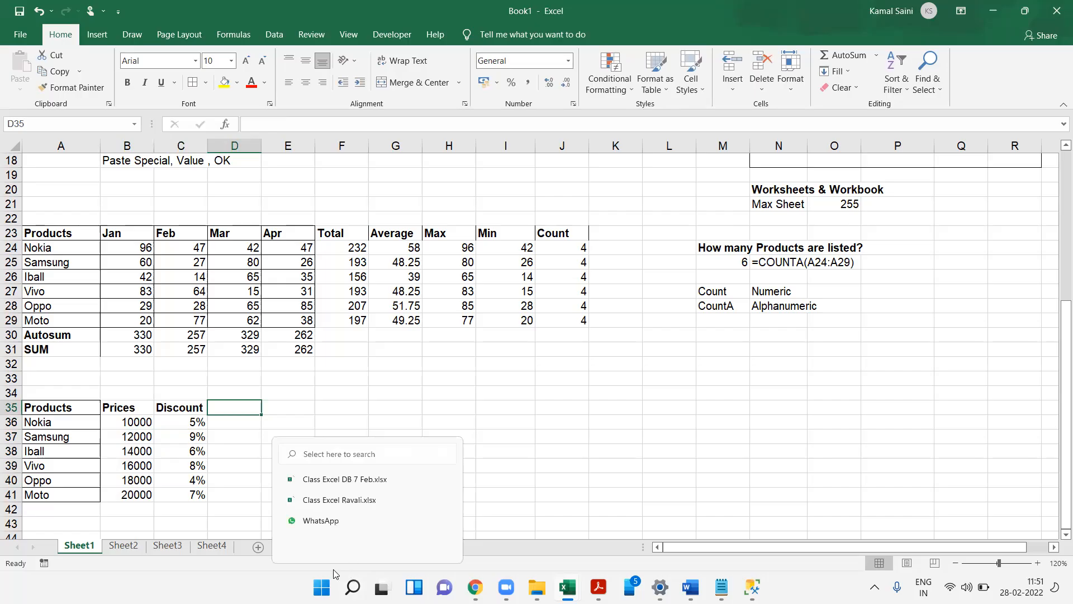
type("Final Price")
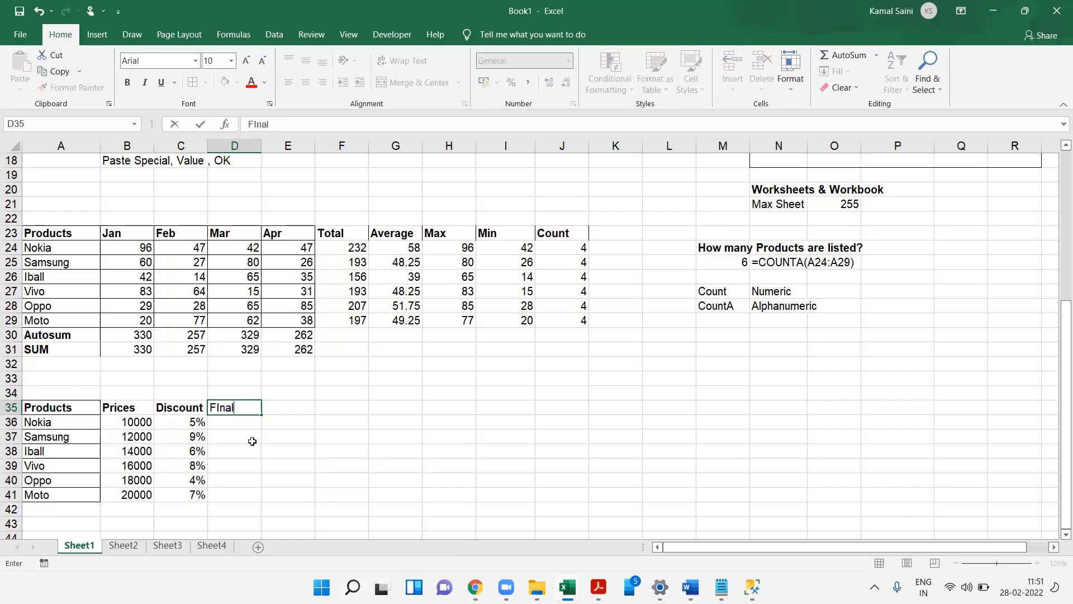
key("Return")
- Apply all borders to the new table A35:D41
key("Up")
key("Up")
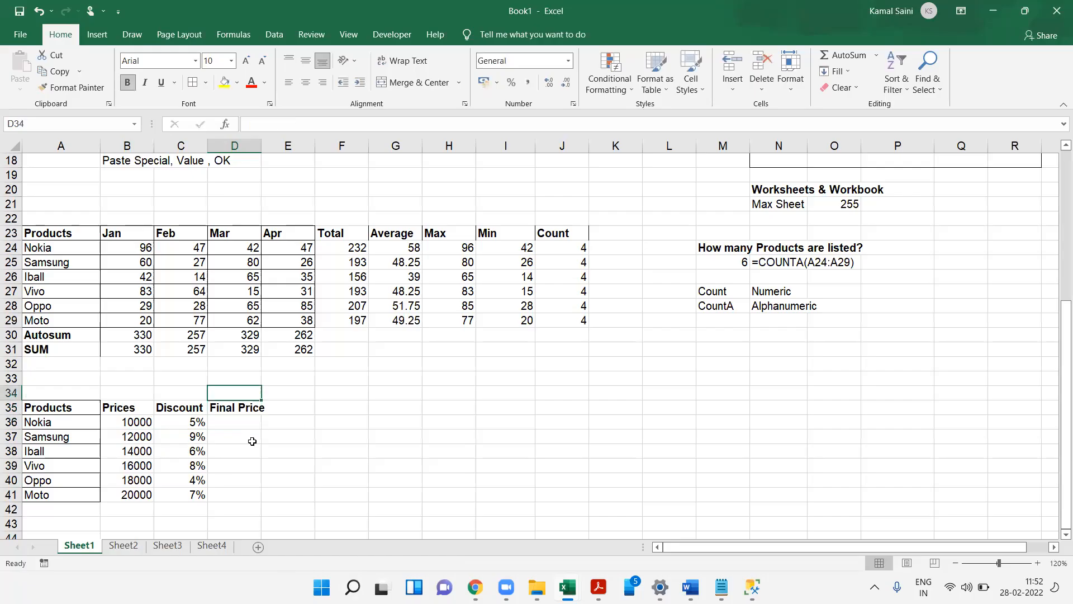
key("Left")
key("Left")
key("Left")
key("Down")
key("ctrl+shift+Down")
key("ctrl+shift+Right")
key("alt+h")
key("b")
key("a")
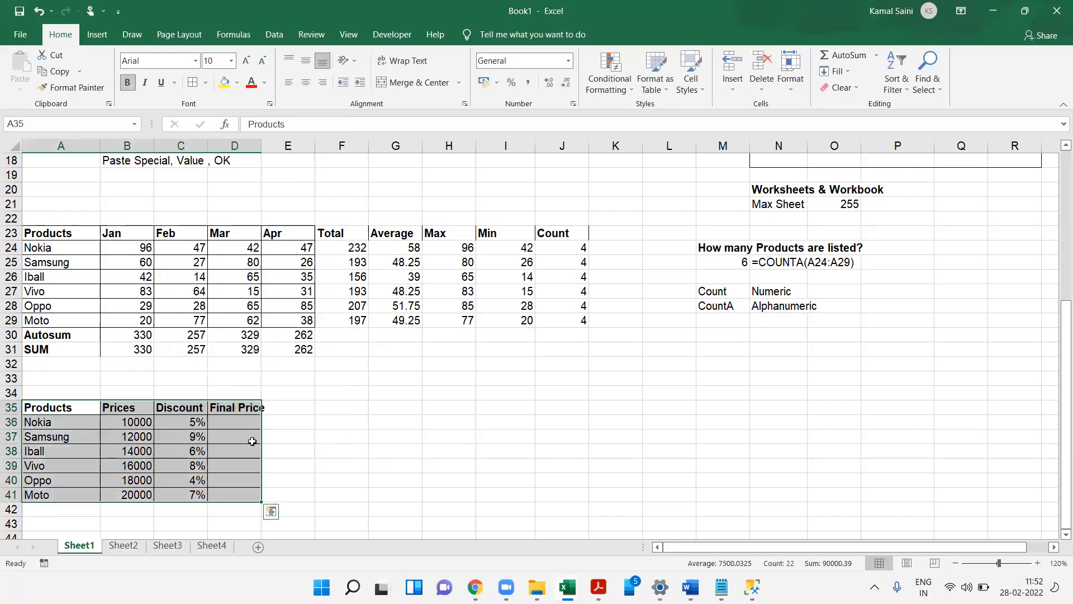
- Autofit the width of the Final Price column D
key("Right")
key("Right")
key("Right")
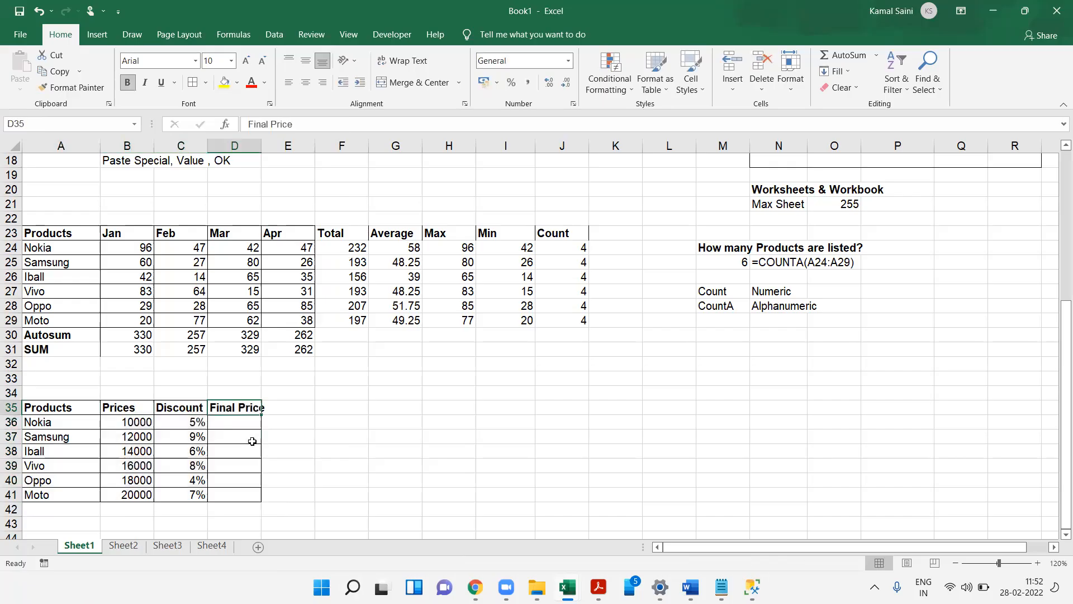
key("alt+h")
key("o")
key("i")
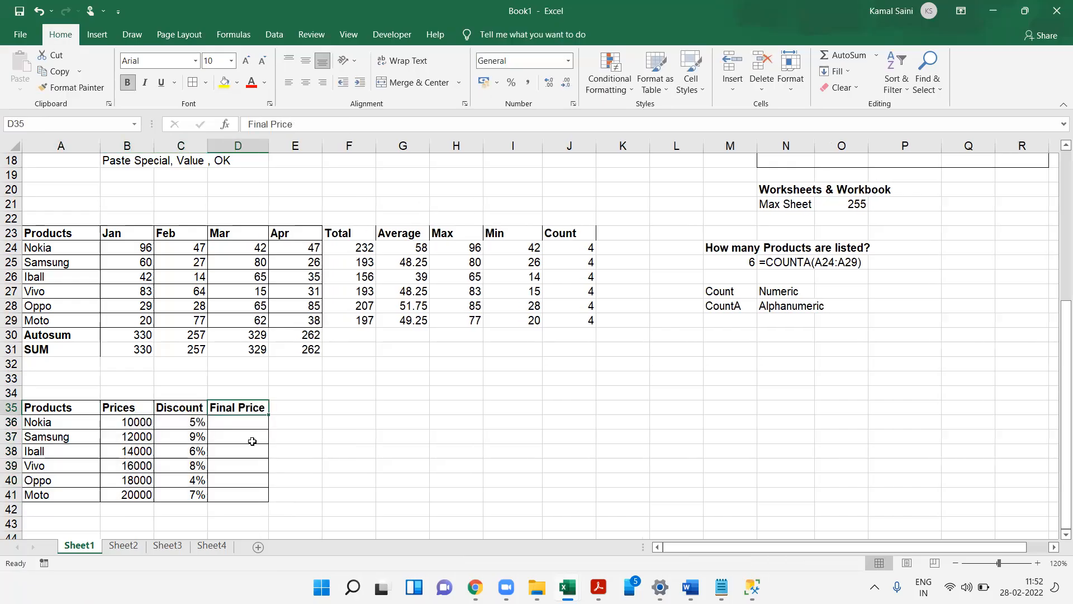
key("Up")
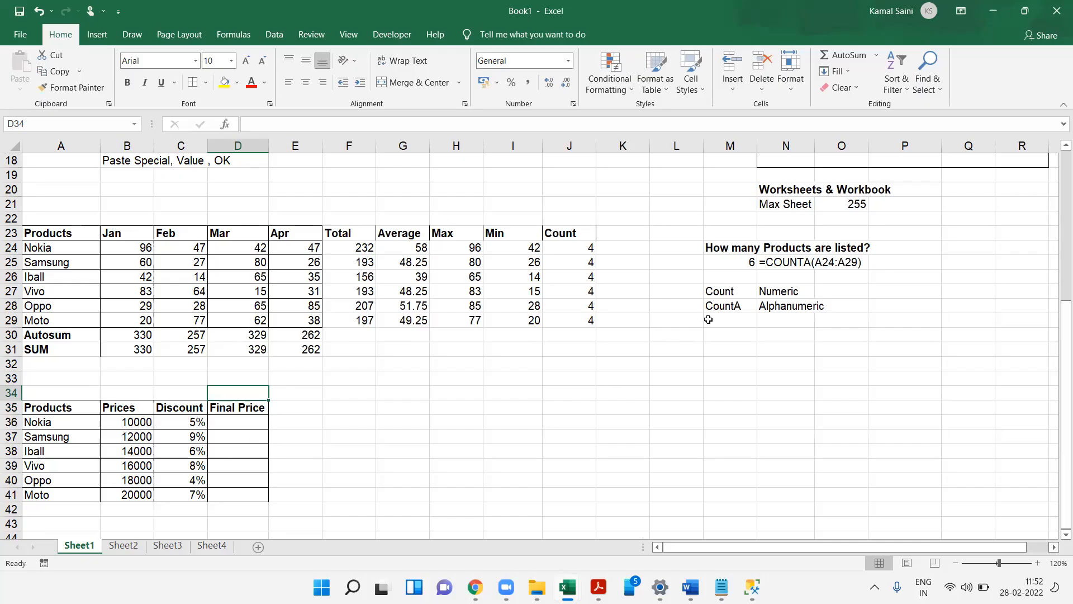
left_click(1009, 170)
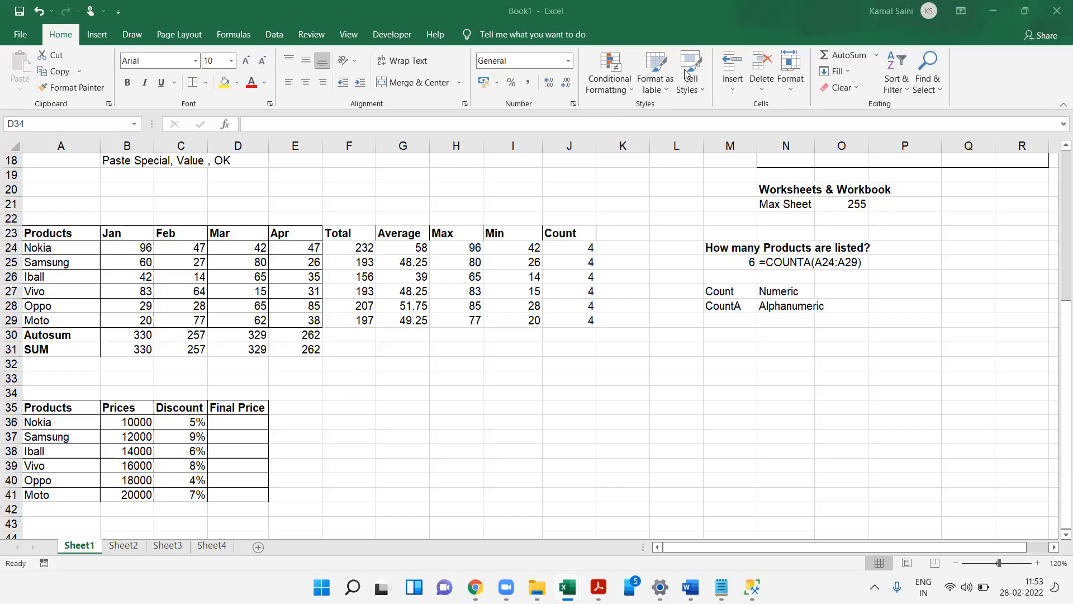
left_click(904, 187)
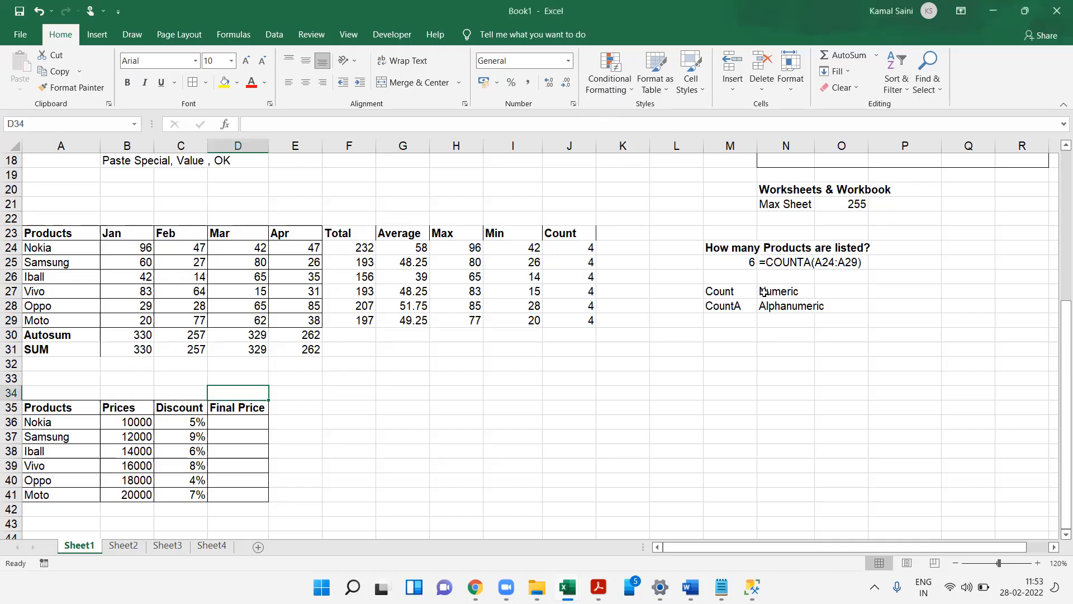
left_click(952, 191)
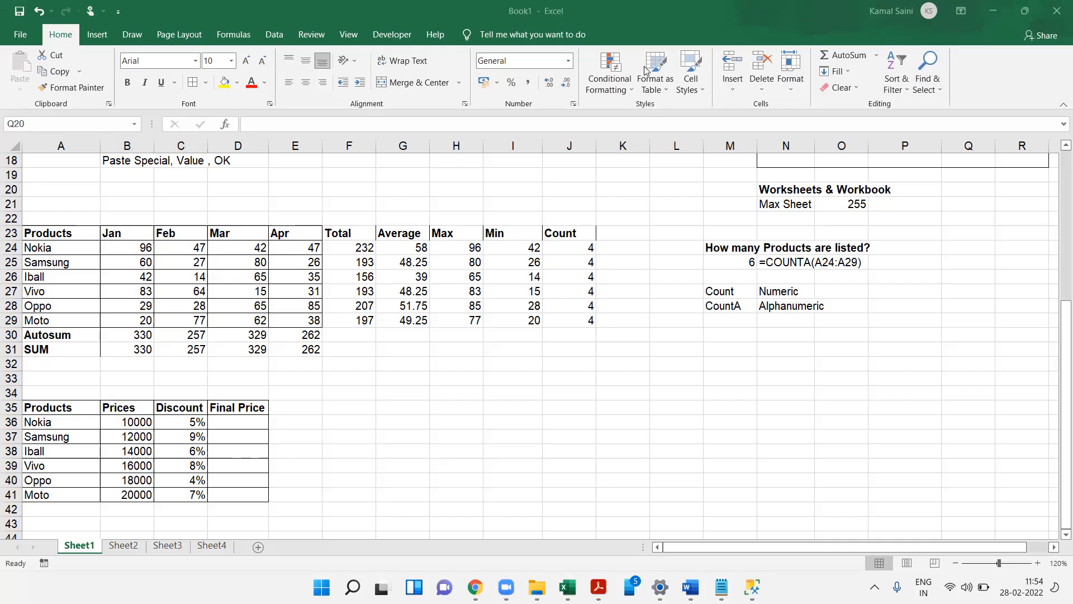
left_click(249, 419)
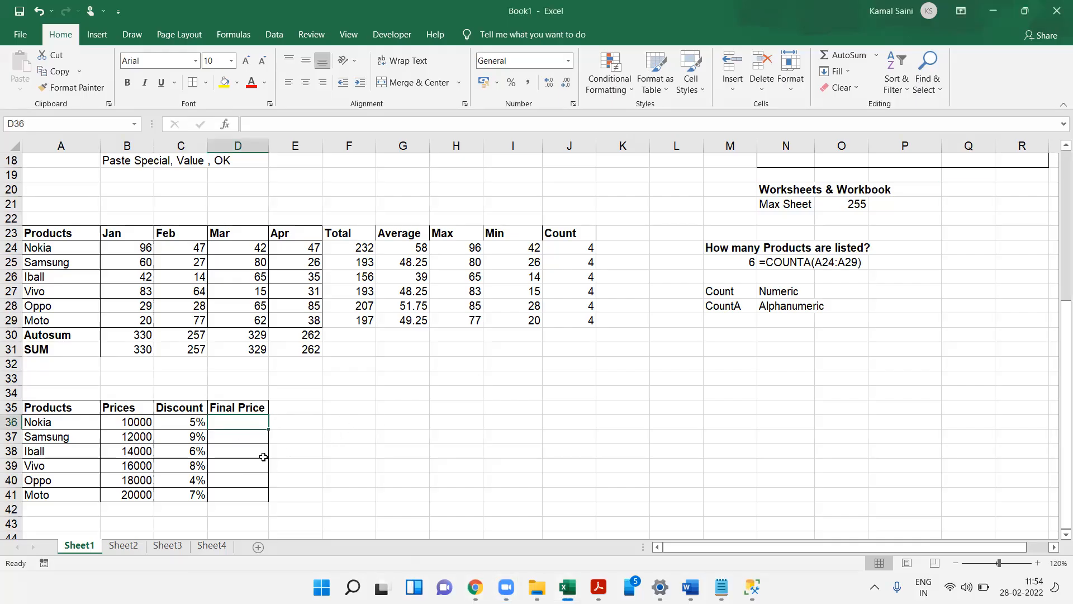
scroll(263, 457, "up", 4)
scroll(263, 457, "down", 3)
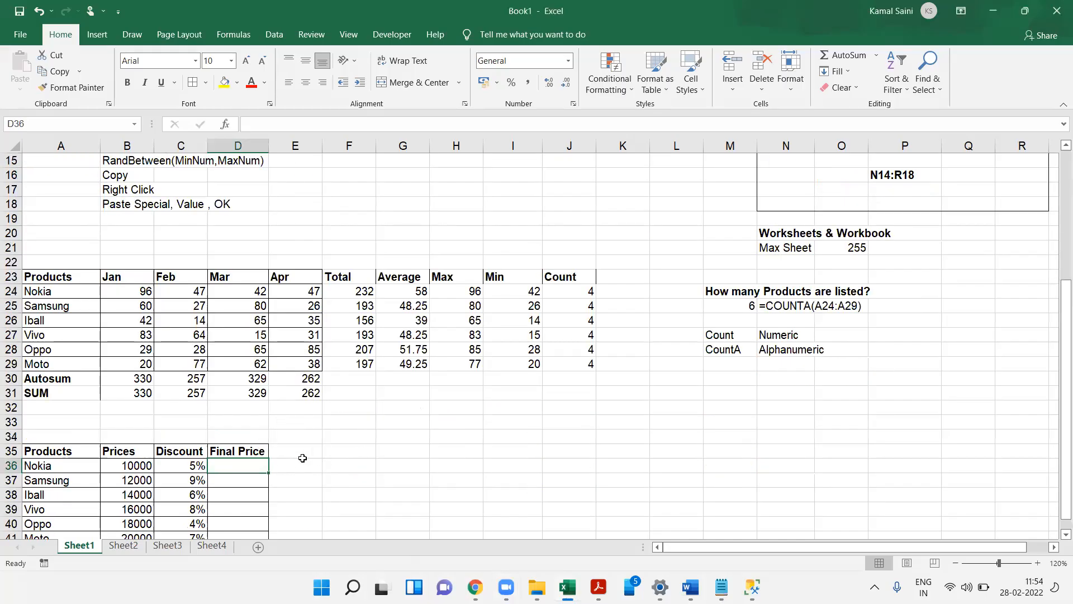
left_click(279, 482)
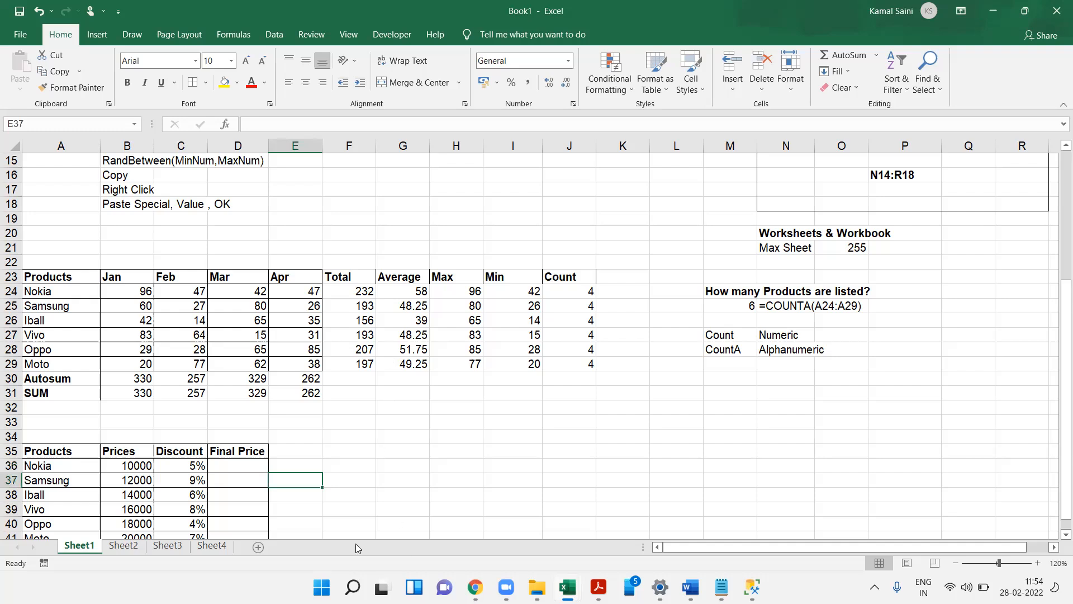
type("hhHH")
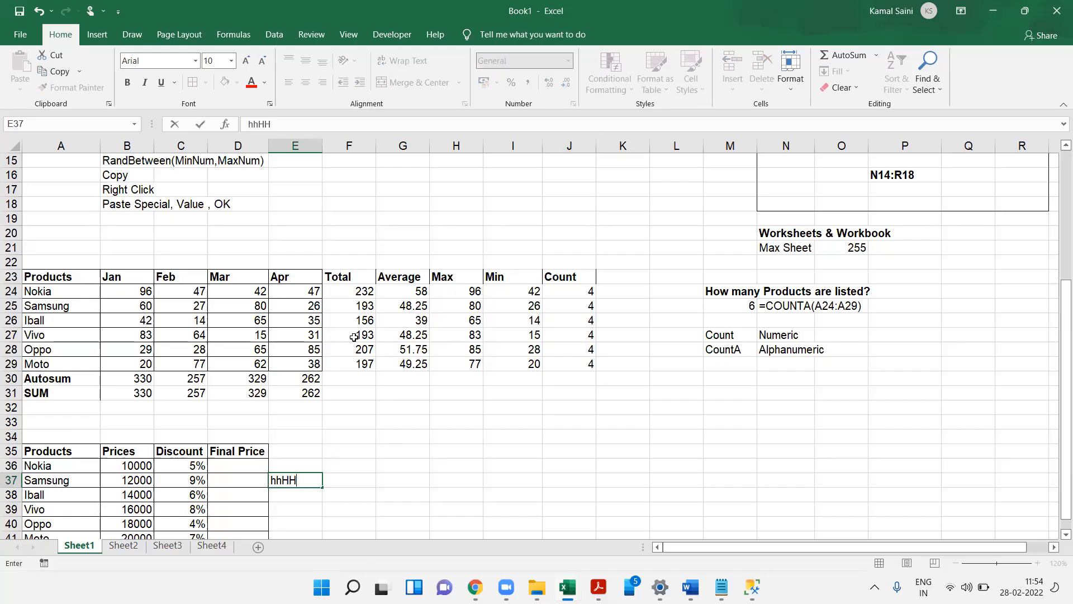
key("BackSpace")
key("BackSpace")
key("BackSpace")
key("BackSpace")
left_click(257, 467)
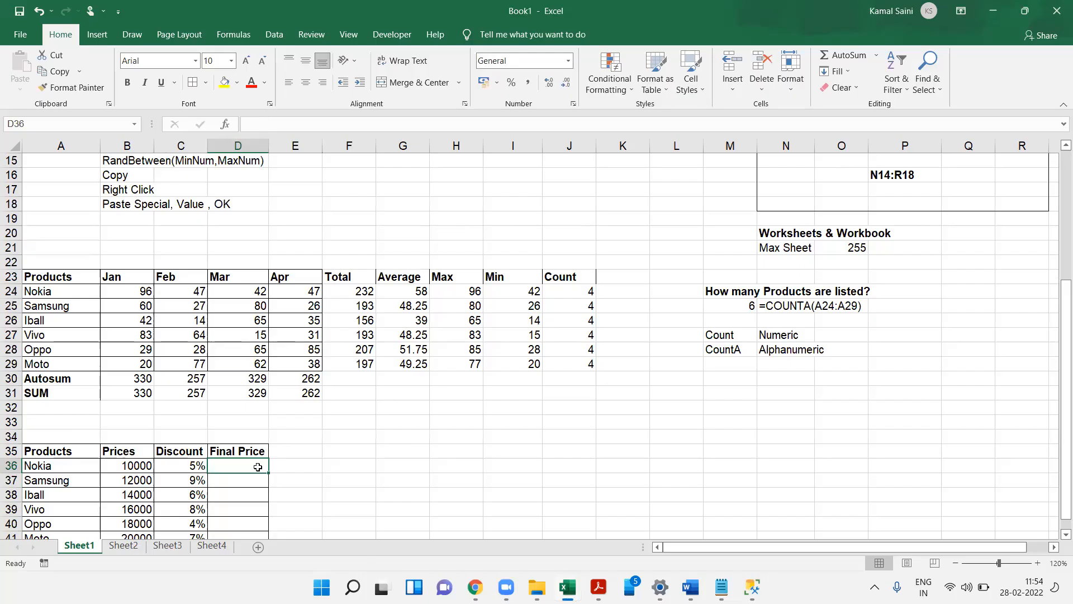
- Try entering 5/10000*100 in D36, then cancel the entry
type("5")
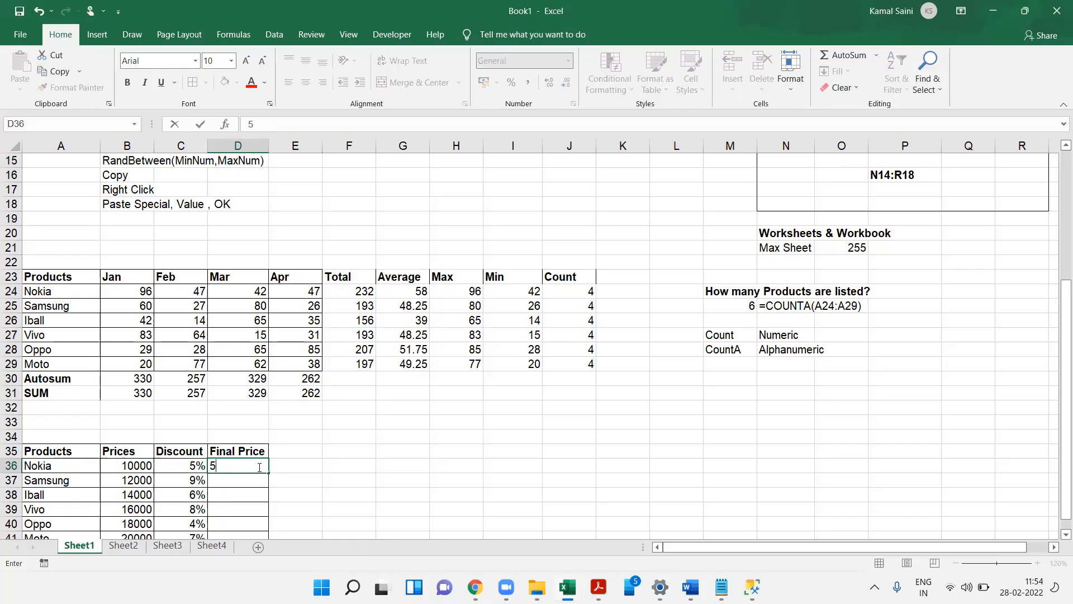
type("*")
key("BackSpace")
type("/10000*8")
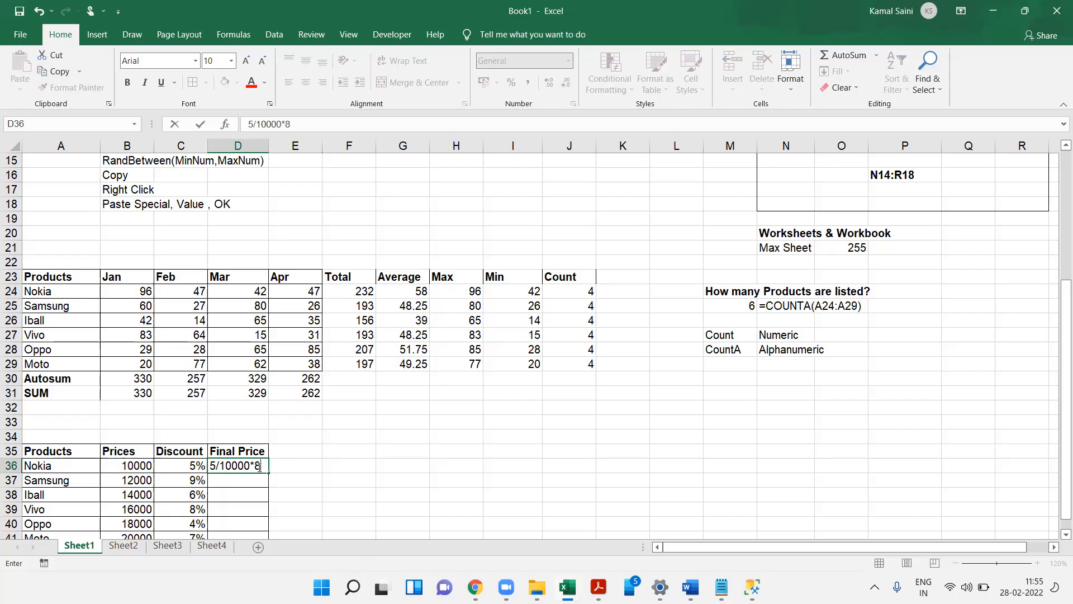
type("1")
key("BackSpace")
key("BackSpace")
type("100")
key("F2")
key("Escape")
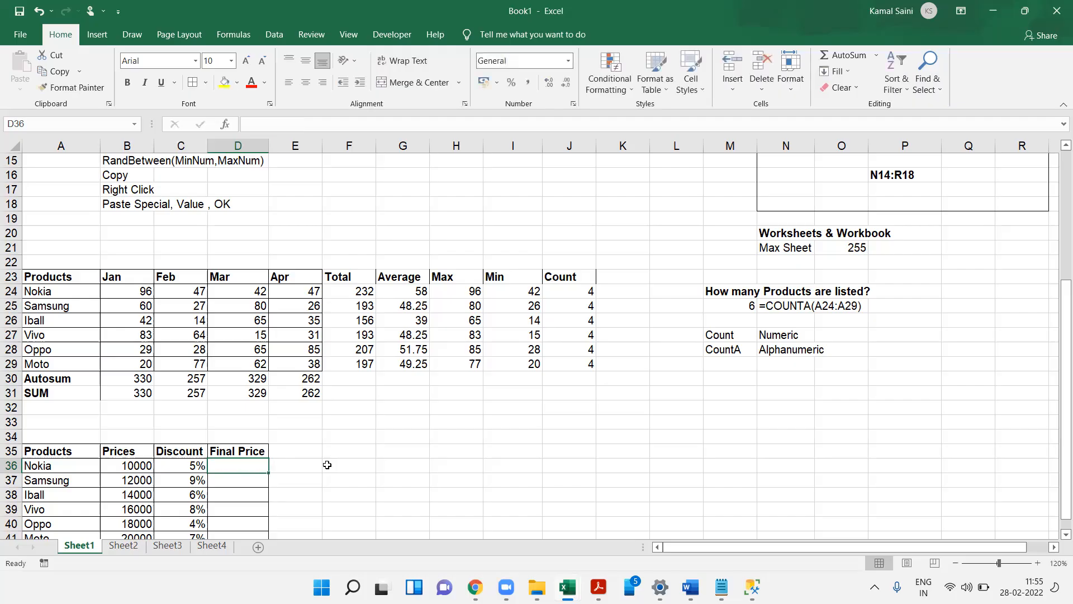
- Open the Windows Calculator app
key("super")
type("CALC")
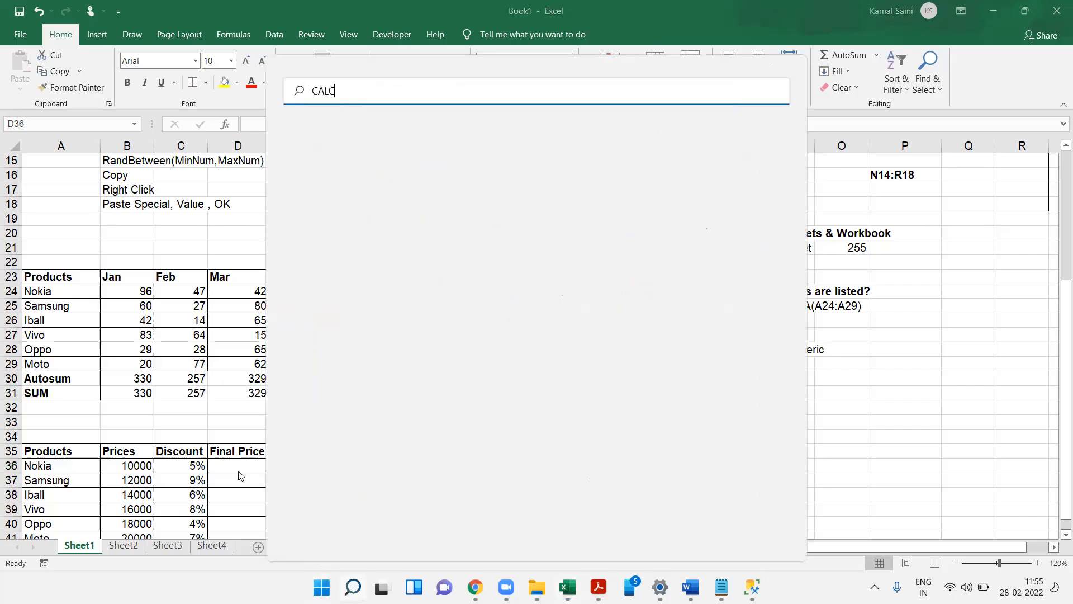
key("Return")
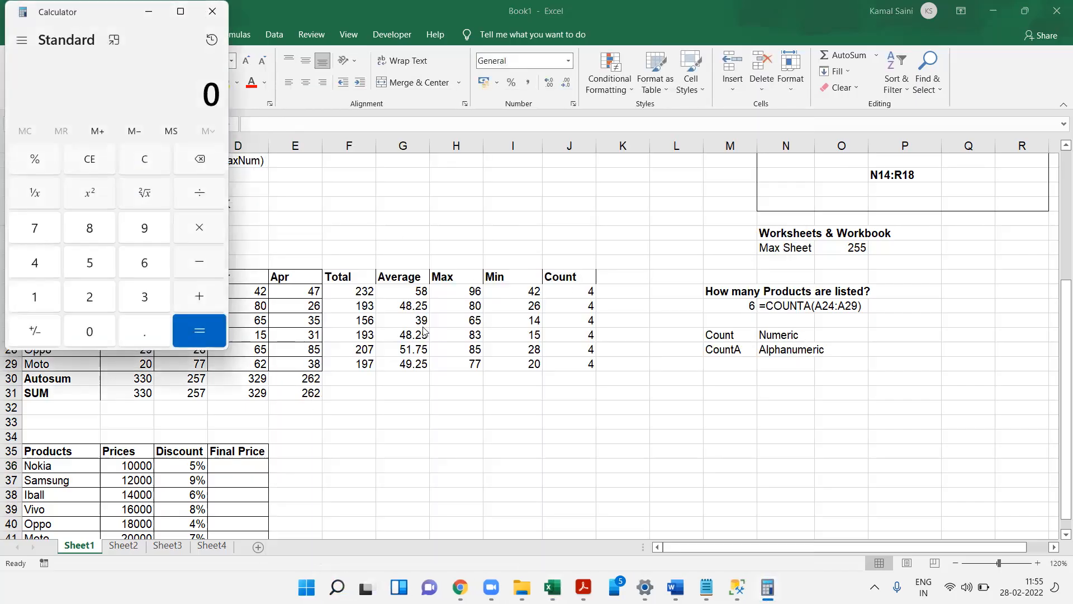
- In Calculator, compute 10000 × 5 ÷ 100 and return to the workbook
key("alt+Tab")
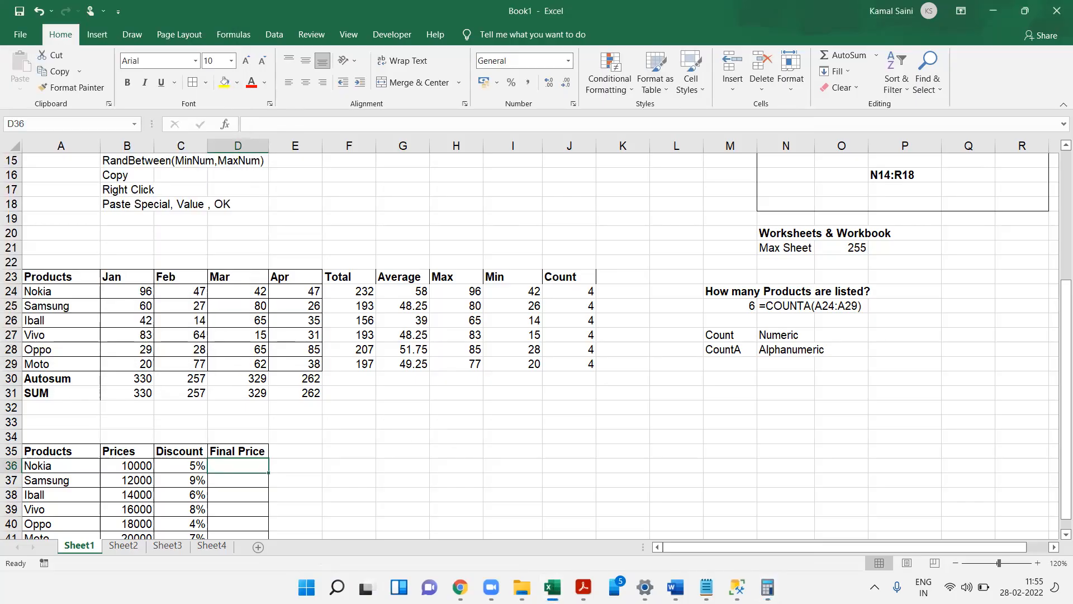
left_click(767, 586)
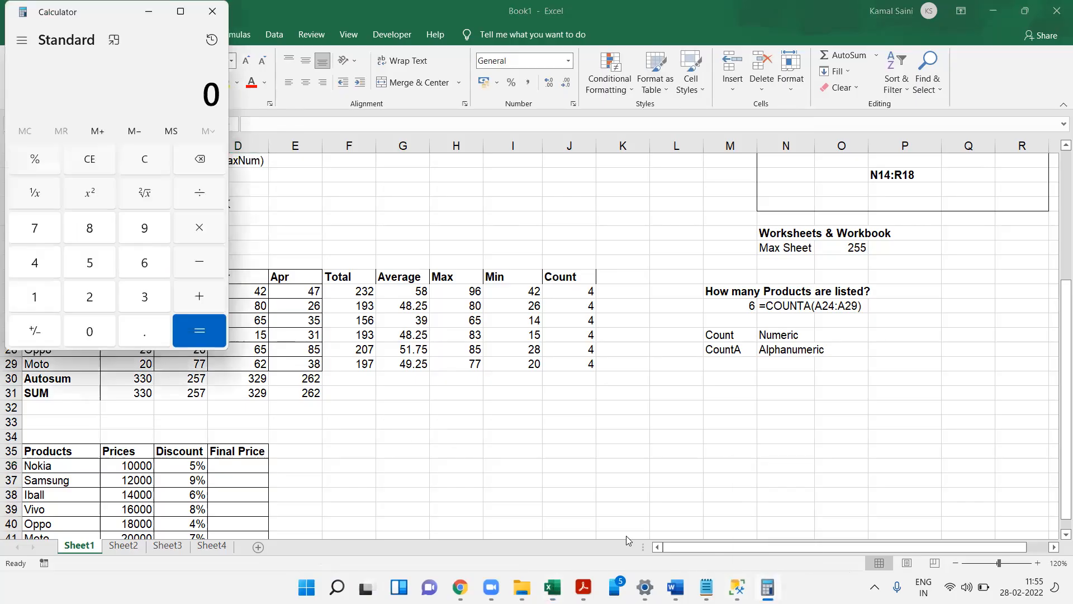
left_click(34, 296)
left_click(90, 333)
left_click(89, 332)
left_click(89, 332)
left_click(90, 332)
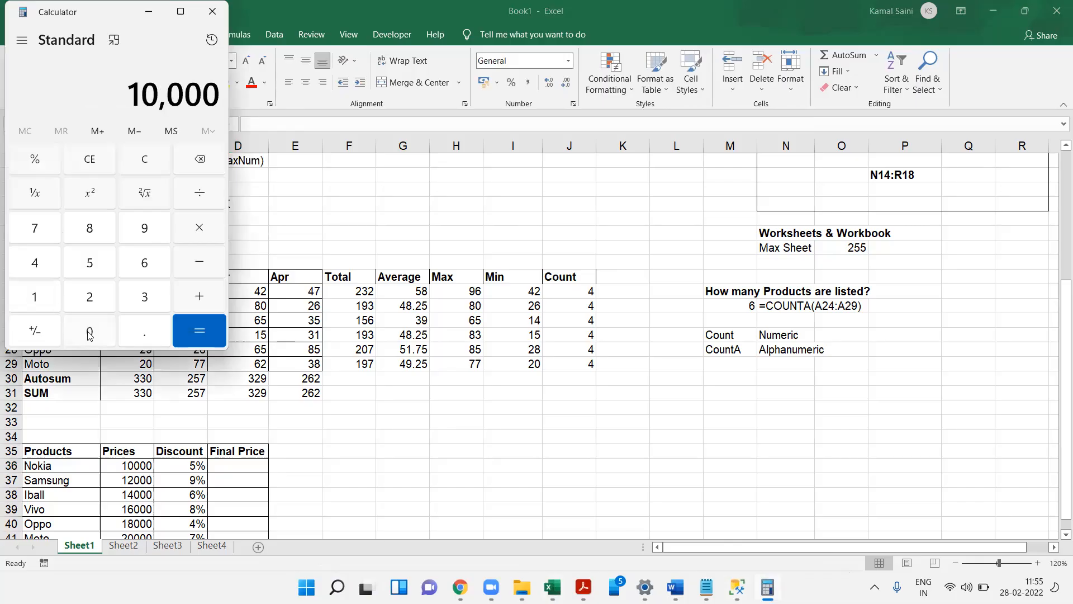
left_click(201, 233)
left_click(92, 261)
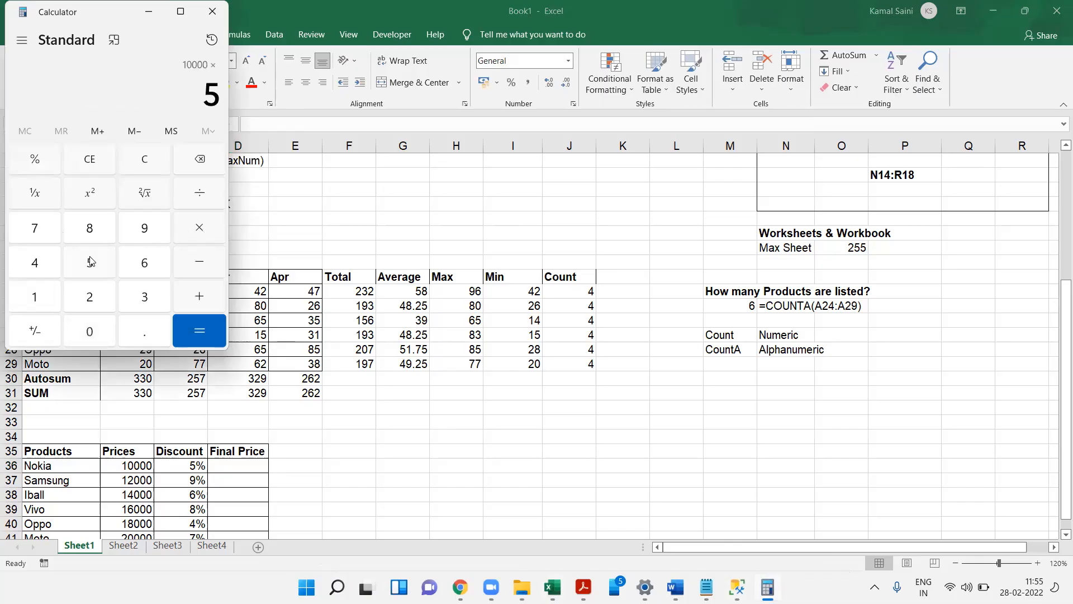
left_click(196, 194)
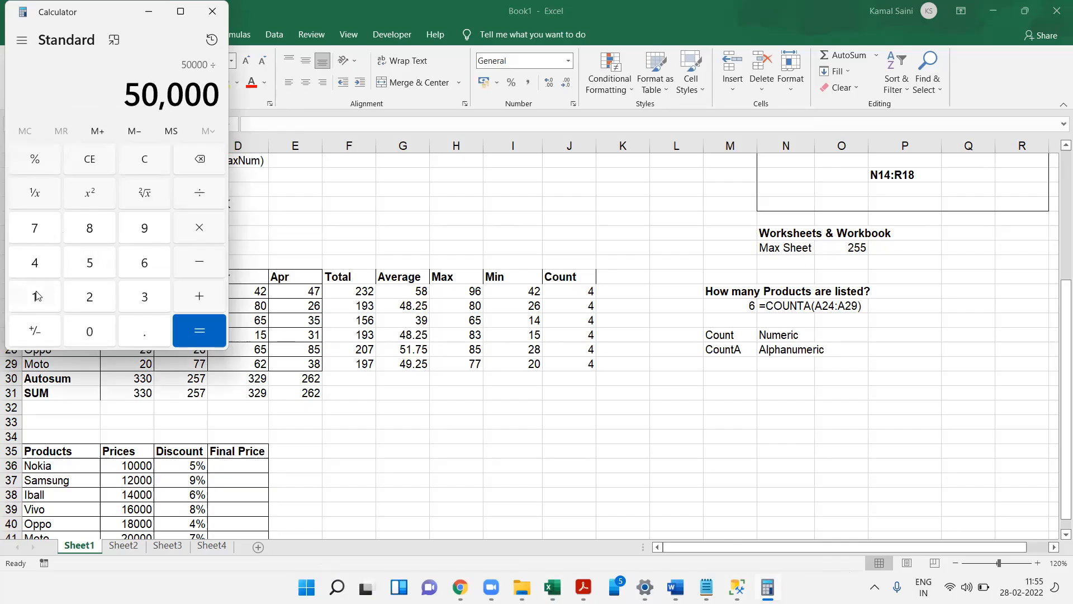
left_click(38, 296)
left_click(81, 334)
left_click(81, 335)
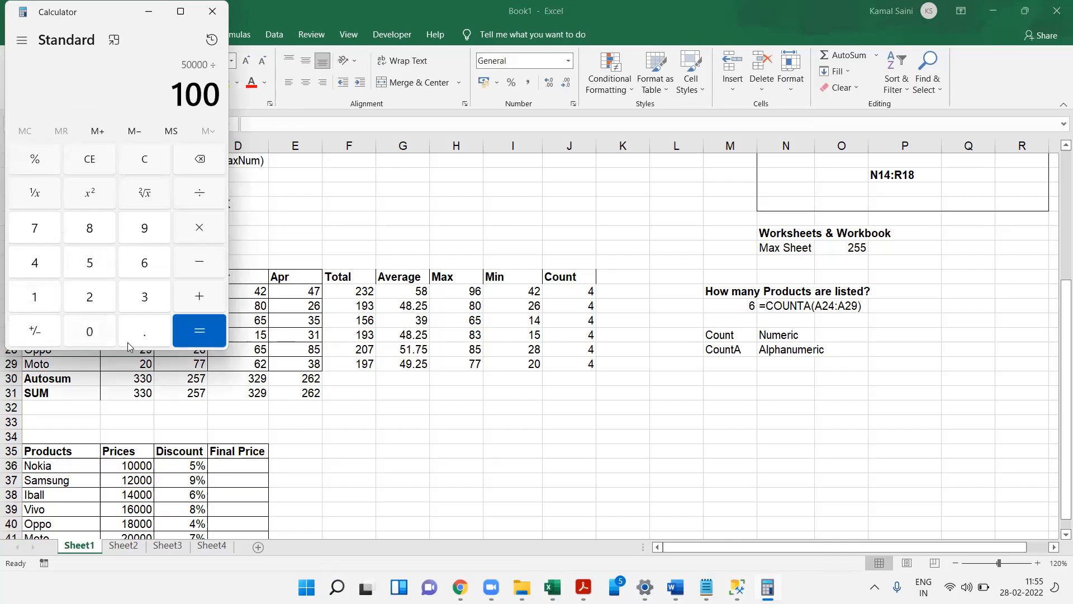
left_click(204, 335)
left_click_drag(196, 98, 248, 101)
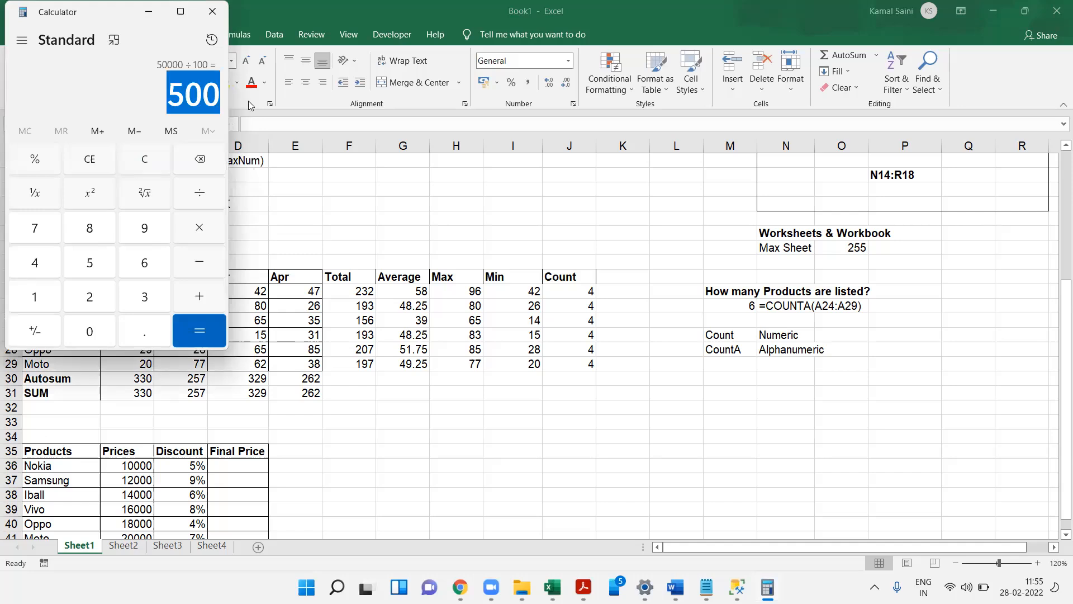
key("Escape")
key("alt+Tab")
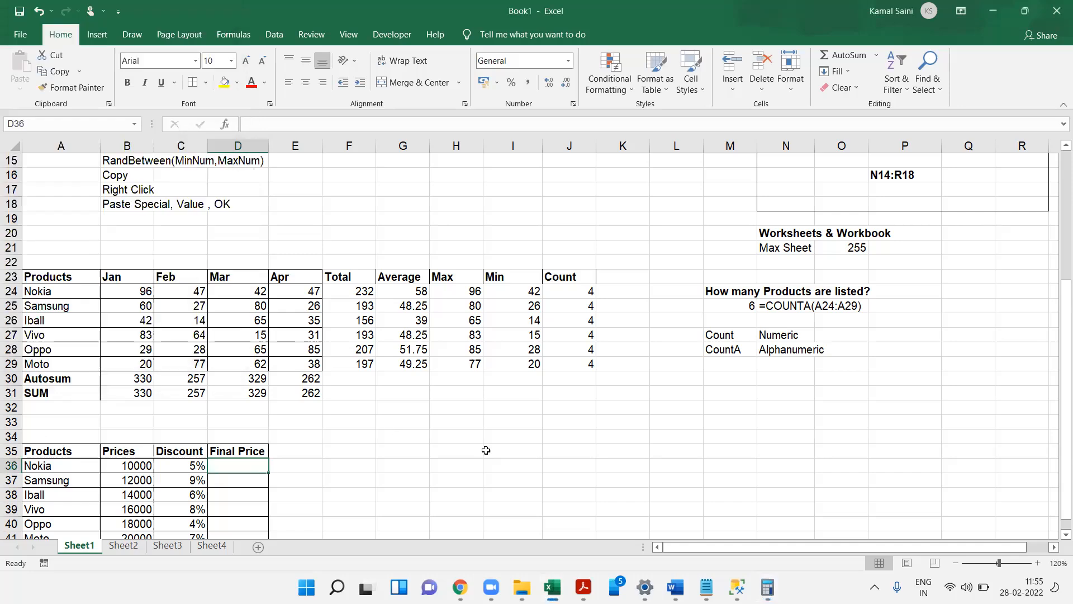
- Enter the note 5%=5/100=0.05 in J34 and make it bold
left_click(523, 459)
left_click(591, 433)
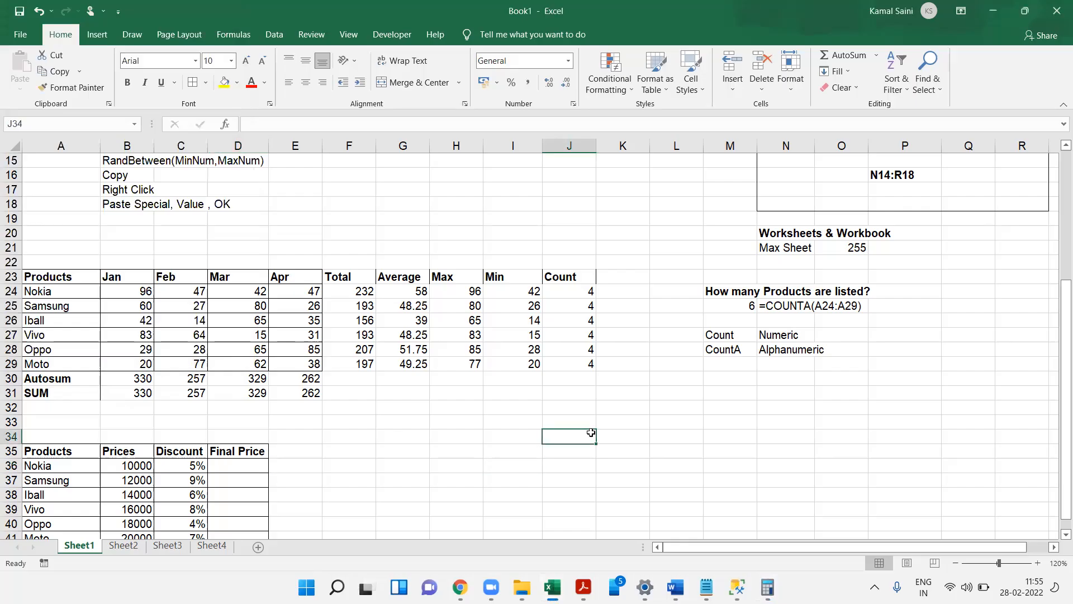
type("5%")
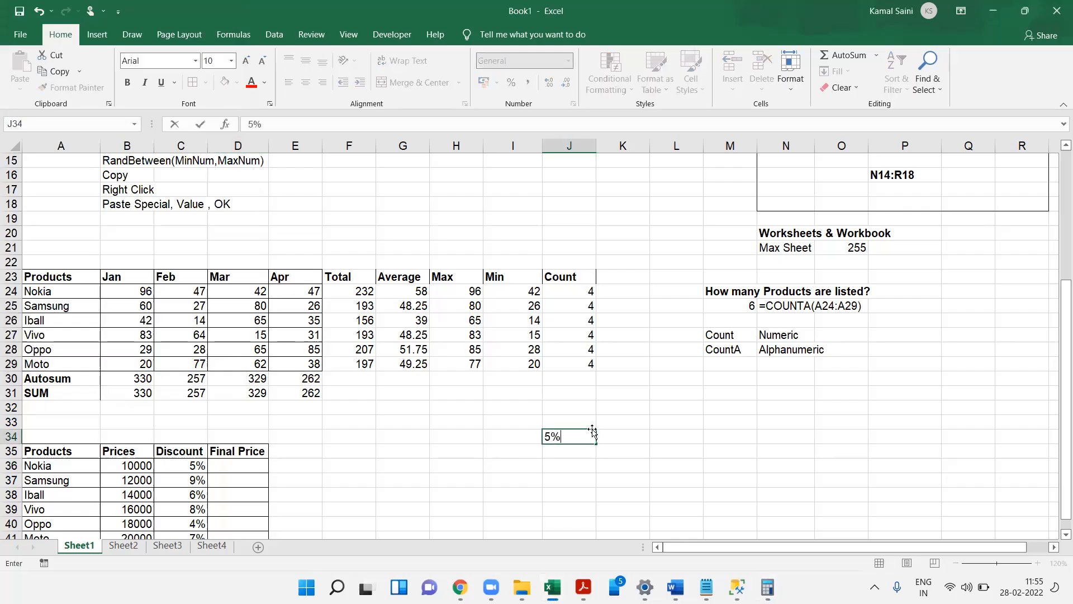
type("=5/100=0.05")
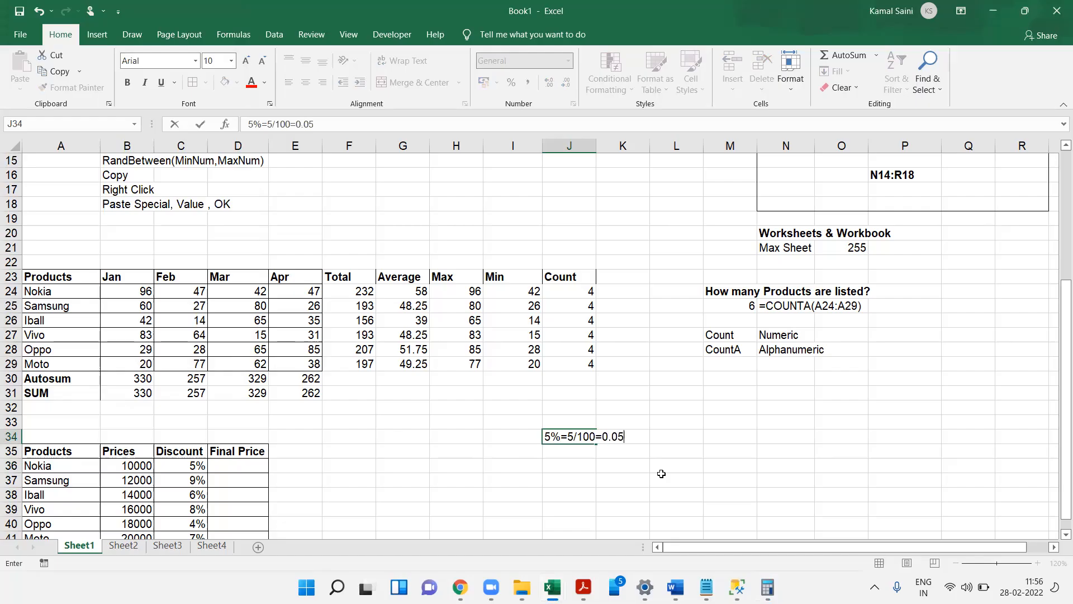
key("ctrl+Return")
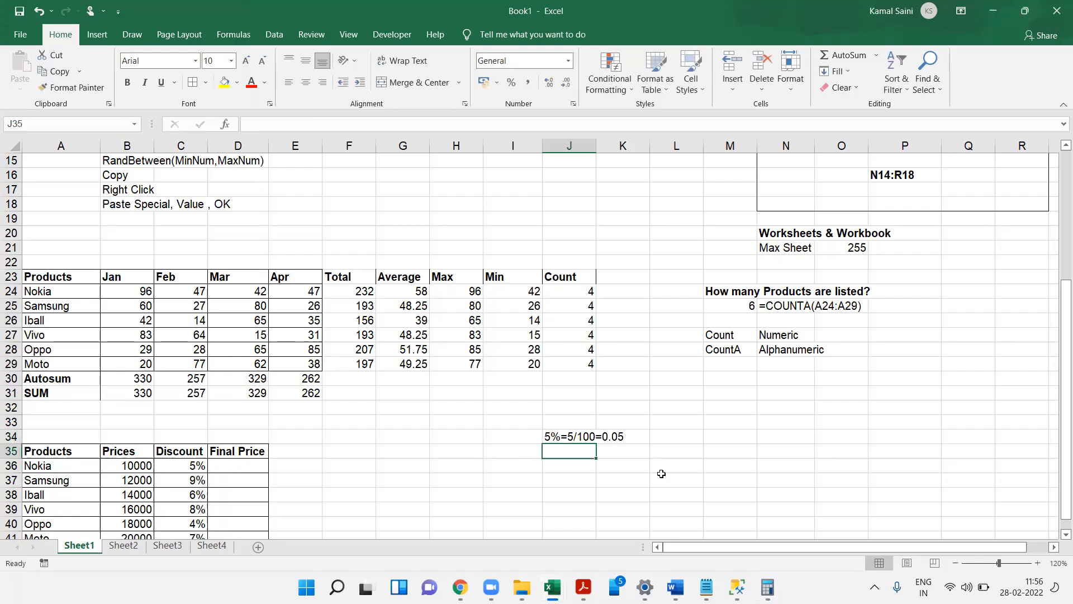
key("ctrl+b")
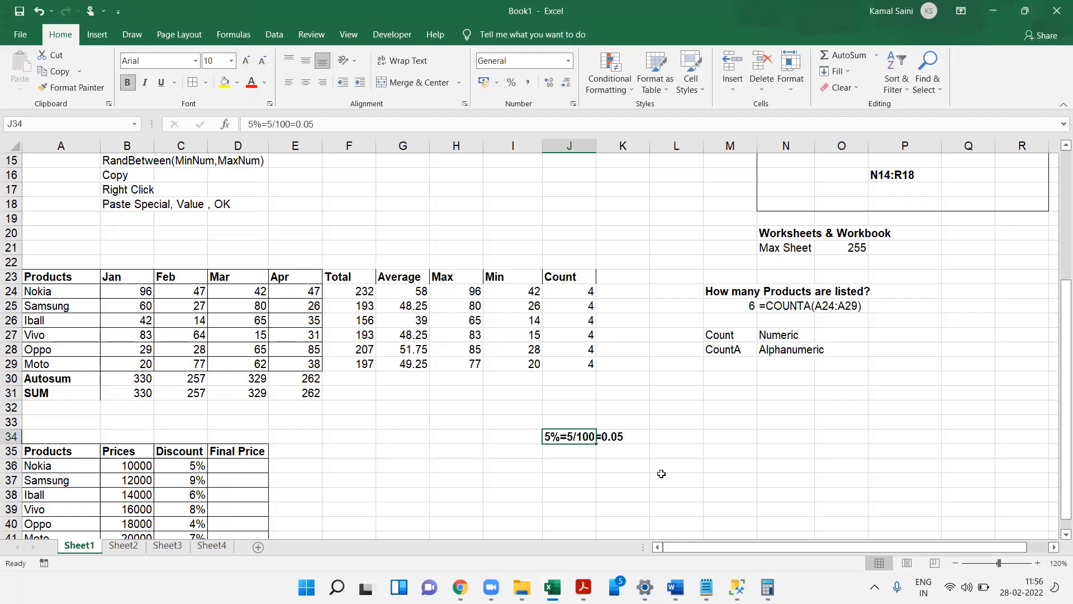
key("Left")
key("Left")
key("Left")
key("Left")
key("Left")
key("Left")
key("Left")
key("Left")
key("Left")
key("Down")
key("Down")
key("Down")
key("Down")
key("Down")
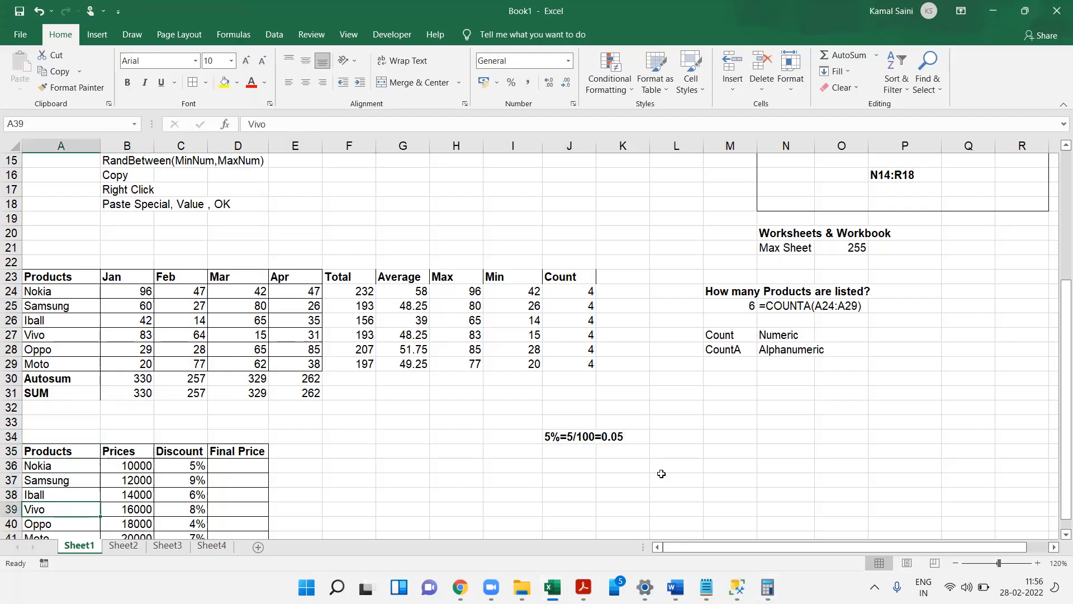
key("Down")
key("Down")
key("Down")
key("Down")
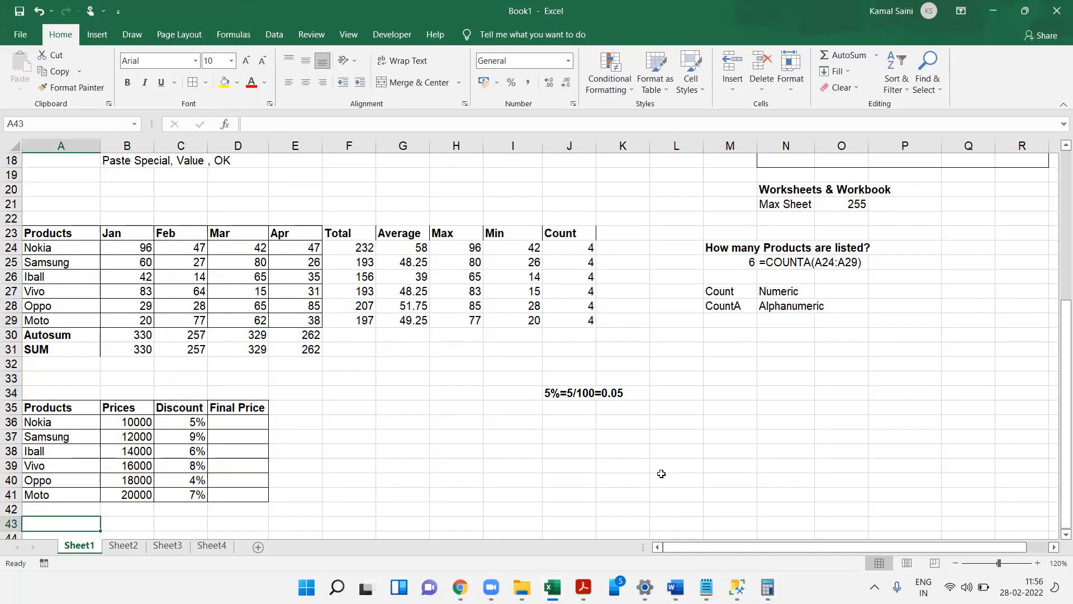
left_click(243, 425)
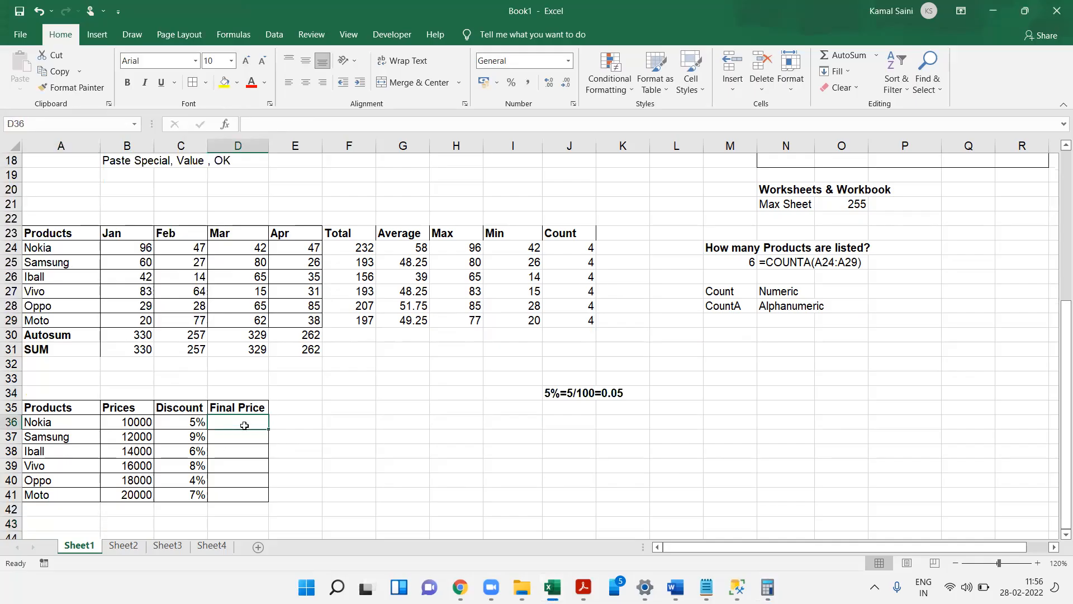
left_click_drag(46, 407, 252, 497)
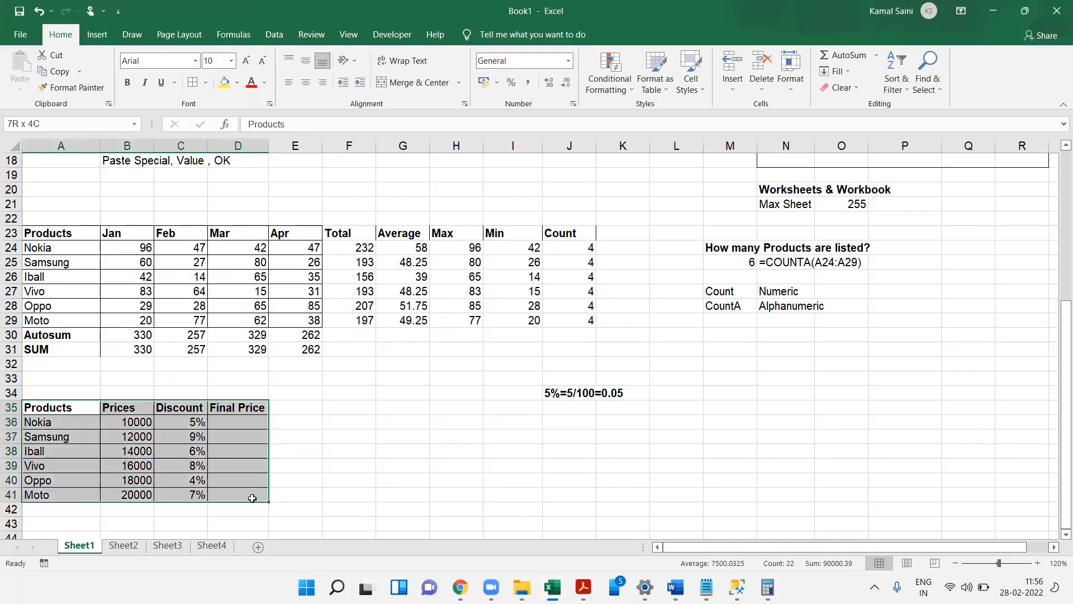
left_click(230, 423)
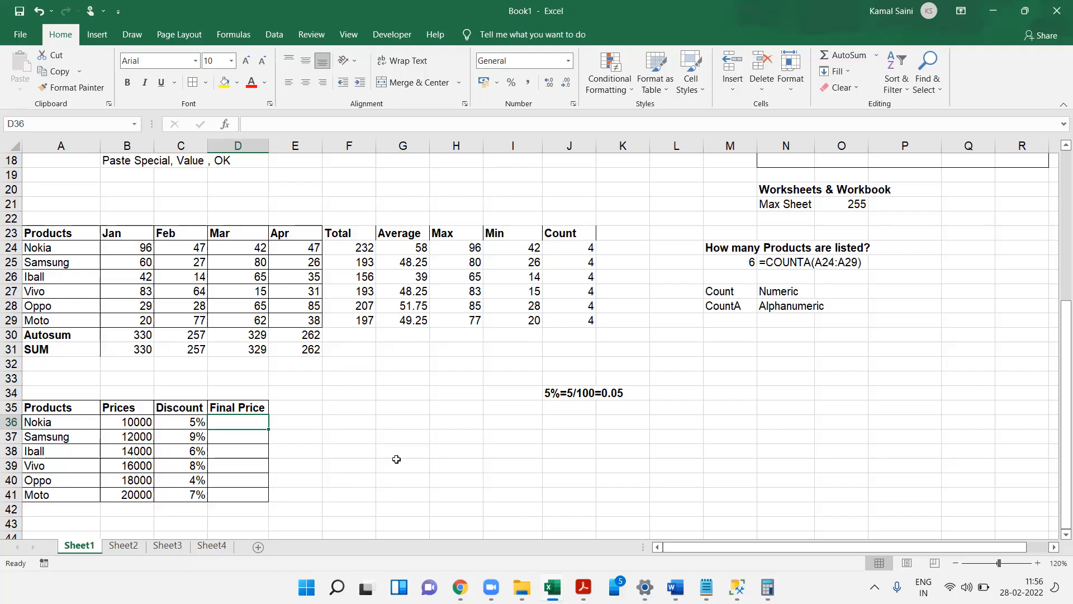
left_click(767, 587)
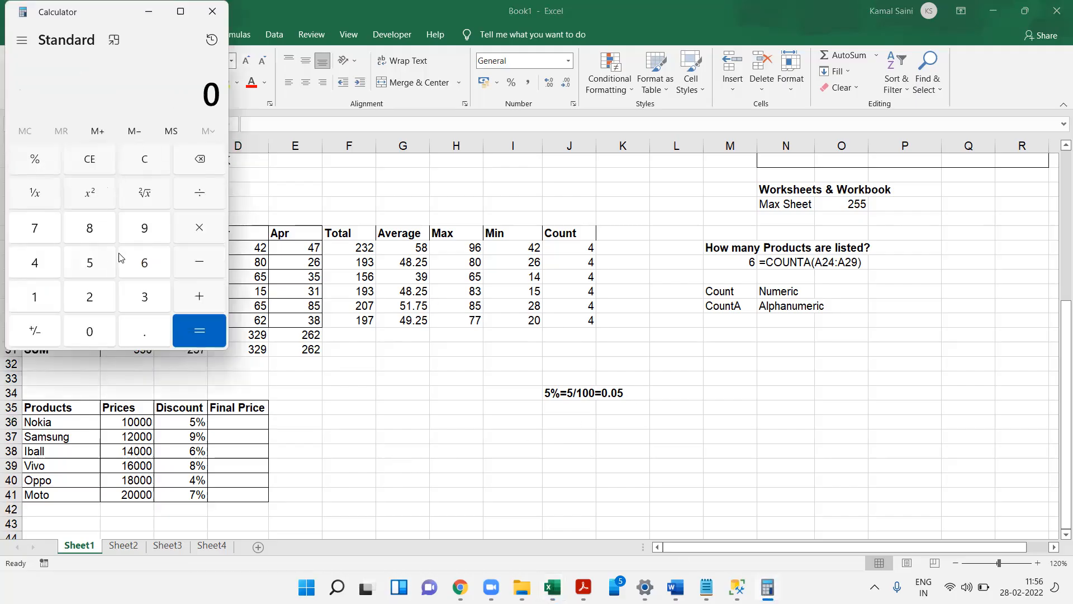
left_click(345, 348)
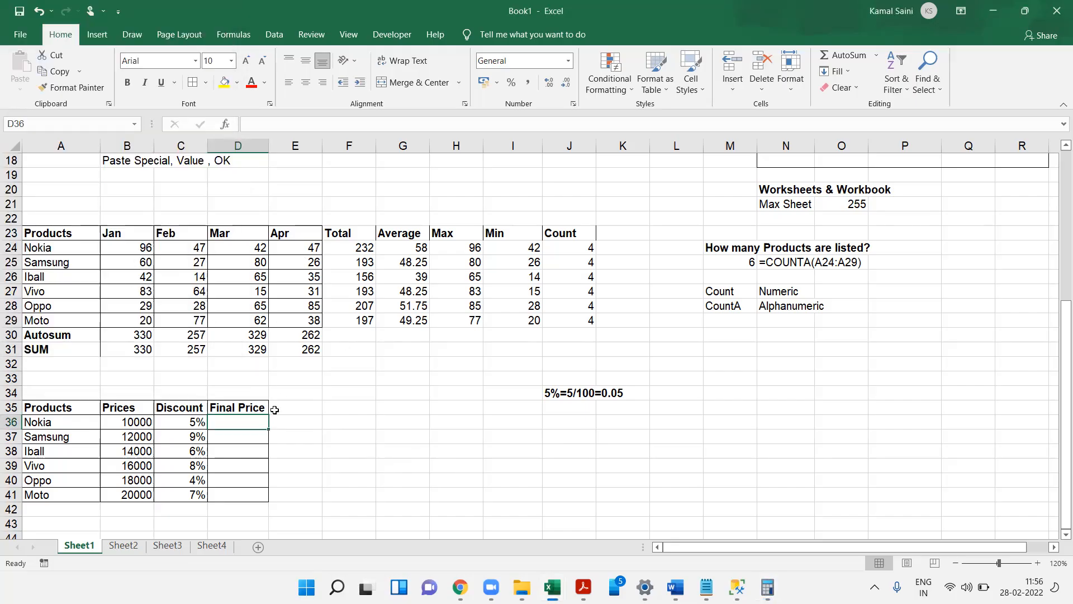
- Enter the formula =B36*C36 in D36 and fill it down to D41
type("=")
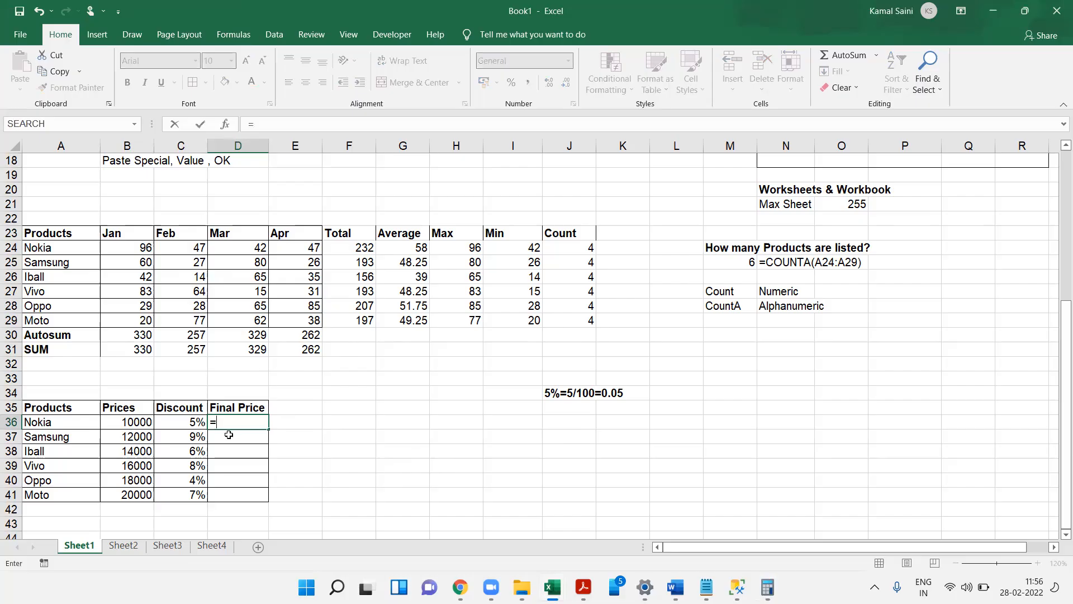
left_click(124, 424)
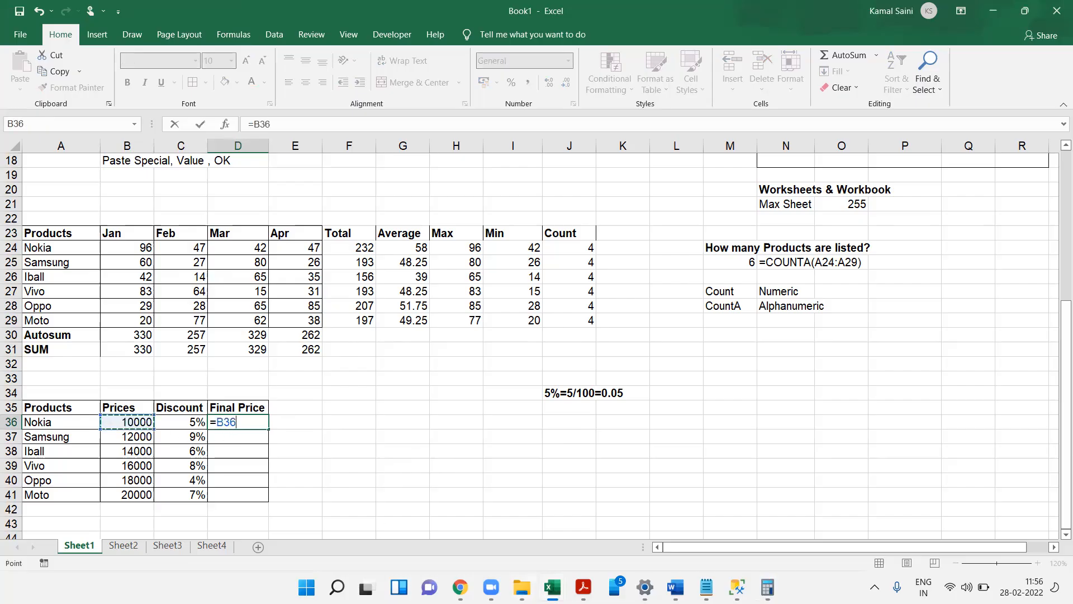
key("BackSpace")
key("BackSpace")
key("BackSpace")
type("1000")
key("BackSpace")
key("BackSpace")
key("BackSpace")
key("BackSpace")
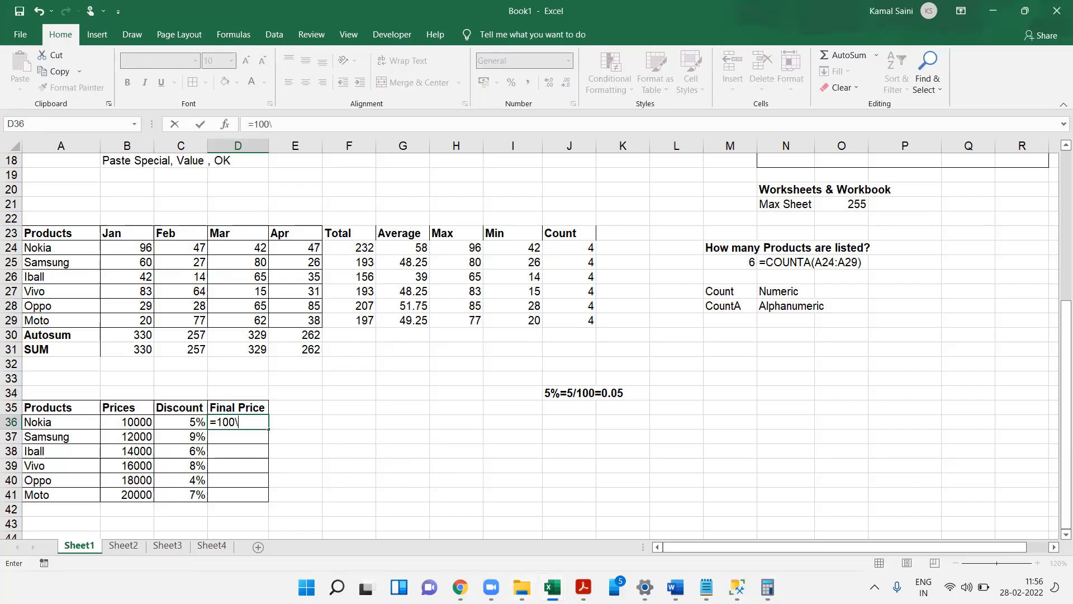
type("\\")
key("BackSpace")
left_click(133, 420)
mouse_move(460, 587)
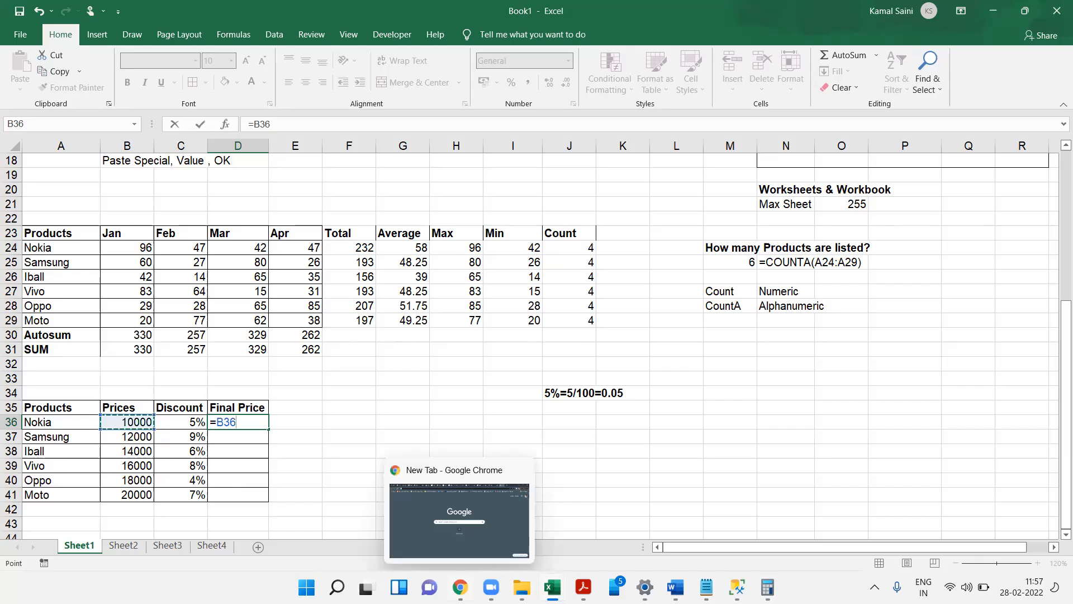
type("*")
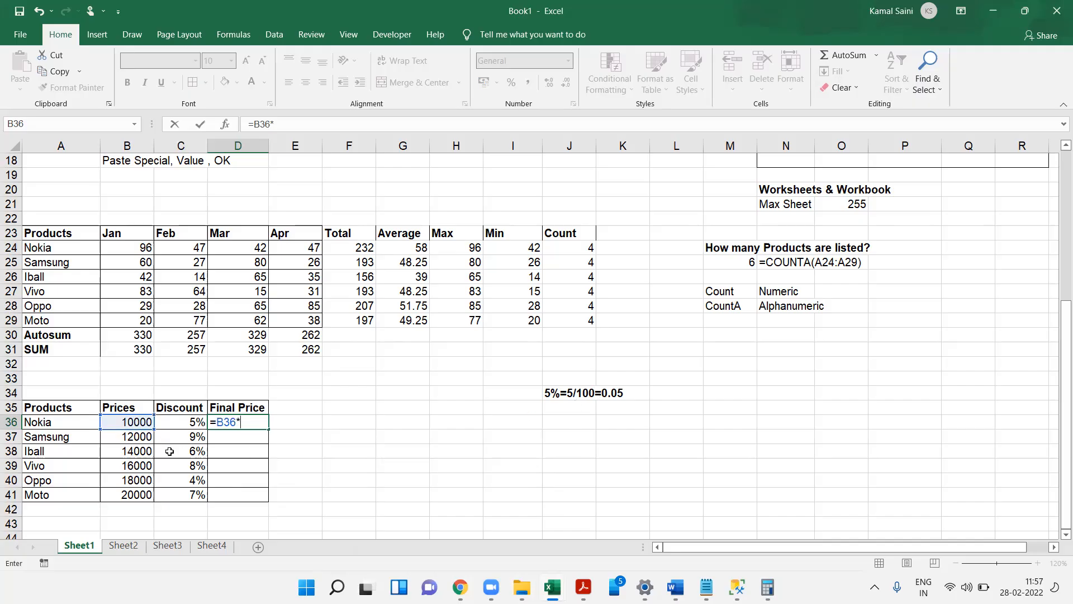
left_click(190, 420)
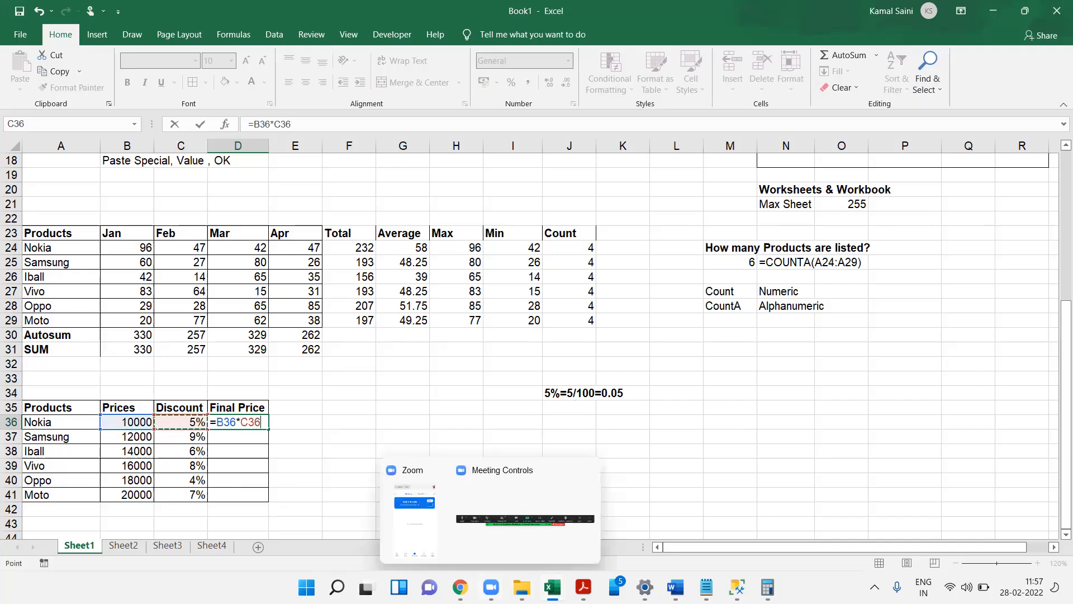
left_click(264, 421)
key("Return")
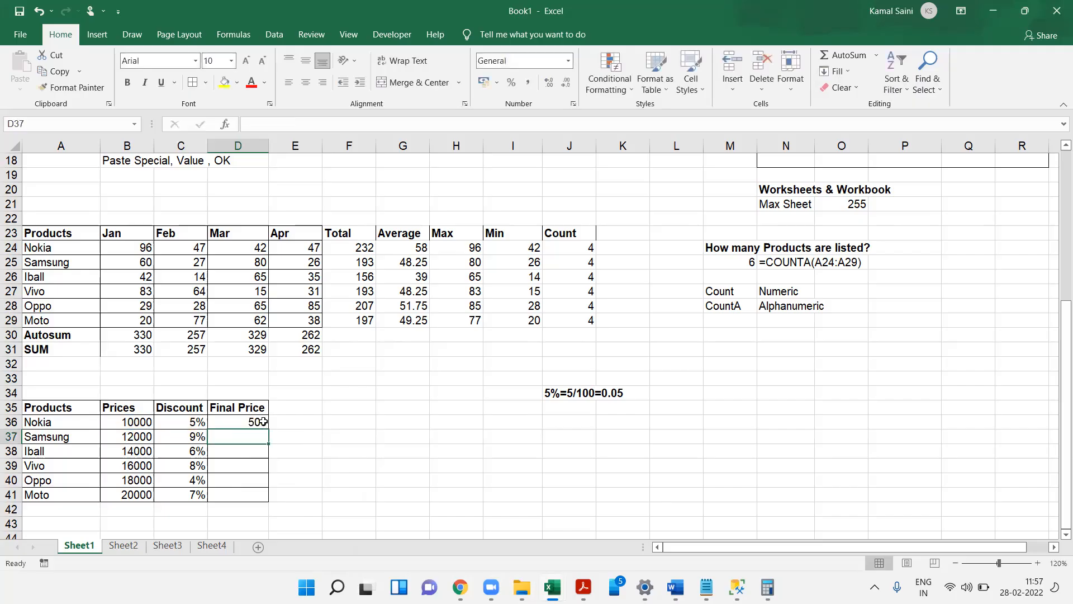
left_click(253, 425)
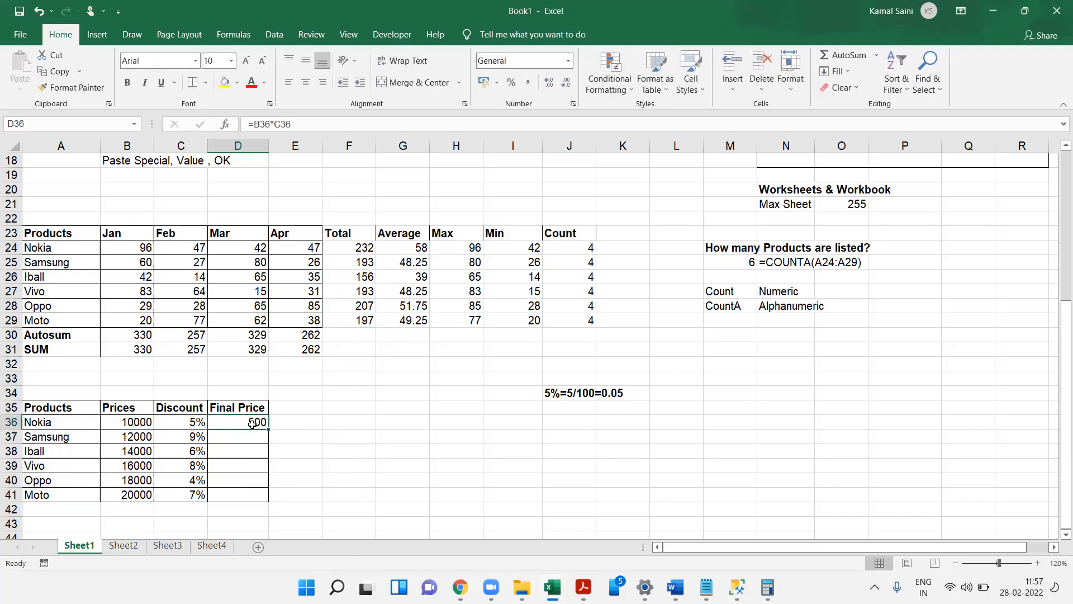
left_click_drag(270, 432, 272, 499)
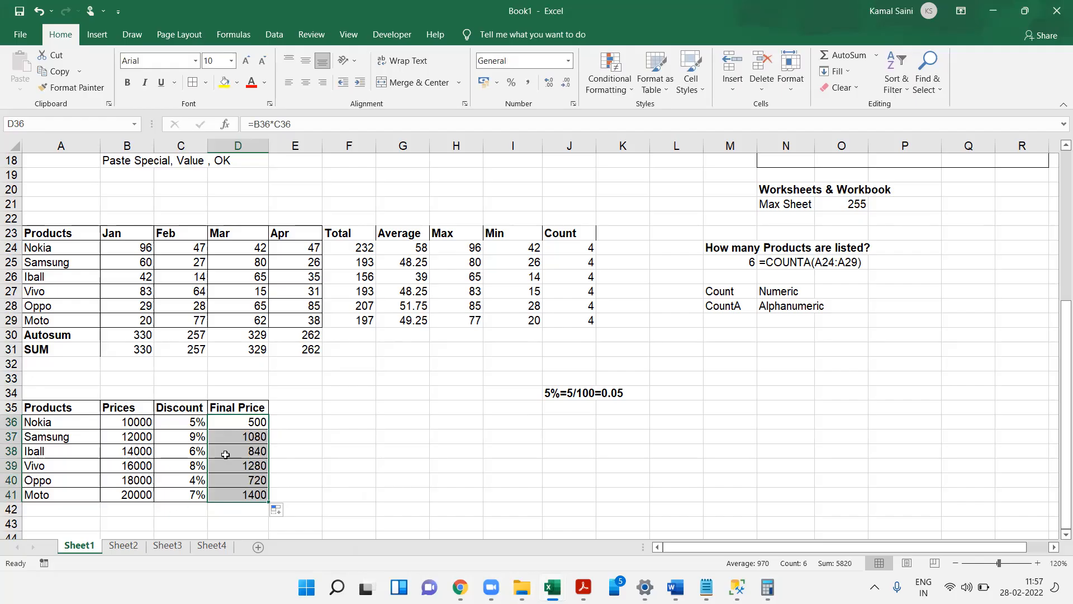
- Inspect the prices, discounts and computed values in the products table
left_click(193, 442)
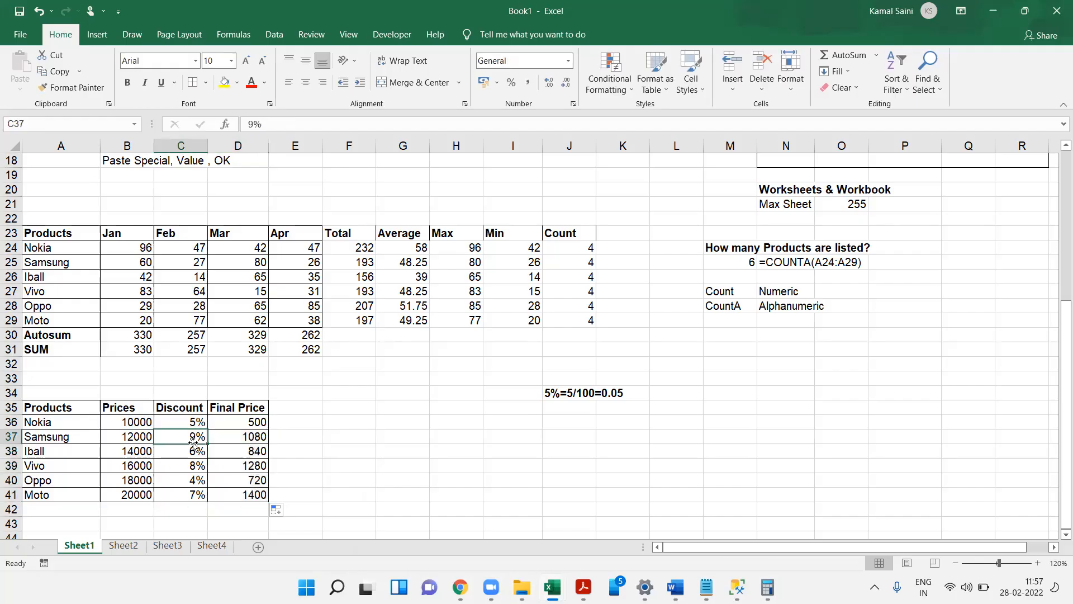
left_click(128, 441)
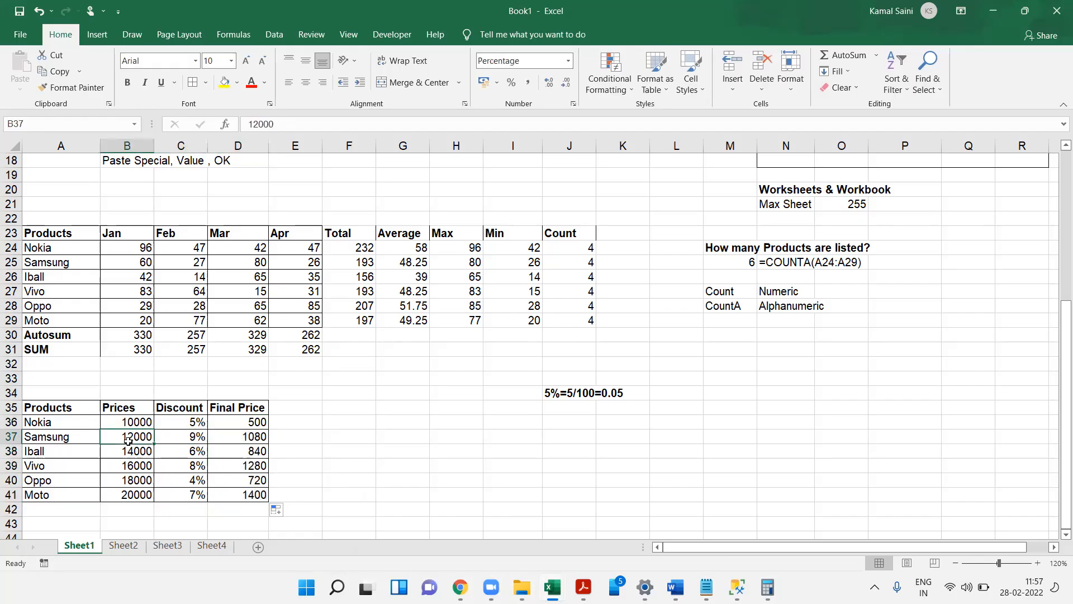
left_click(199, 479)
left_click(141, 466)
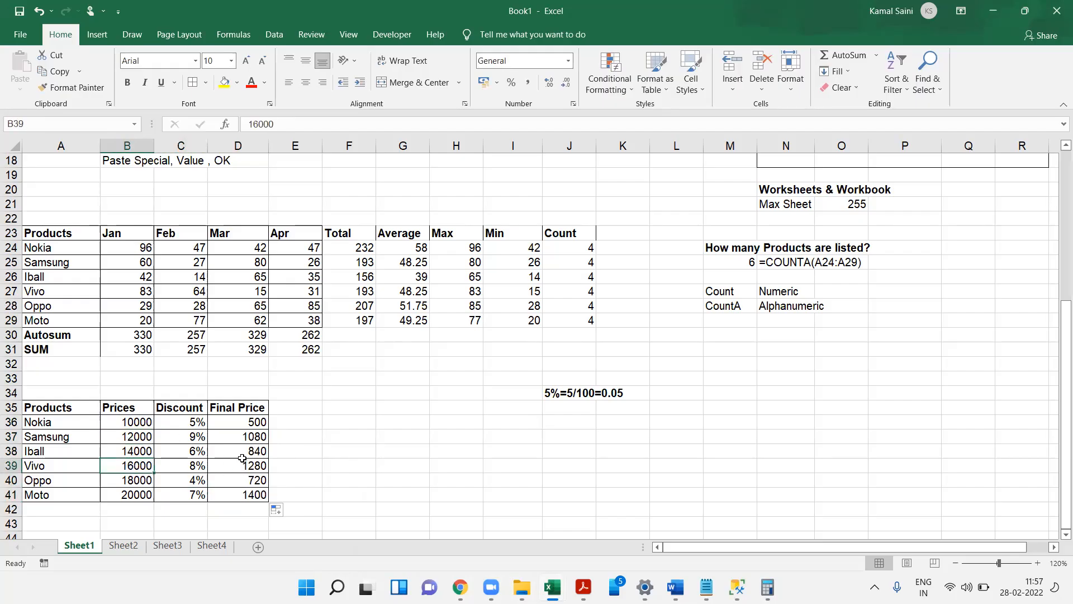
left_click(253, 464)
left_click(237, 390)
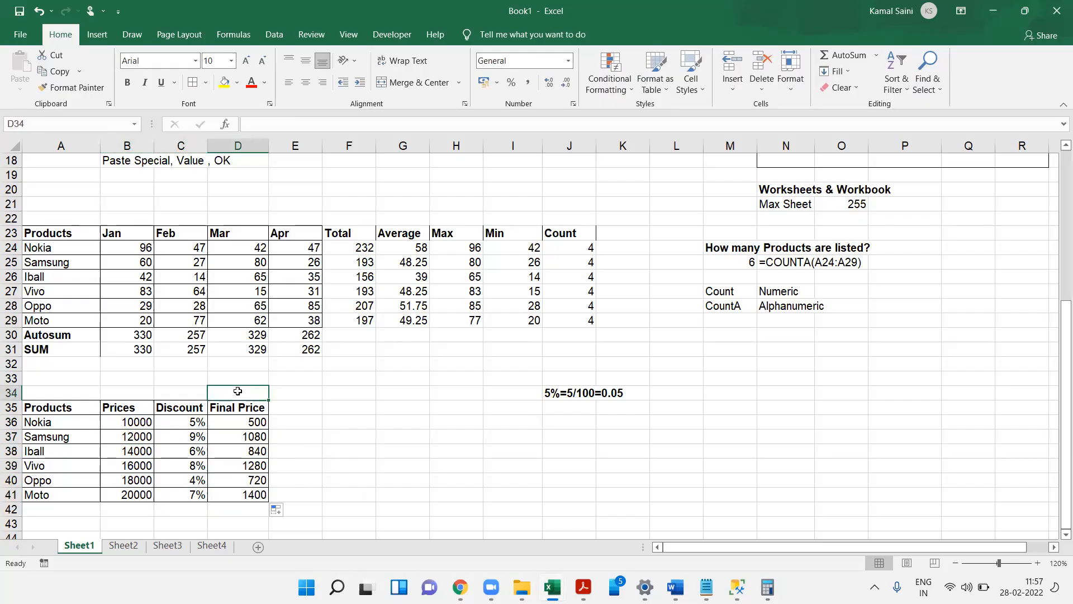
mouse_move(675, 587)
left_click(228, 419)
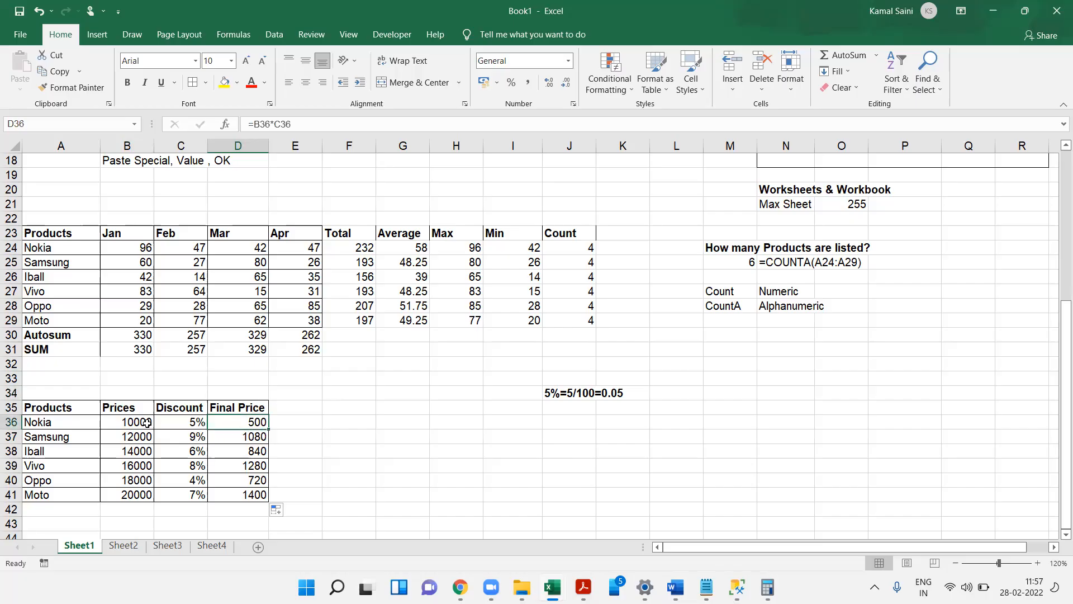
left_click(127, 421)
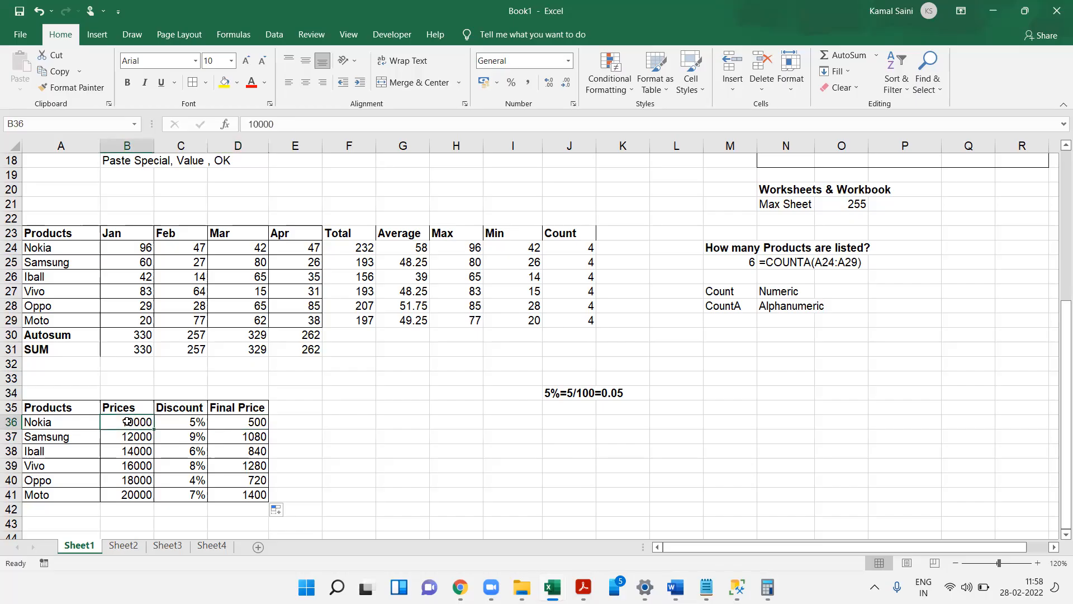
- Change D36's formula to =B36-(B36*C36) and fill it down to D41
left_click(254, 421)
left_click_drag(129, 422, 246, 422)
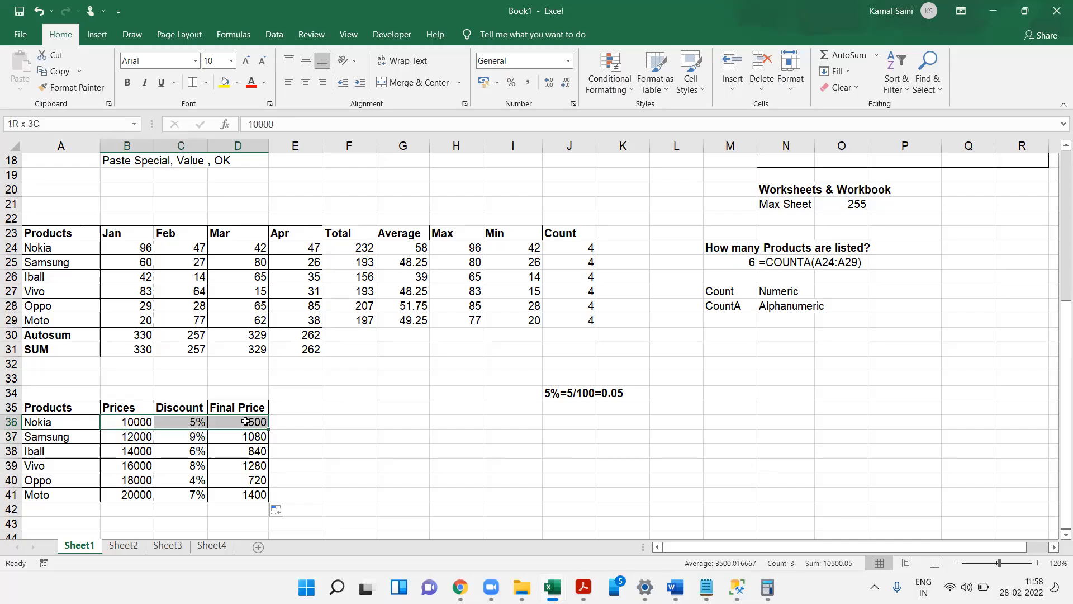
left_click(246, 422)
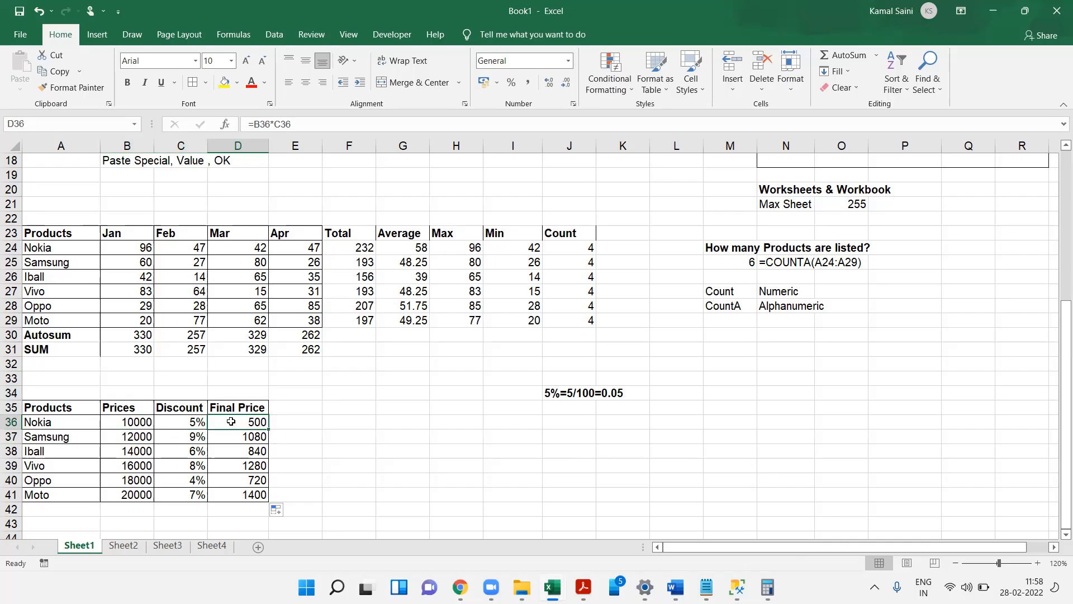
double_click(226, 421)
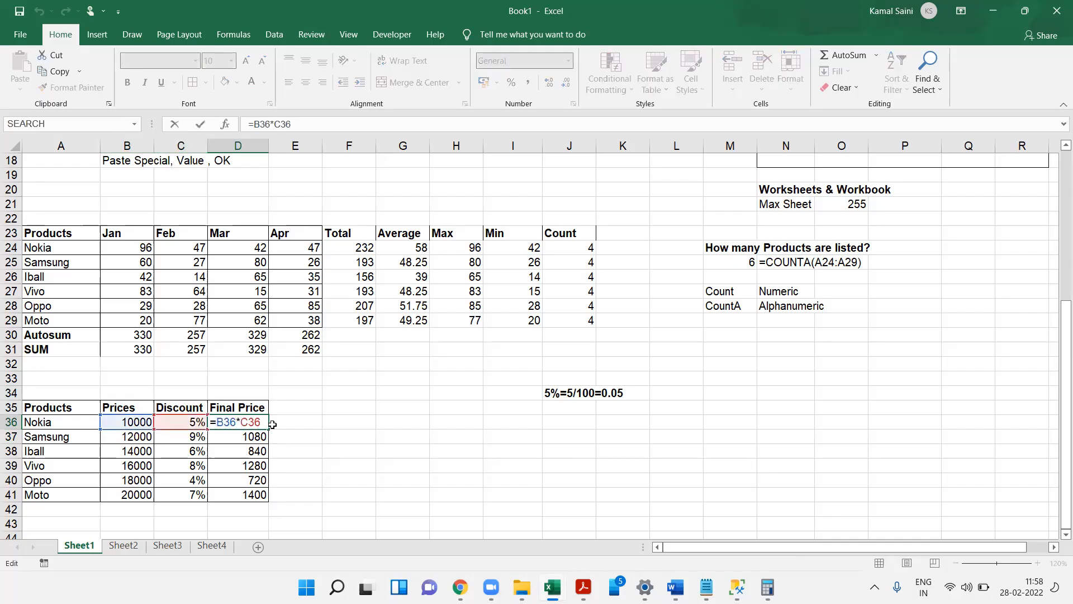
left_click_drag(257, 422, 217, 423)
left_click(218, 423)
left_click(129, 423)
type("-")
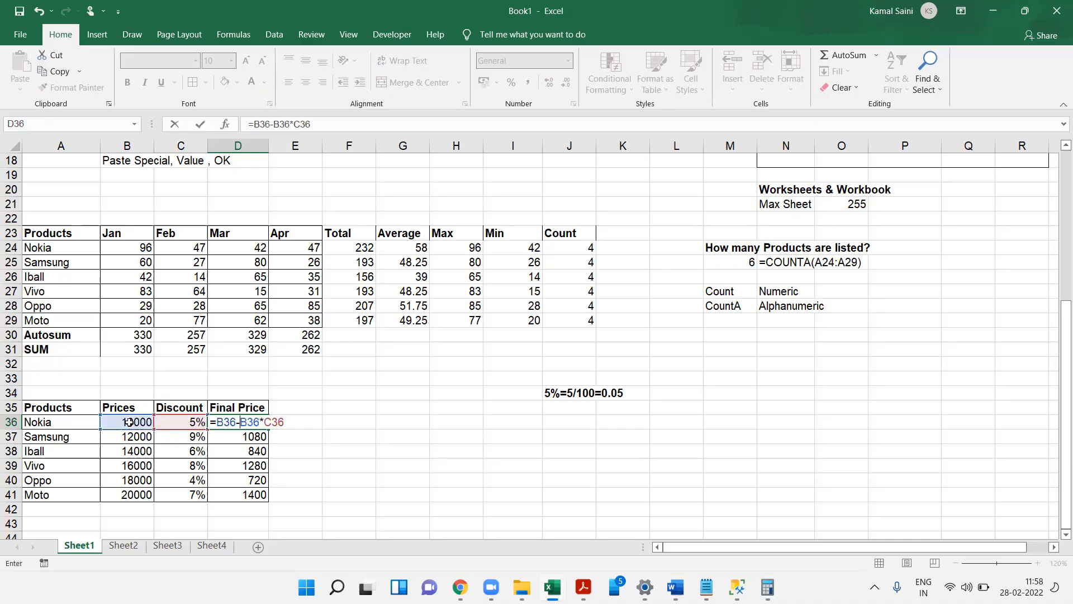
type("(")
key("F2")
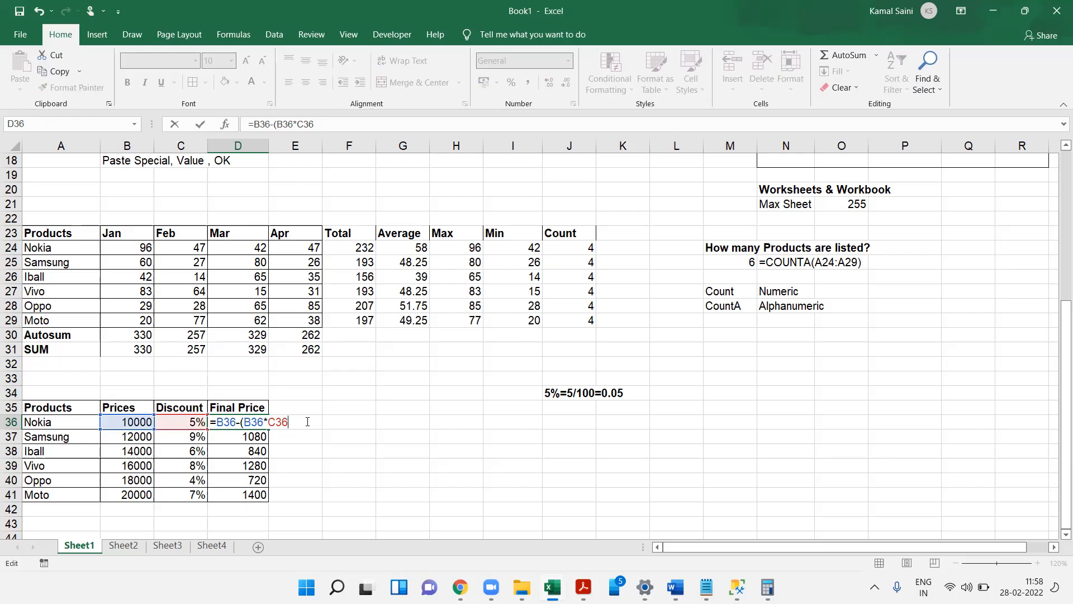
type(")")
key("Return")
key("Up")
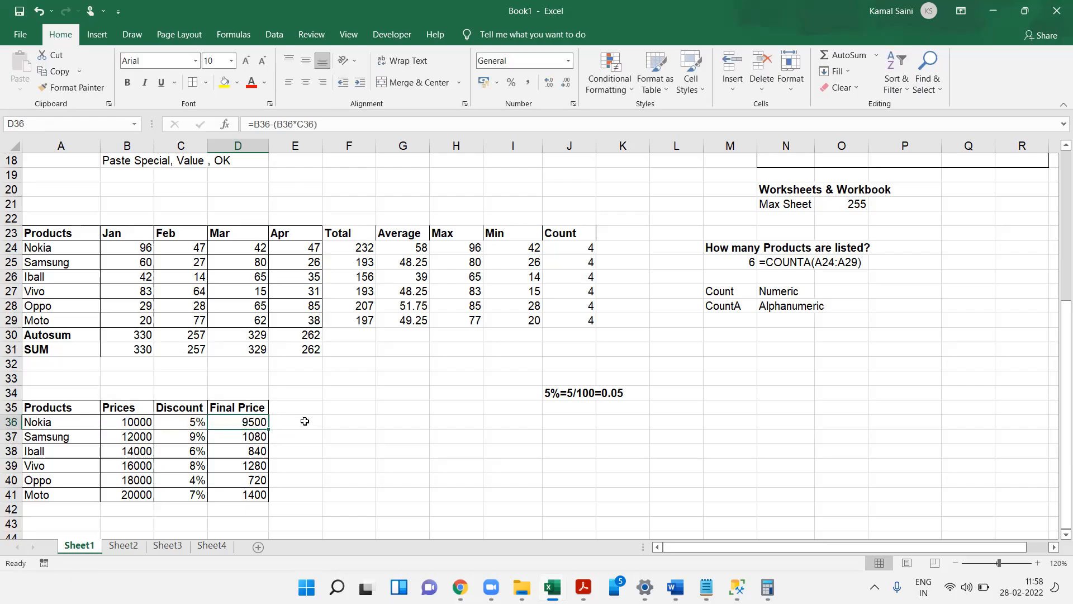
key("ctrl+shift+Down")
key("ctrl+d")
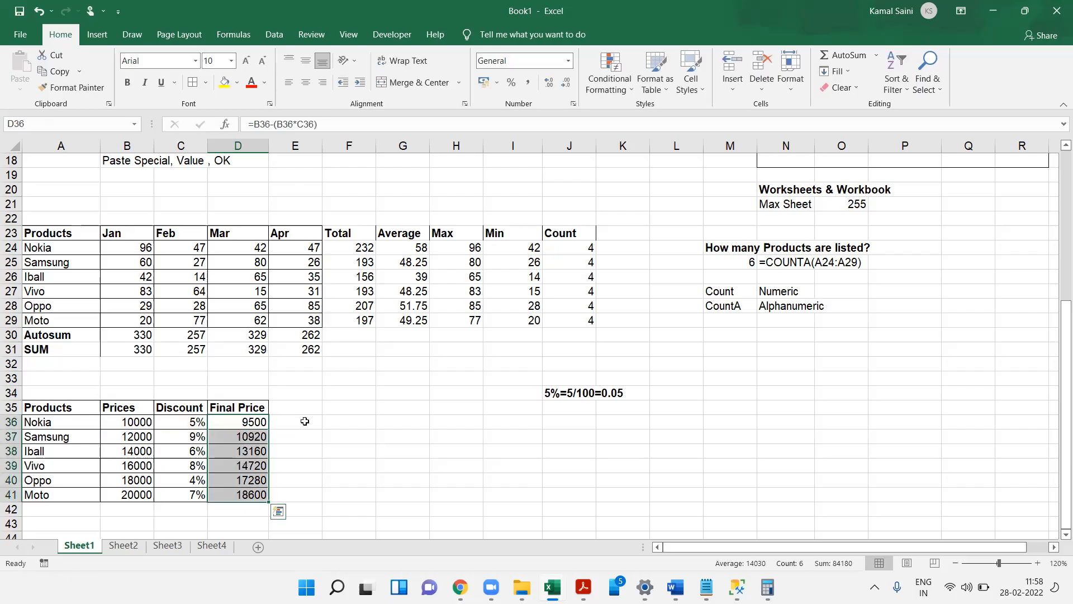
key("F2")
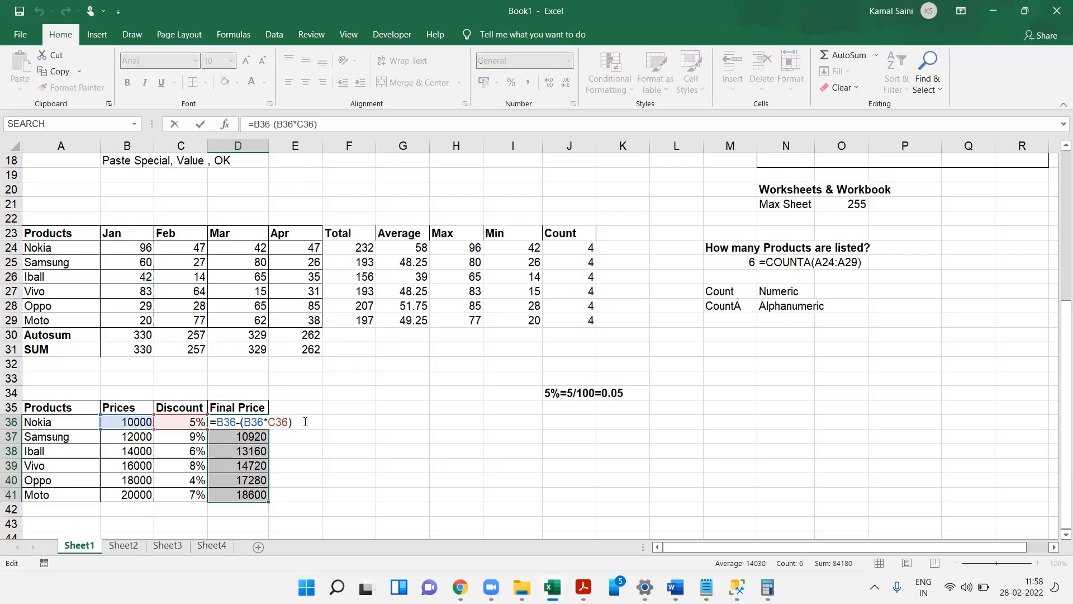
key("Escape")
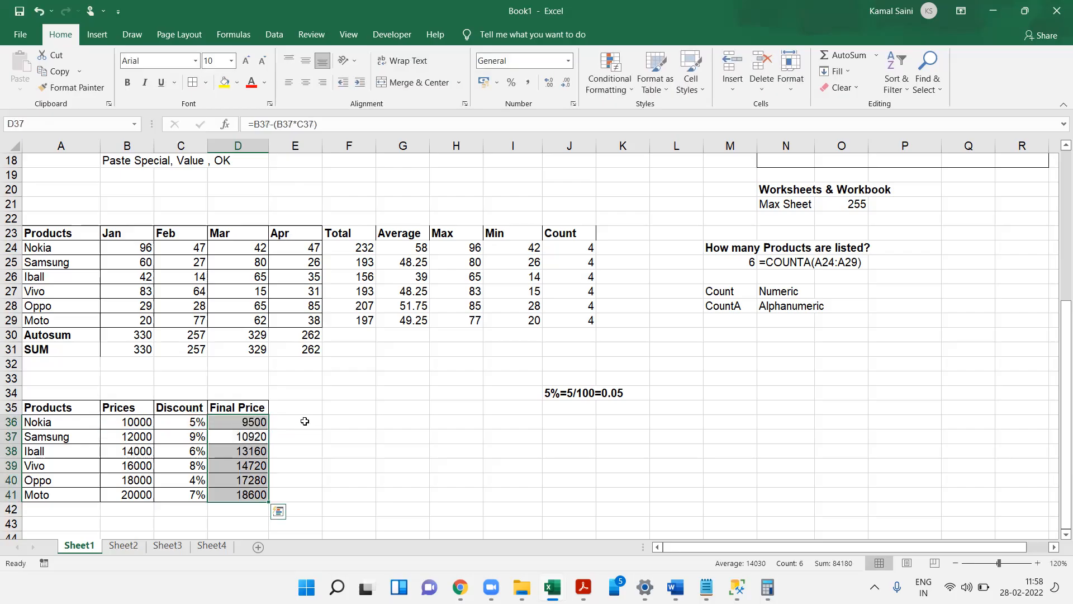
- Enter the note Final Price=Price-(Price*DiscountRate) in H37
key("Right")
key("Right")
key("Right")
key("Right")
key("Down")
type("Final ")
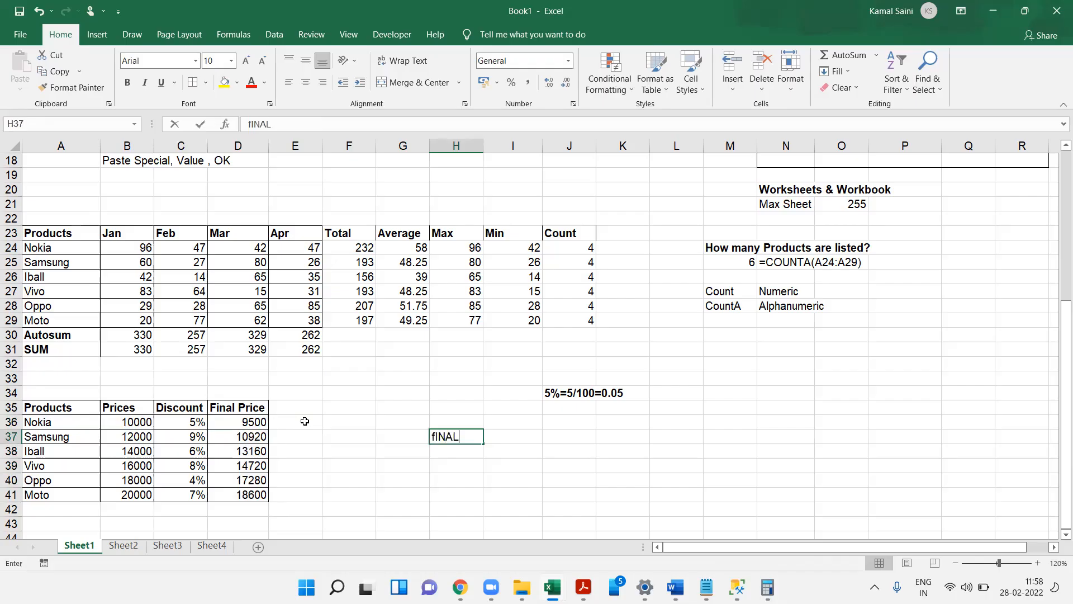
type("Price=Pr")
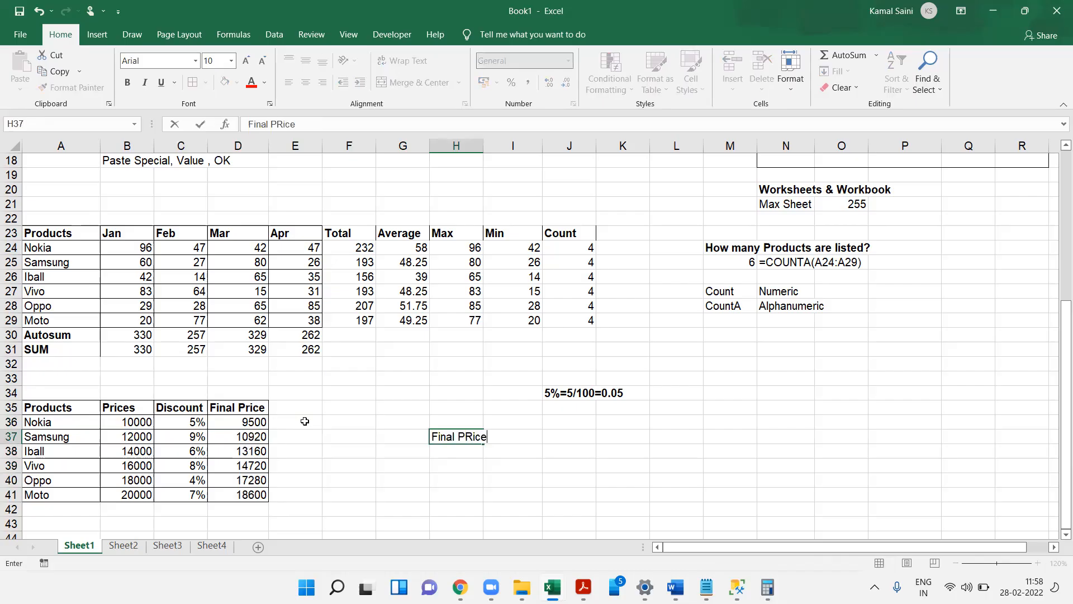
type("ice-Price*")
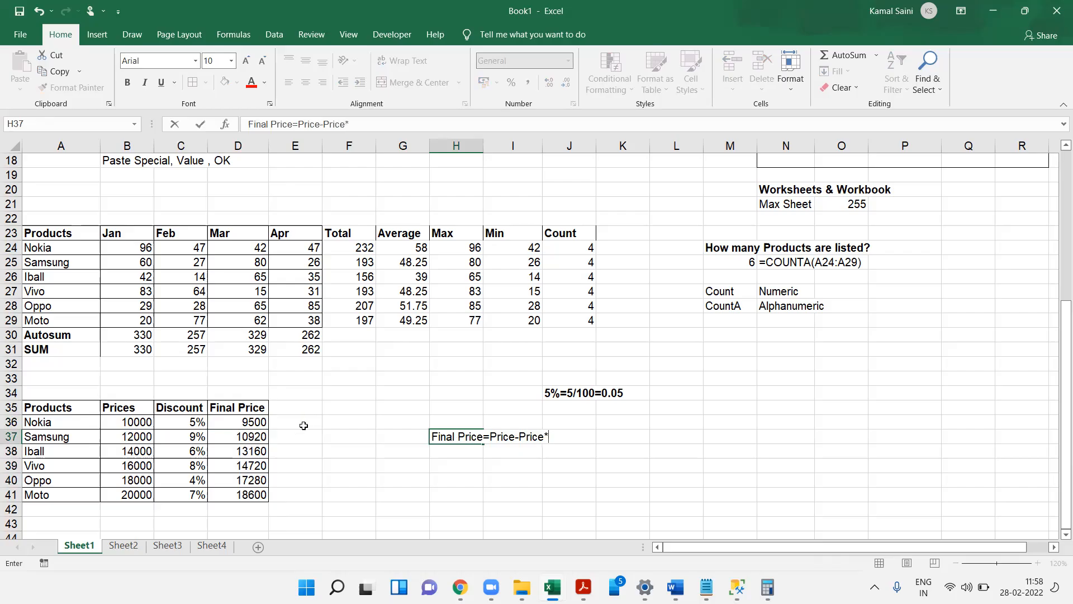
type("DiscountRate")
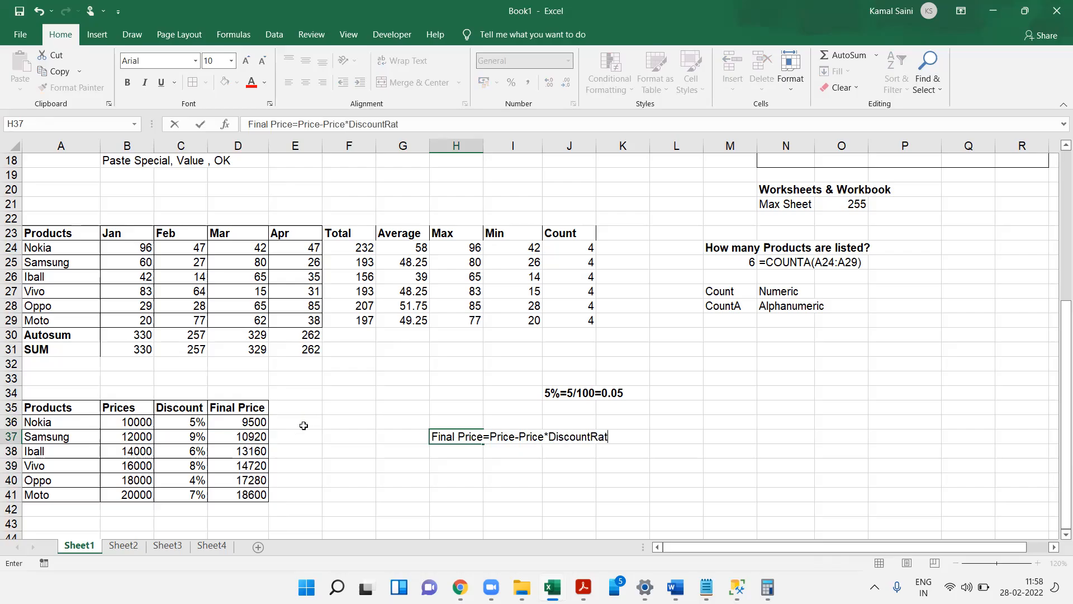
key("Return")
key("Up")
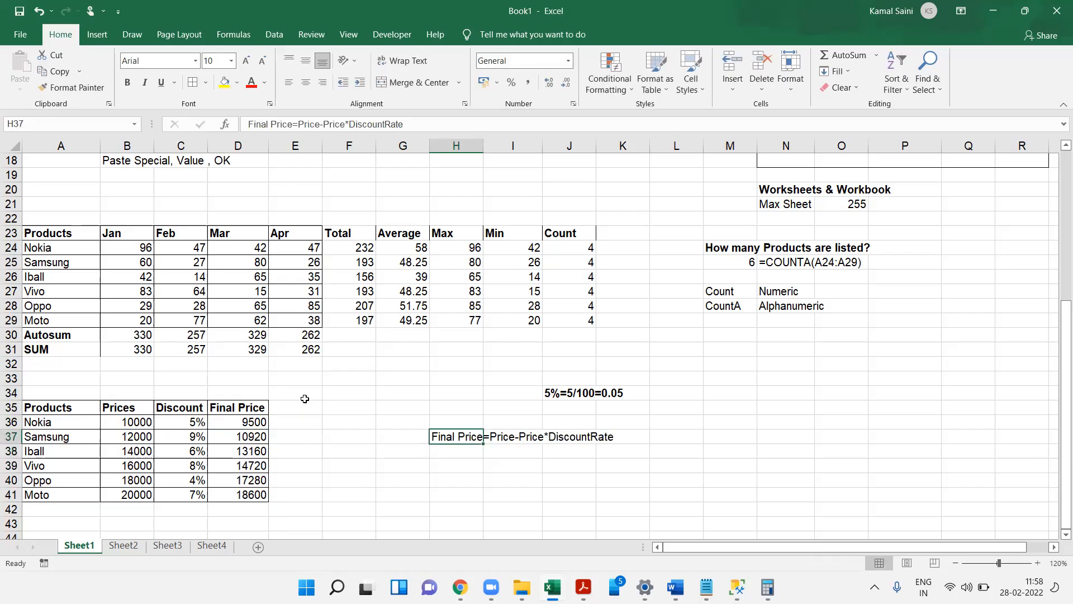
key("F2")
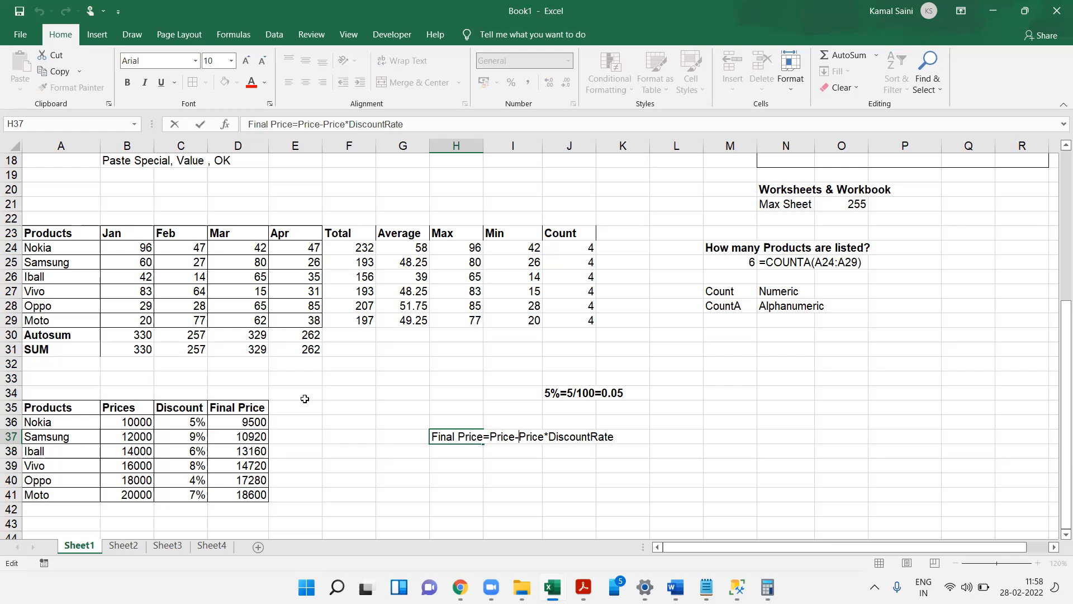
type("(")
type(")")
key("Return")
- Review the Final Price formula in D36 and the product rows
key("Left")
key("Up")
key("Left")
key("Left")
key("Left")
key("Up")
key("F2")
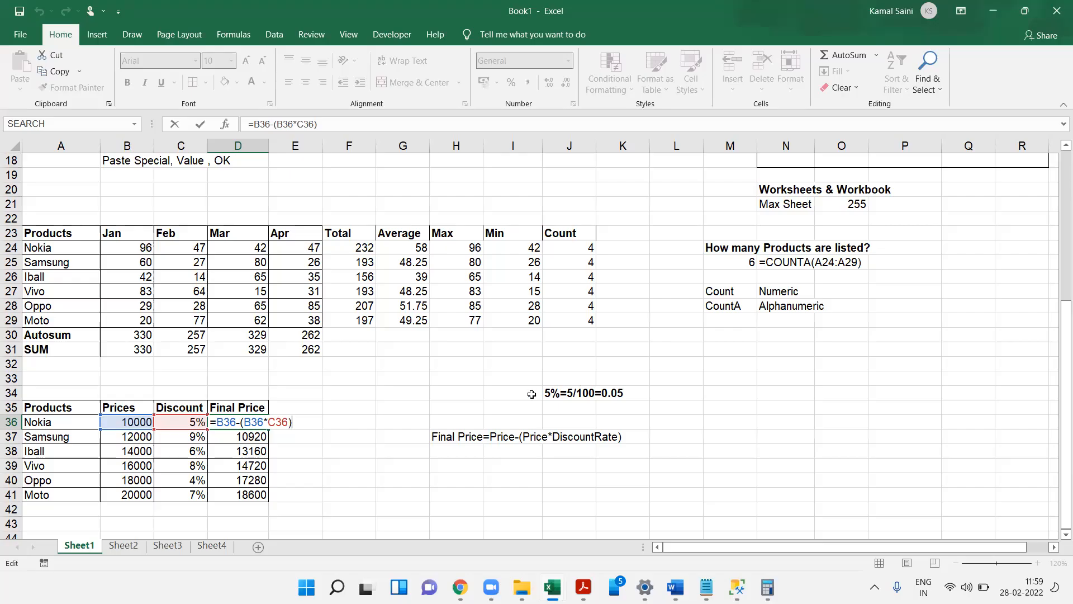
left_click_drag(58, 423, 137, 465)
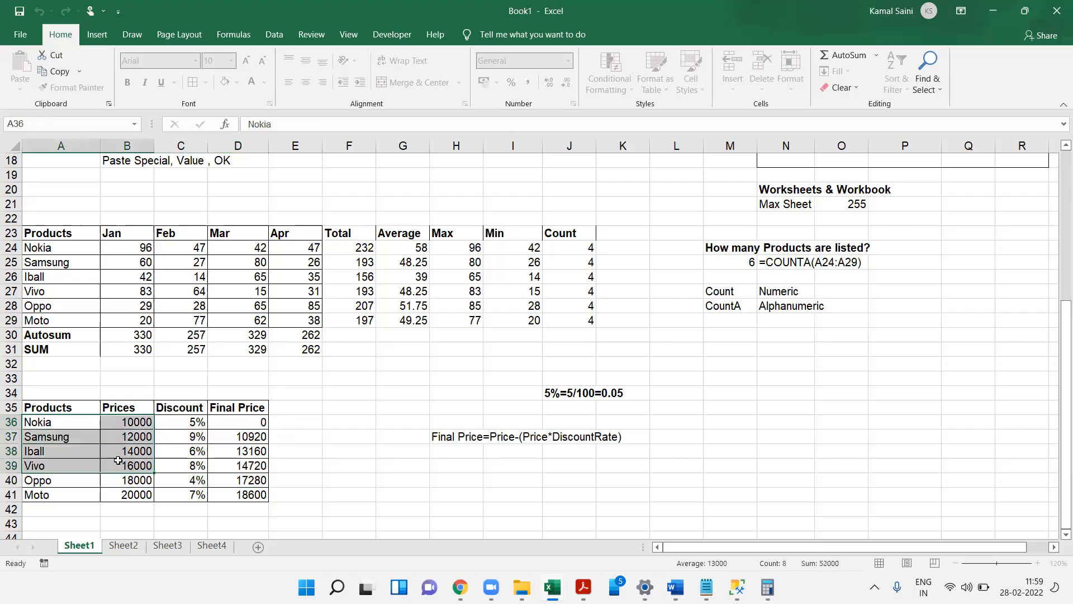
left_click(291, 467)
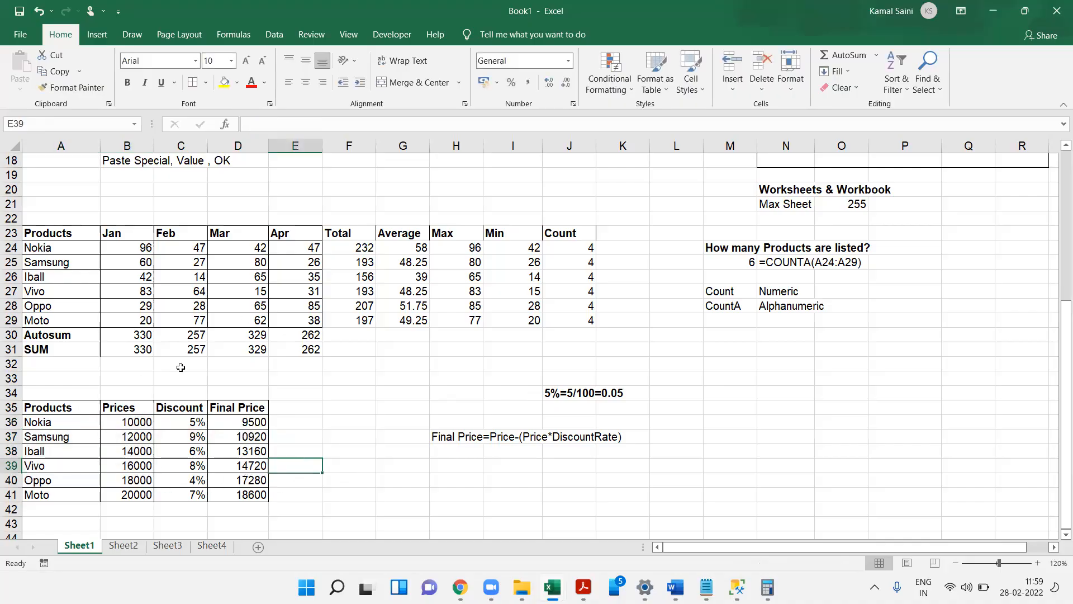
left_click_drag(59, 423, 198, 469)
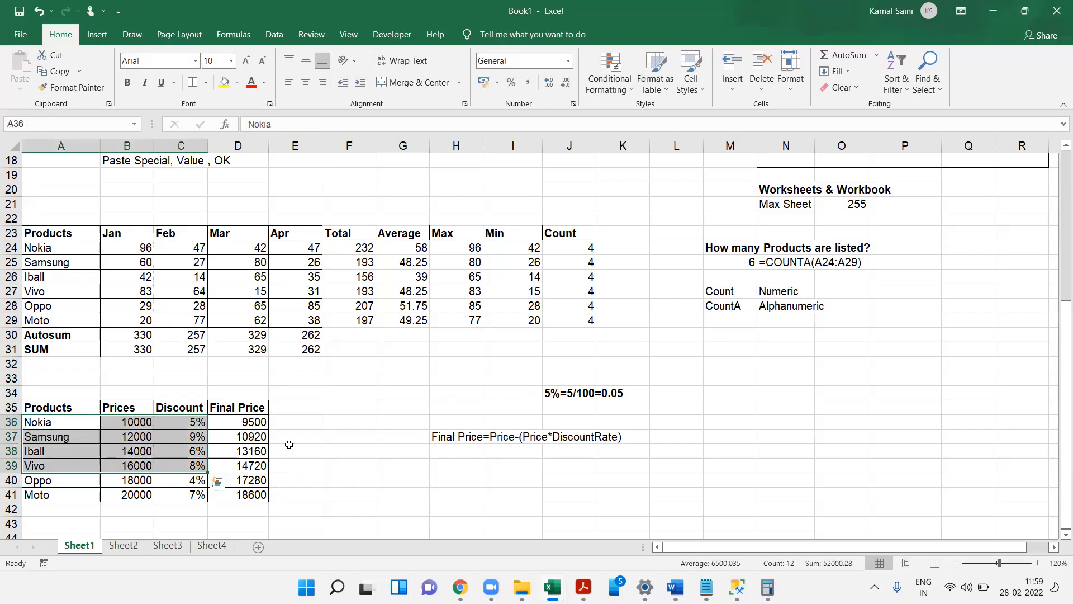
left_click(683, 77)
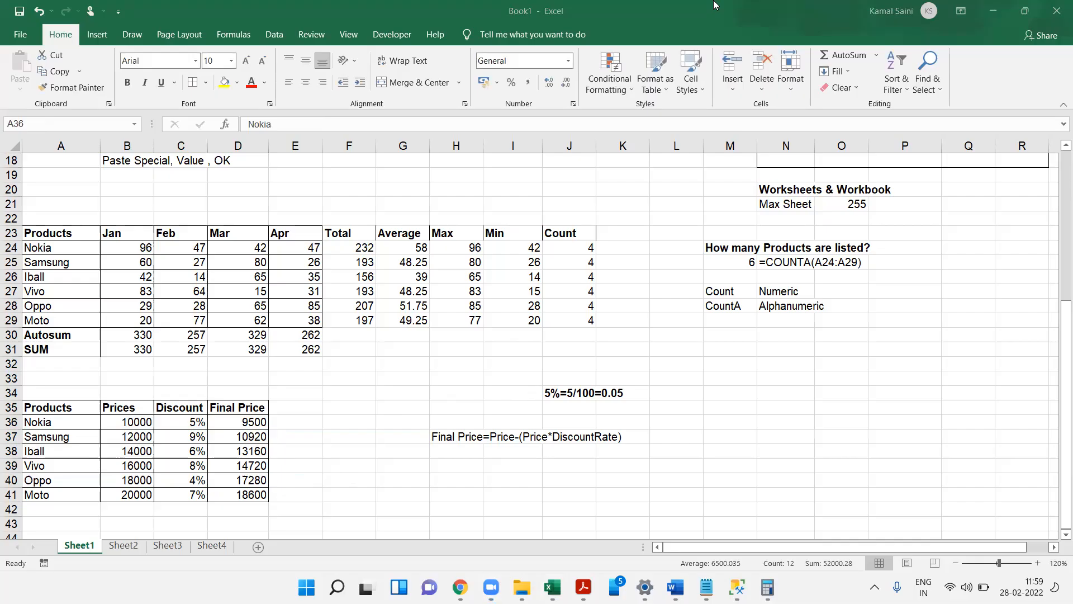
- Enter =FORMULATEXT(D36) in E36 to display the Final Price formula
left_click(306, 430)
left_click(306, 431)
left_click(300, 421)
type("=f")
key("Tab")
left_click(237, 421)
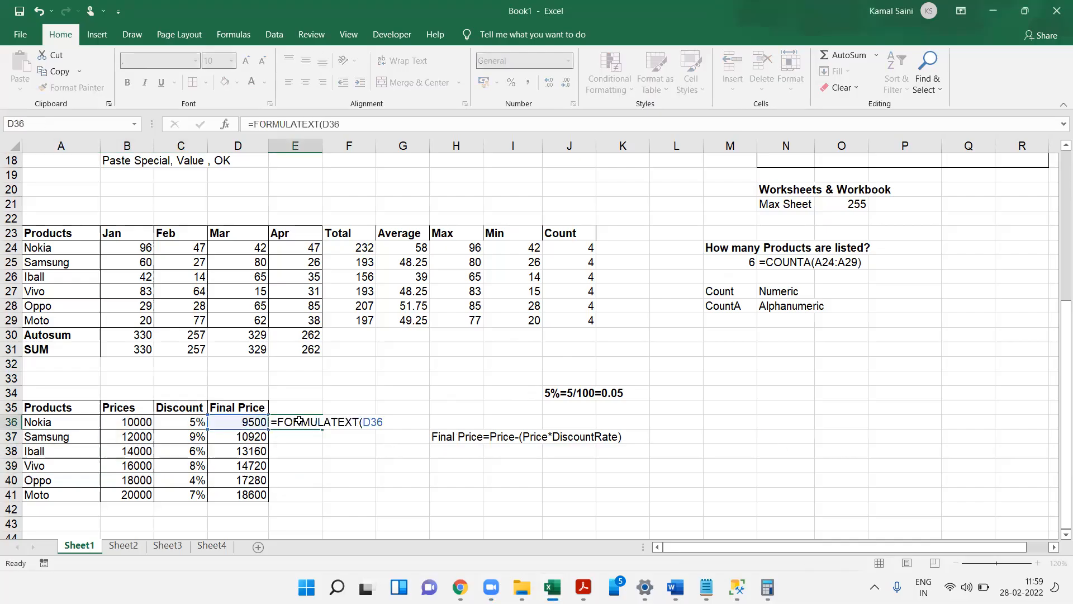
key("Return")
key("Return")
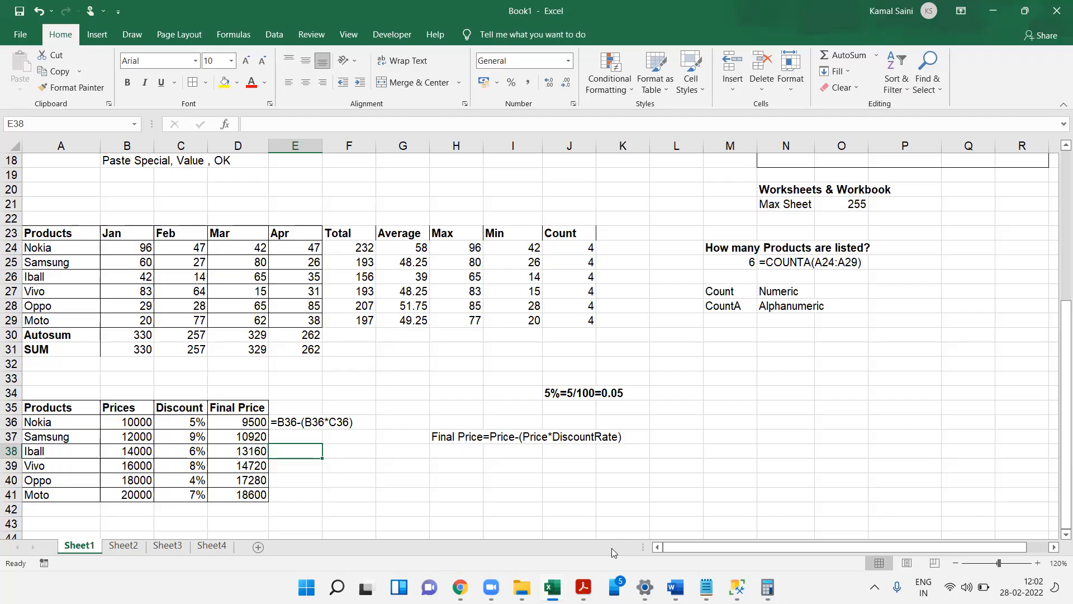
- Copy the Products and Prices columns A35:B41 and paste them at A46
key("Down")
key("Left")
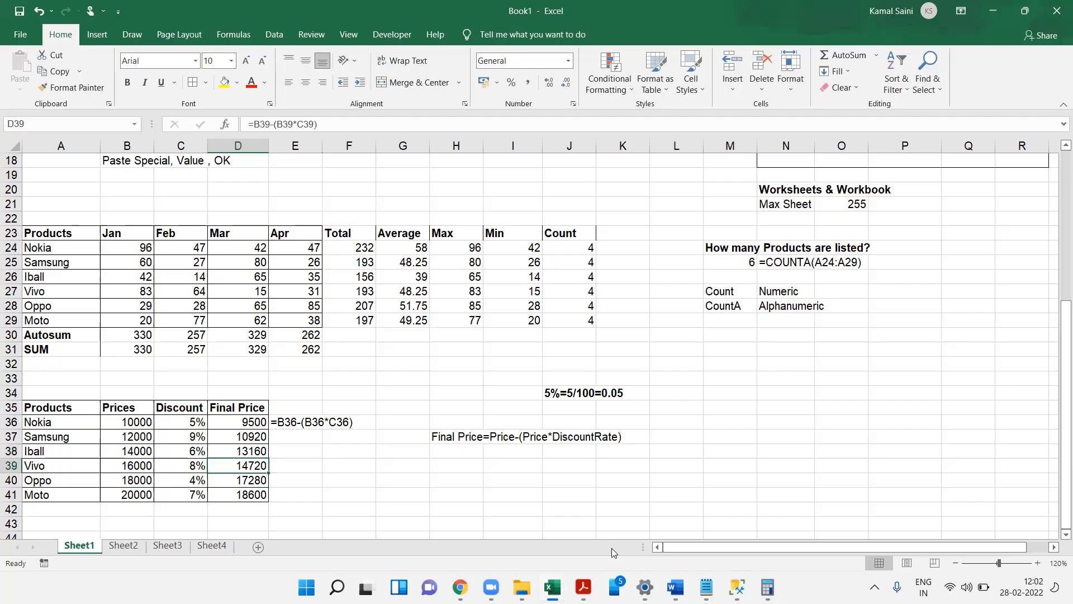
key("Left")
key("Left")
key("Left")
key("Up")
key("Up")
key("Up")
key("Up")
key("ctrl+shift+Down")
key("shift+Right")
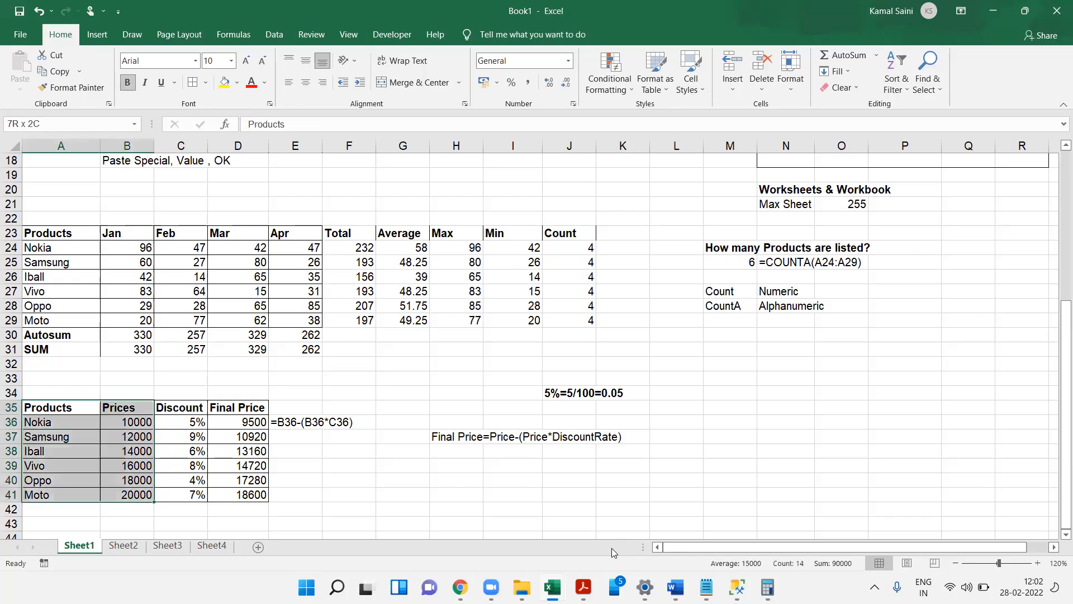
key("ctrl+c")
key("Down")
key("Down")
key("Down")
key("Down")
key("Down")
key("Down")
key("Down")
key("Down")
key("Down")
key("Down")
key("Down")
key("Down")
key("Up")
key("ctrl+v")
- Enter the label Discount in A54 and the rate 6% in B54
key("Right")
key("Right")
key("Down")
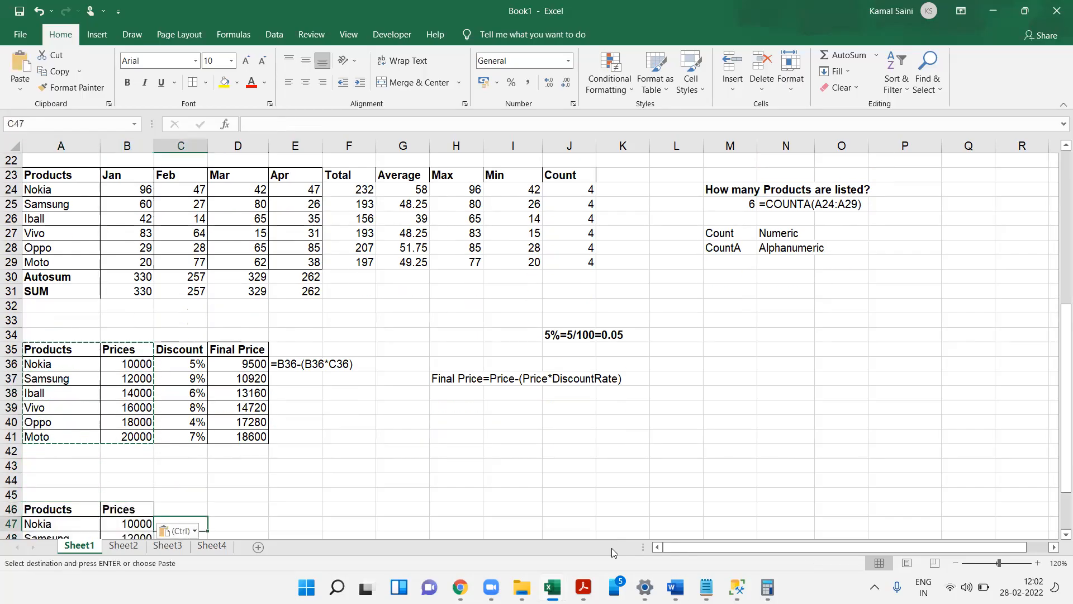
key("Down")
key("Down")
key("Down")
key("Down")
key("Down")
key("Down")
key("Down")
key("Down")
key("Down")
key("Down")
key("Left")
key("Left")
key("Up")
key("Up")
key("Up")
key("Up")
key("Down")
type("Discount")
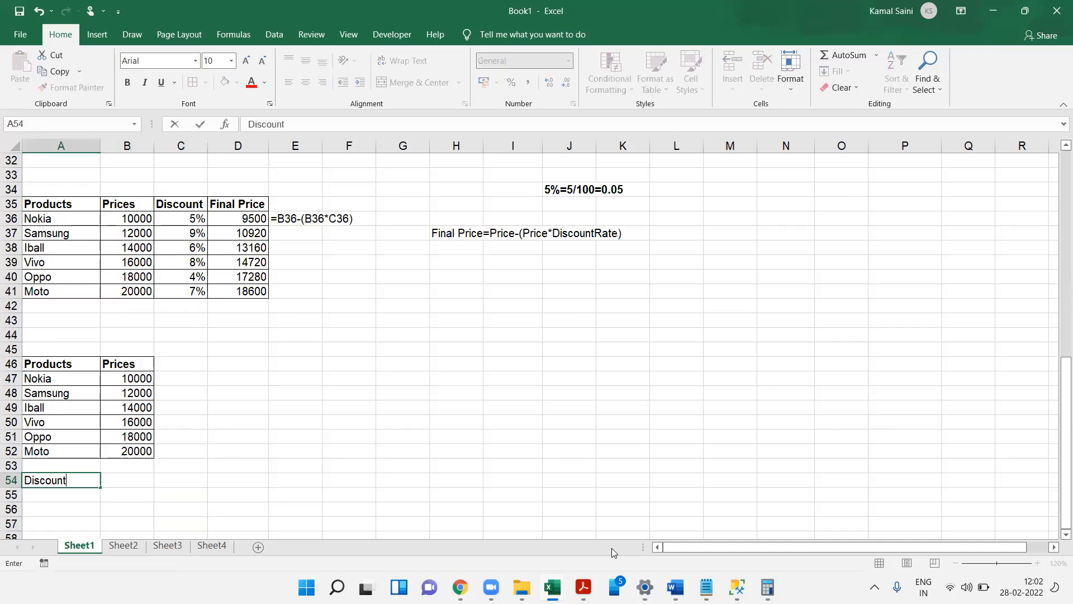
key("Tab")
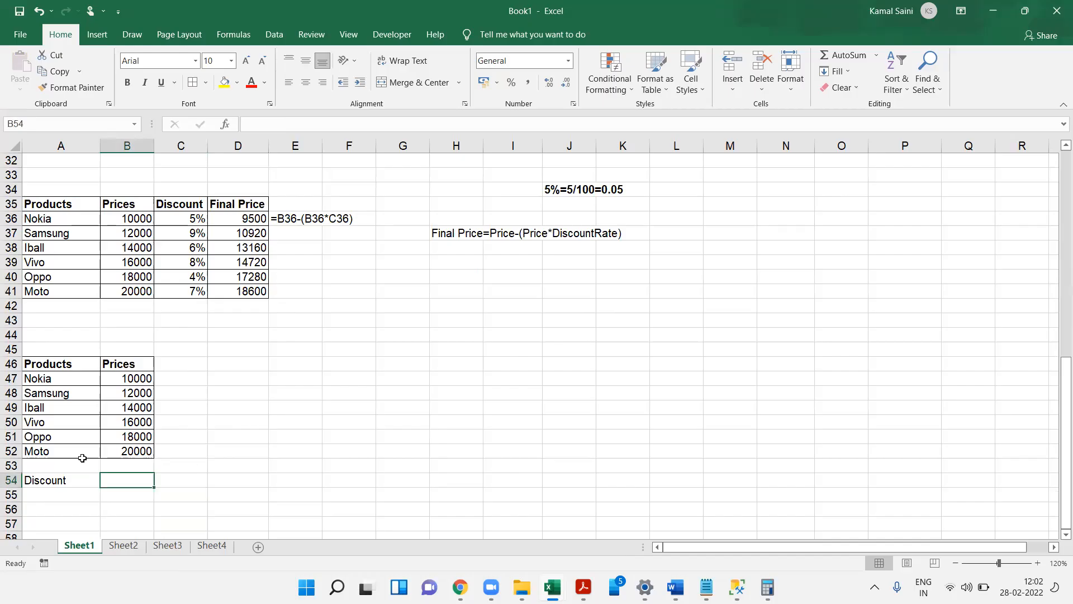
left_click(69, 477)
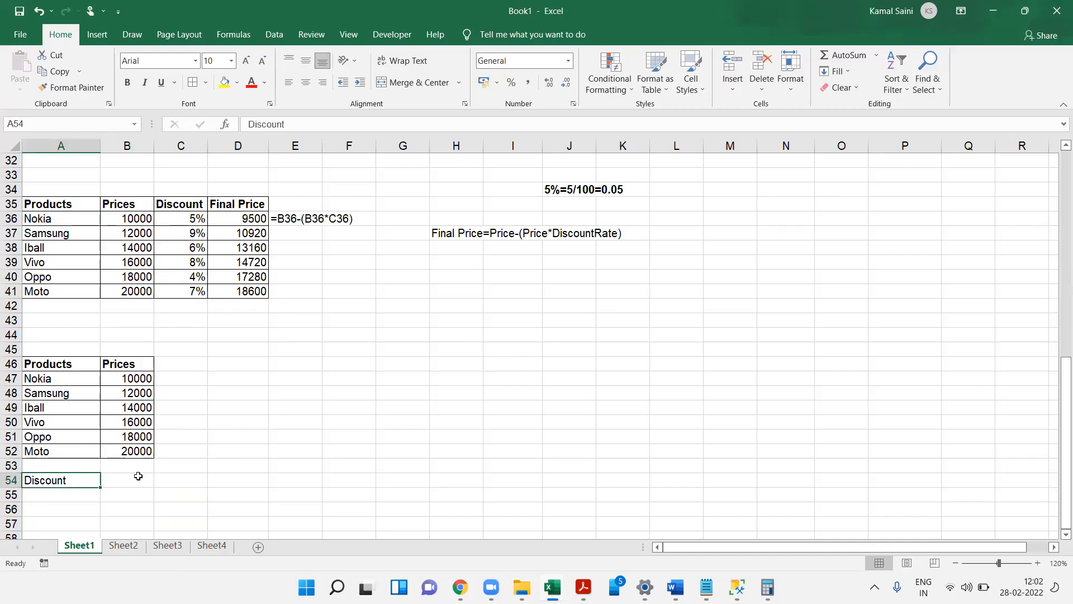
left_click(138, 476)
type("6%")
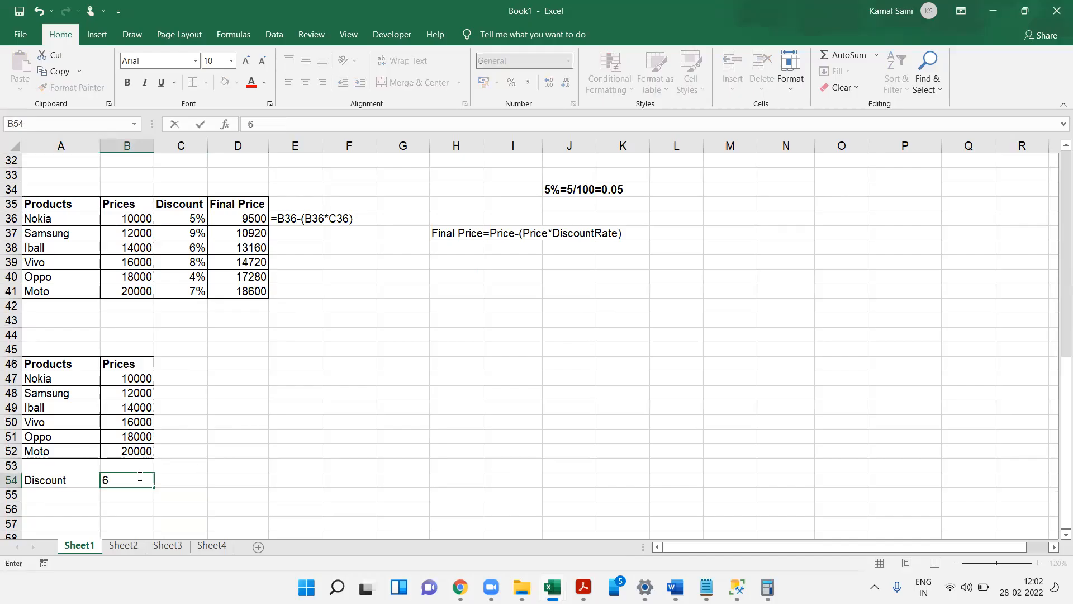
key("Tab")
- Enter the header Final Price in C46
key("Up")
key("Up")
key("Up")
key("Up")
key("Up")
key("Up")
key("Up")
key("Up")
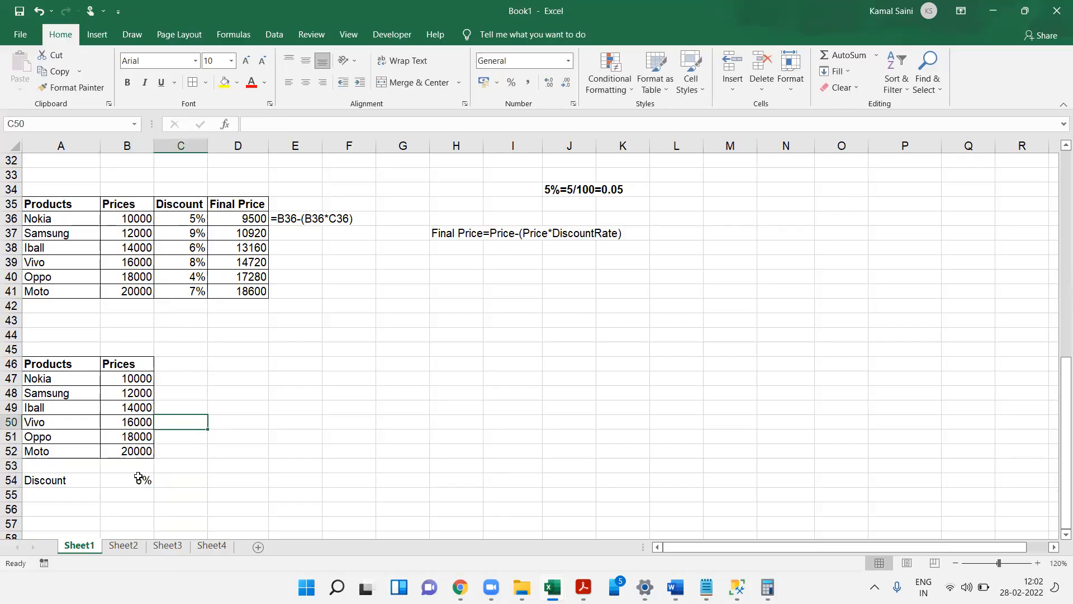
type("Final Price")
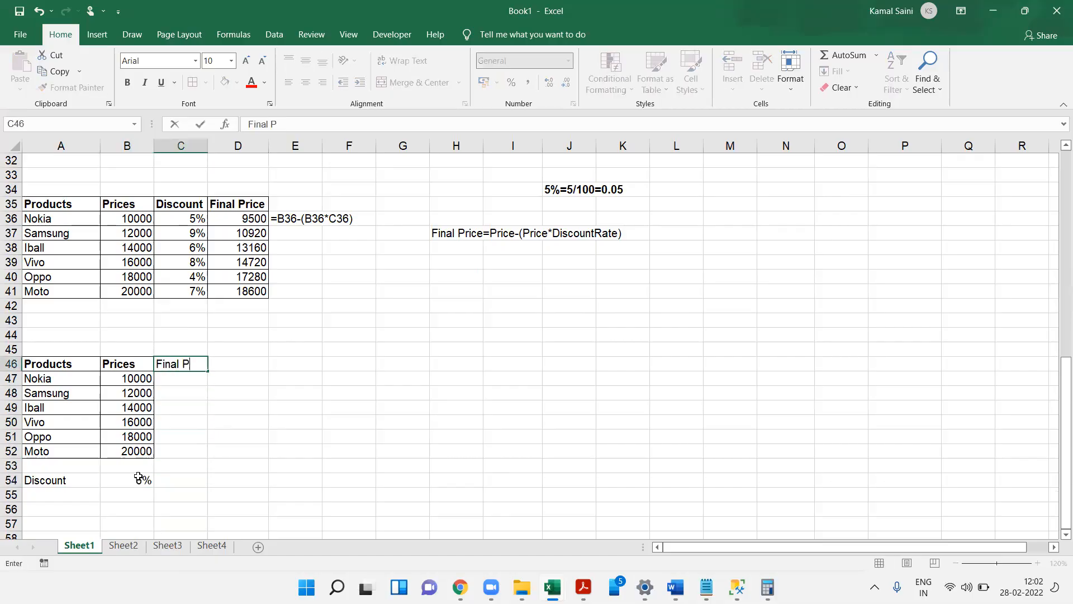
key("Return")
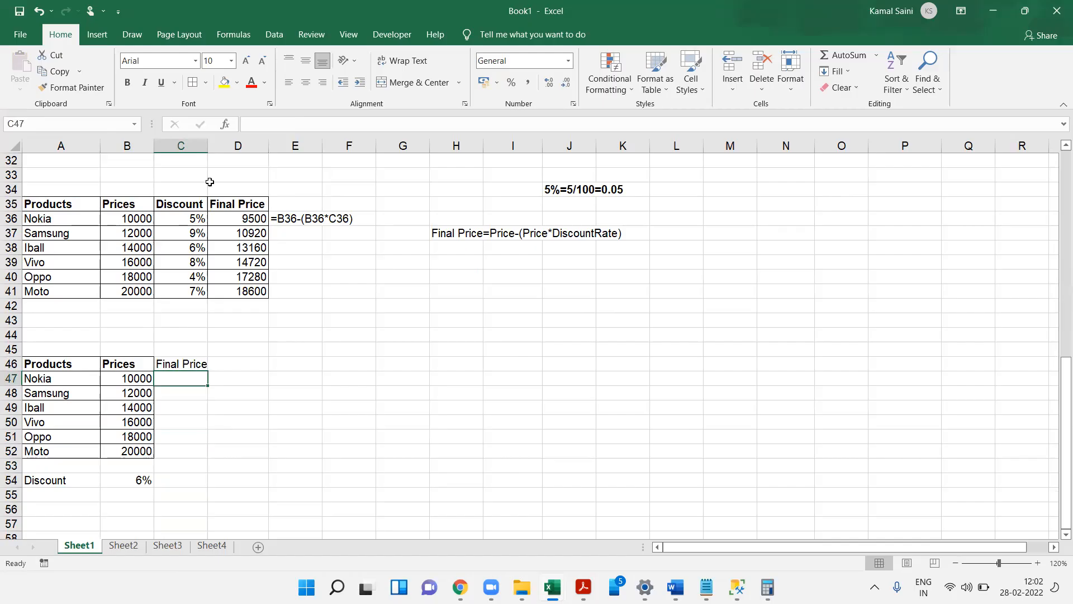
- Apply all borders to the new table and make the Final Price header bold
left_click_drag(127, 365, 196, 461)
left_click(205, 82)
left_click(224, 200)
key("Right")
key("ctrl+b")
key("Right")
key("Left")
key("Left")
key("Left")
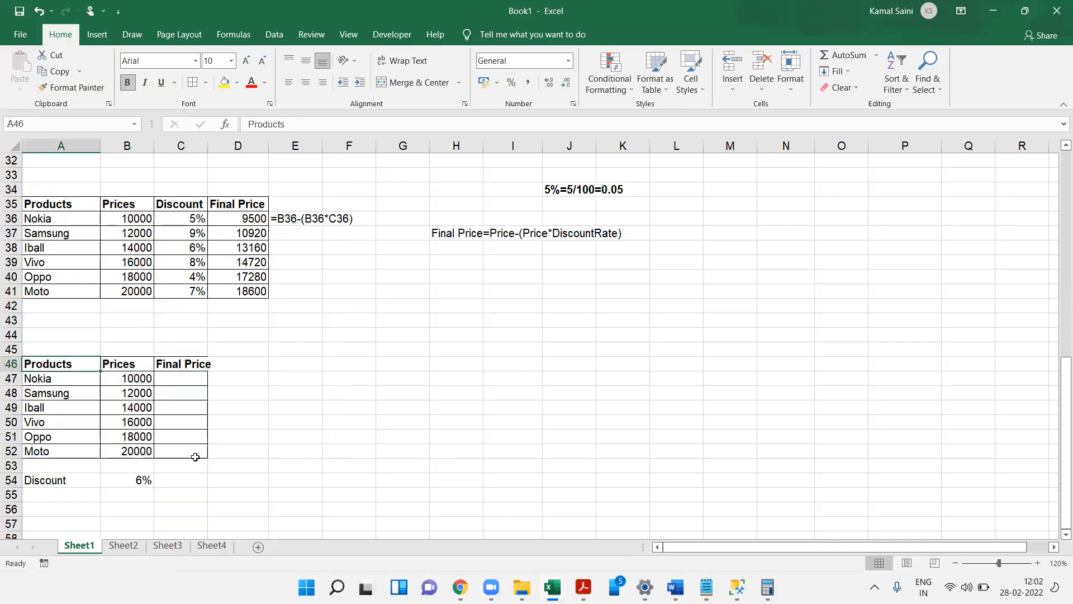
key("Right")
key("Right")
key("Down")
key("Left")
key("Left")
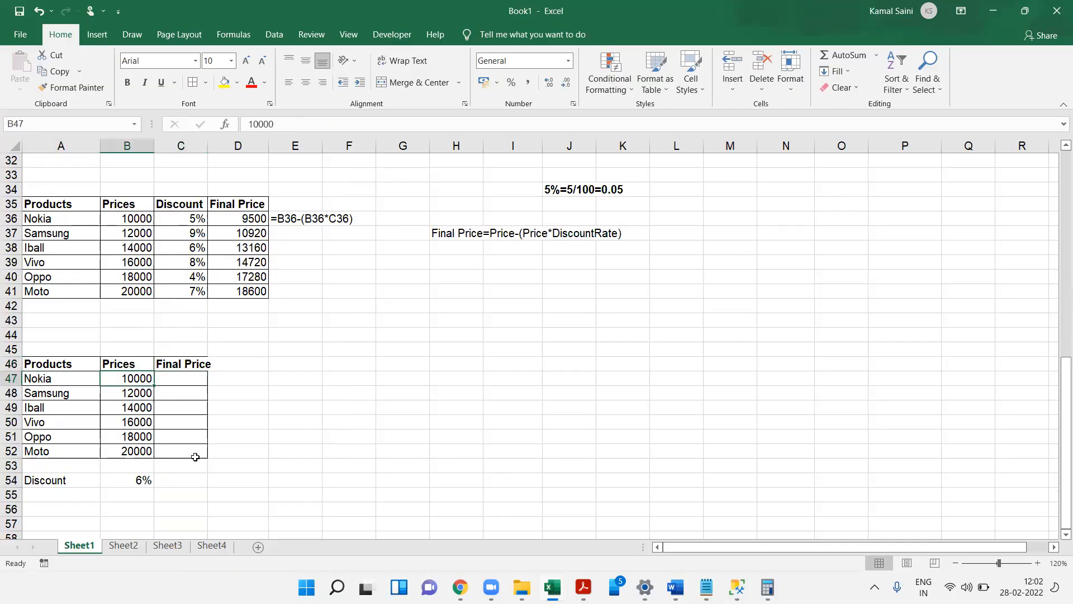
key("Down")
key("Down")
key("Down")
key("Down")
key("Down")
key("Down")
key("Down")
key("Down")
key("Down")
key("Up")
key("Up")
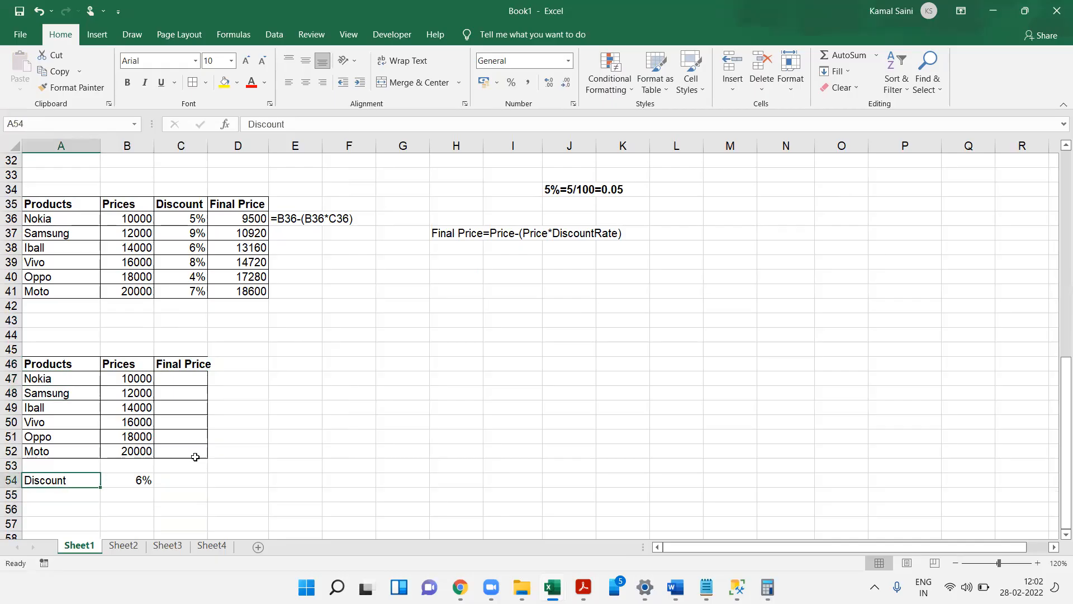
- Bold the Discount label and its rate, and autofit the width of the Final Price column
key("shift+Right")
key("ctrl+b")
key("Right")
key("Right")
key("Up")
key("Up")
key("Up")
key("Up")
key("Up")
key("Up")
key("Up")
key("Up")
key("alt+o")
key("c")
key("a")
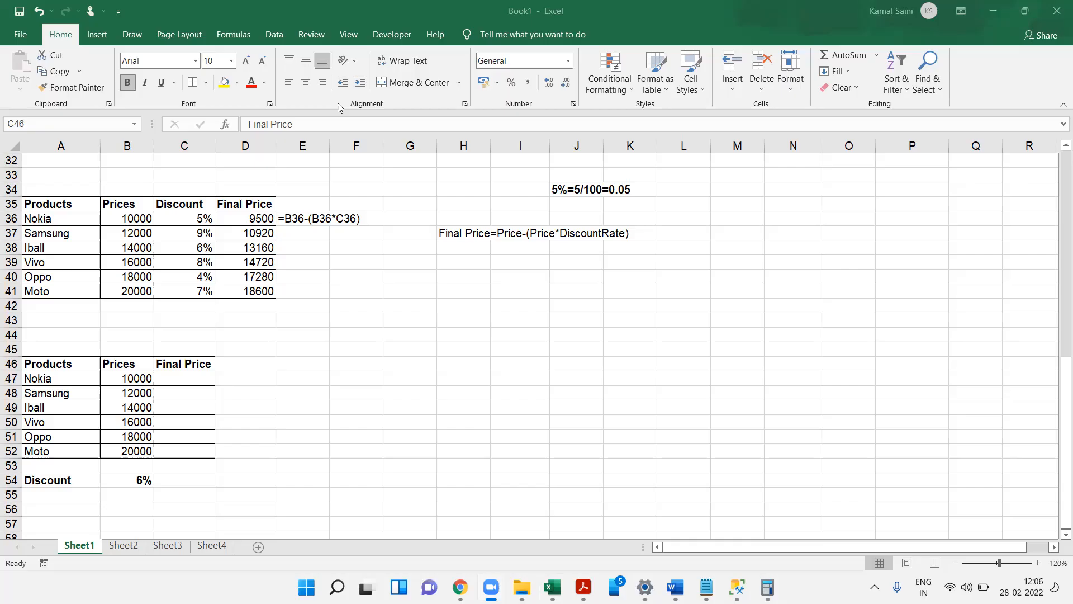
- Enter the formula =B47-(B47*B54) in C47 to compute Nokia's final price using the single discount rate
left_click(204, 374)
left_click(176, 369)
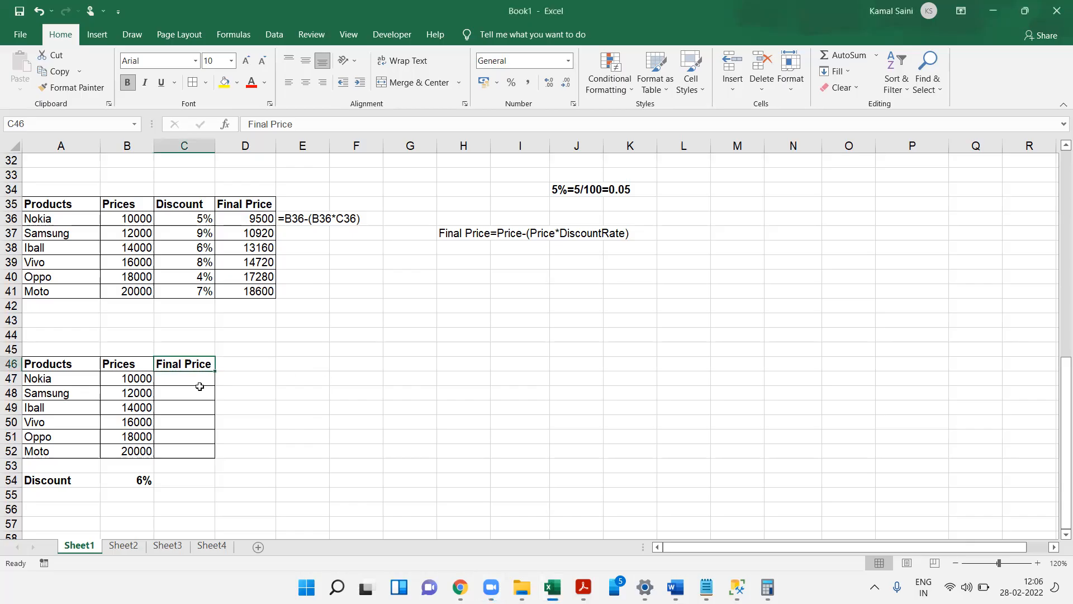
left_click(170, 378)
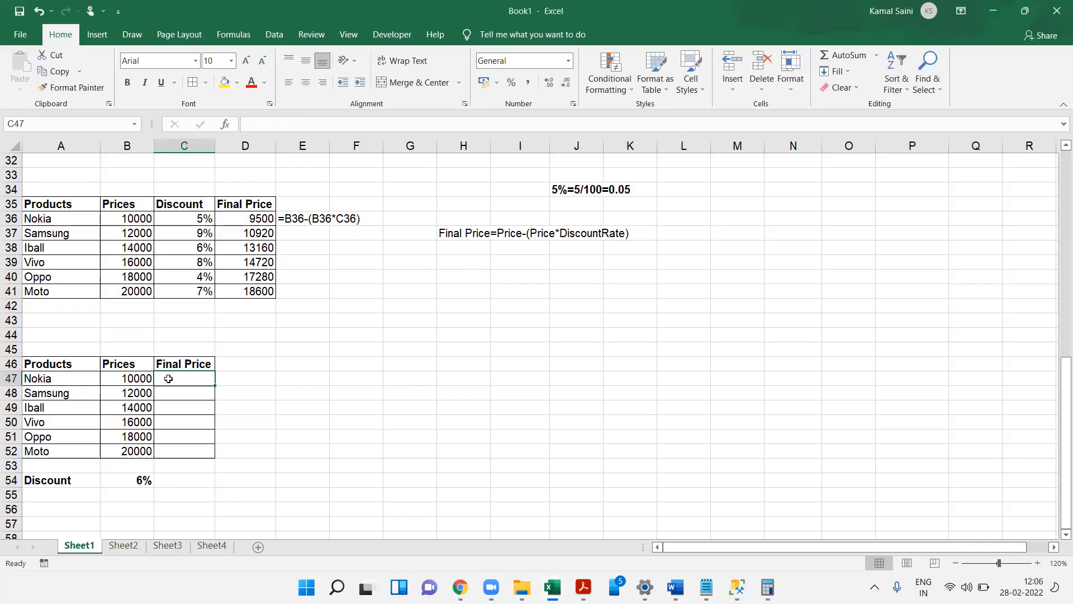
type("=")
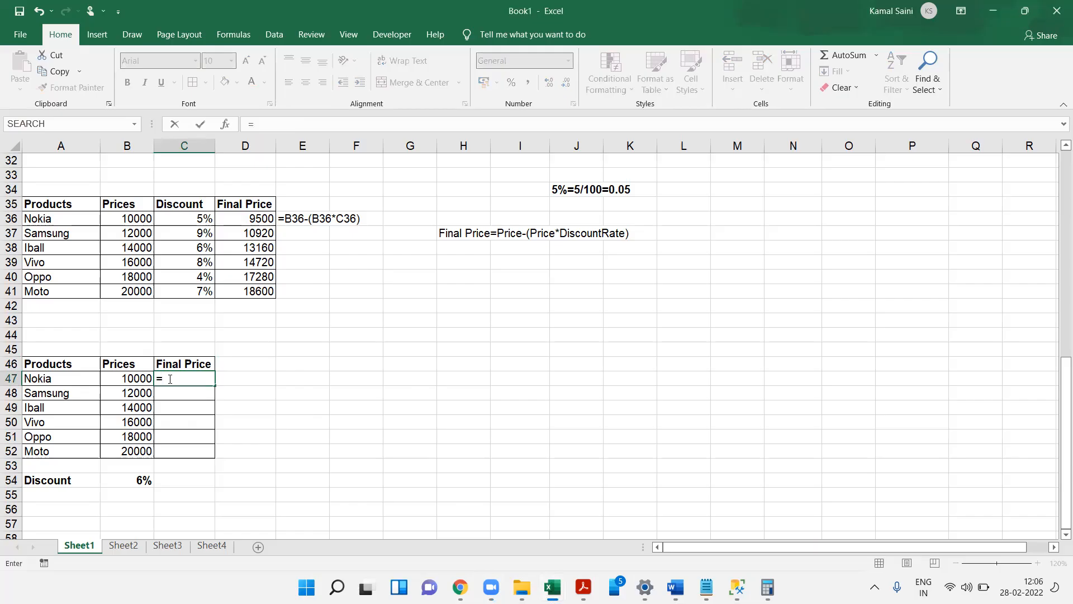
left_click(138, 378)
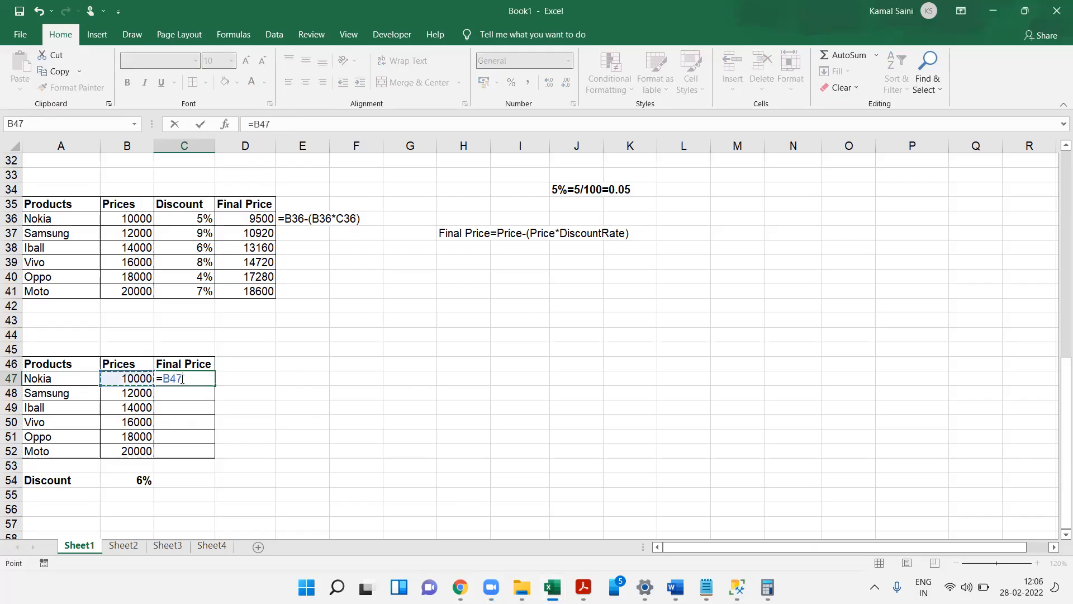
type("-(9")
key("BackSpace")
left_click(139, 377)
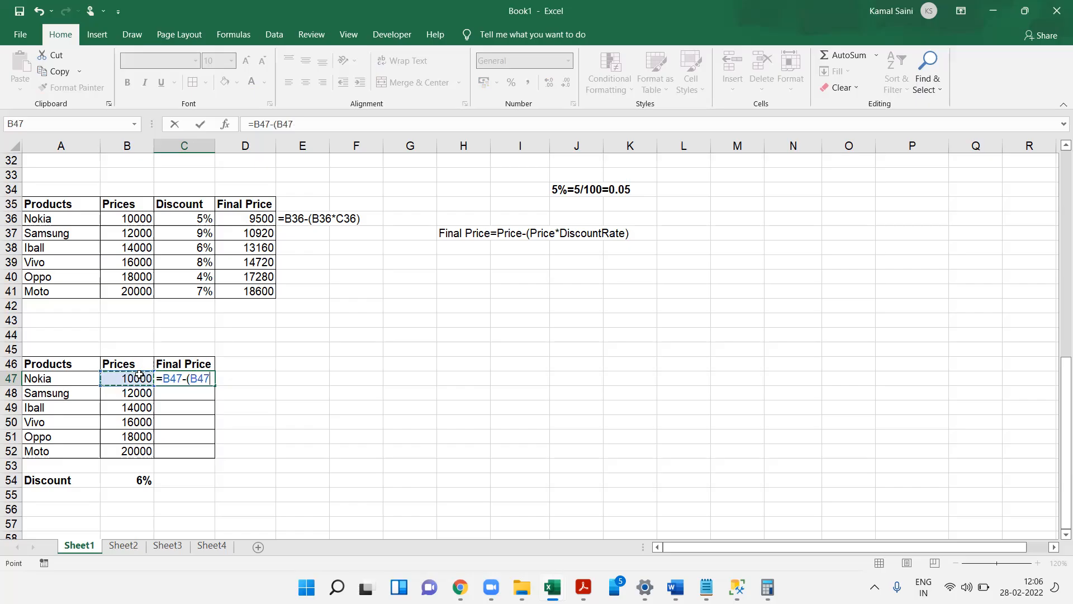
type("*8")
key("BackSpace")
left_click(145, 477)
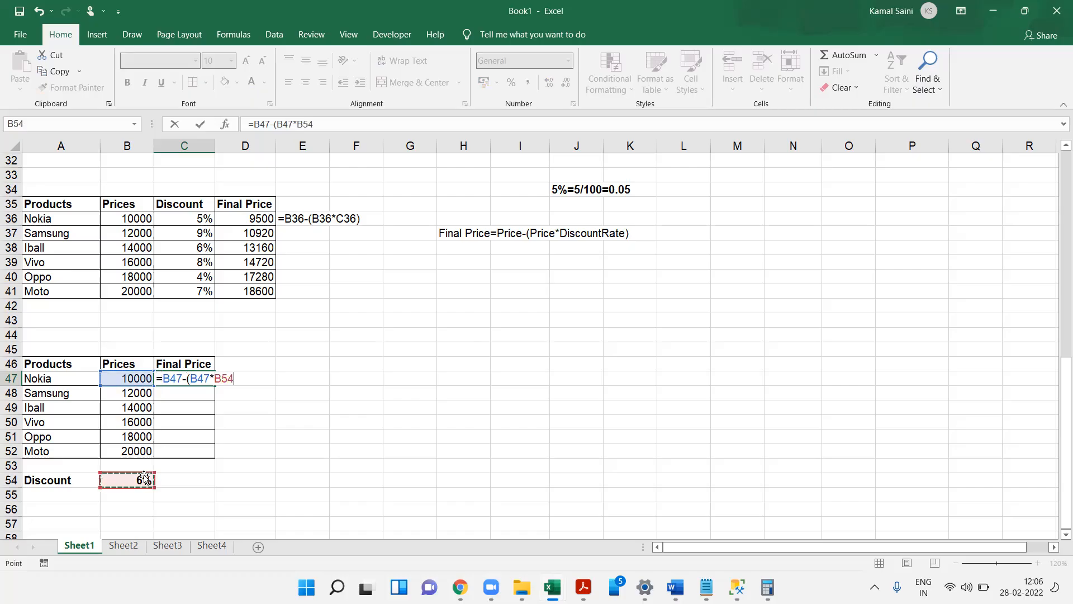
type(")0")
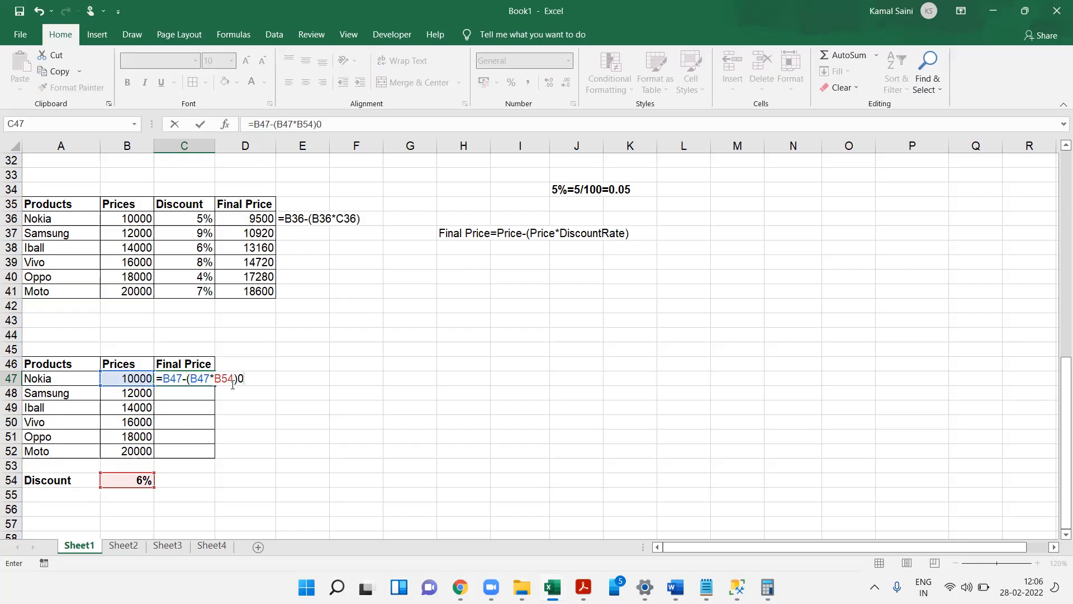
key("BackSpace")
key("Return")
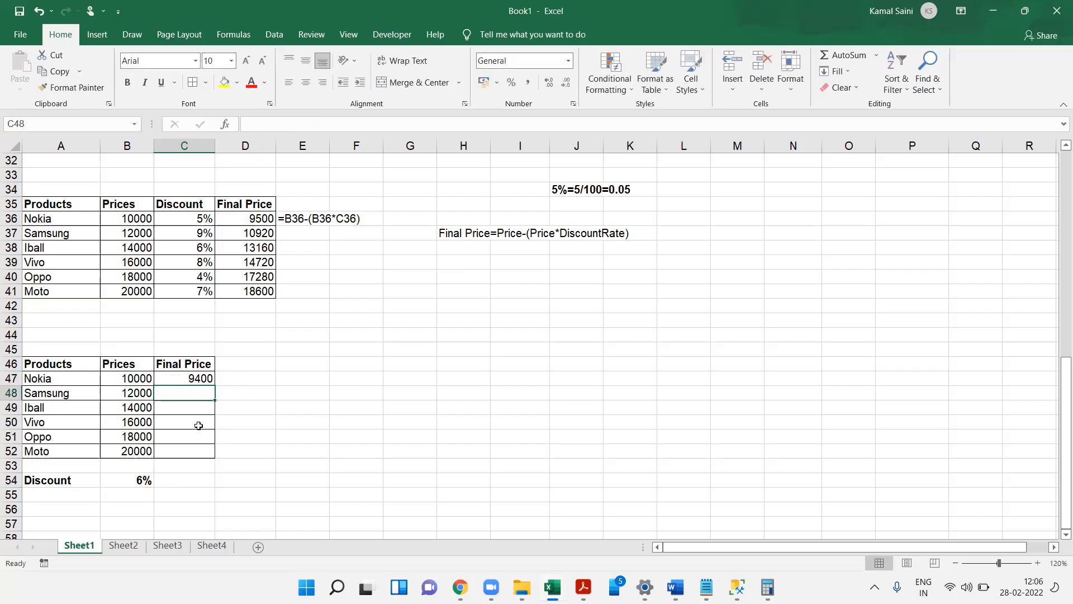
- Fill the C47 final price formula down through C52
left_click(200, 376)
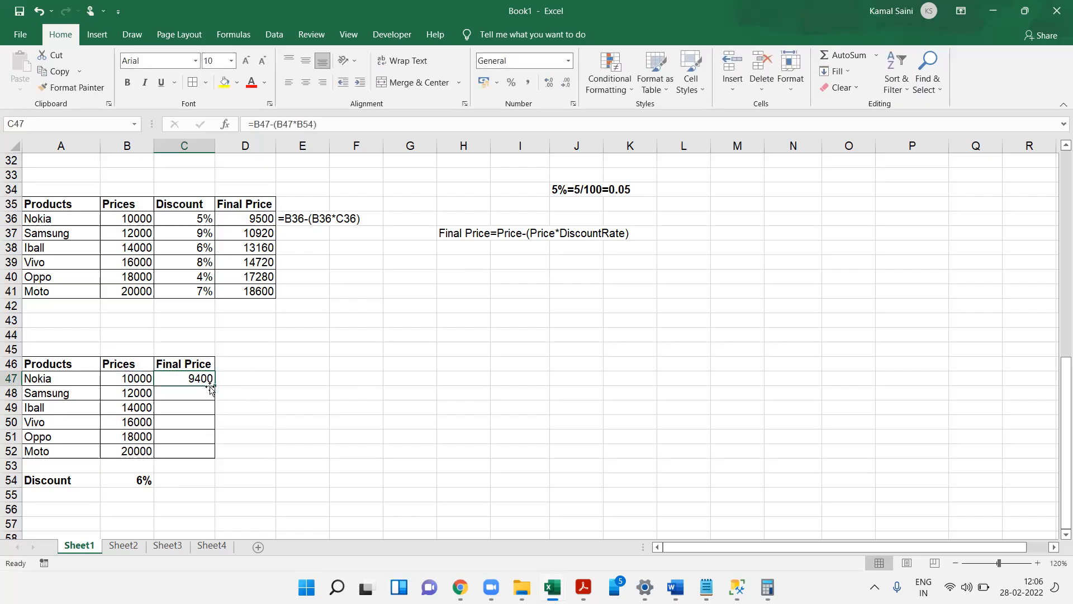
left_click_drag(214, 385, 215, 455)
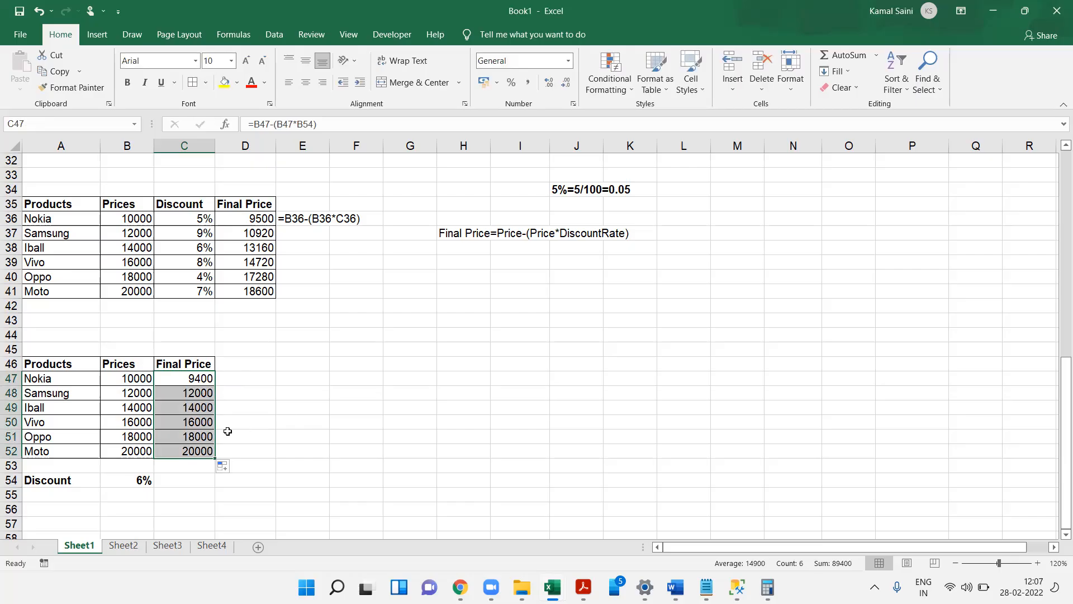
left_click(191, 393)
left_click(207, 378)
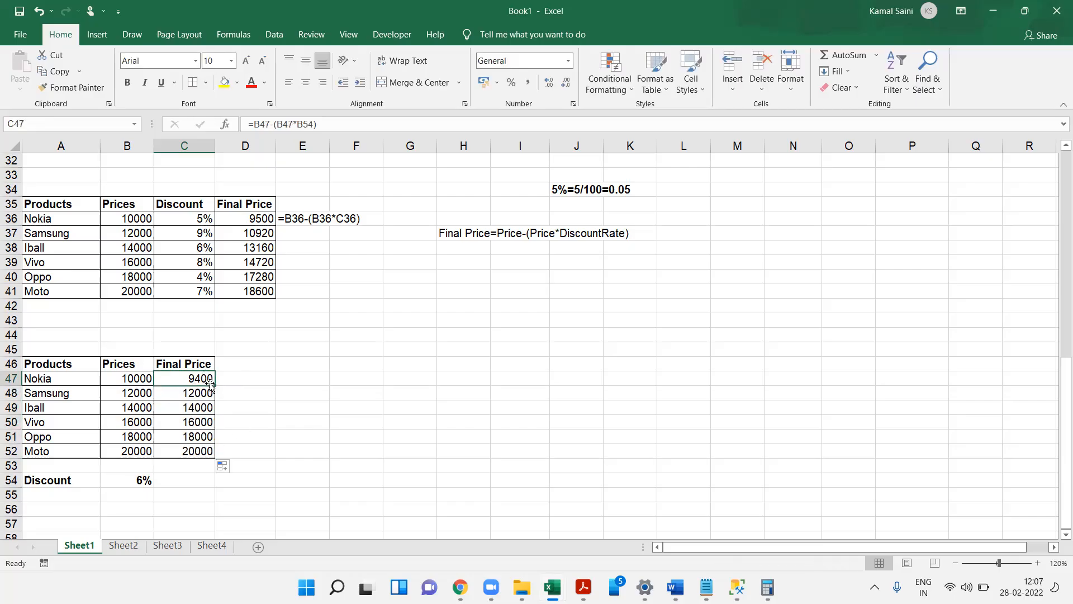
left_click_drag(214, 385, 214, 452)
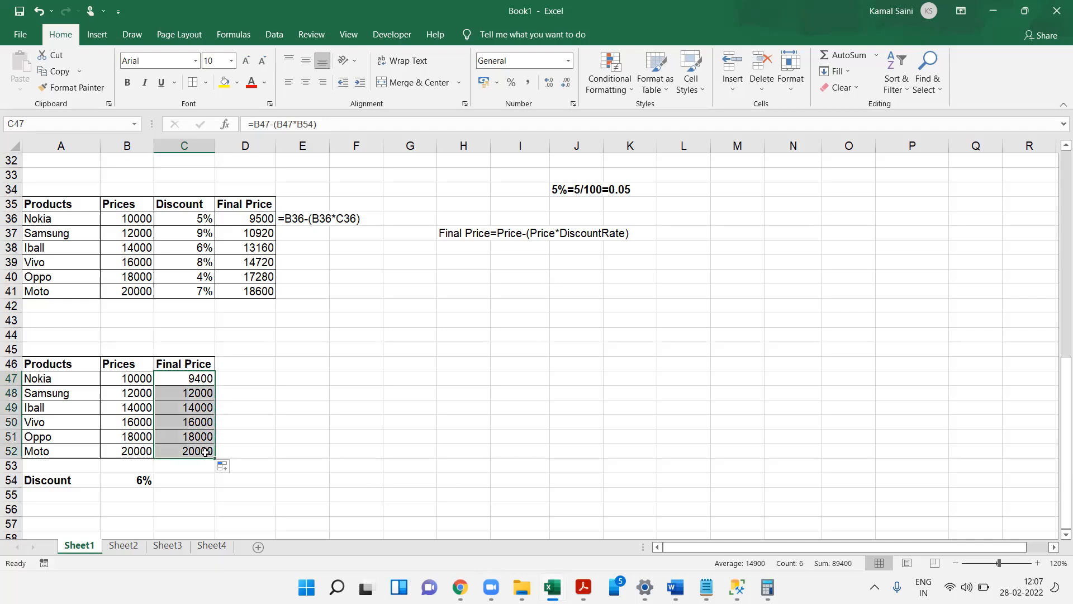
left_click(279, 407)
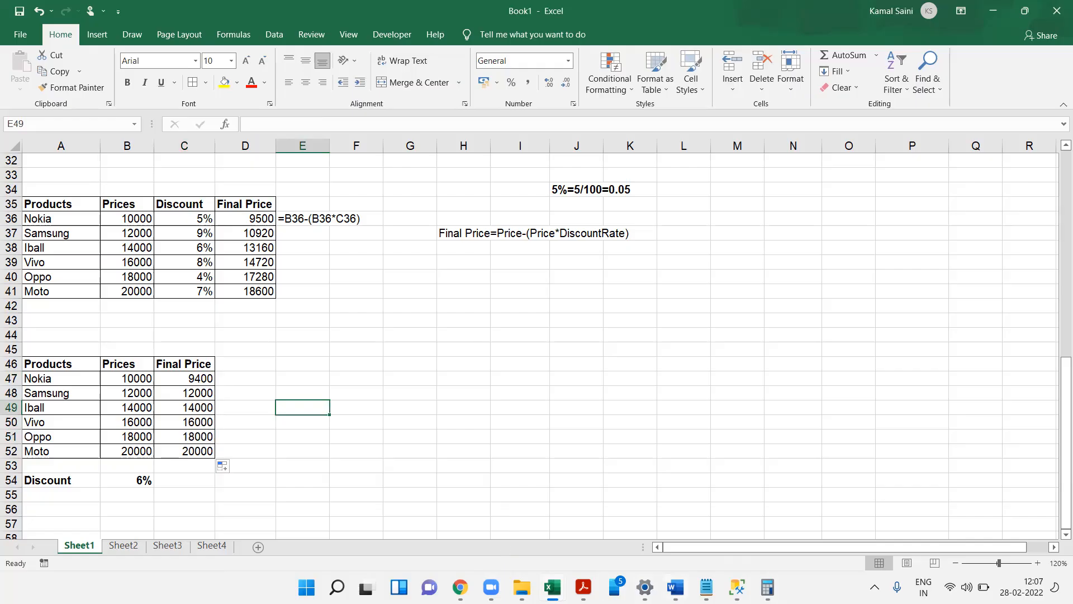
- Examine the copied formula in C48 to see how its cell references shifted
mouse_move(675, 587)
left_click(192, 393)
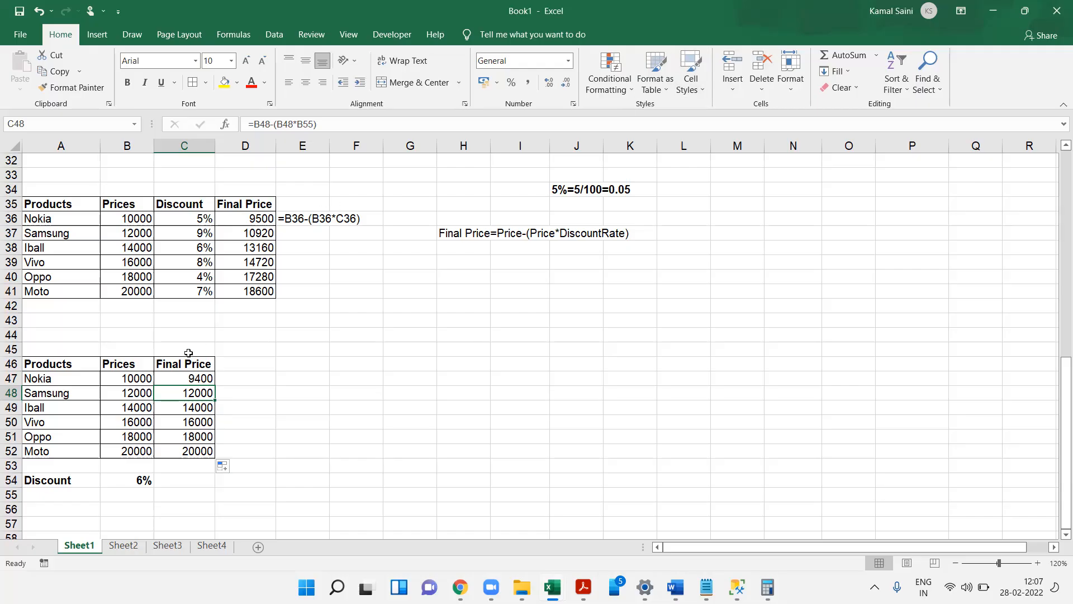
left_click(562, 506)
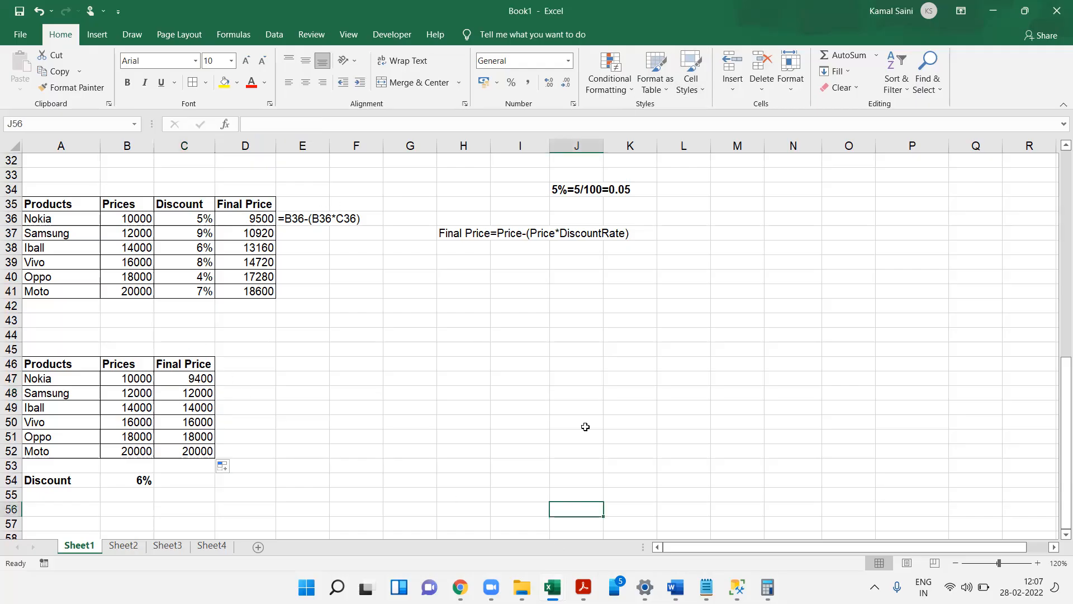
left_click(708, 99)
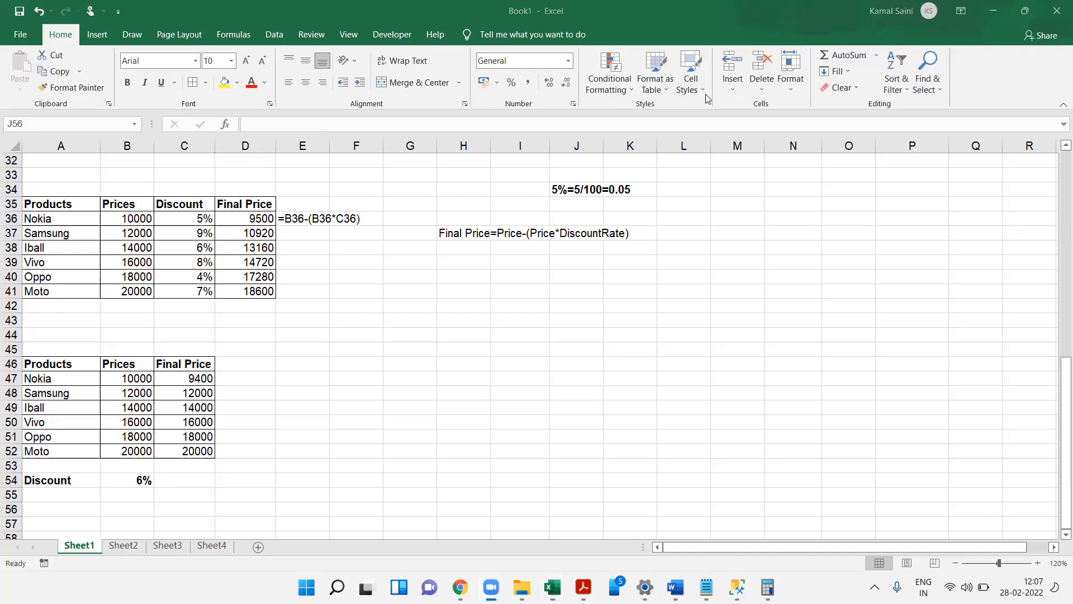
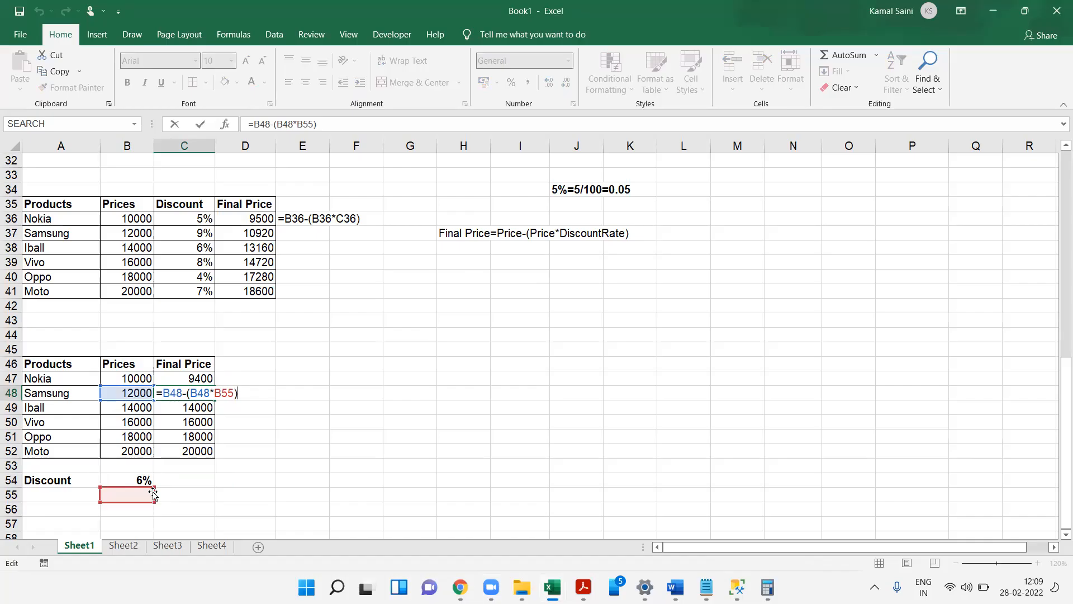
- Inspect the copied formulas in C48 through C52 to see how the discount rate reference shifted
key("Return")
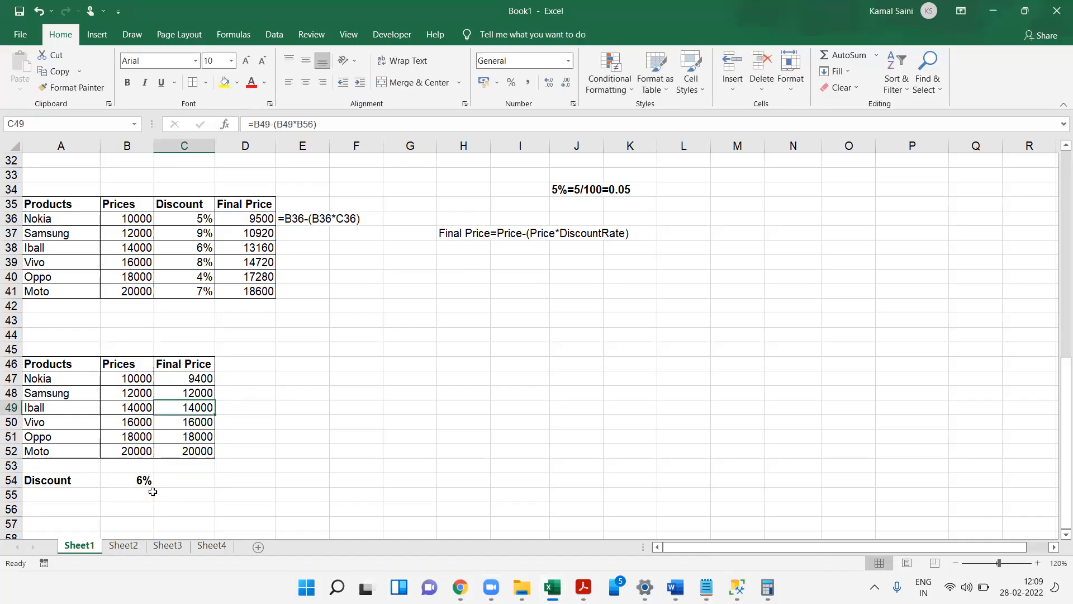
key("F2")
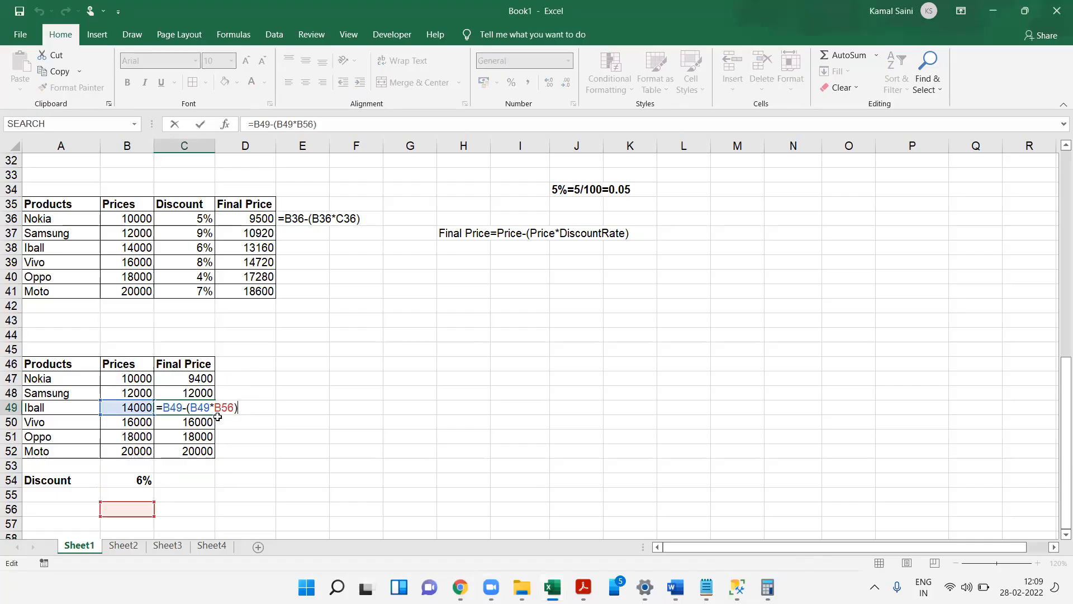
key("Return")
key("F2")
key("Return")
key("F2")
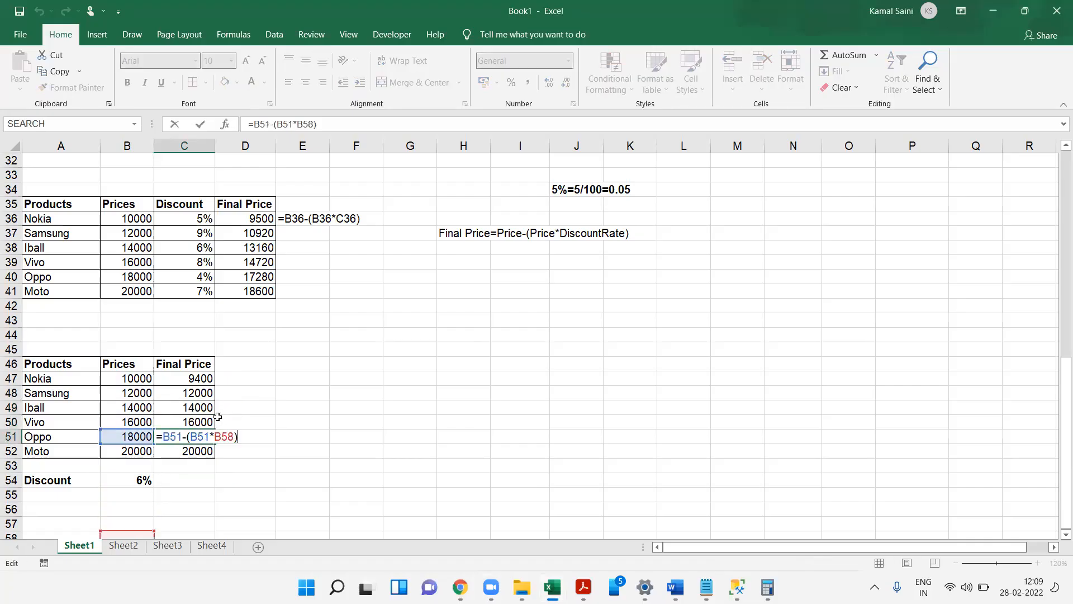
key("Return")
key("F2")
key("Return")
key("Up")
key("Up")
key("Up")
key("Up")
key("Up")
key("Up")
key("F2")
key("Return")
key("F2")
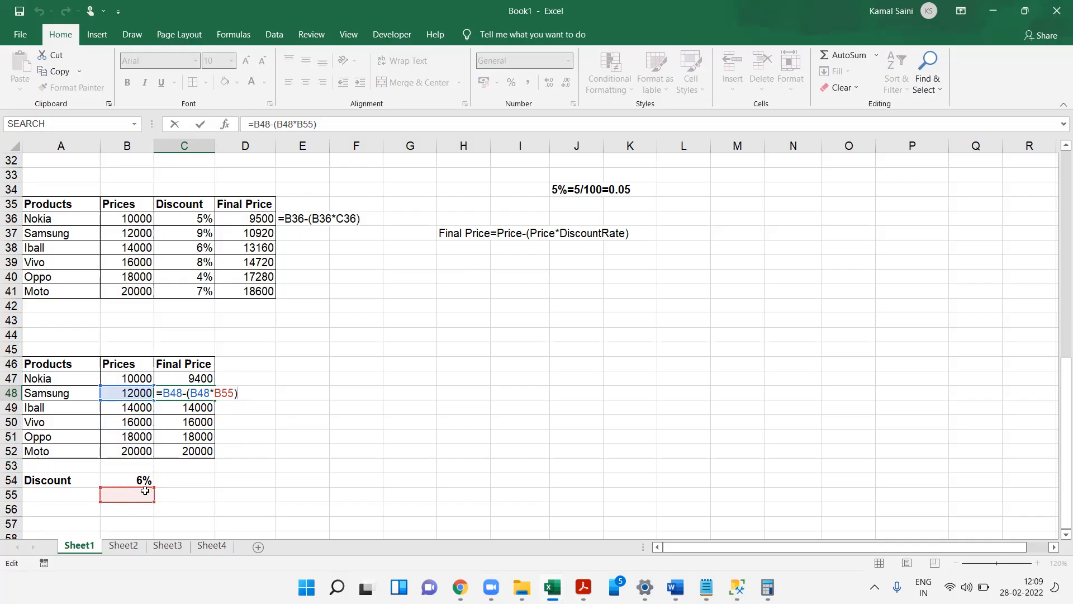
key("Return")
key("F2")
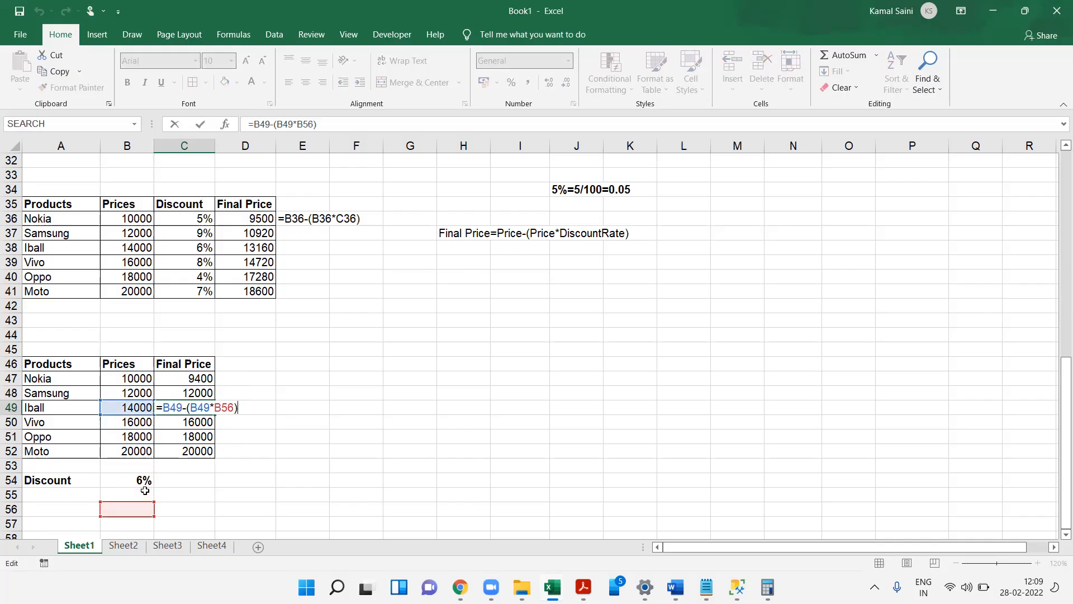
key("Return")
key("F2")
key("Return")
key("F2")
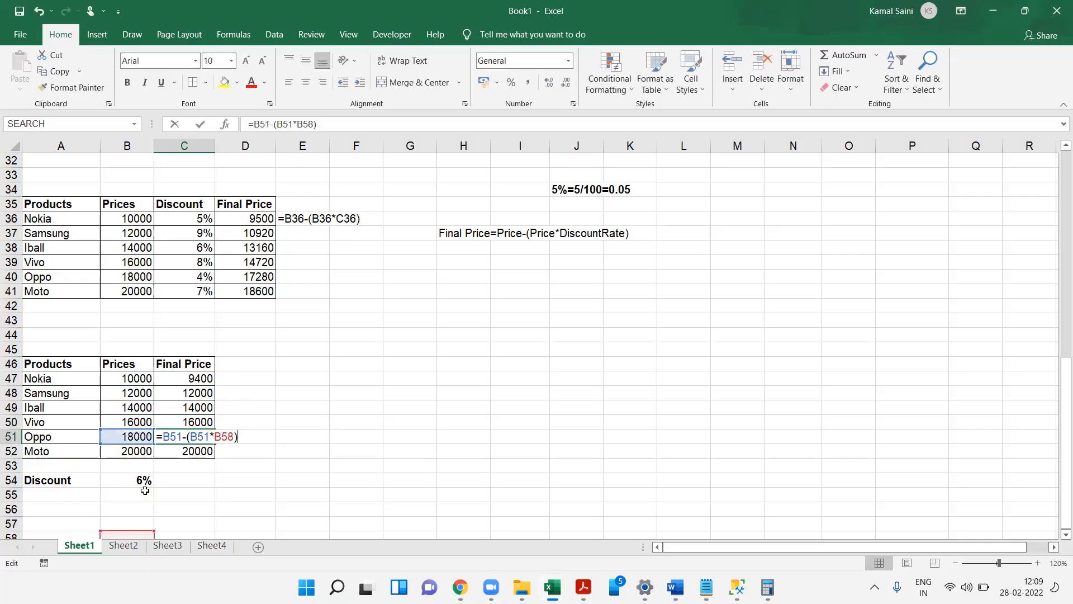
key("Return")
key("F2")
key("Return")
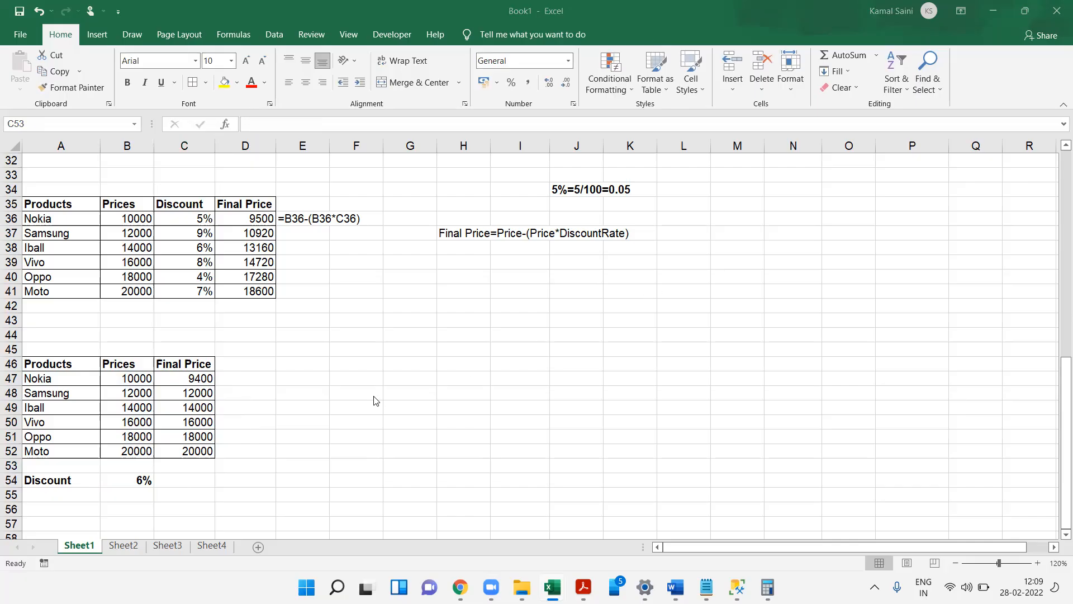
- Search Google Images for laptop key function to check how the function keys work
left_click(211, 332)
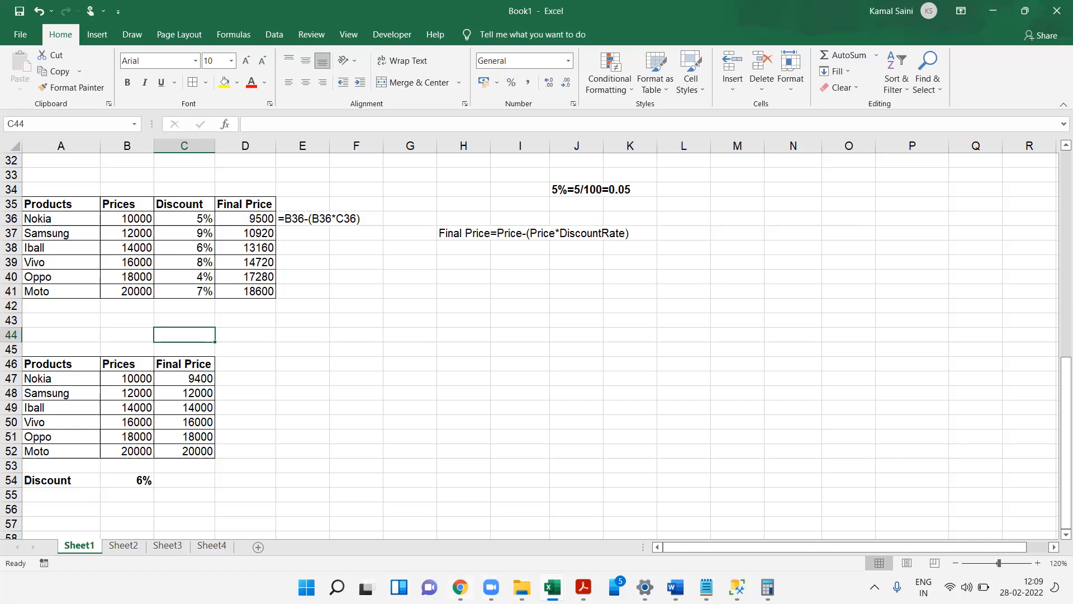
left_click(460, 586)
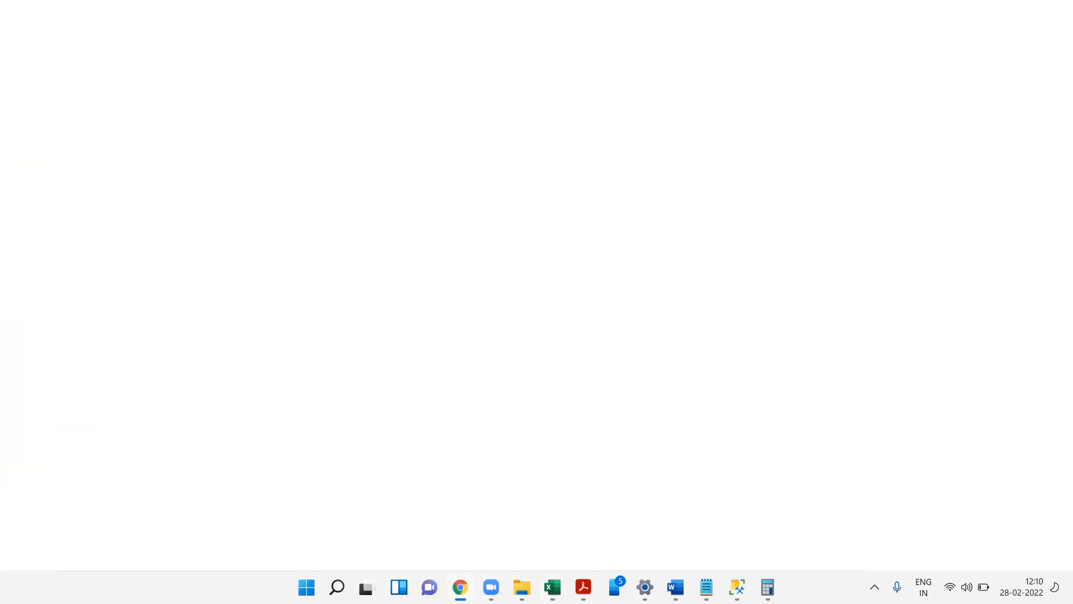
type("lapt")
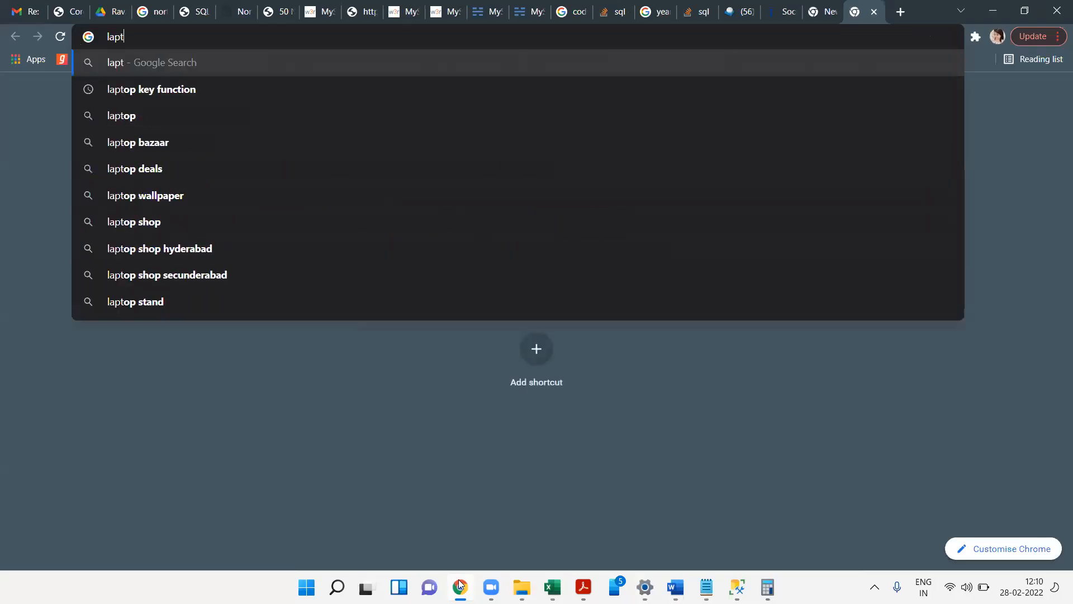
key("Down")
key("Return")
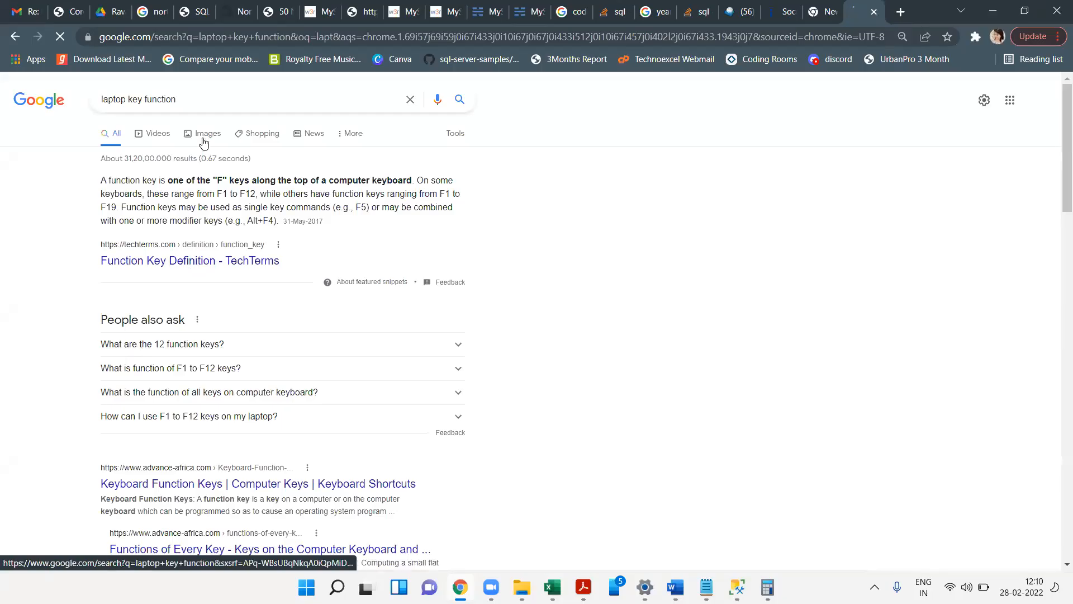
left_click(205, 140)
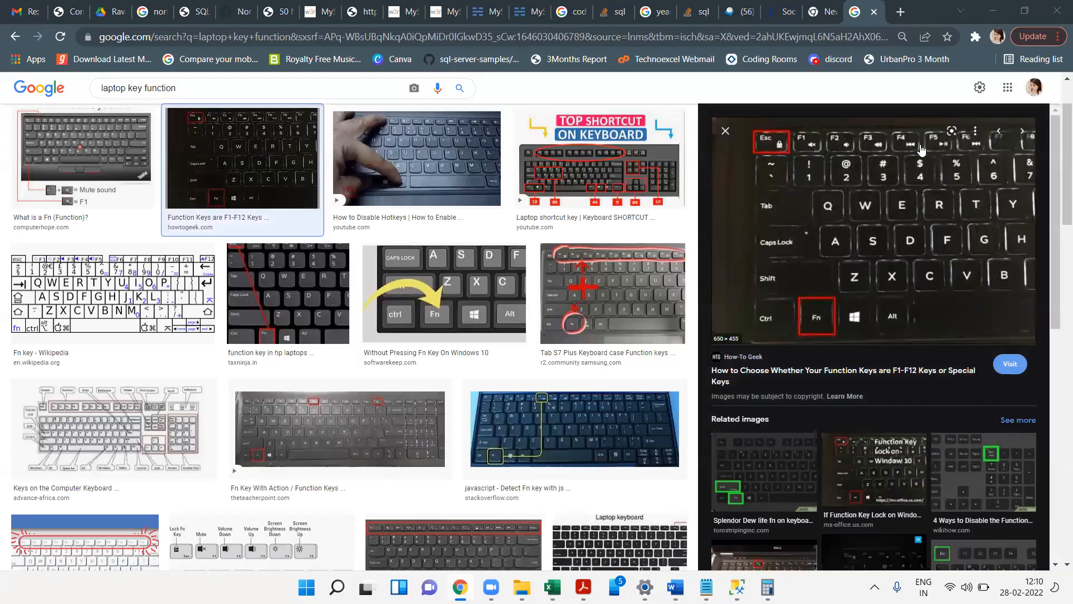
left_click(994, 13)
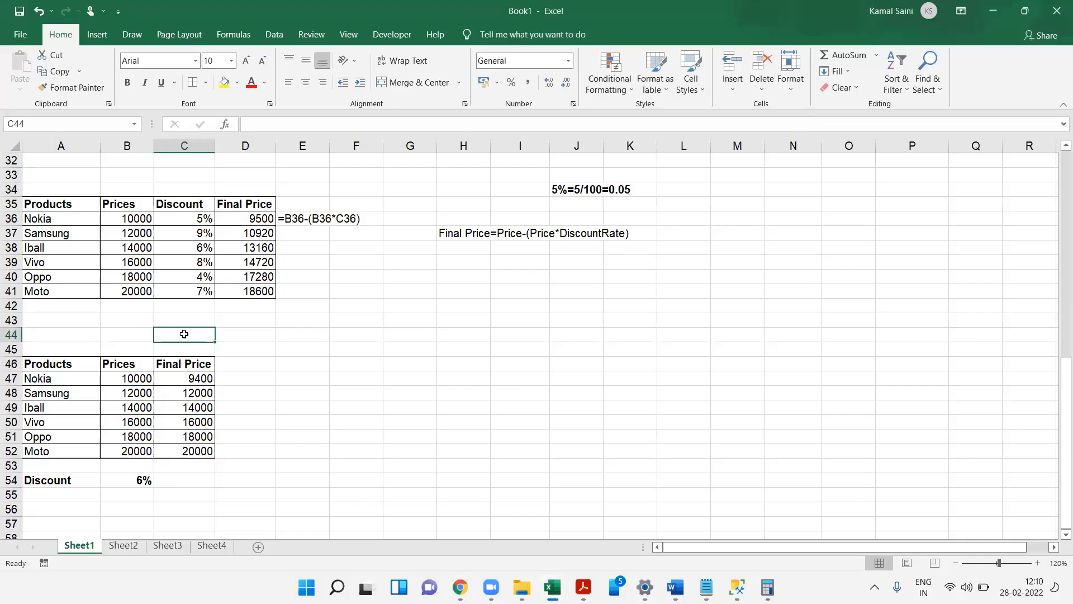
- Enter the note F4/Fn F4 in C44
type("F4/")
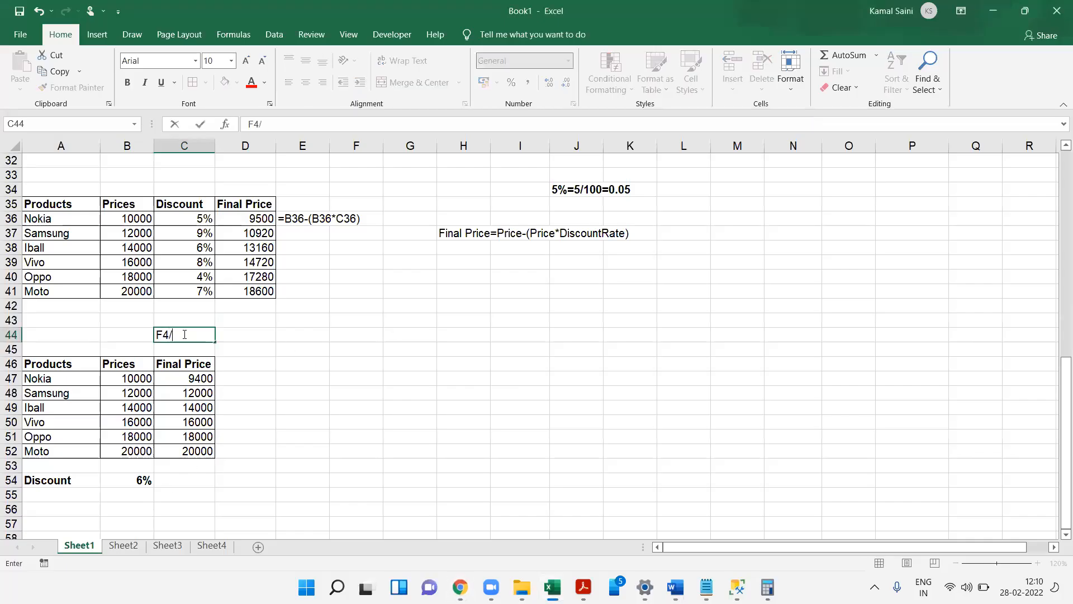
type("Fn F4")
key("Return")
key("alt+Tab")
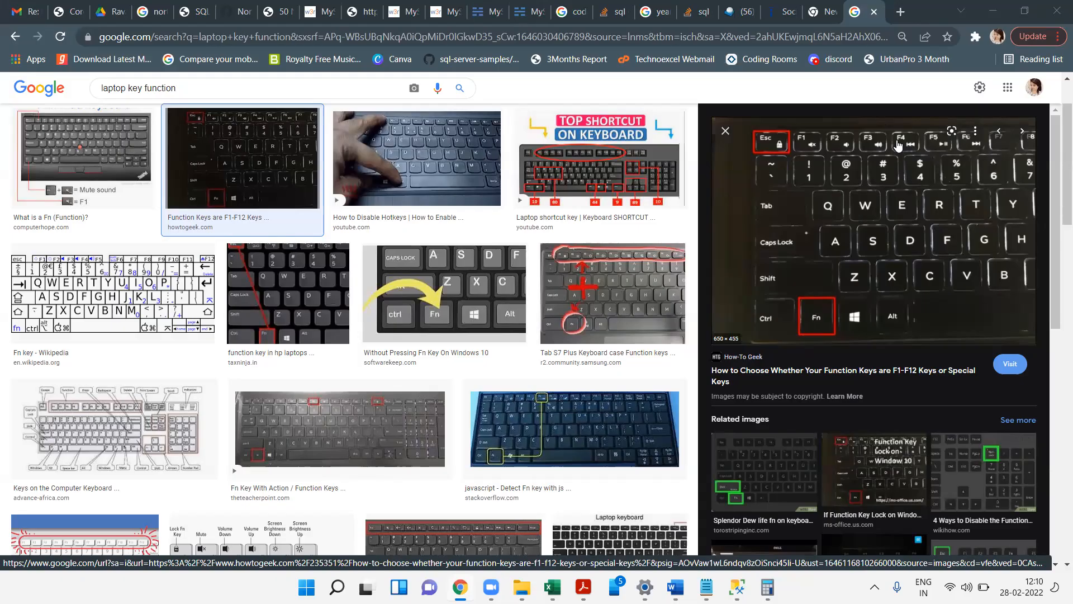
left_click(992, 12)
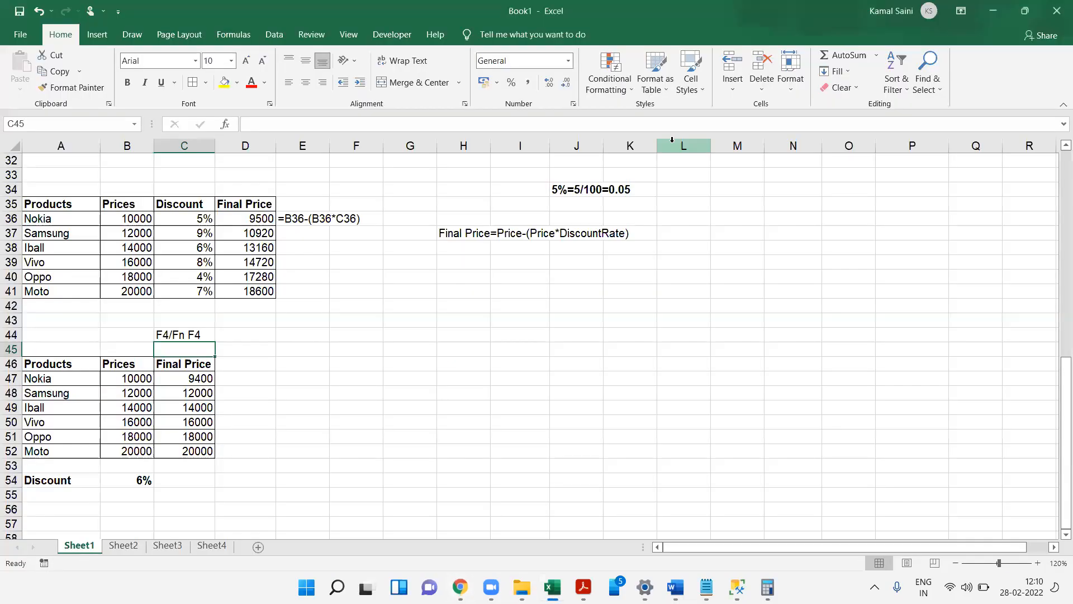
- Make the discount rate reference in C47's formula absolute as $B$54
left_click(266, 336)
double_click(187, 383)
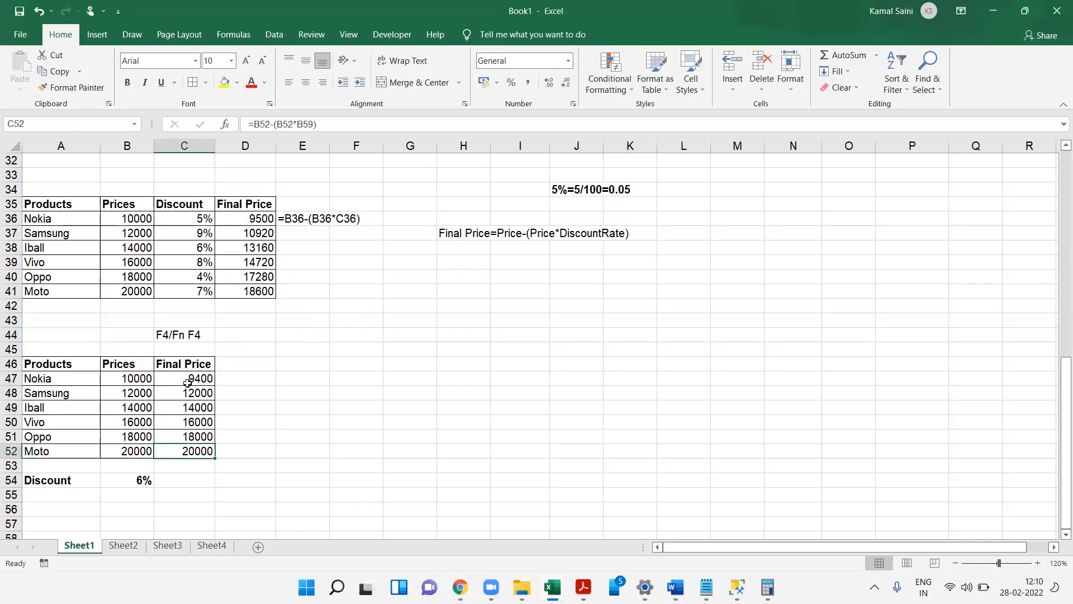
double_click(187, 382)
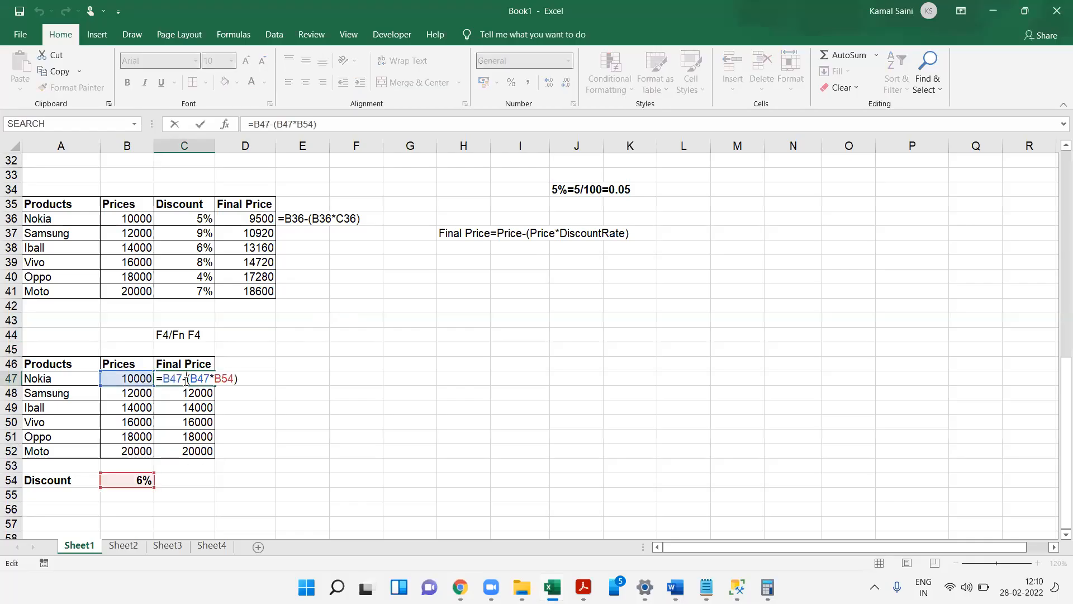
key("Return")
left_click_drag(137, 380, 126, 455)
left_click(130, 485)
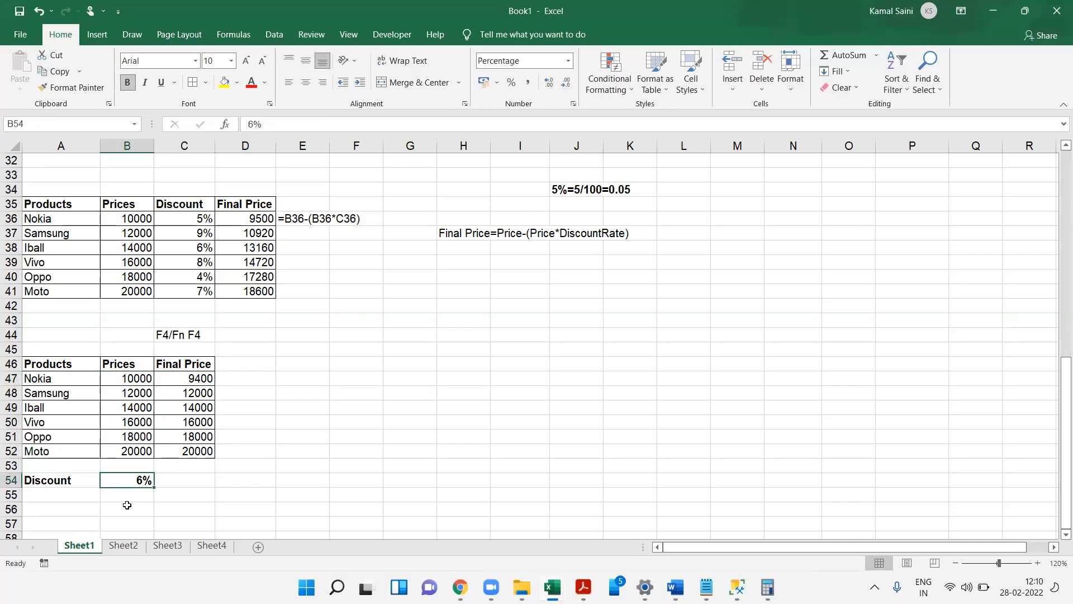
double_click(185, 376)
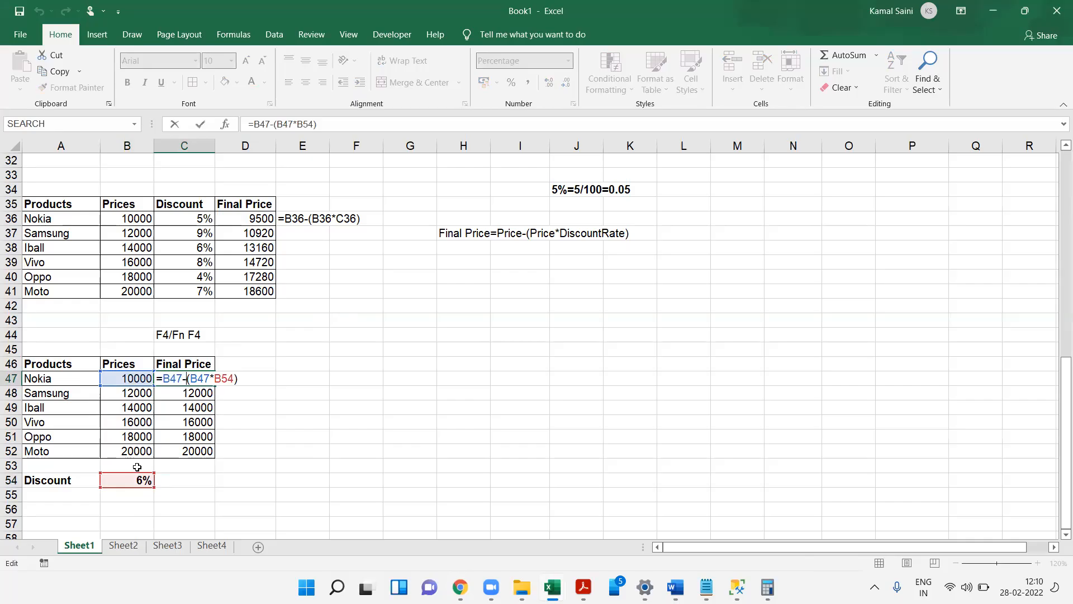
left_click_drag(170, 380, 213, 383)
left_click(225, 380)
key("F4")
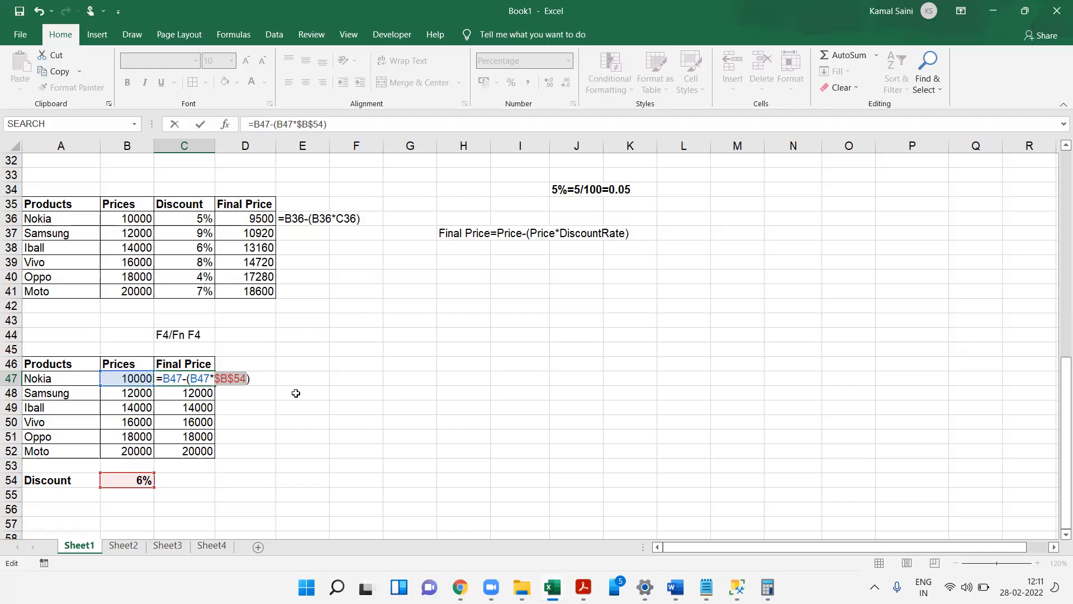
key("Return")
- Fill the corrected C47 formula down through C52
key("Up")
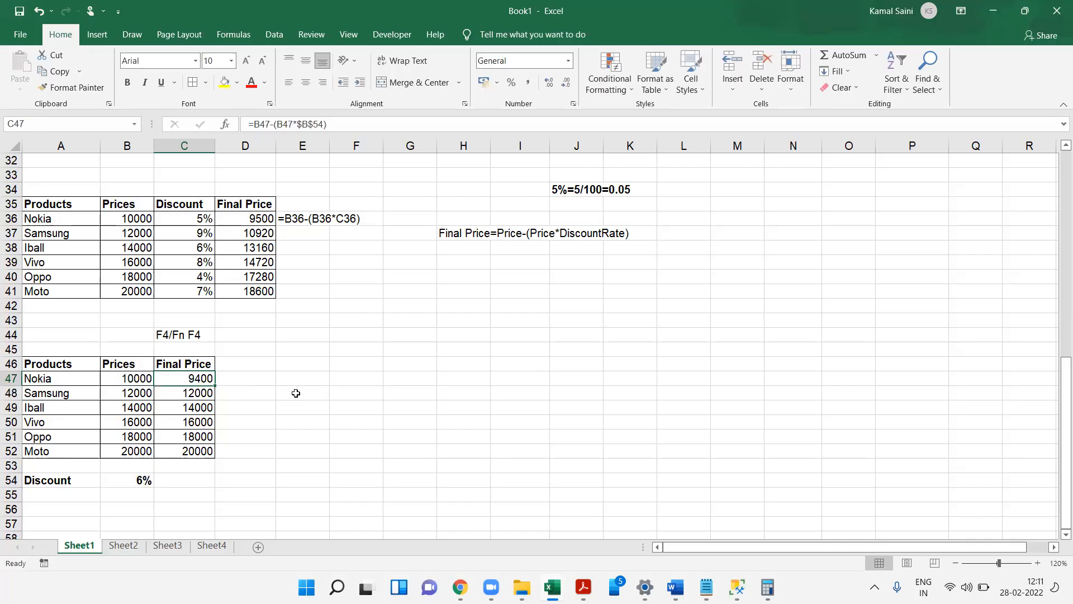
key("ctrl+shift+Down")
key("ctrl+d")
- Enter =FORMULATEXT(C47) in D47 to display the final price formula
key("Right")
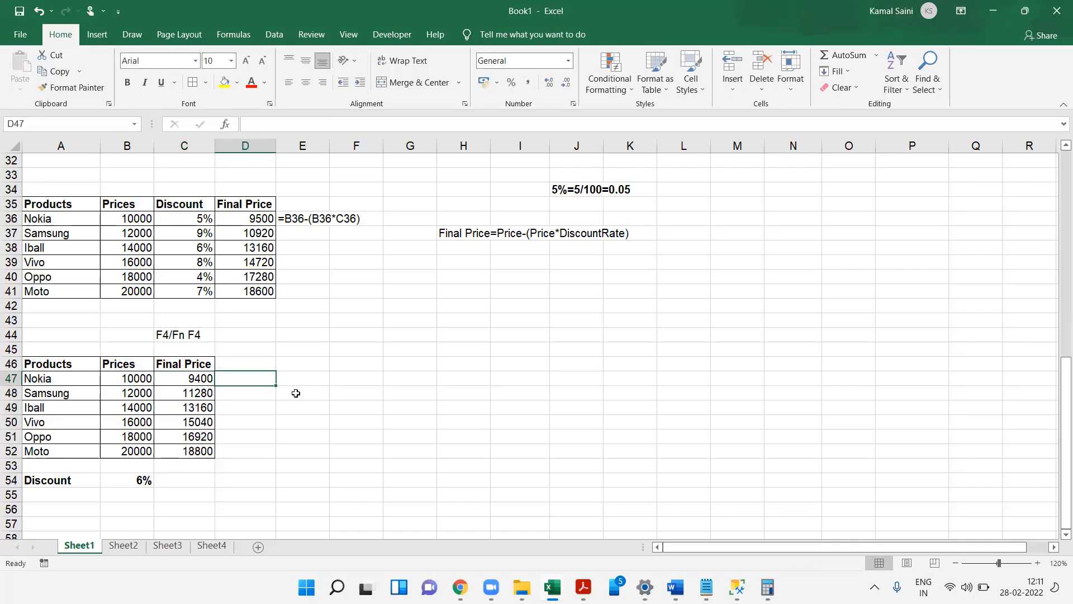
type("=FORMULATEXT(C47")
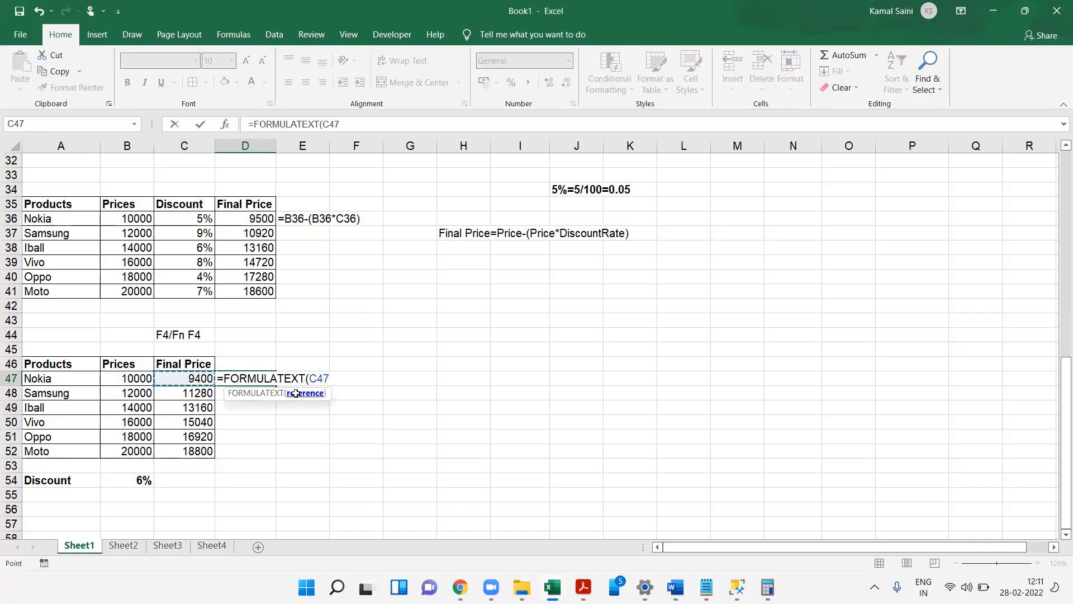
key("Return")
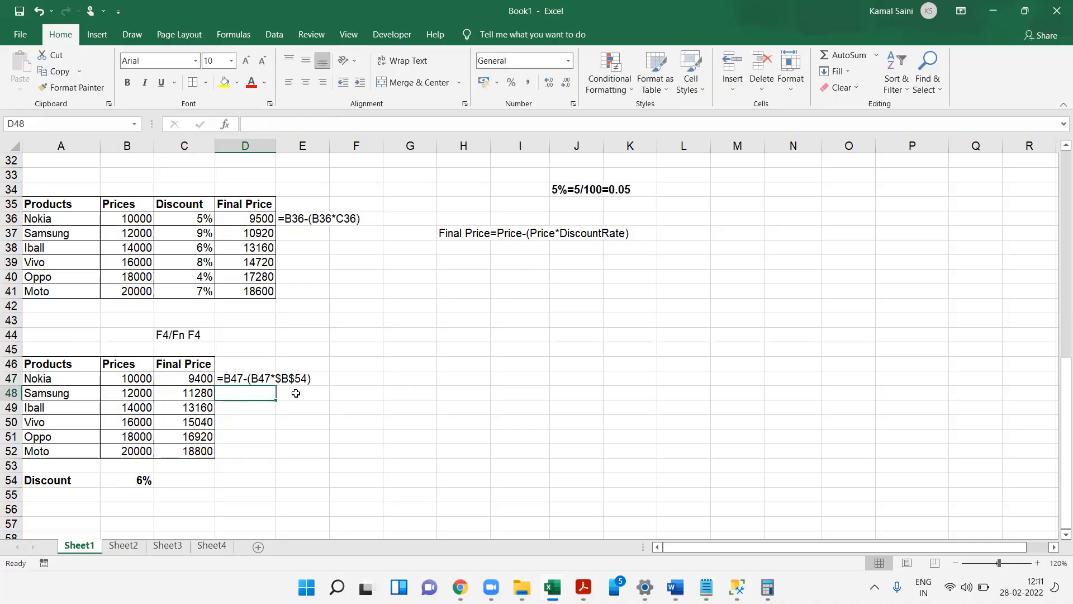
- Fill the FORMULATEXT formula down through D52, then clear D47:D52 again
key("Down")
key("Down")
key("Up")
key("Up")
key("Up")
key("Up")
key("shift+Down")
key("shift+Down")
key("Down")
key("shift+Down")
key("shift+Down")
key("shift+Down")
key("shift+Down")
key("shift+Down")
key("ctrl+d")
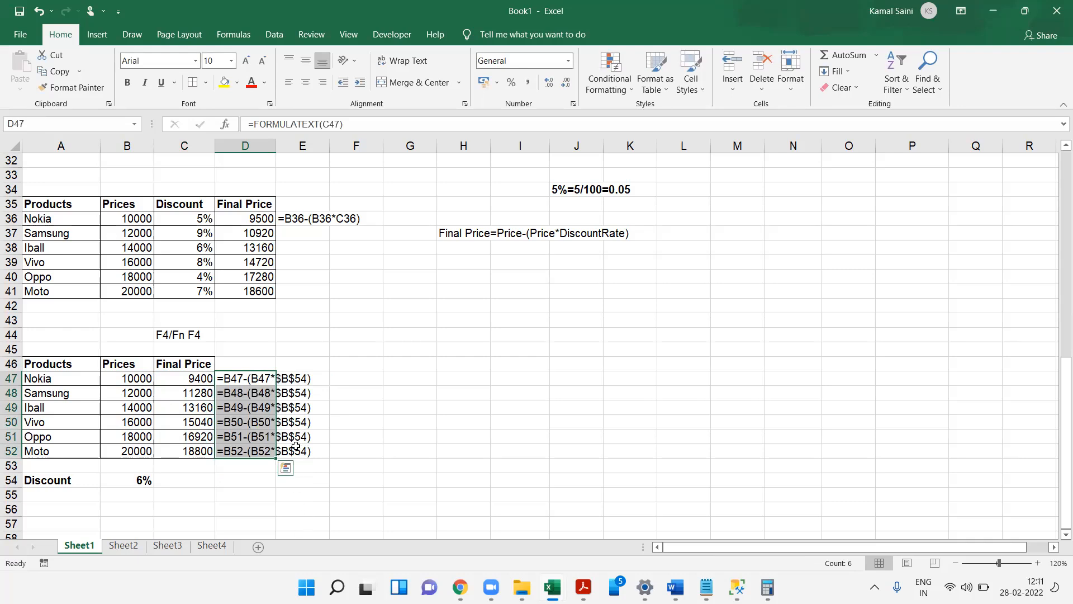
key("Delete")
- Enter the note Freeze Cell Address in D44
key("Left")
key("Up")
key("Up")
key("Up")
key("Right")
type("F")
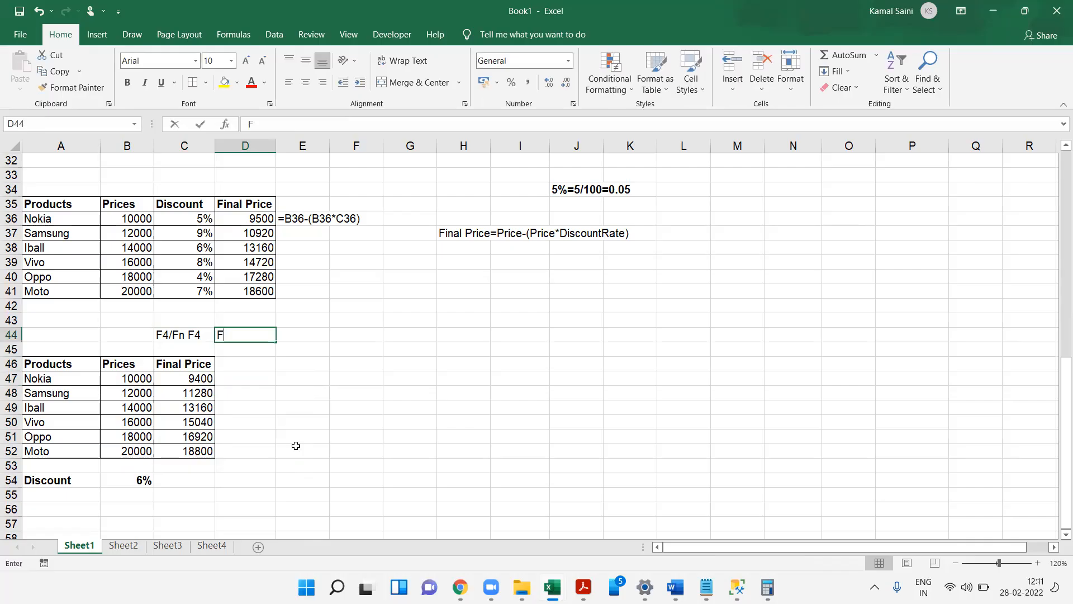
type("reeze ")
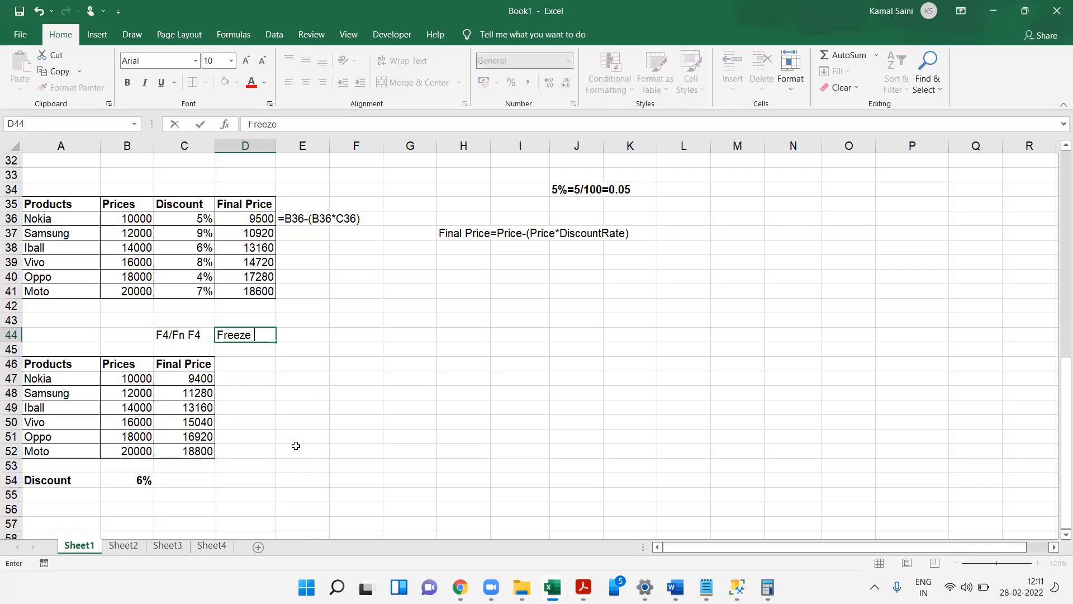
type("Cell Addresss")
key("Return")
key("Up")
key("F2")
key("BackSpace")
key("Return")
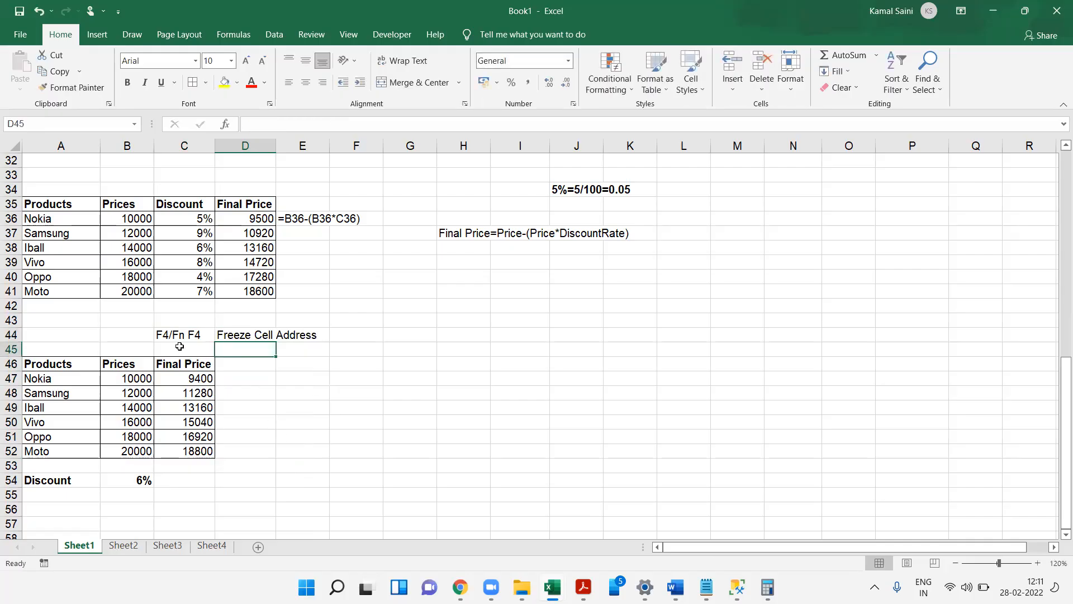
- Cycle the discount reference in C47 through all reference types, ending on $B$54
double_click(194, 377)
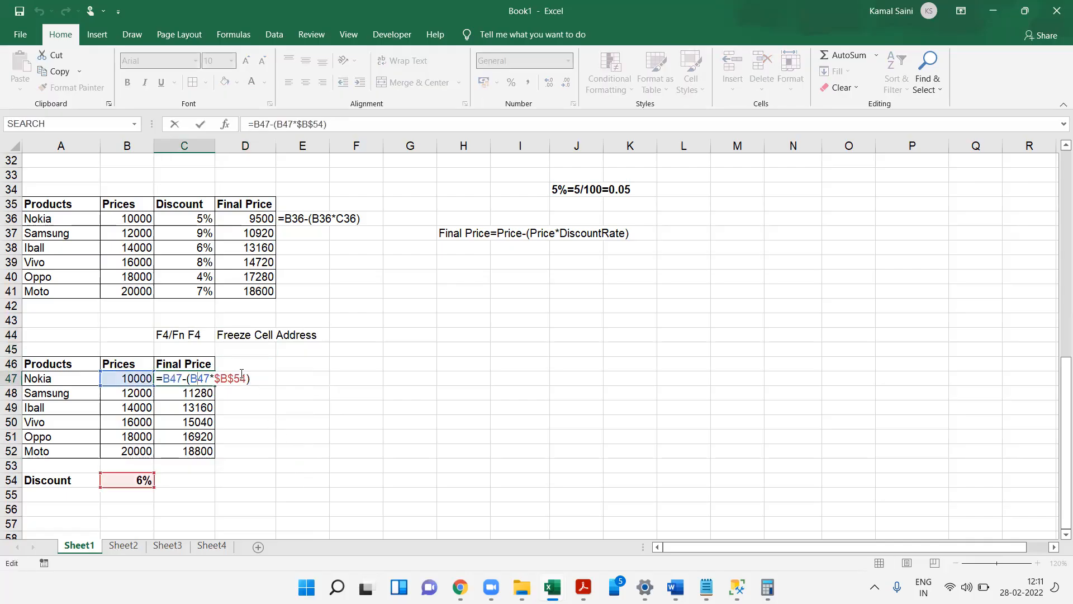
key("F4")
key("F4")
key("F4")
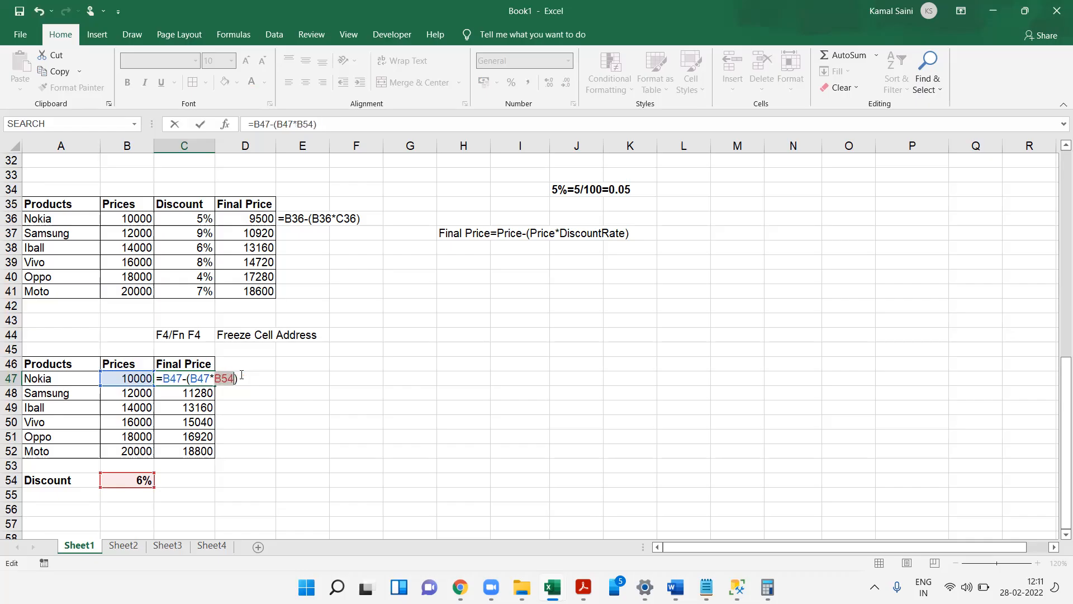
key("F4")
key("Return")
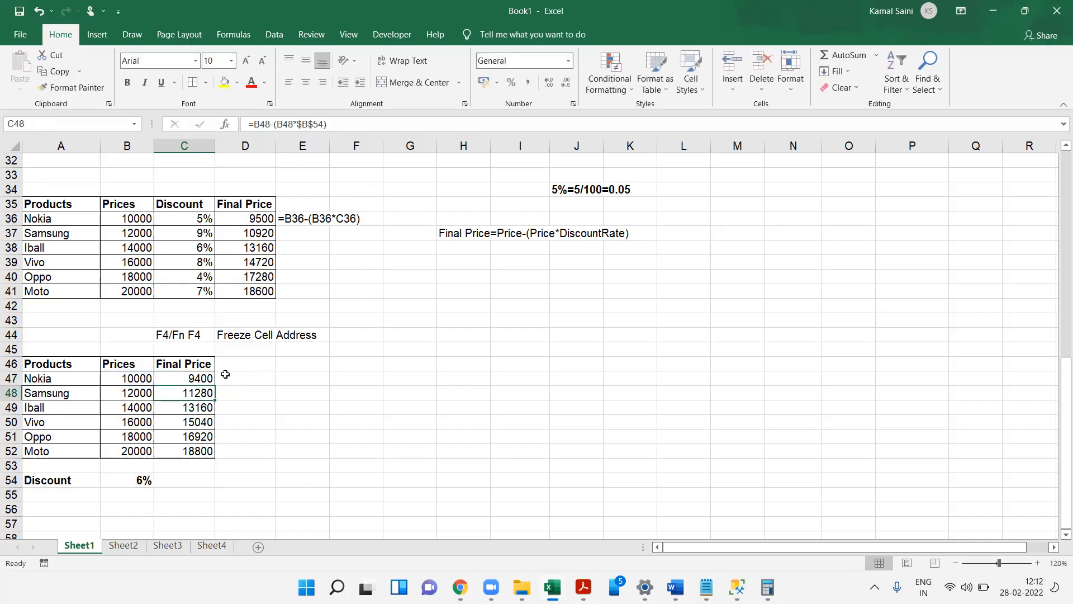
- Copy the second products table together with its Discount row, A46:C54
key("Up")
key("ctrl+shift+Down")
key("Up")
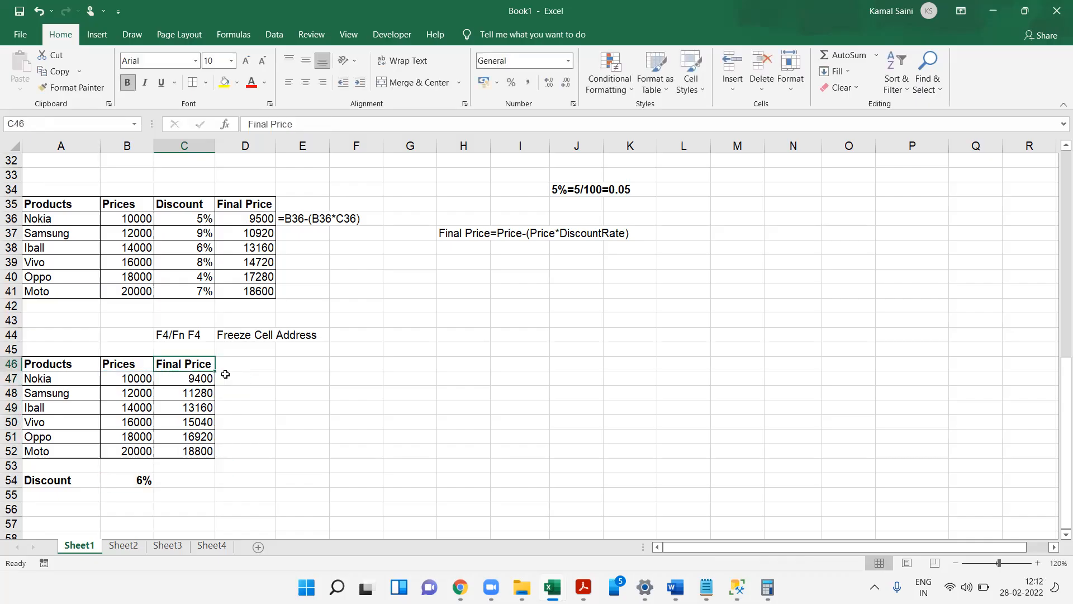
key("Left")
key("Left")
key("shift+Down")
key("shift+Down")
key("shift+Down")
key("shift+Down")
key("shift+Down")
key("shift+Down")
key("shift+Down")
key("shift+Down")
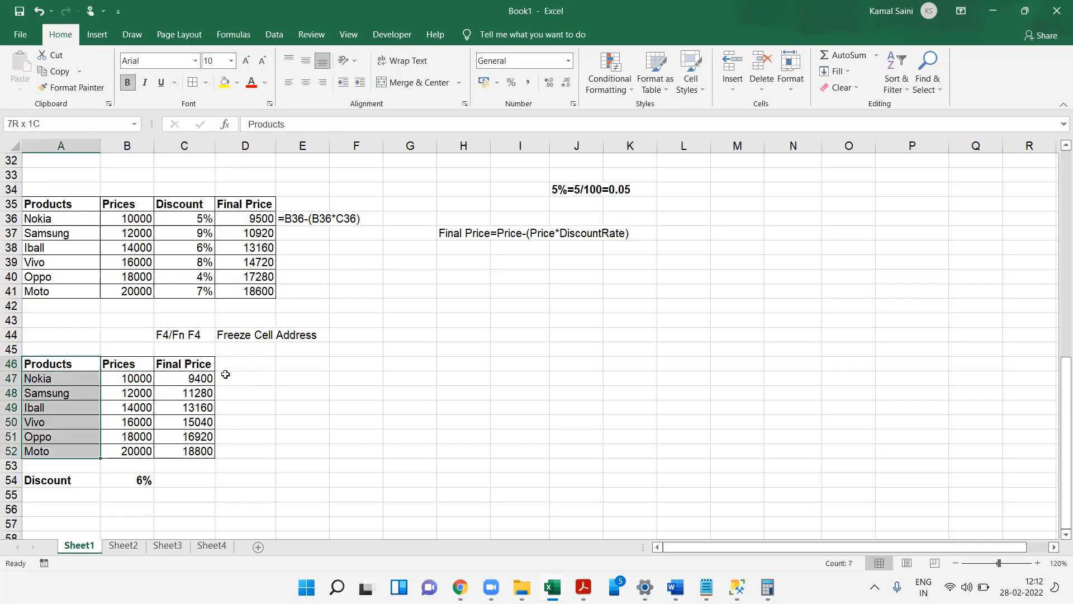
key("shift+Right")
key("shift+Right")
key("ctrl+c")
- Paste the copied products table with its Discount row at J46
key("Right")
key("Right")
key("Right")
key("Right")
key("Right")
key("Right")
key("Right")
key("Right")
key("Right")
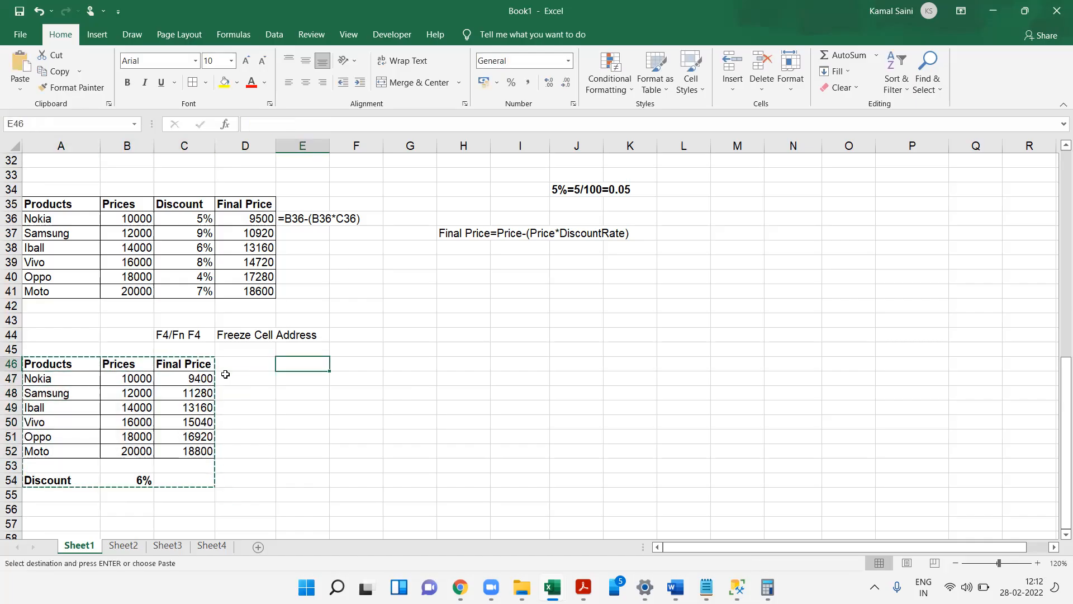
key("ctrl+v")
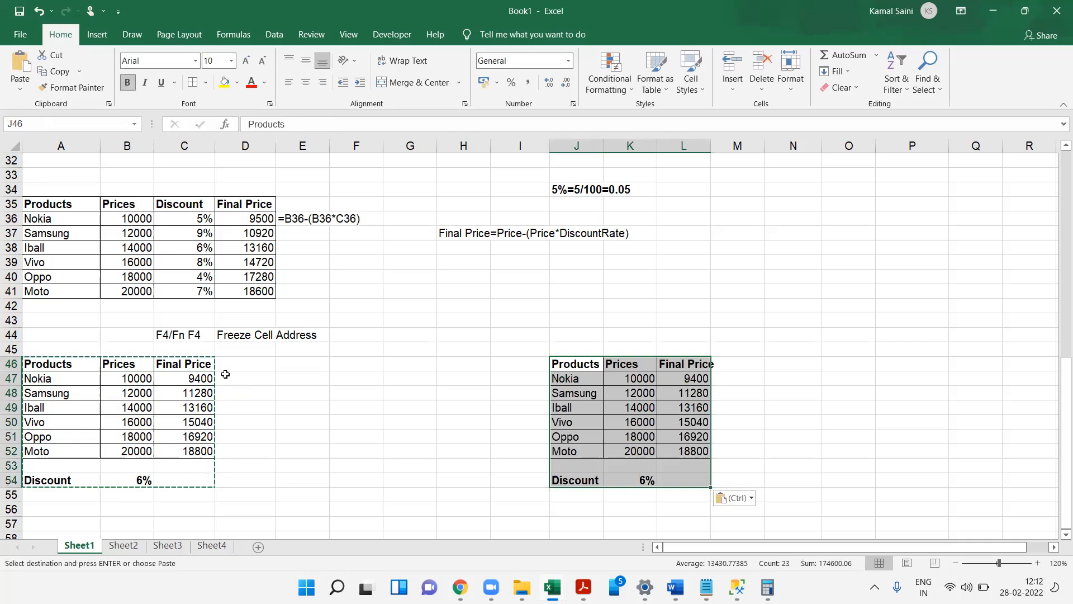
- AutoFit the width of column L so the Final Price header fits
key("Escape")
key("Right")
key("Right")
key("Right")
key("Left")
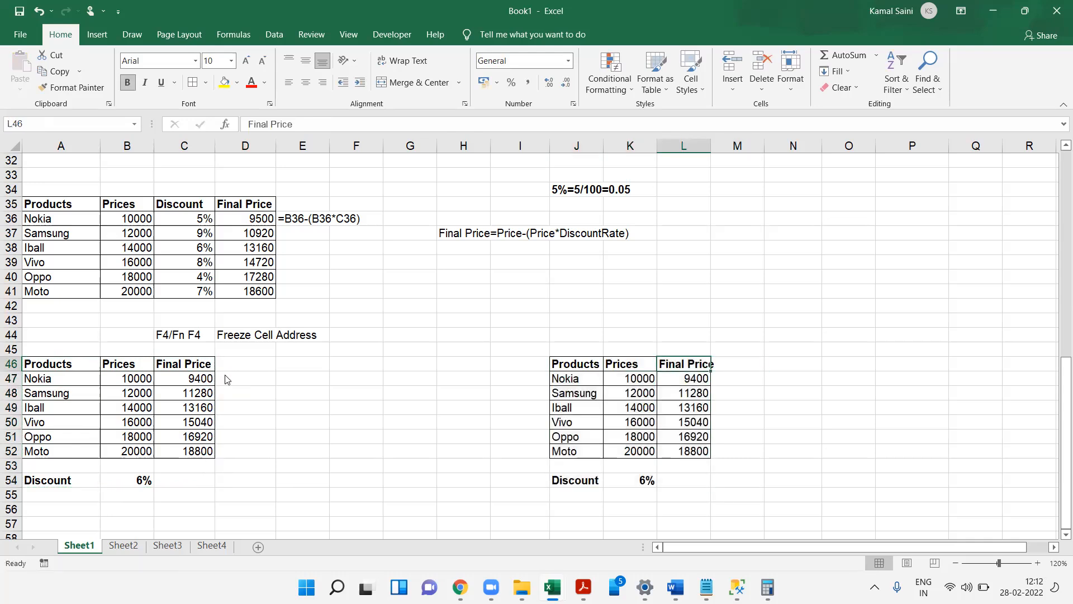
key("alt+h")
key("o")
key("i")
- Replace the $B$54 reference in L47's formula with a fixed 6% and fill it down through L52
key("Down")
key("Down")
key("Up")
key("F2")
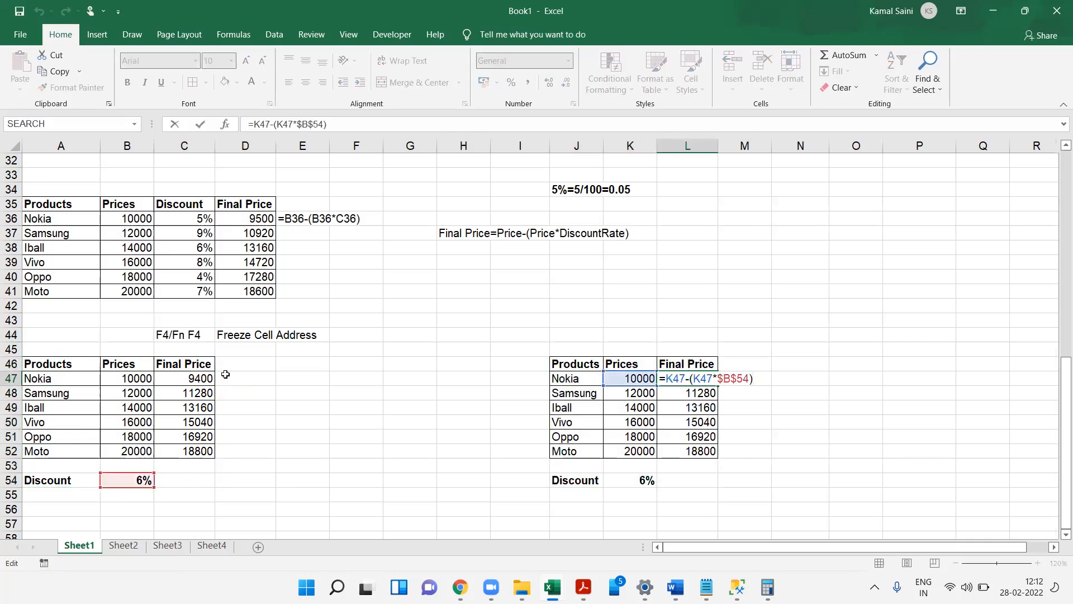
key("Escape")
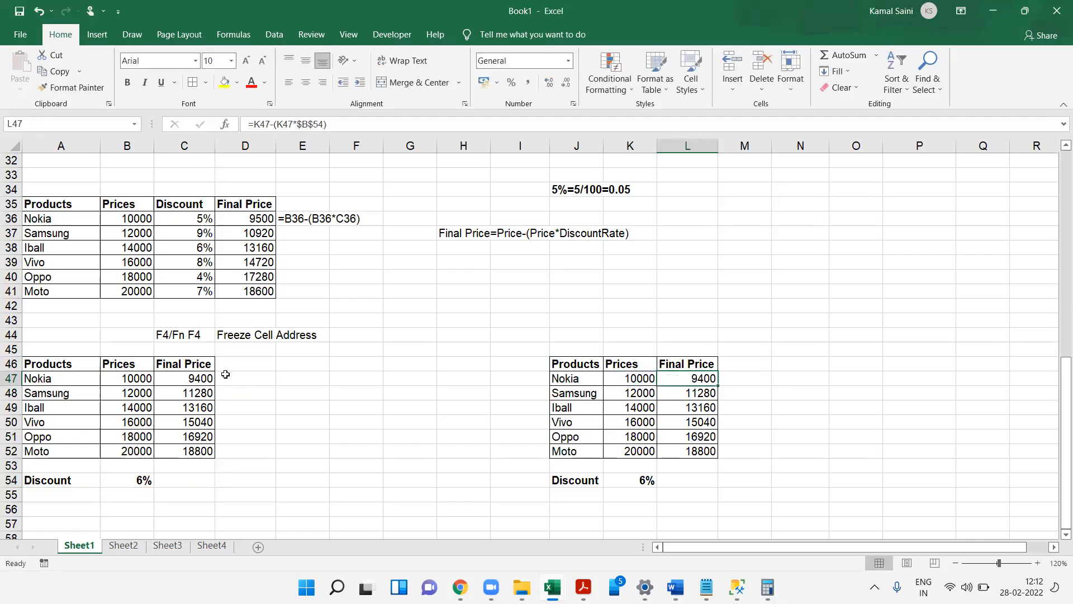
key("F2")
key("Left")
key("BackSpace")
key("BackSpace")
key("BackSpace")
key("BackSpace")
key("BackSpace")
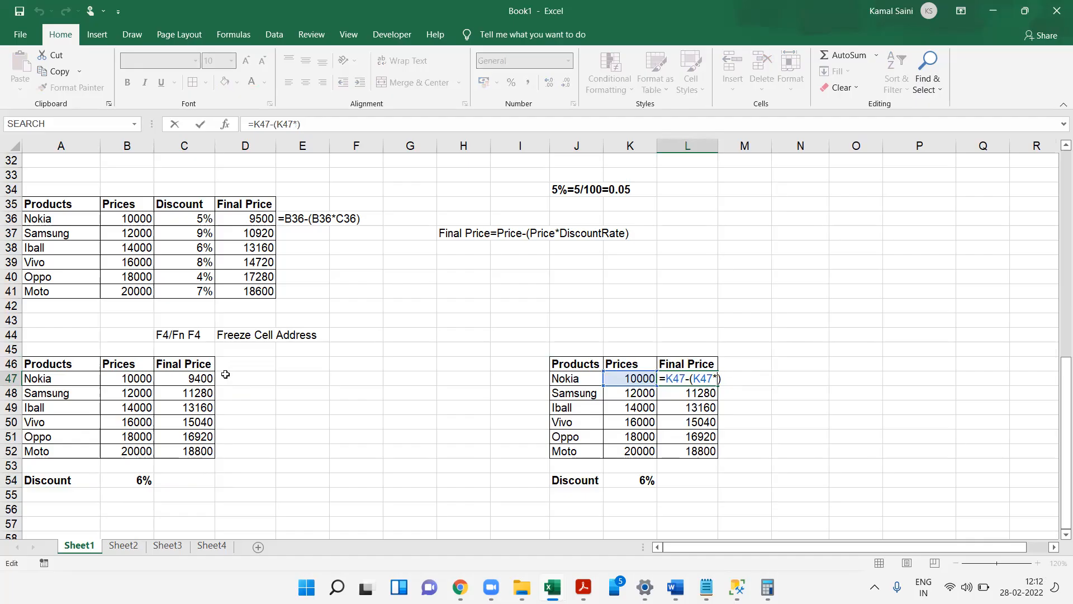
type("6%")
key("ctrl+Return")
key("ctrl+shift+Down")
key("ctrl+d")
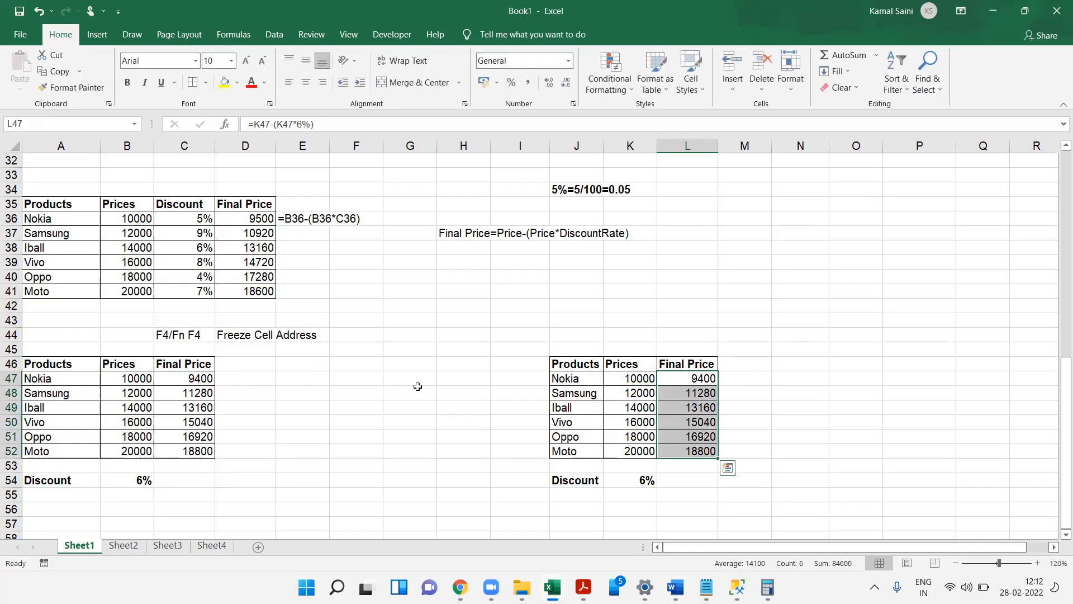
- Inspect the formulas in the copied Final Price column without changing them
left_click(591, 404)
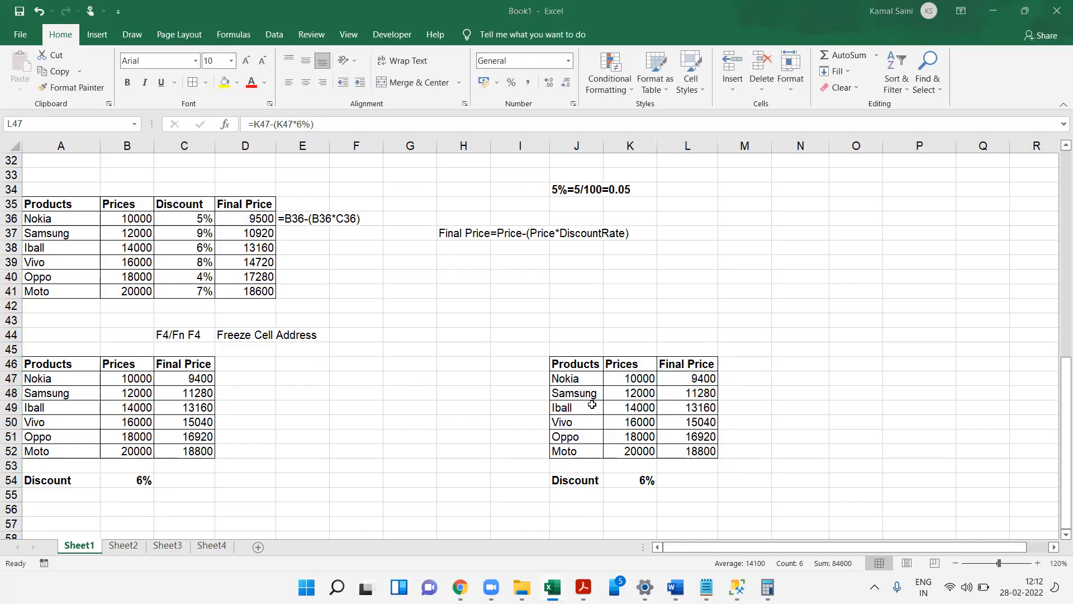
double_click(697, 380)
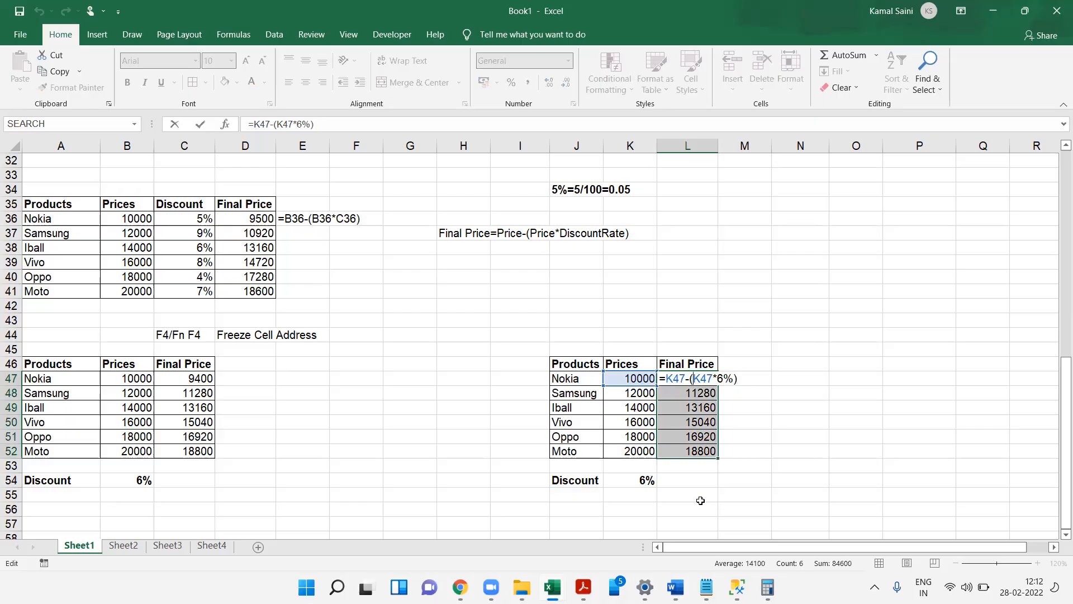
key("Return")
key("Return")
key("Return")
key("Return")
key("F2")
key("Return")
key("F2")
key("Return")
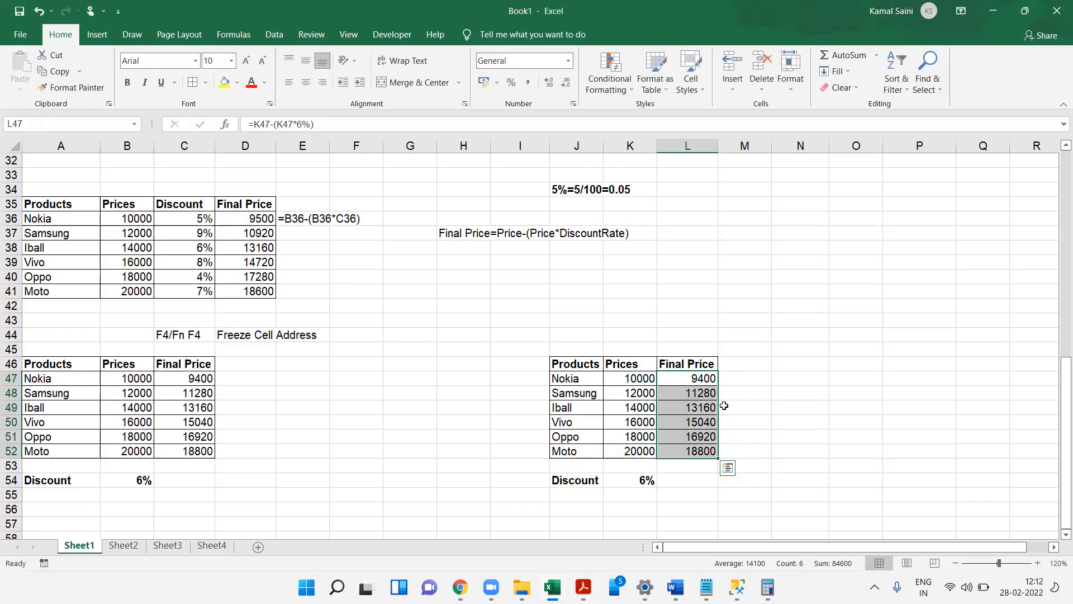
- Enter a FORMULATEXT formula in M47 that displays L47's formula
key("Left")
key("Left")
key("Right")
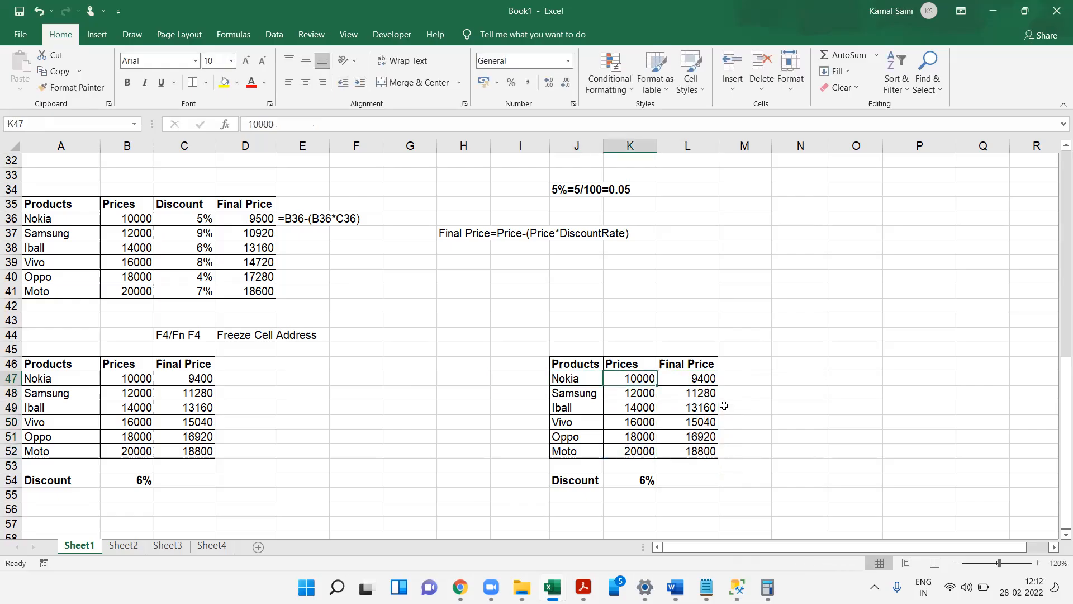
key("Right")
key("Right")
type("=FORMULATEXT(")
- Enter a FORMULATEXT formula in D47 that displays C47's formula
key("Left")
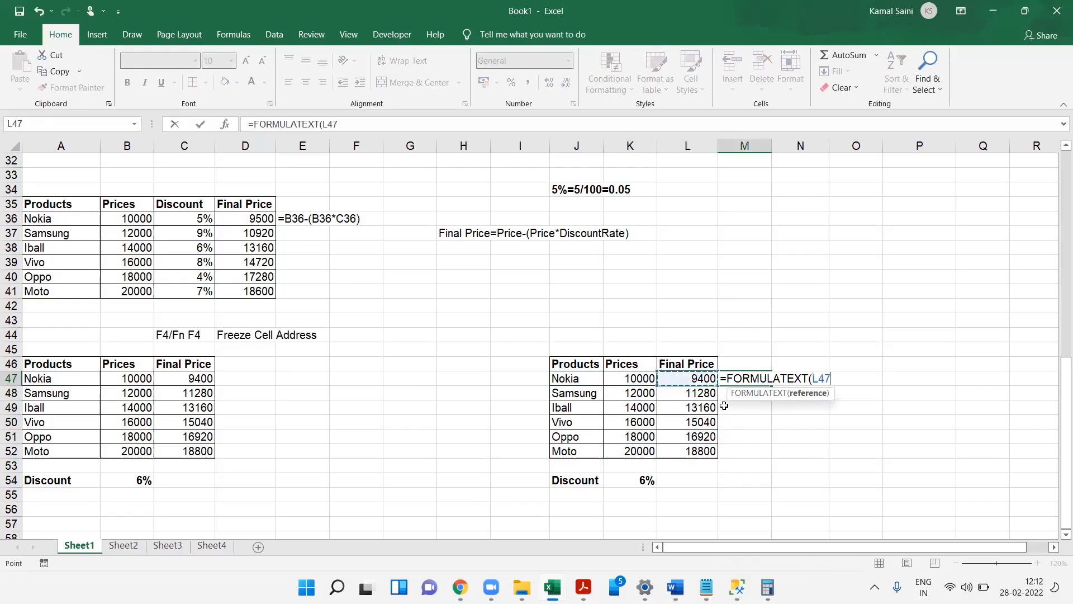
key("Return")
key("Left")
key("Left")
key("Left")
key("ctrl+Left")
key("ctrl+Left")
key("Right")
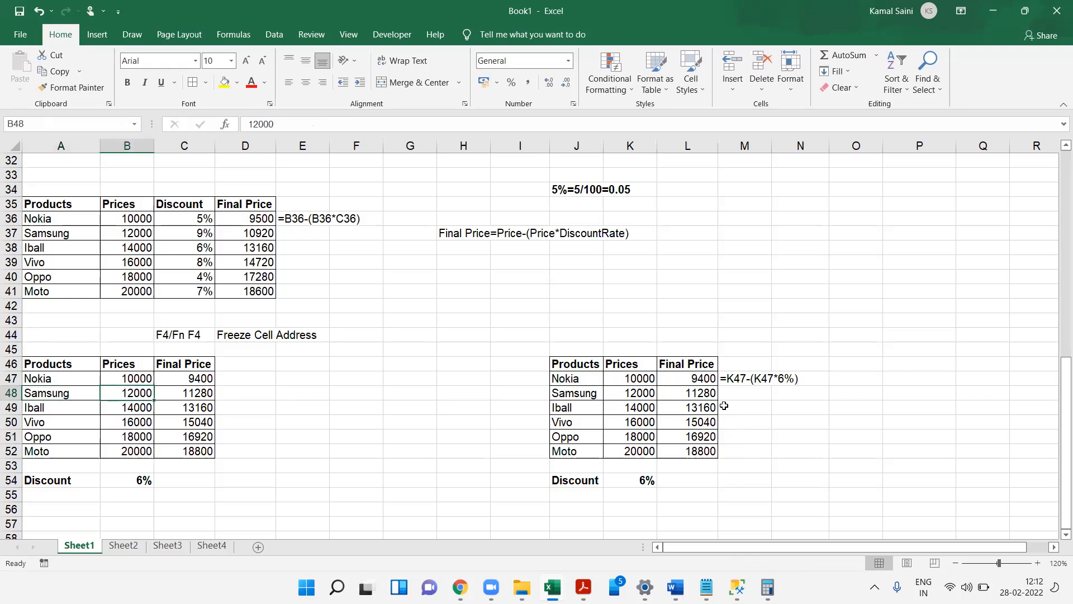
key("Right")
key("Right")
key("Up")
type("=form")
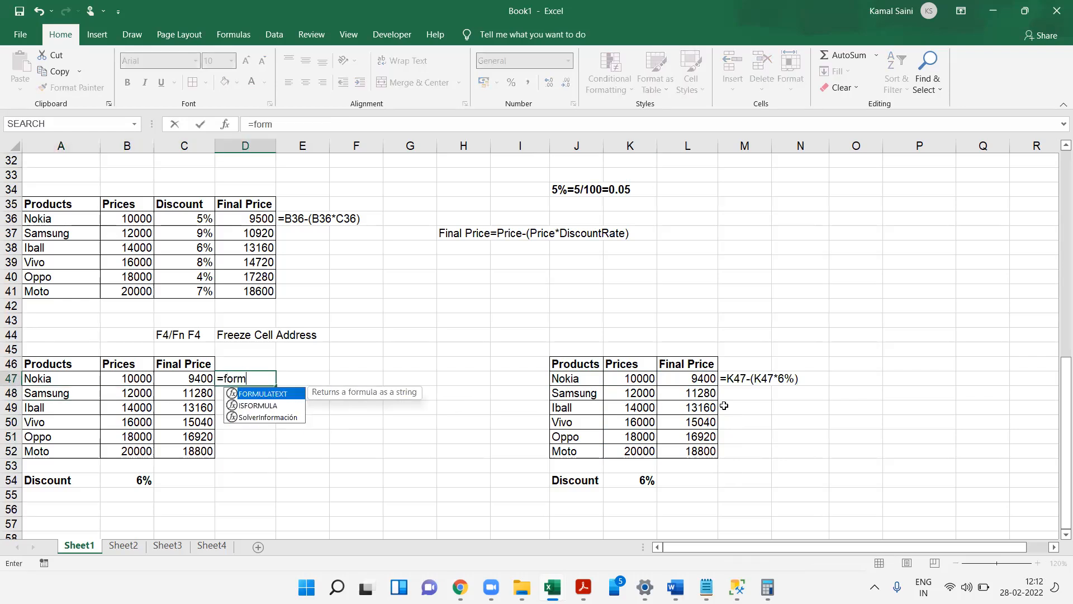
key("Tab")
key("Left")
key("Return")
- Label the first table Method1 in A45 and the second table Method2 in J45
key("ctrl+Left")
key("ctrl+Left")
key("Up")
key("Up")
key("Up")
type("Method1")
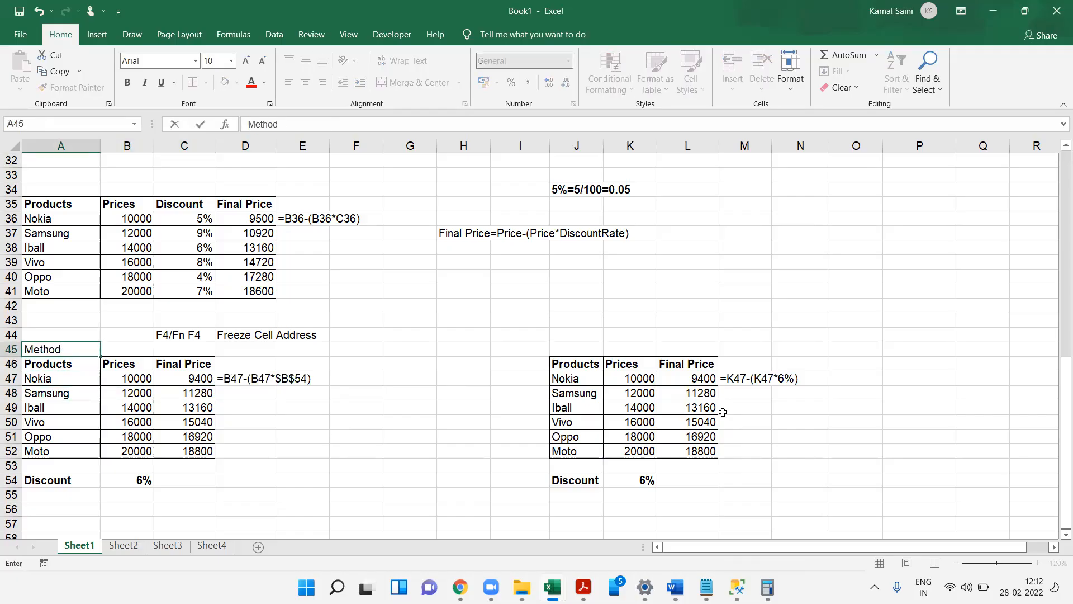
key("Right")
key("Right")
key("Right")
key("Right")
key("Right")
key("Right")
key("Right")
key("Right")
key("Right")
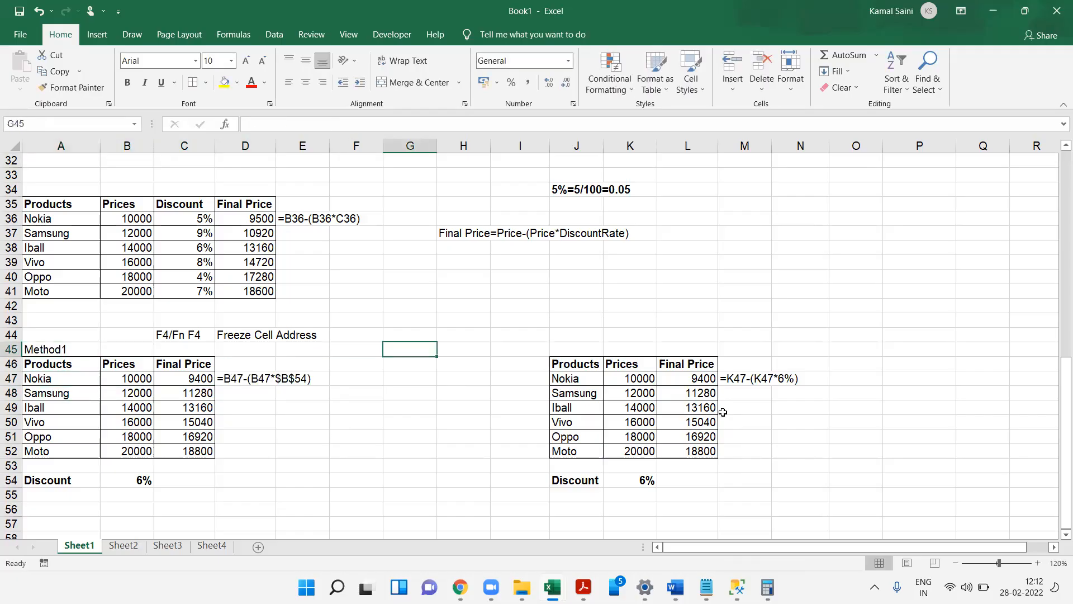
type("Method2")
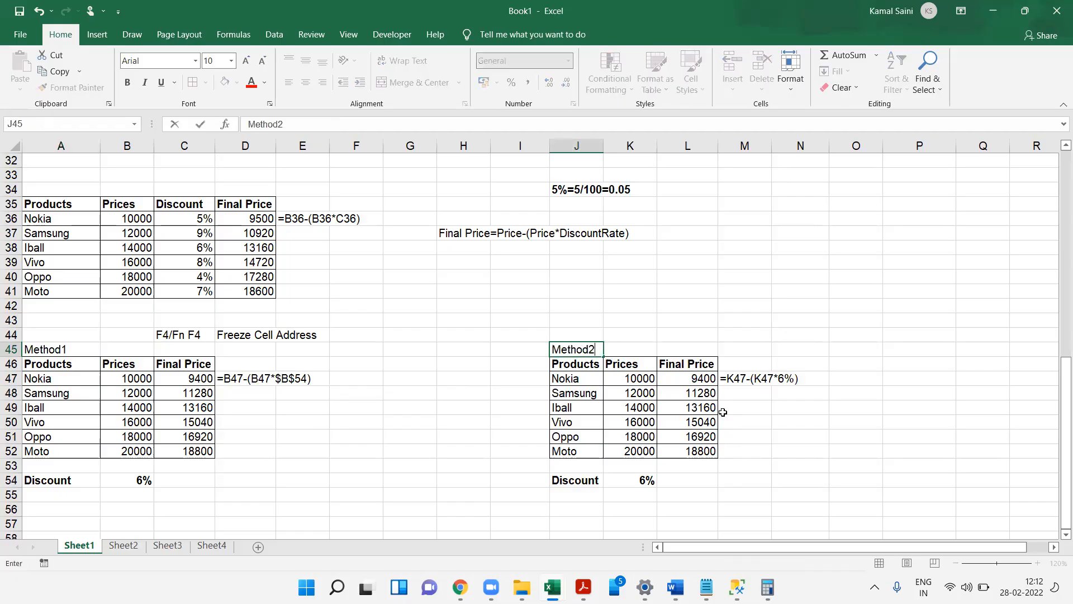
- Make the Method1 and Method2 labels bold
key("ctrl+Left")
key("ctrl+b")
key("ctrl+Right")
key("ctrl+b")
- Set the discount rate to 8% in both B54 and K54
key("Down")
key("Down")
key("Down")
key("Down")
key("Down")
key("Down")
key("Down")
key("Down")
key("Down")
key("Down")
key("Down")
key("Down")
key("Down")
key("Down")
key("Down")
key("Down")
key("Down")
key("Down")
key("Down")
key("Down")
key("Down")
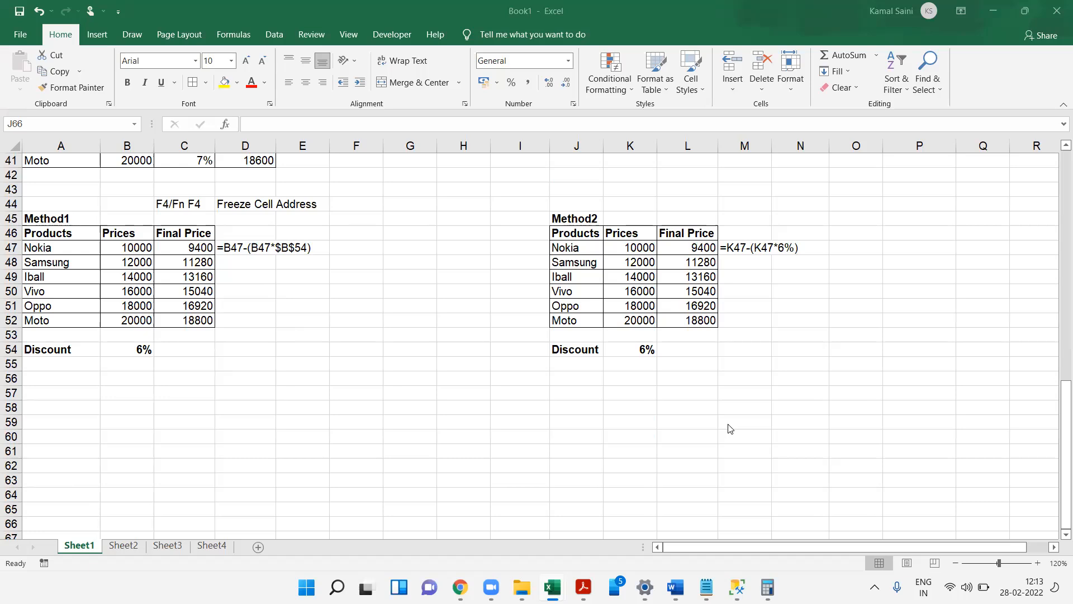
left_click(136, 348)
type("8")
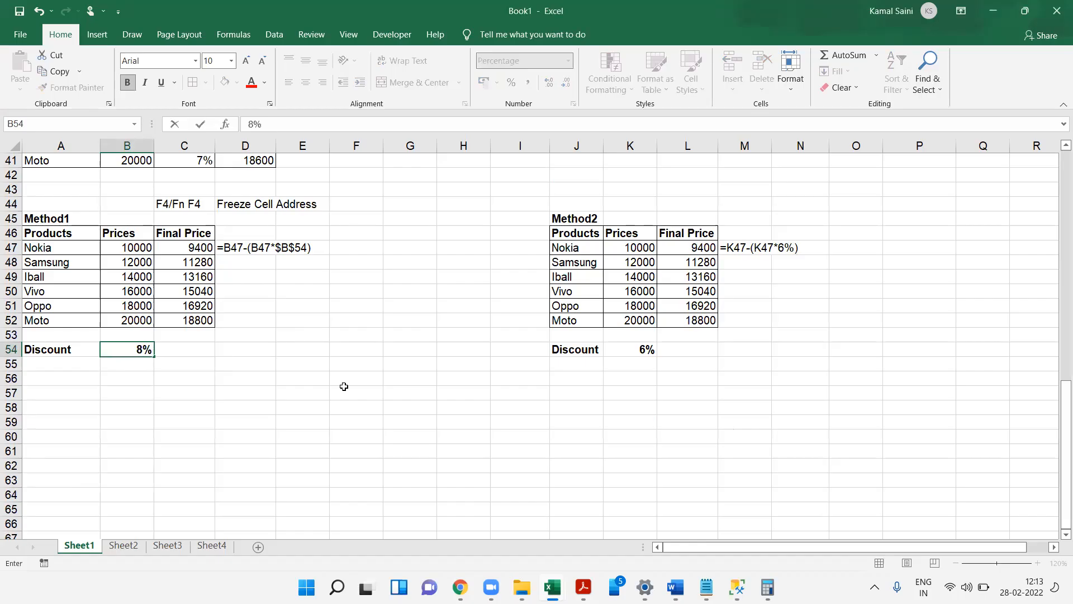
key("Return")
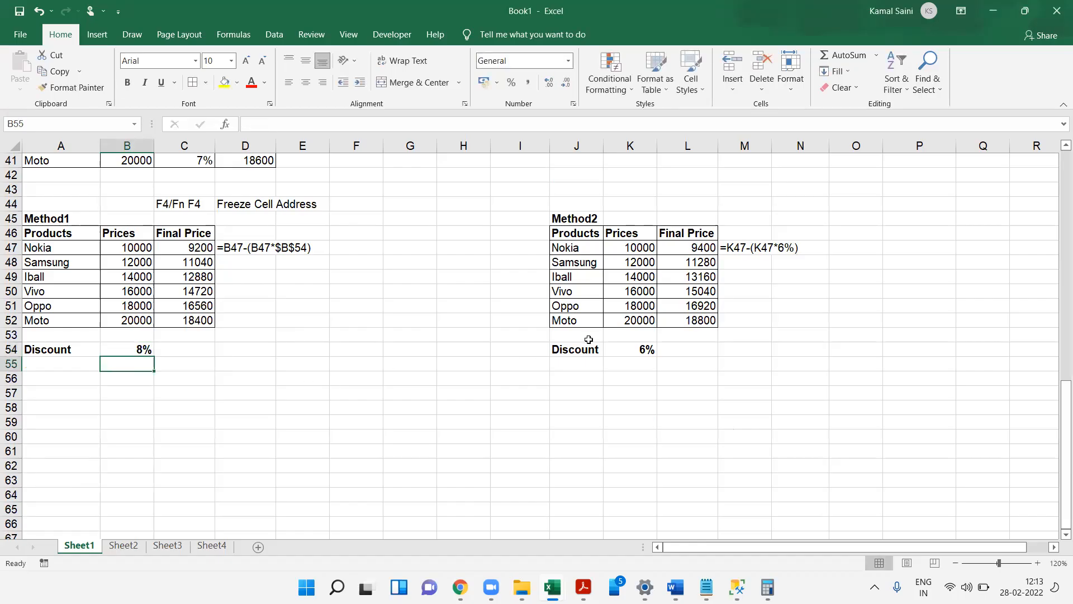
left_click(644, 349)
key("Return")
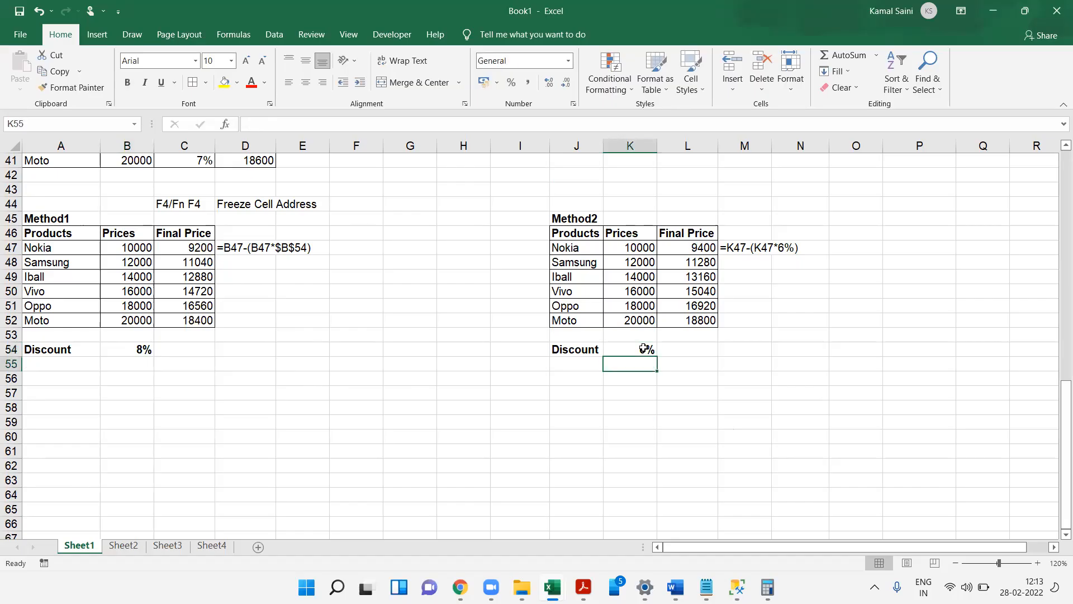
left_click(645, 348)
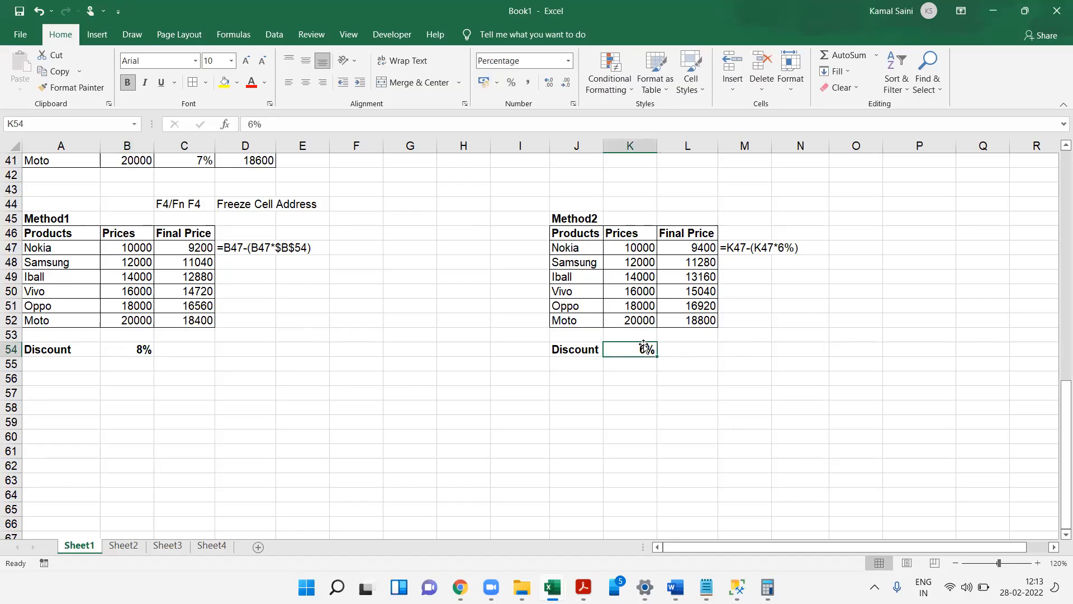
type("8")
key("Return")
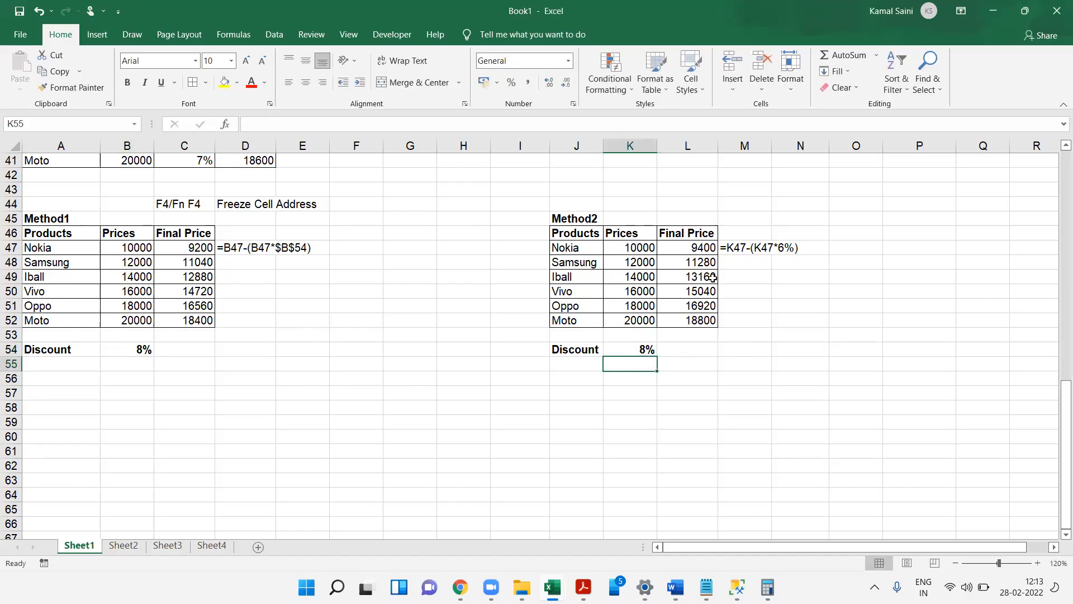
- Change the fixed discount in L47's formula to 8% and fill it down through L52
double_click(699, 248)
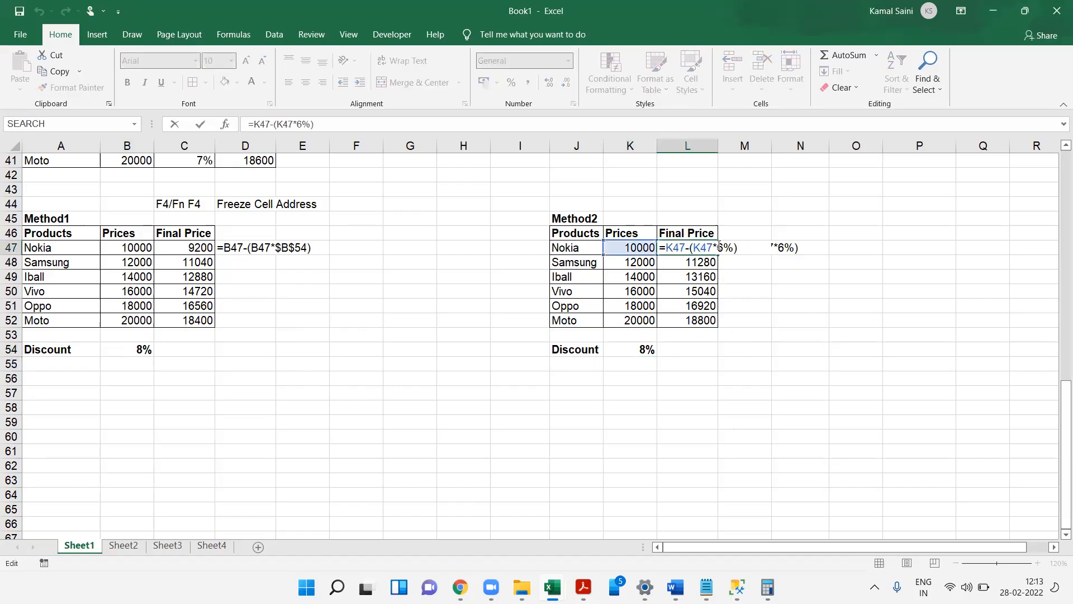
left_click(720, 249)
key("Delete")
type("8")
key("ctrl+Return")
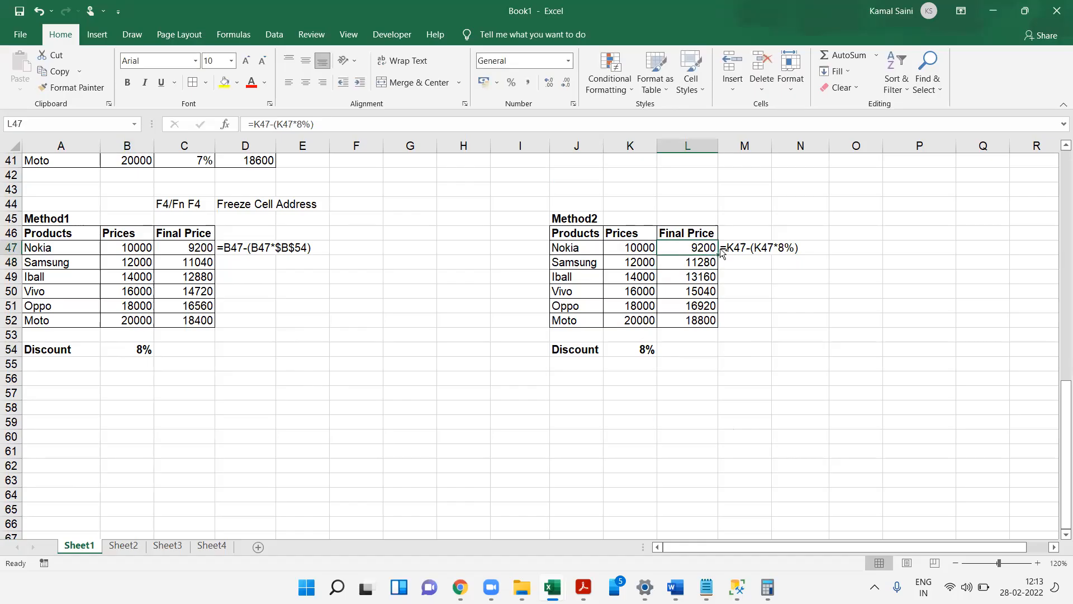
key("ctrl+shift+Down")
key("ctrl+s")
key("Escape")
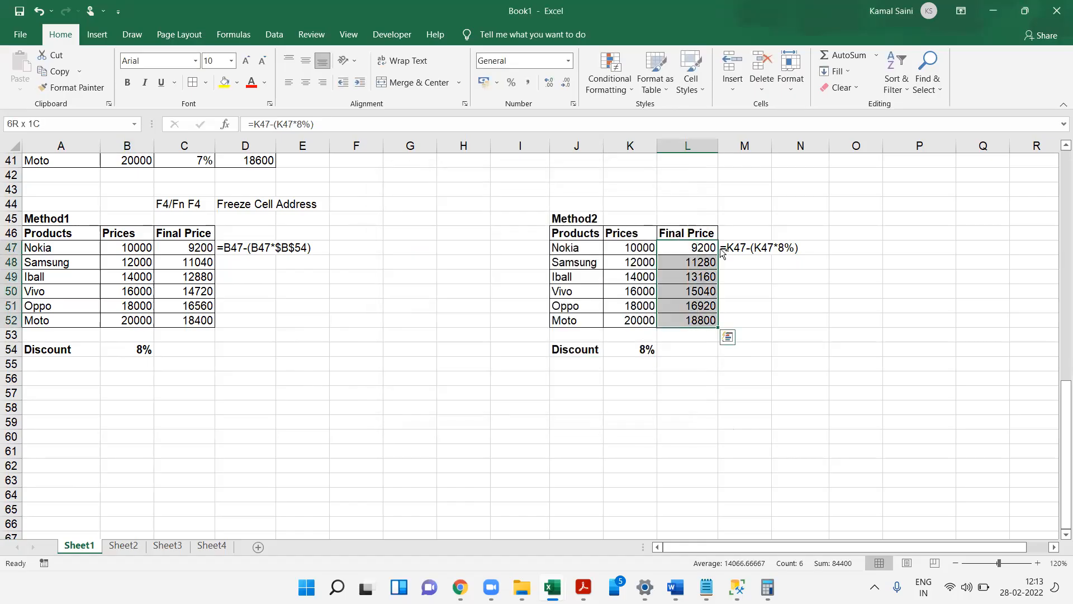
key("ctrl+q")
key("Escape")
key("ctrl+d")
- Set the Method1 discount rate in B54 to 7%
key("Left")
key("Left")
key("Left")
key("Down")
key("Left")
key("Left")
key("Left")
key("Left")
key("Left")
key("Right")
key("Right")
key("Right")
key("Right")
key("Right")
key("Right")
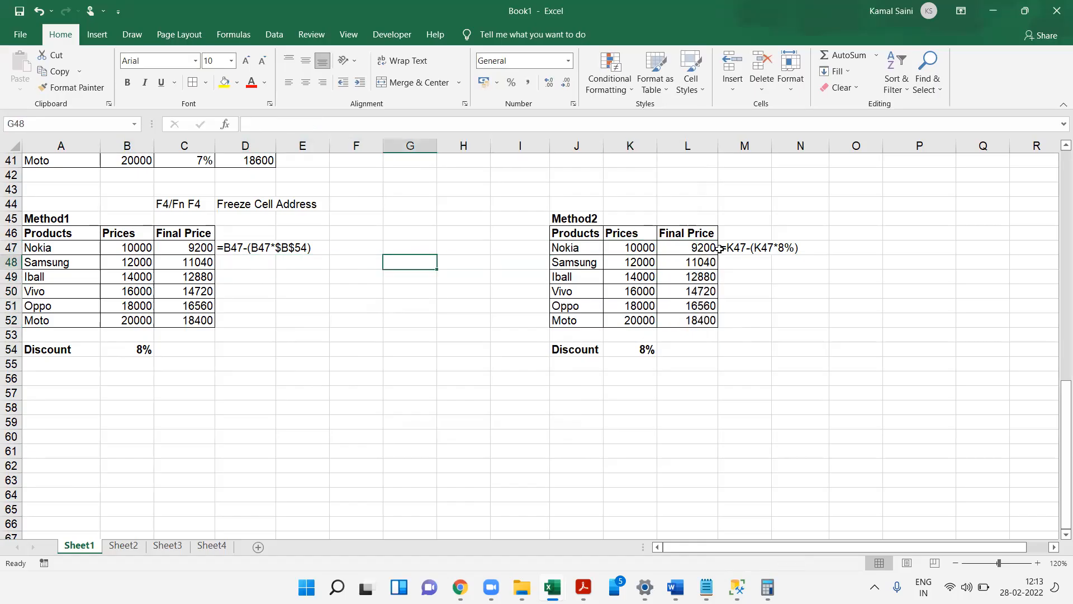
key("Left")
key("Left")
key("Left")
key("Left")
key("Left")
key("Left")
key("Left")
key("Down")
key("Down")
key("Down")
key("Down")
key("Down")
key("Down")
key("Left")
type("7")
key("Right")
- Set the Method1 discount rate in B54 to 6%
key("Up")
key("Up")
key("Up")
key("Up")
key("Up")
key("Up")
key("Up")
key("Down")
key("Down")
key("Down")
key("Down")
key("Down")
key("Down")
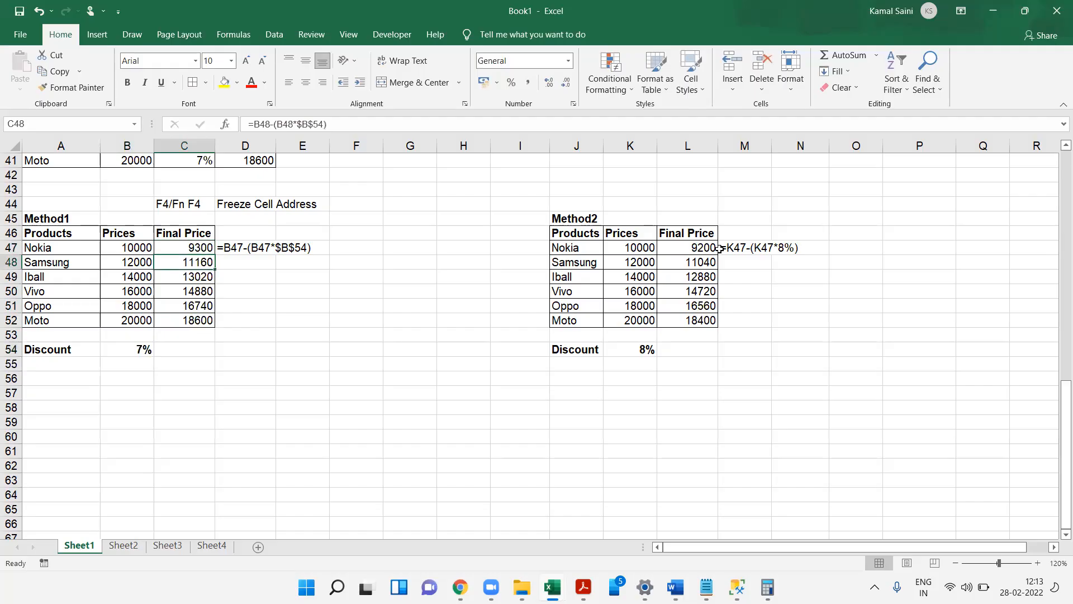
key("Down")
key("Left")
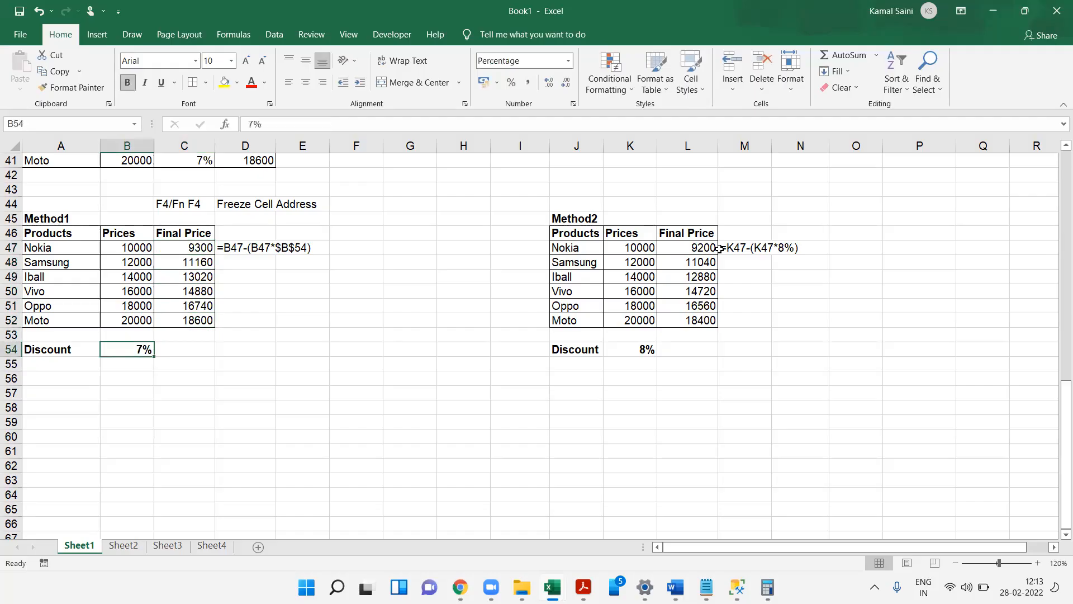
type("6")
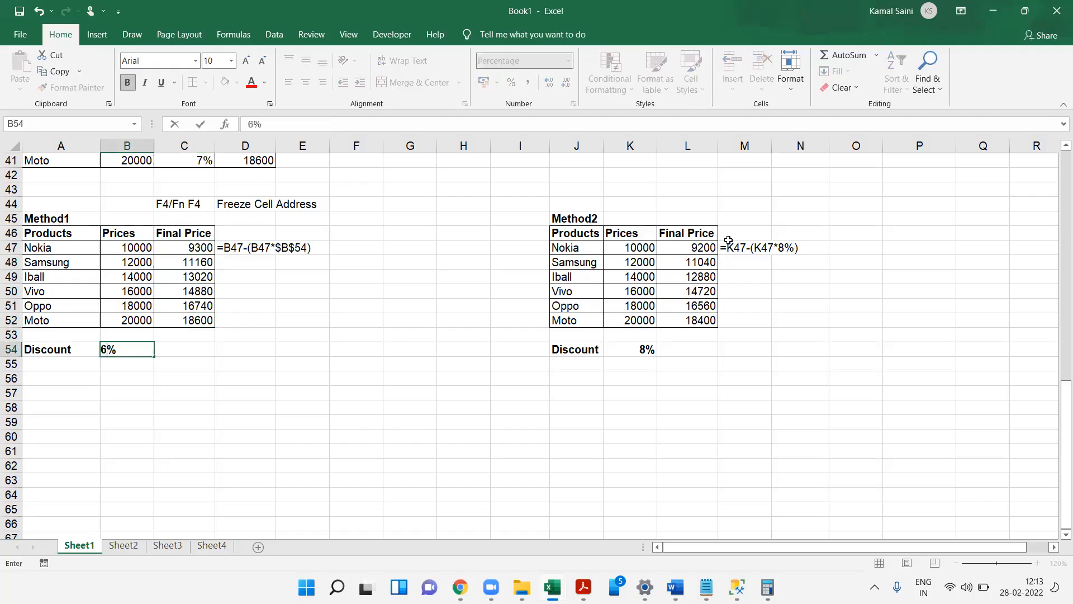
key("Return")
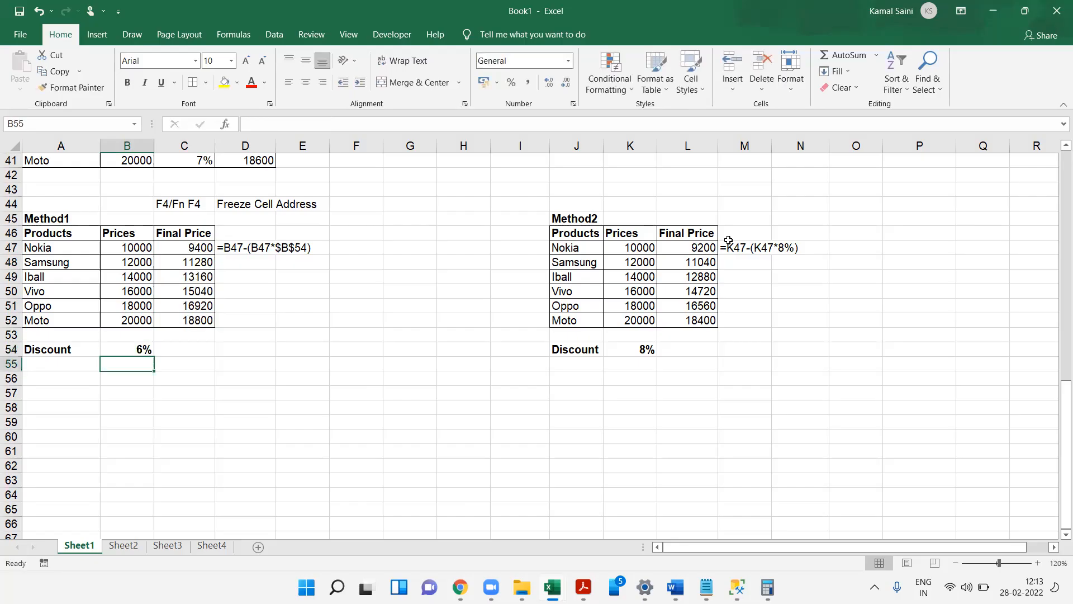
key("Up")
key("Up")
key("Up")
key("Up")
key("Up")
key("Up")
key("Up")
key("Up")
key("Up")
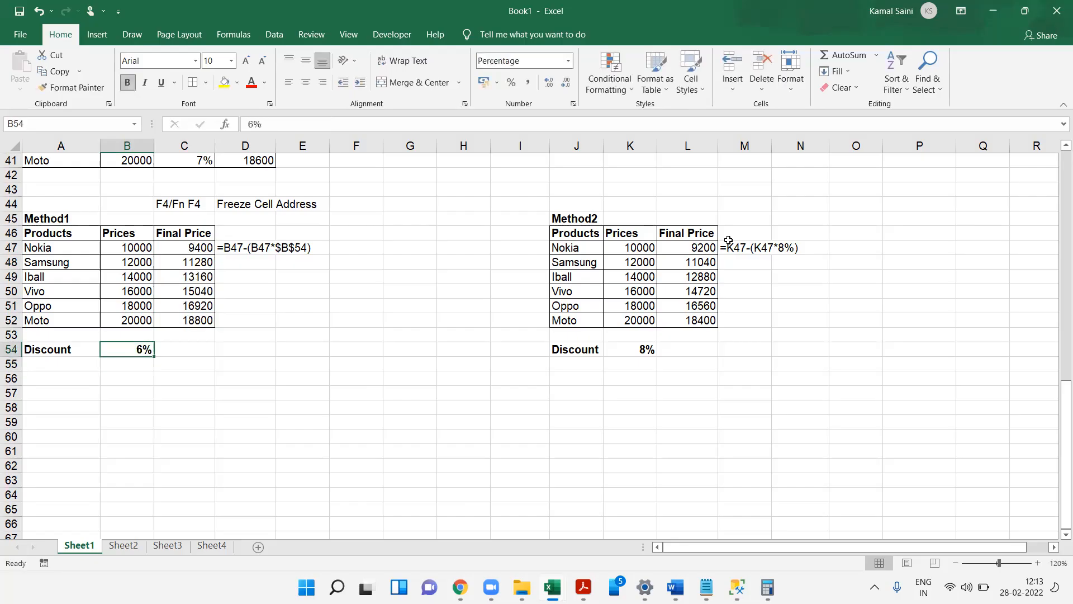
key("Right")
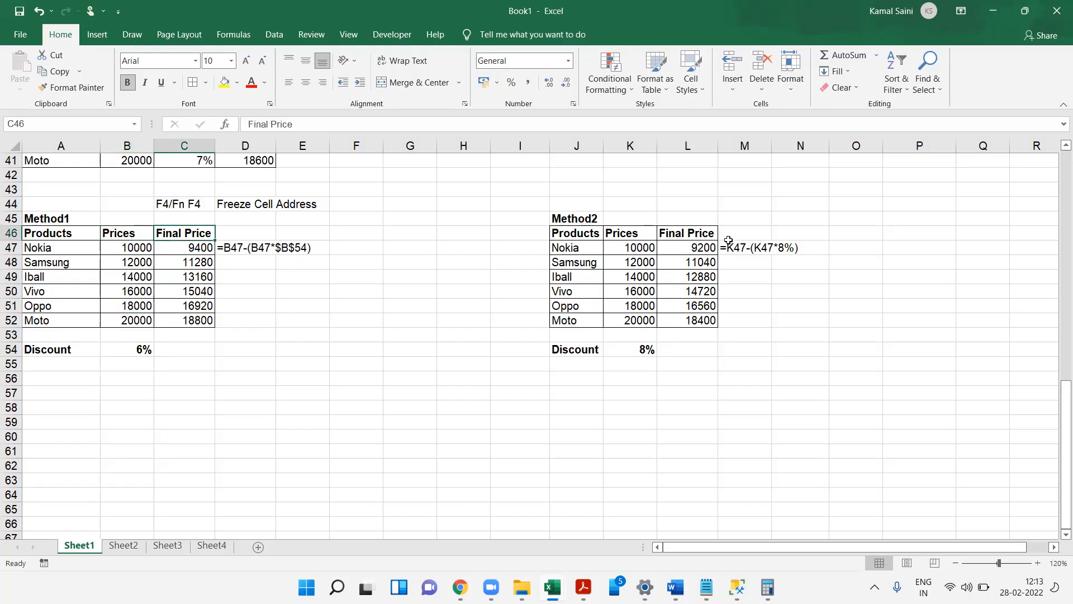
key("Right")
key("Right")
key("Right")
key("Right")
key("Right")
key("Right")
key("Right")
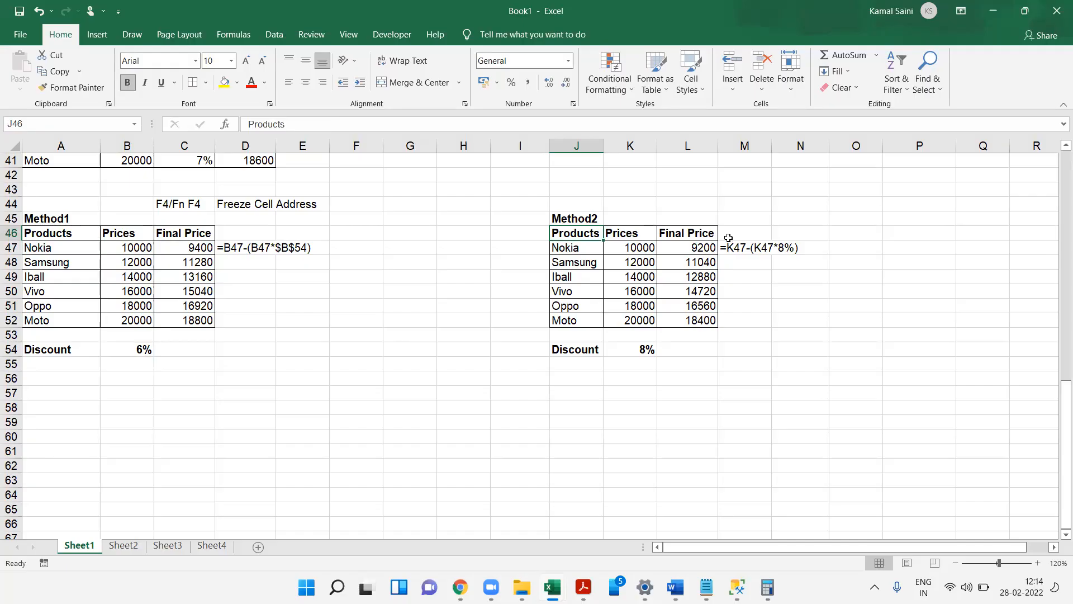
key("ctrl+Up")
key("ctrl+Up")
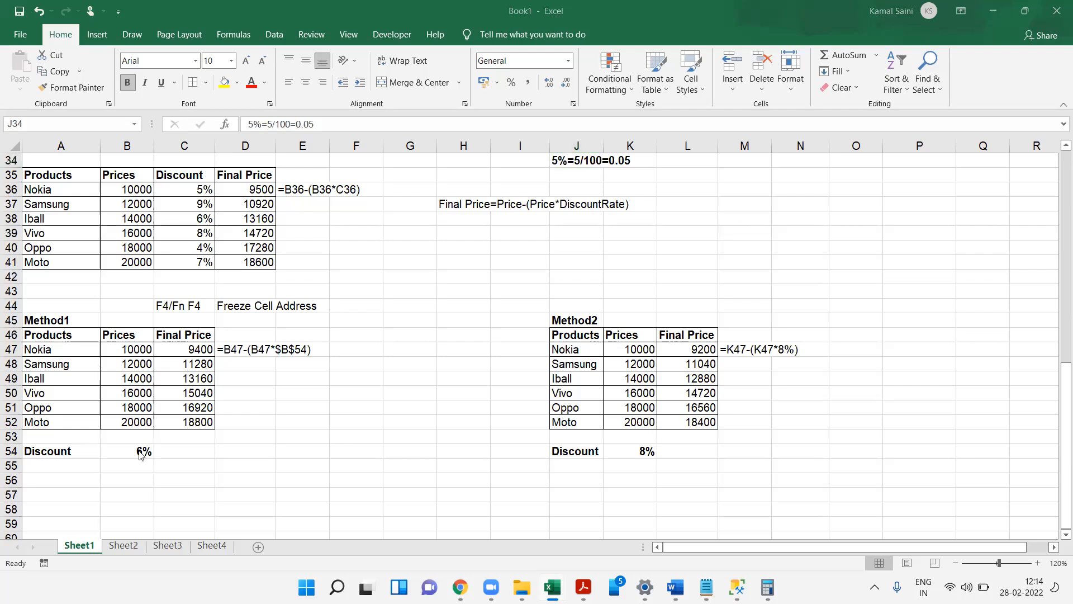
- Enter the labels Constant in F49 and Variable in F50
left_click(370, 378)
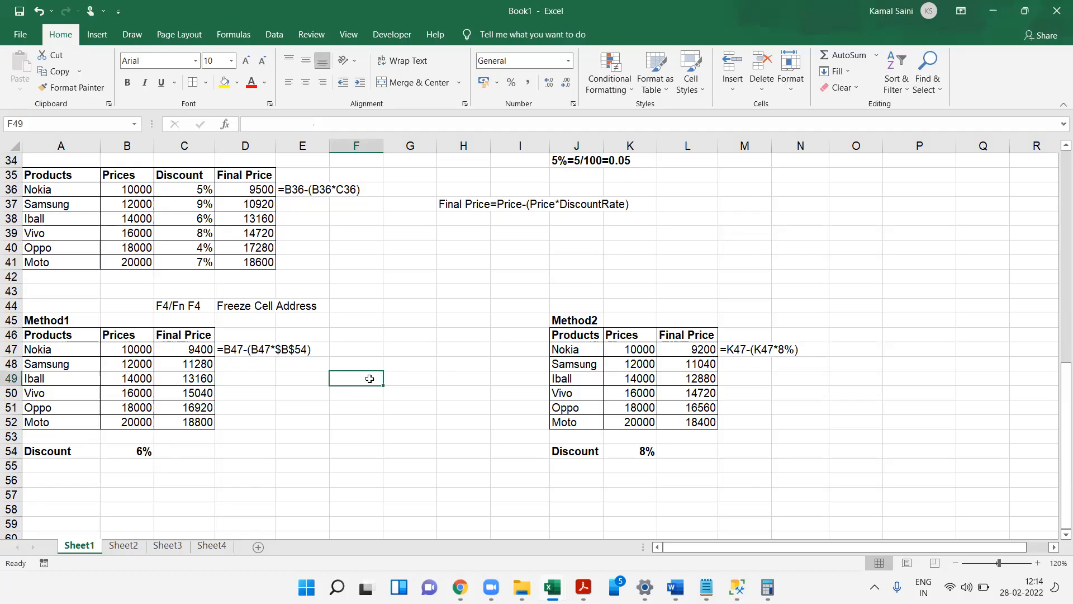
type("Constant")
key("Return")
type("Variable")
key("Return")
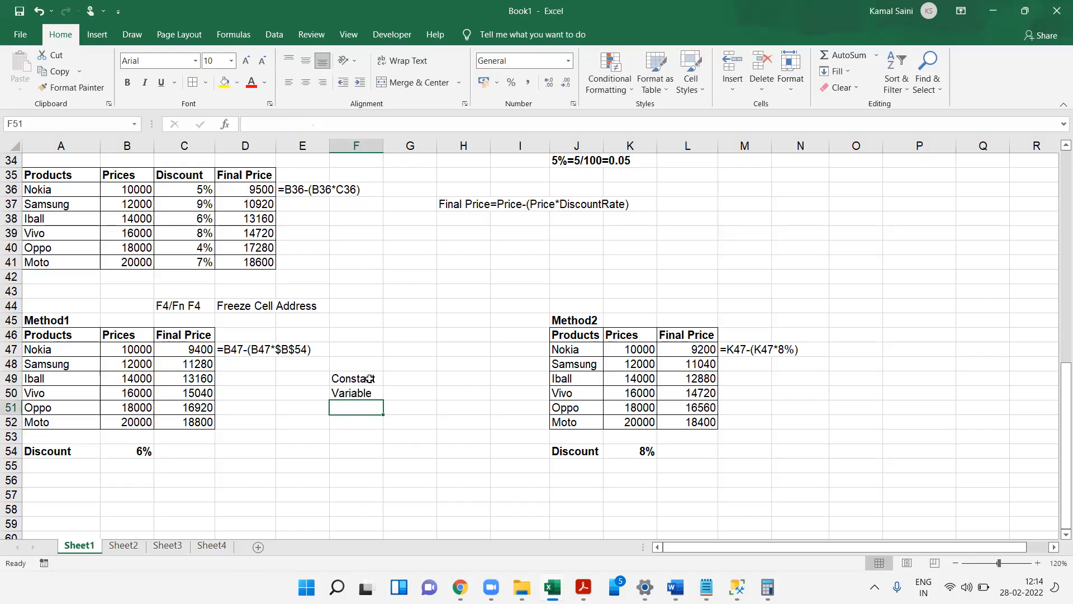
- Select the Method1 prices in B48:B52 and the discount cell B54 to compare changing and fixed values
left_click(146, 348)
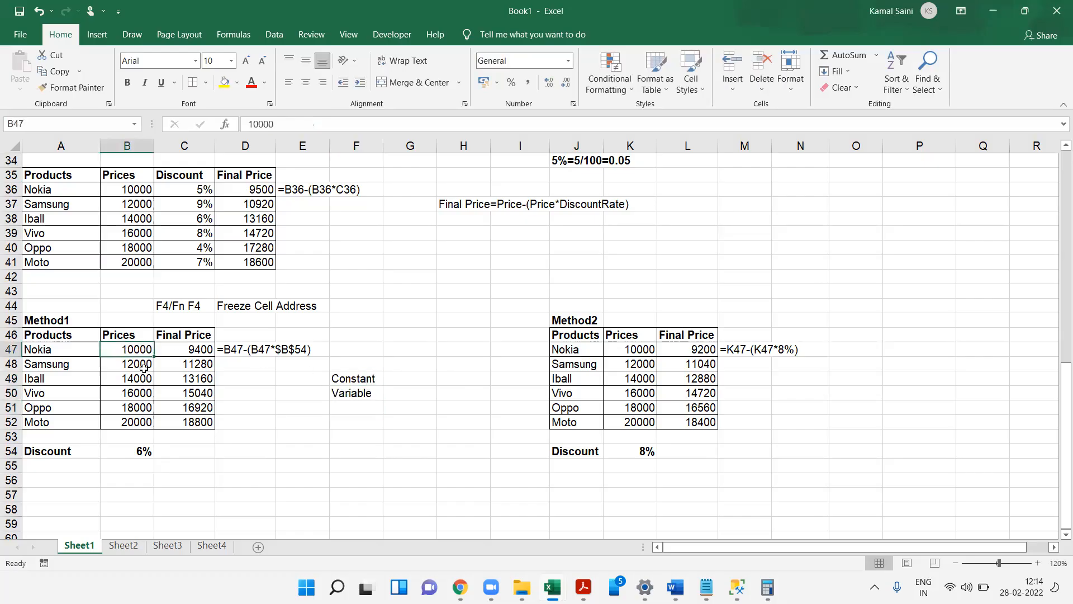
left_click_drag(143, 367, 146, 424)
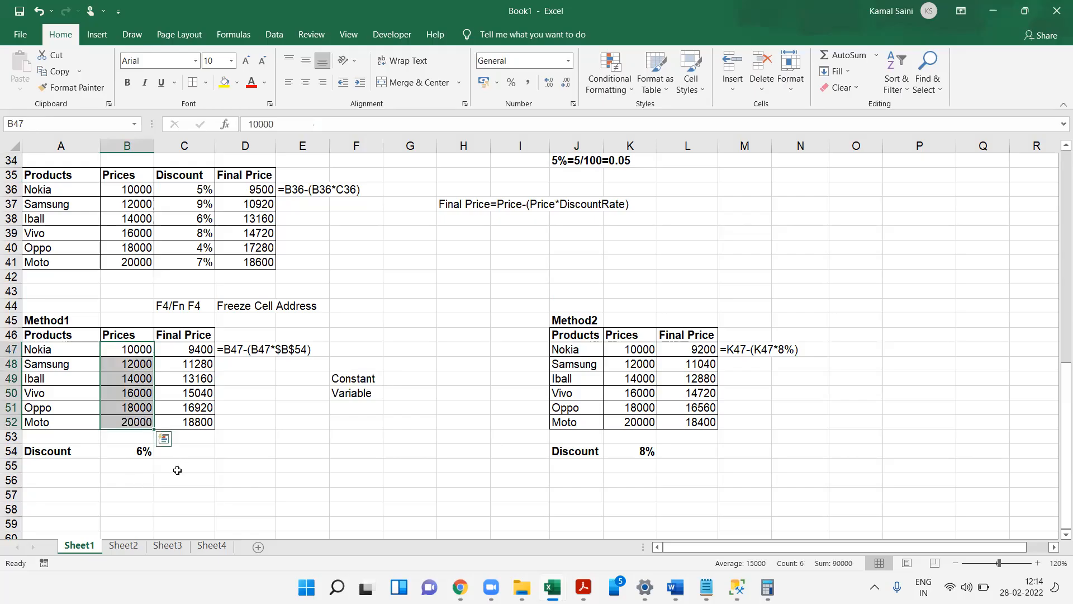
left_click(133, 453)
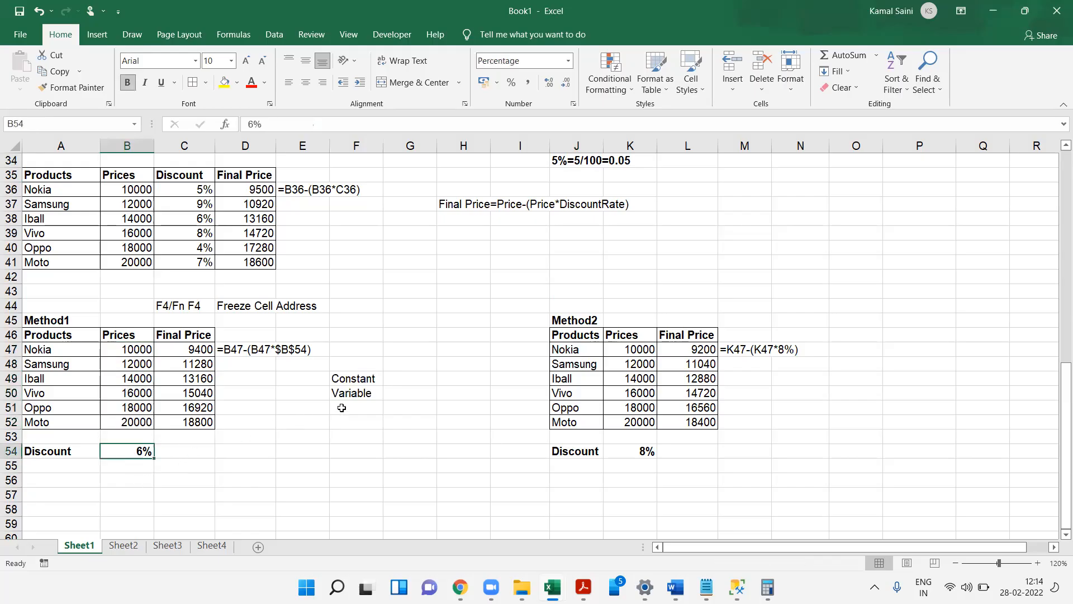
- Enter the notes Always Freeze in G49 and Leave as it is in G50
left_click(411, 378)
type("Always Freeze")
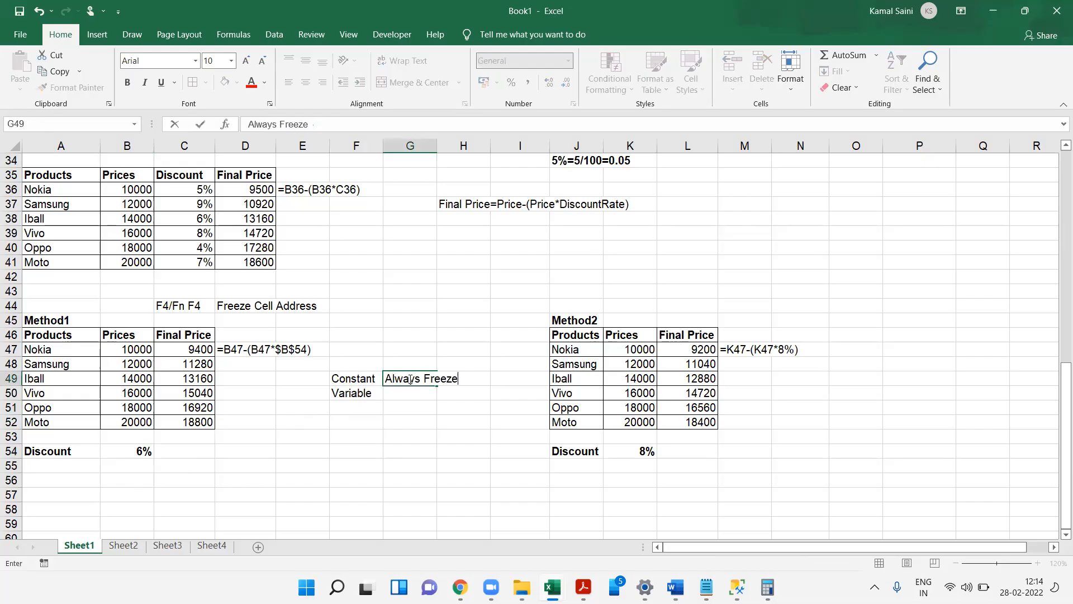
key("Return")
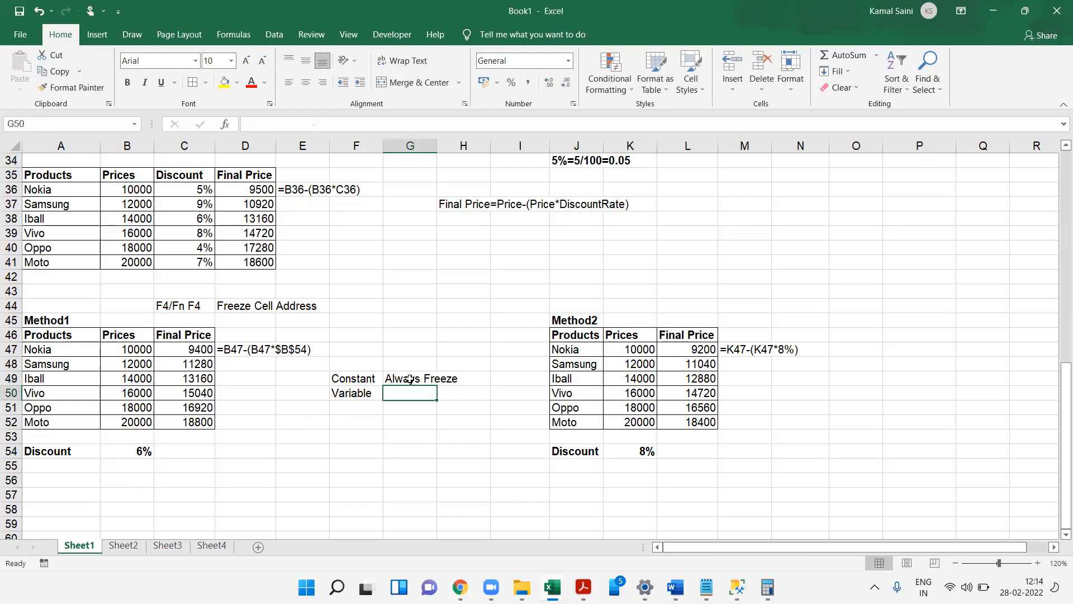
type("Leave")
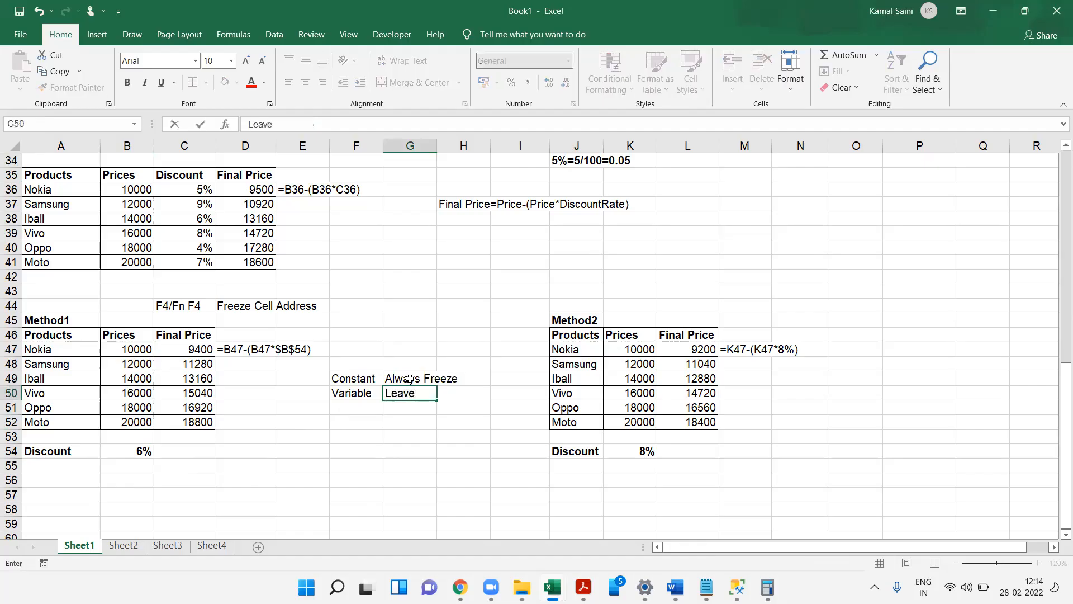
type(" as it is")
key("Return")
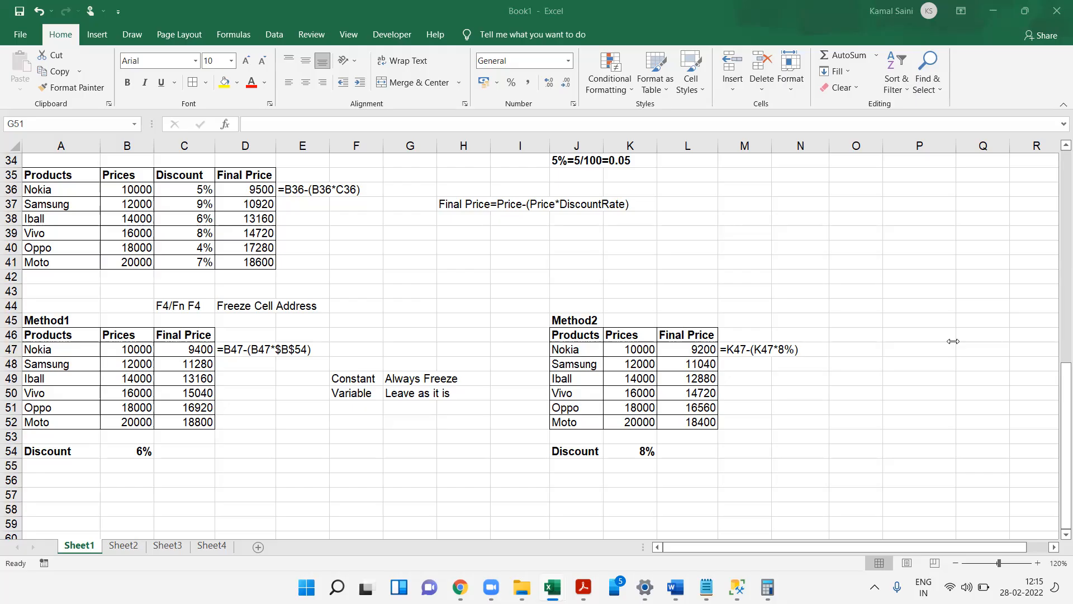
- Select the whole Method1 table from A46 to C52
left_click(419, 336)
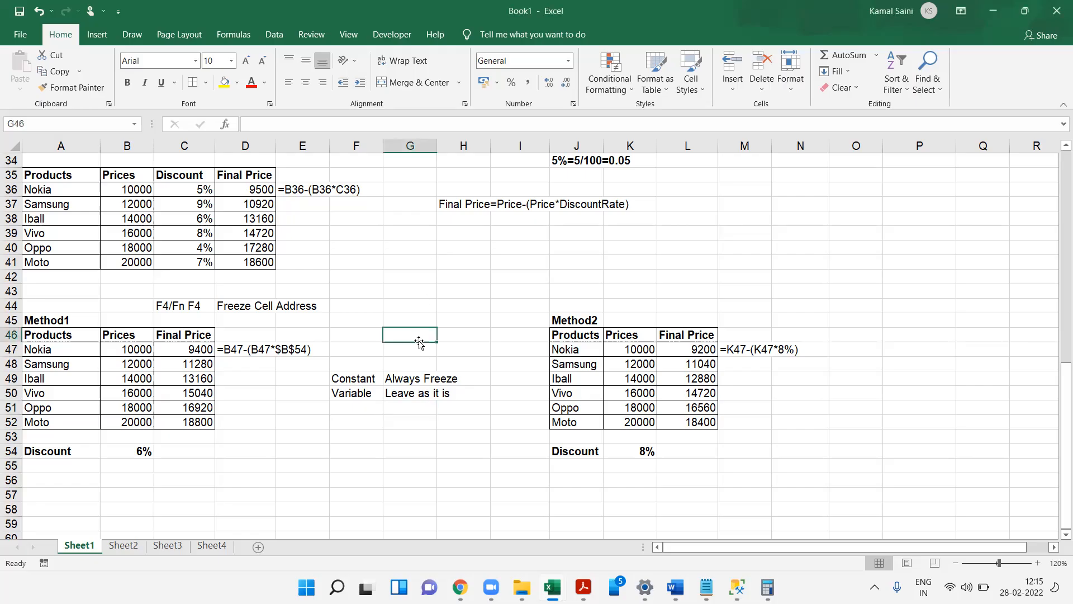
left_click(185, 375)
left_click_drag(78, 332, 198, 422)
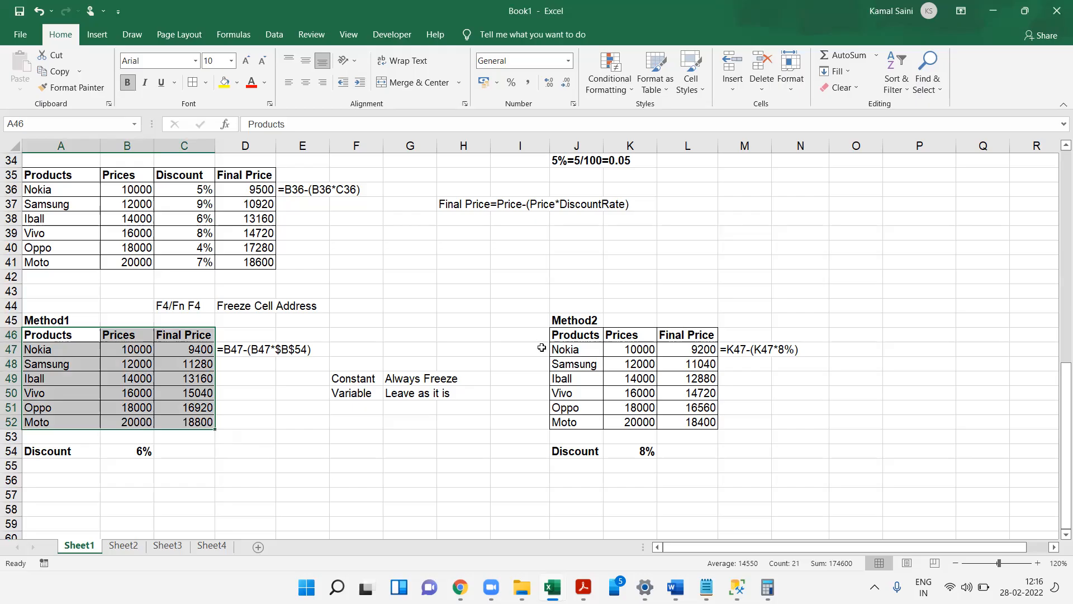
key("ctrl+n")
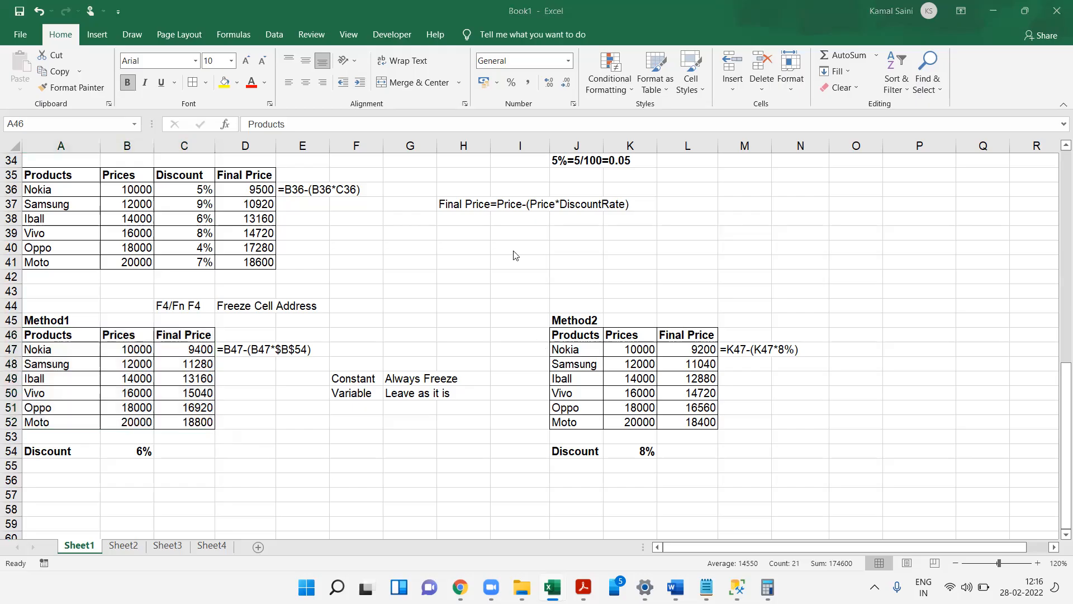